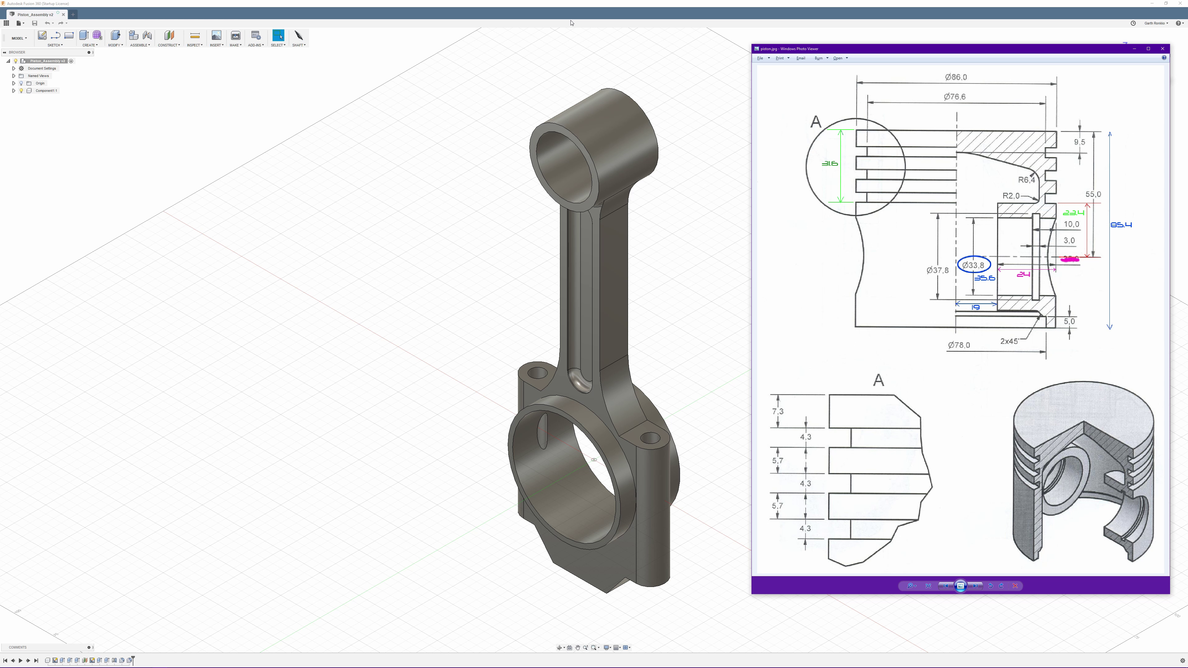
# Add an empty new component to the root assembly and hide connecting rod Component1:1.
pyautogui.click(570, 3)
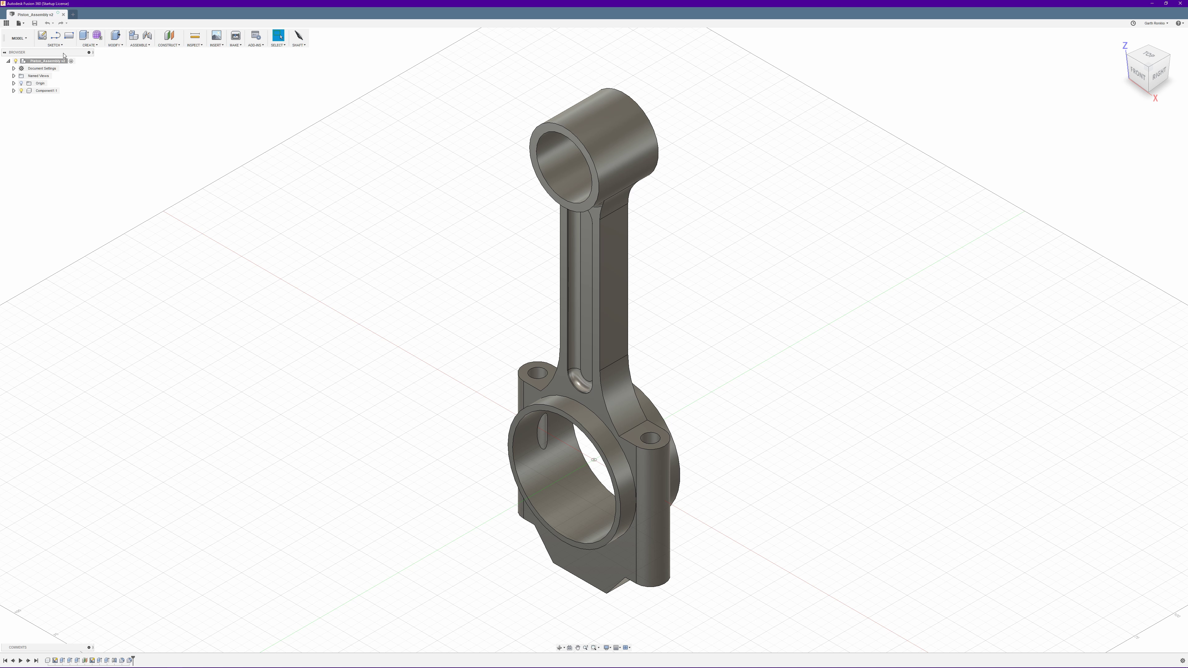
pyautogui.rightClick(47, 63)
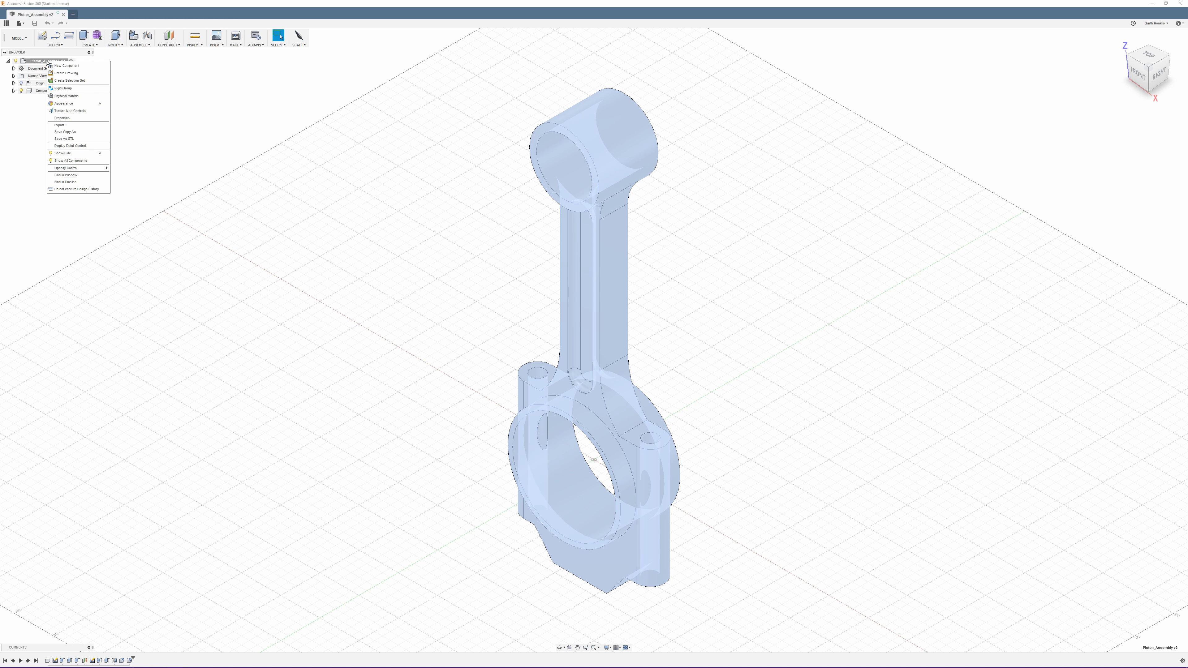
pyautogui.click(60, 66)
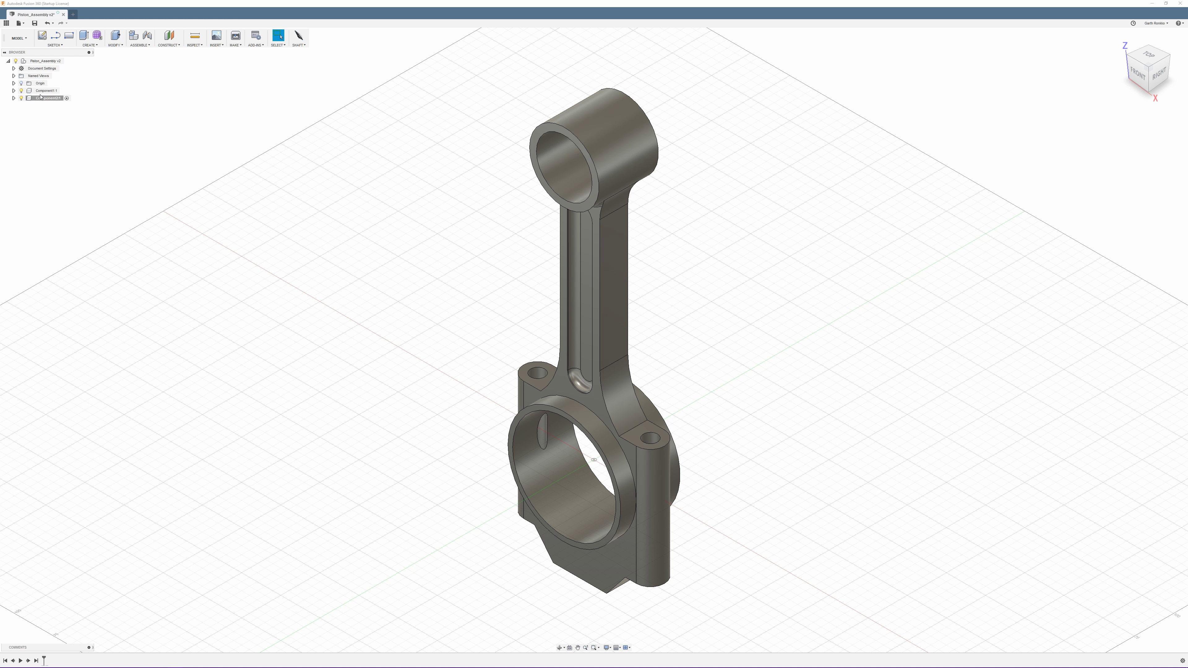
pyautogui.click(20, 90)
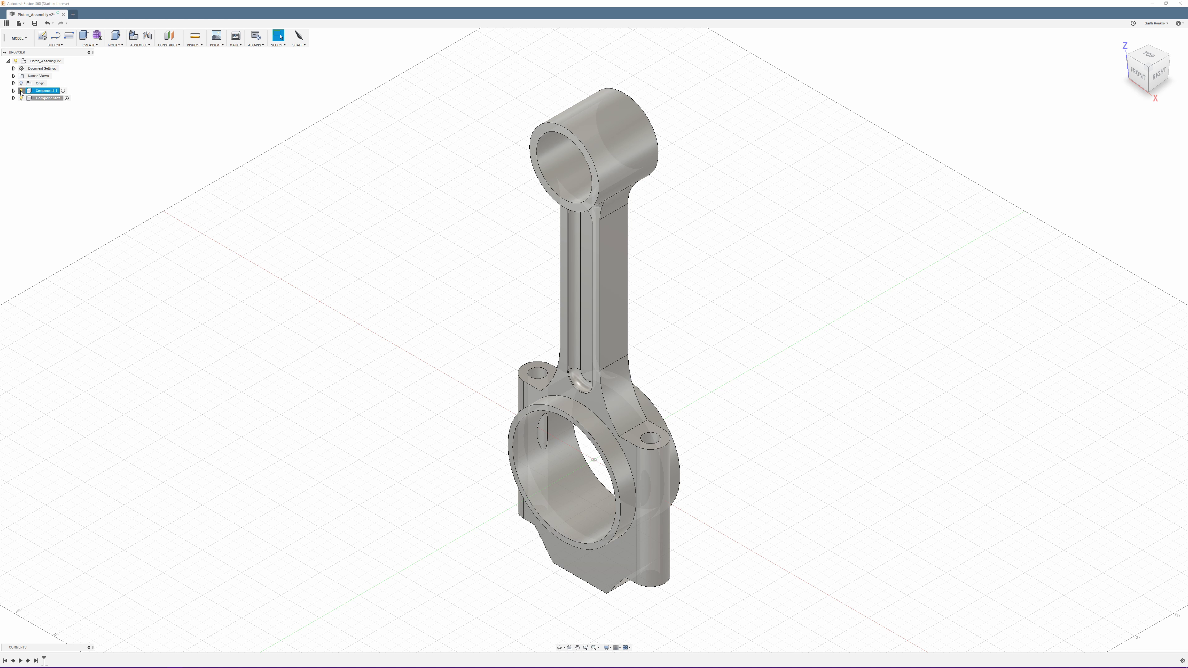
pyautogui.click(21, 90)
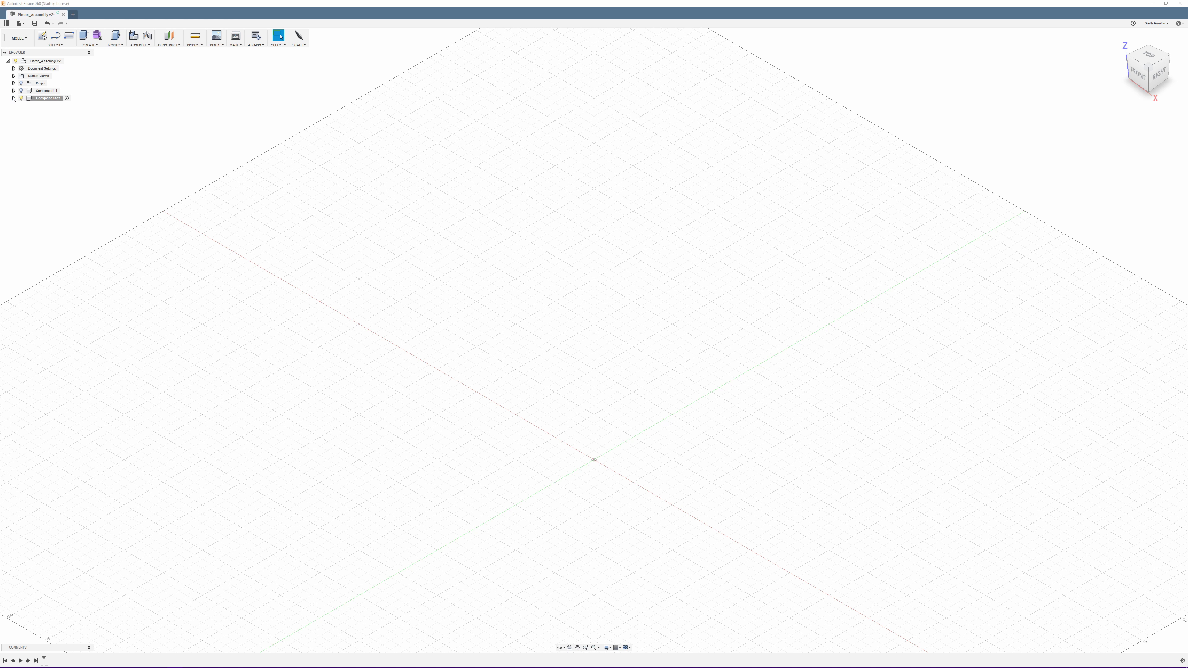
# Start a new sketch on the front (XZ) origin plane.
pyautogui.click(43, 35)
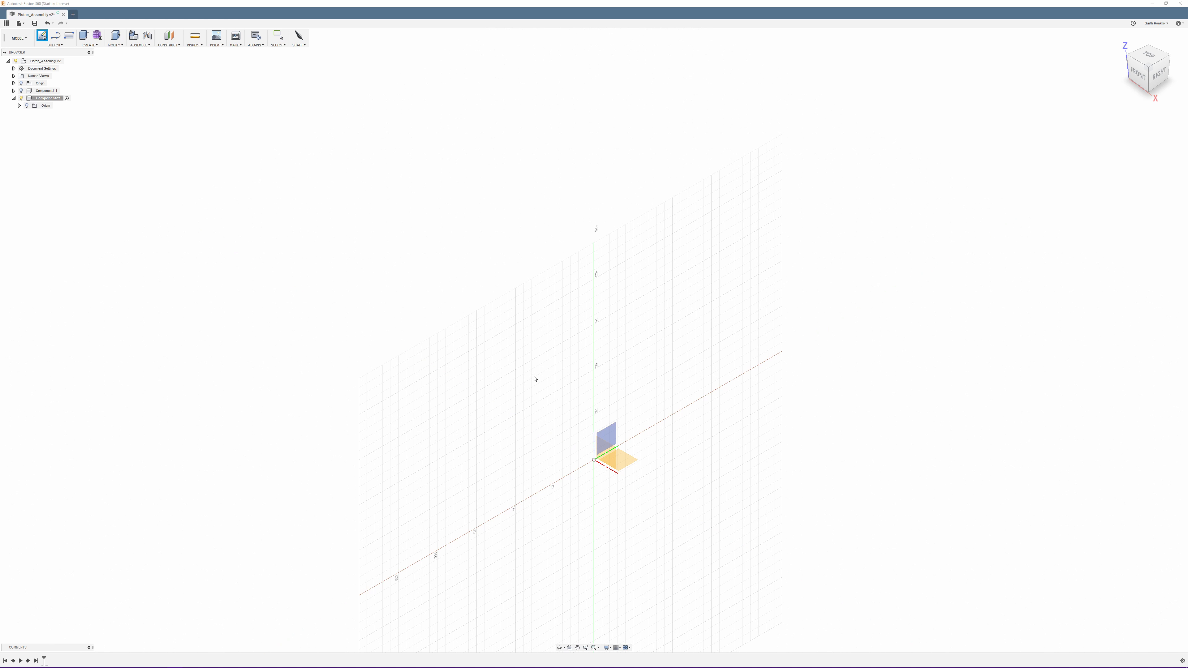
pyautogui.click(604, 456)
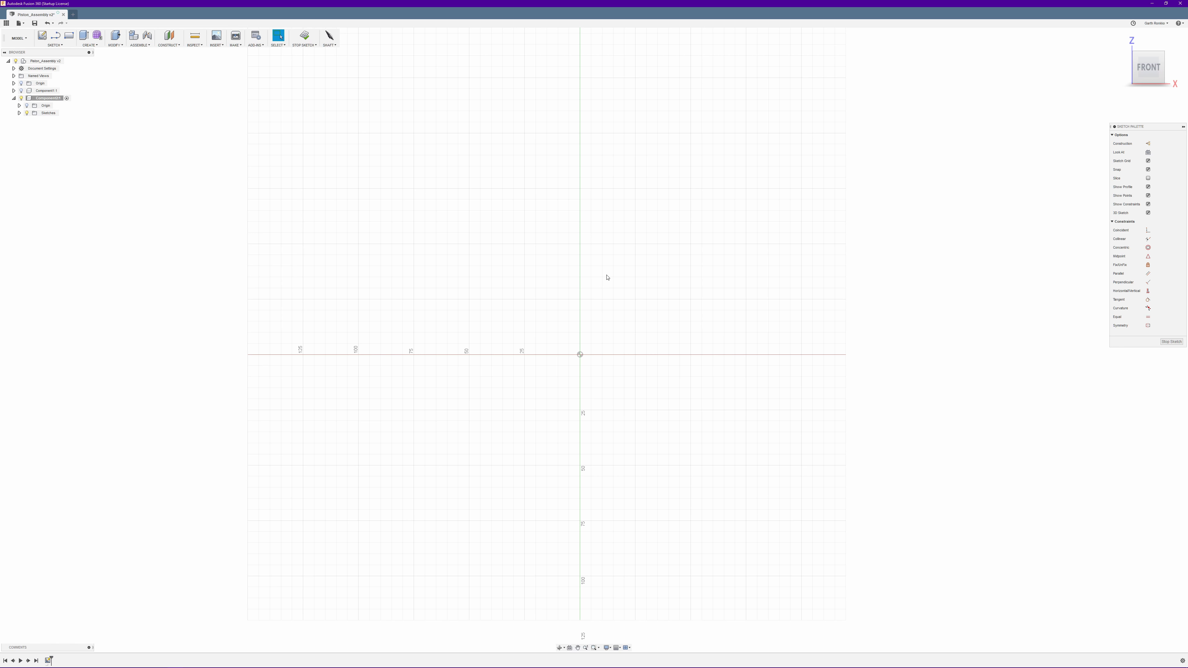
pyautogui.moveTo(608, 307); pyautogui.dragTo(581, 415, button='middle')
# Draw a vertical construction centreline straight up from the origin.
pyautogui.click(1148, 143)
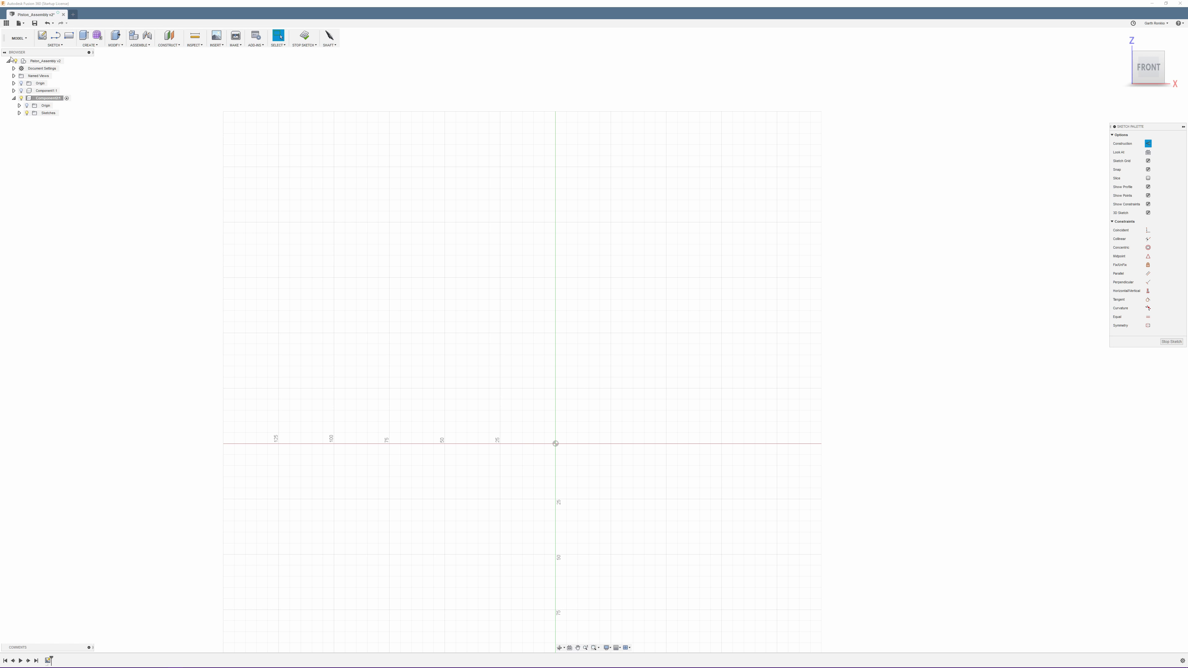
pyautogui.click(55, 35)
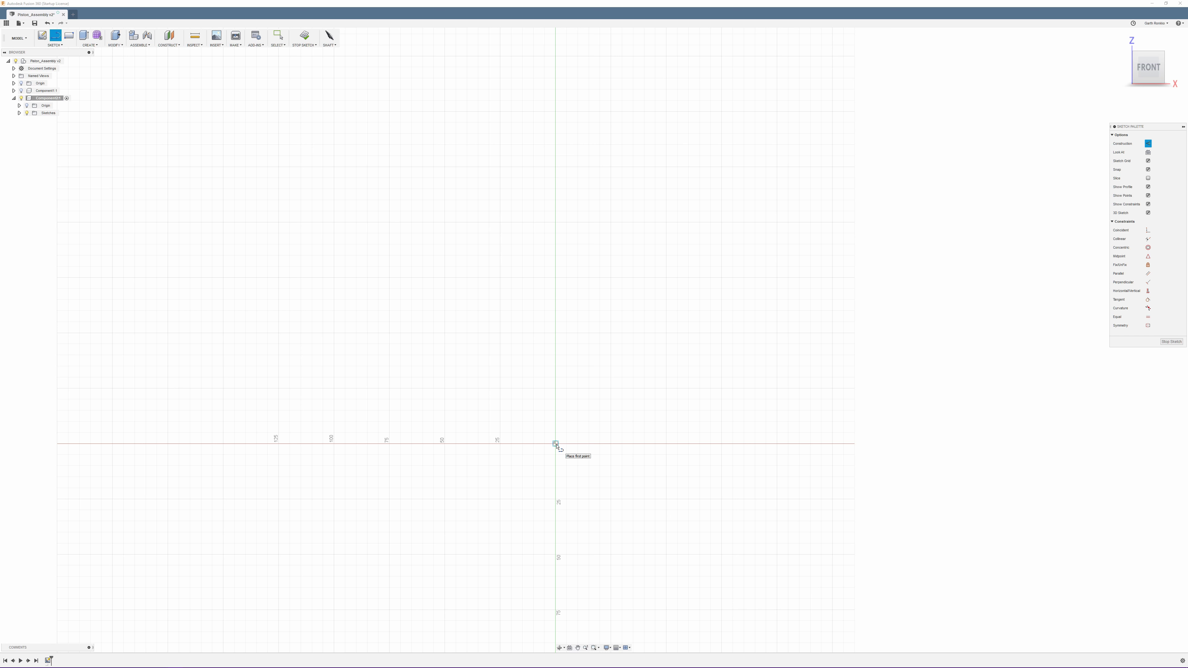
pyautogui.click(556, 444)
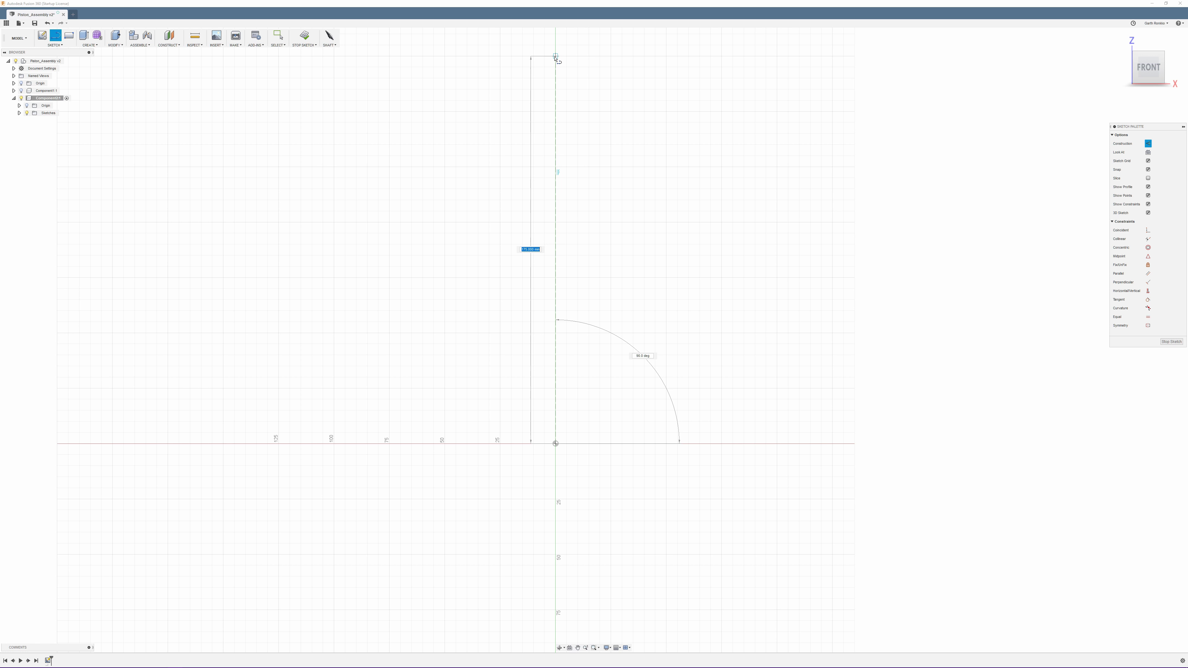
pyautogui.click(556, 57)
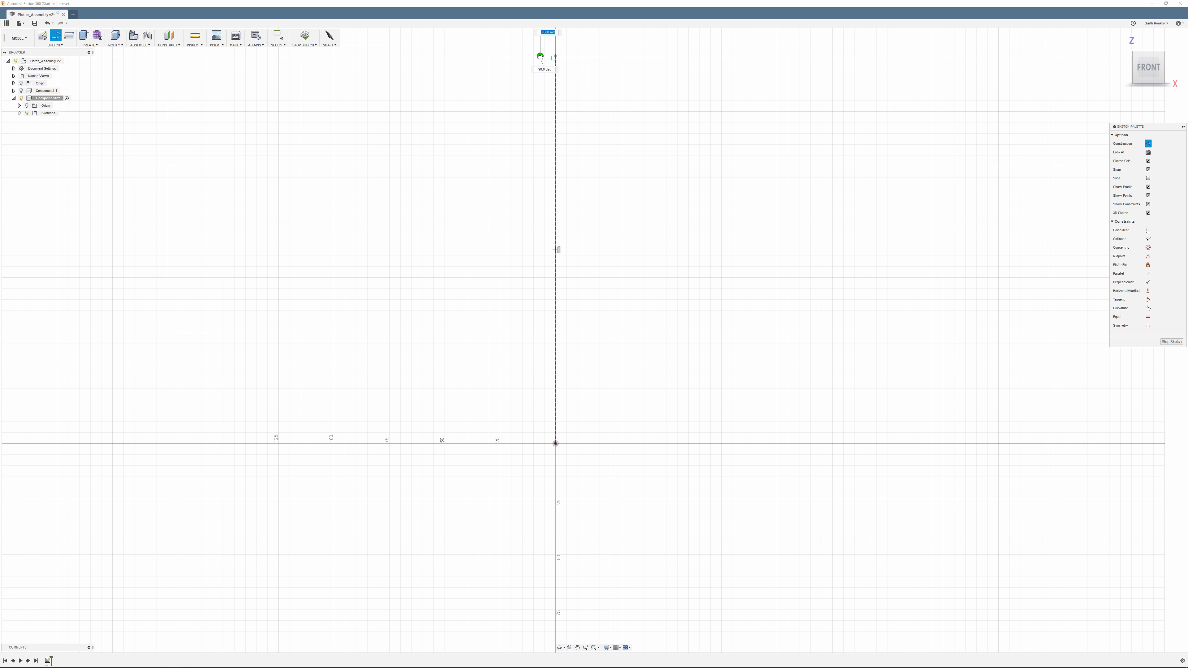
pyautogui.click(541, 56)
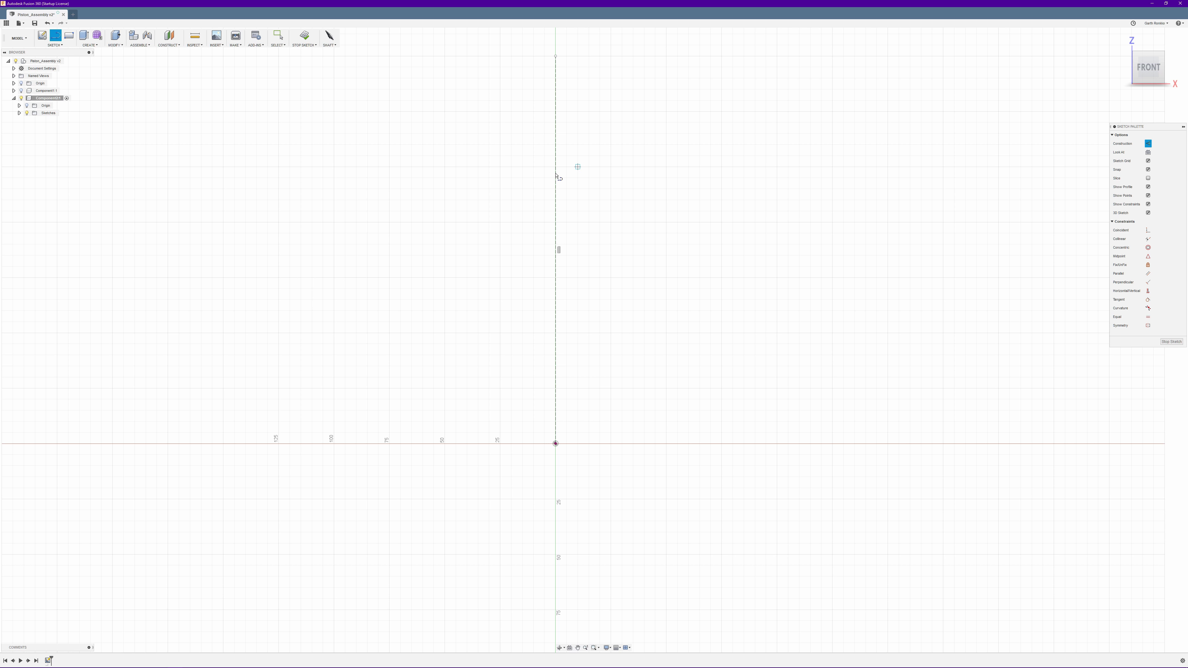
pyautogui.press('Escape')
# Dimension the vertical centreline to 85.4 mm.
pyautogui.press('d')
pyautogui.click(556, 209)
pyautogui.click(853, 213)
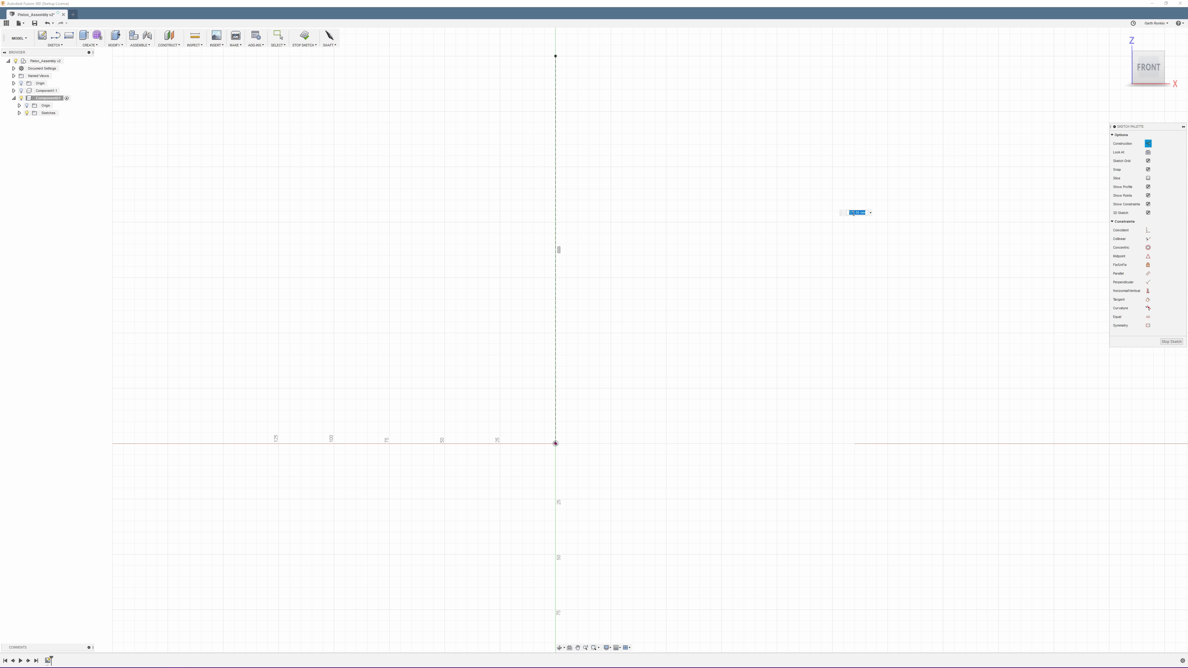
pyautogui.write('85.4')
pyautogui.press('Return')
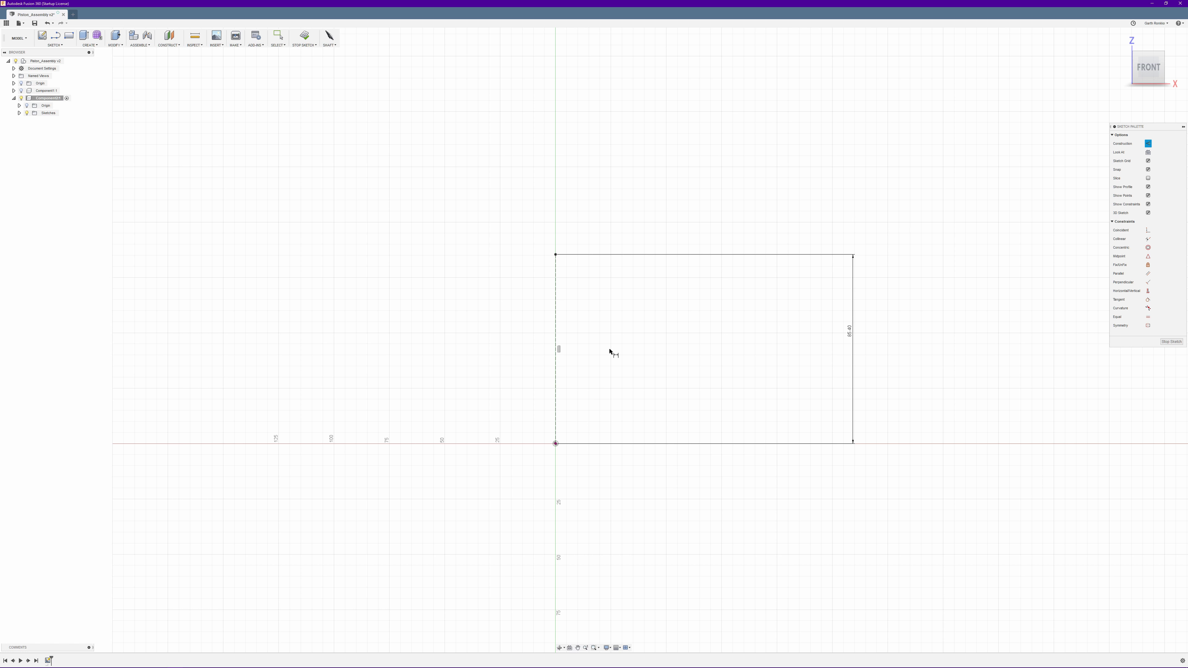
pyautogui.scroll(4, 613, 344)
pyautogui.moveTo(589, 435); pyautogui.dragTo(583, 380, button='middle')
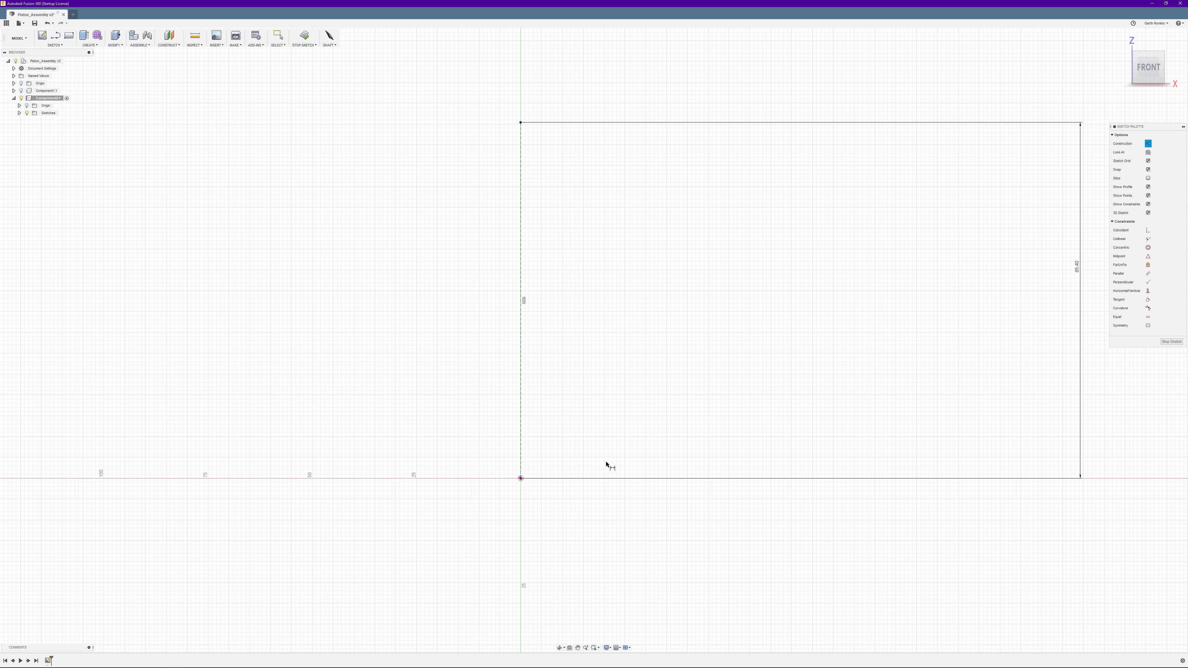
pyautogui.press('Escape')
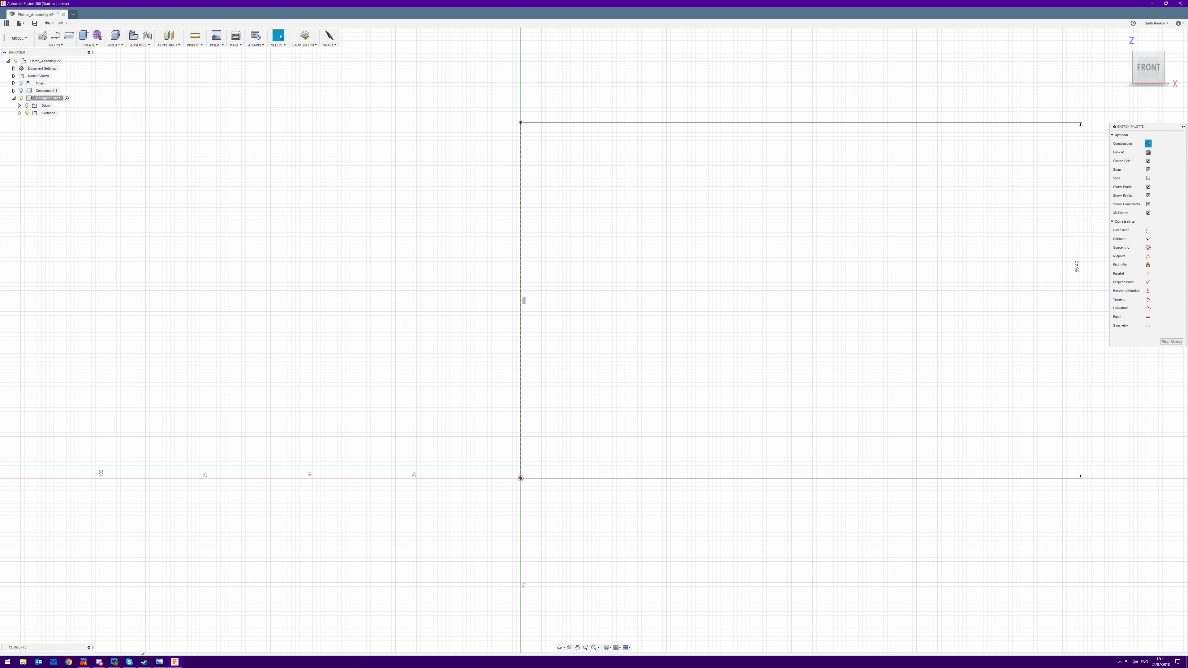
# After checking the piston drawing, draw a horizontal line rightward from the centreline's top end.
pyautogui.click(159, 661)
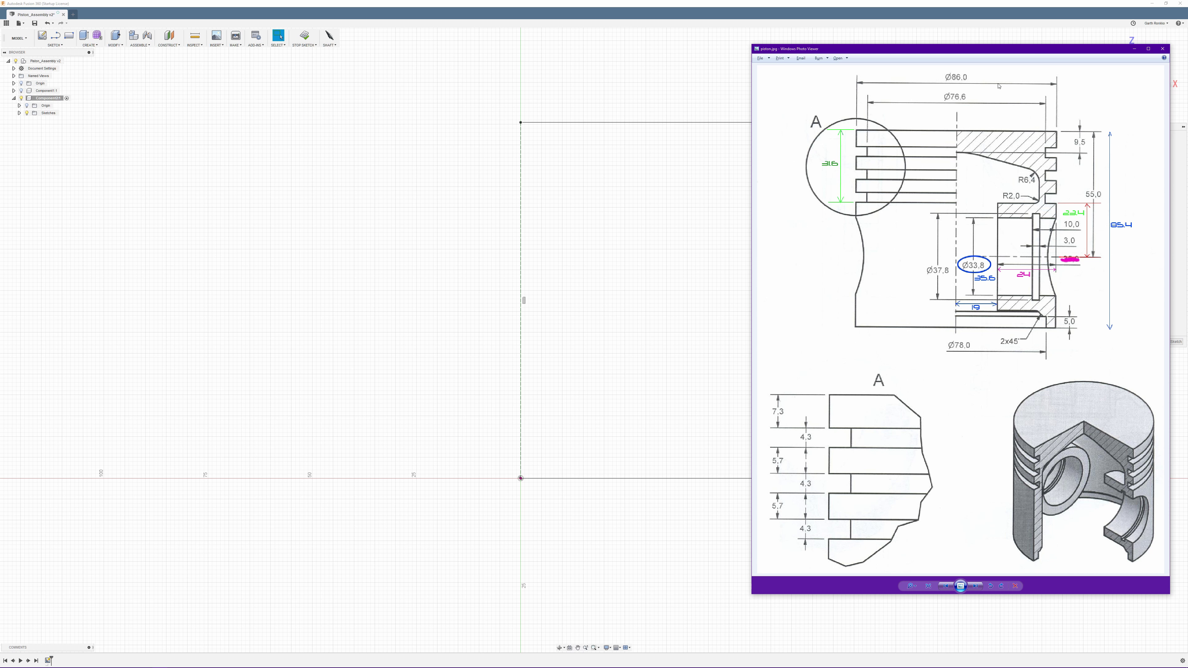
pyautogui.click(609, 132)
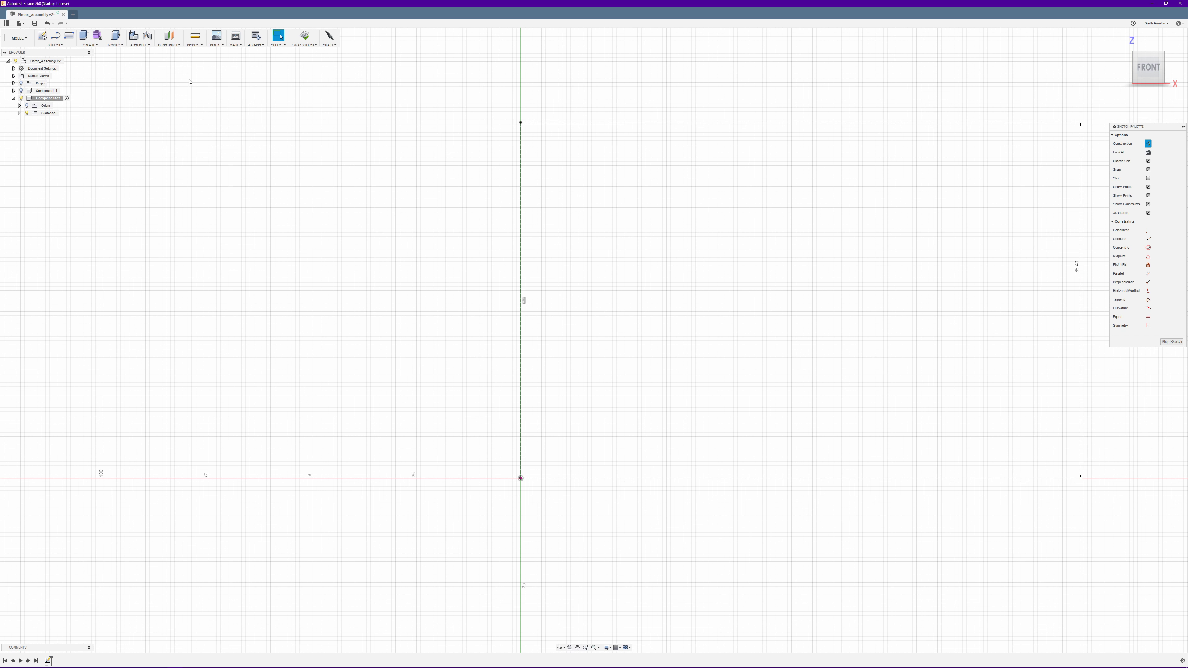
pyautogui.click(55, 36)
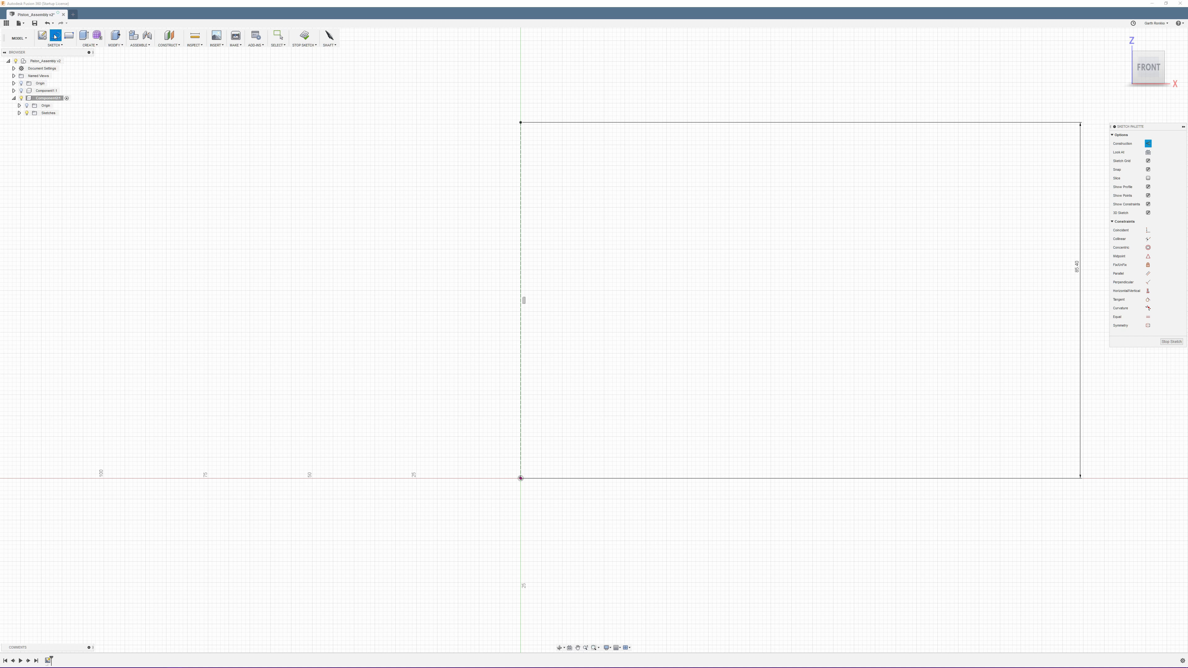
pyautogui.click(521, 122)
pyautogui.click(695, 122)
pyautogui.press('Escape')
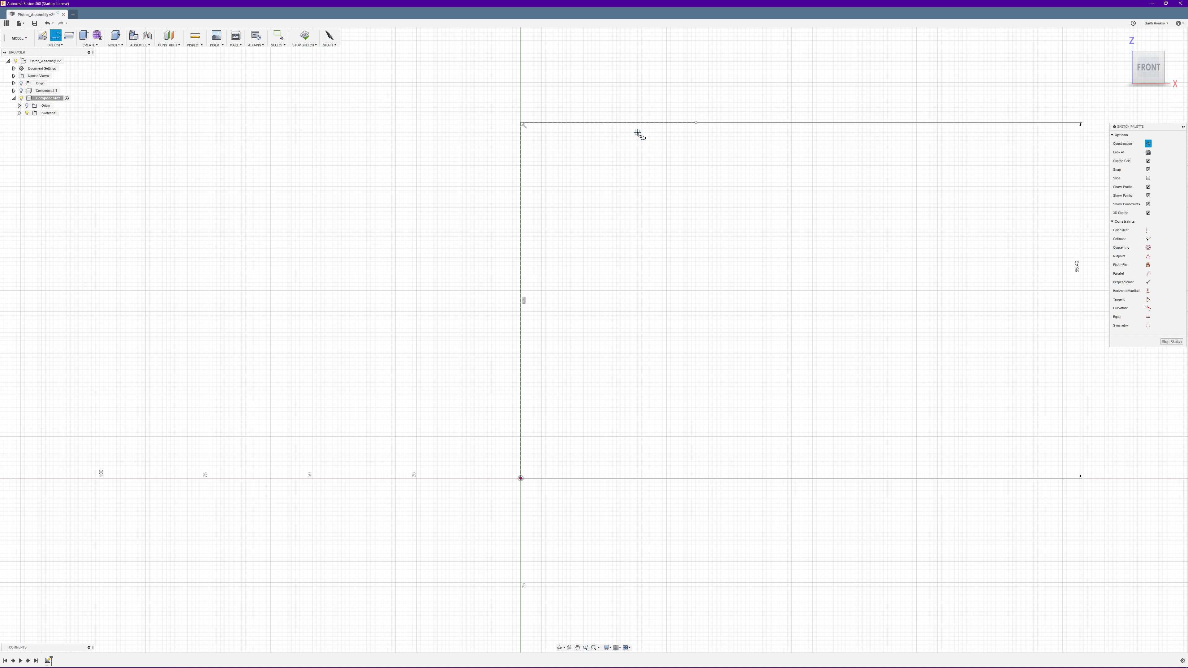
# Dimension the top line as 86/2 (43 mm) and bring the piston drawing back up.
pyautogui.scroll(3, 618, 125)
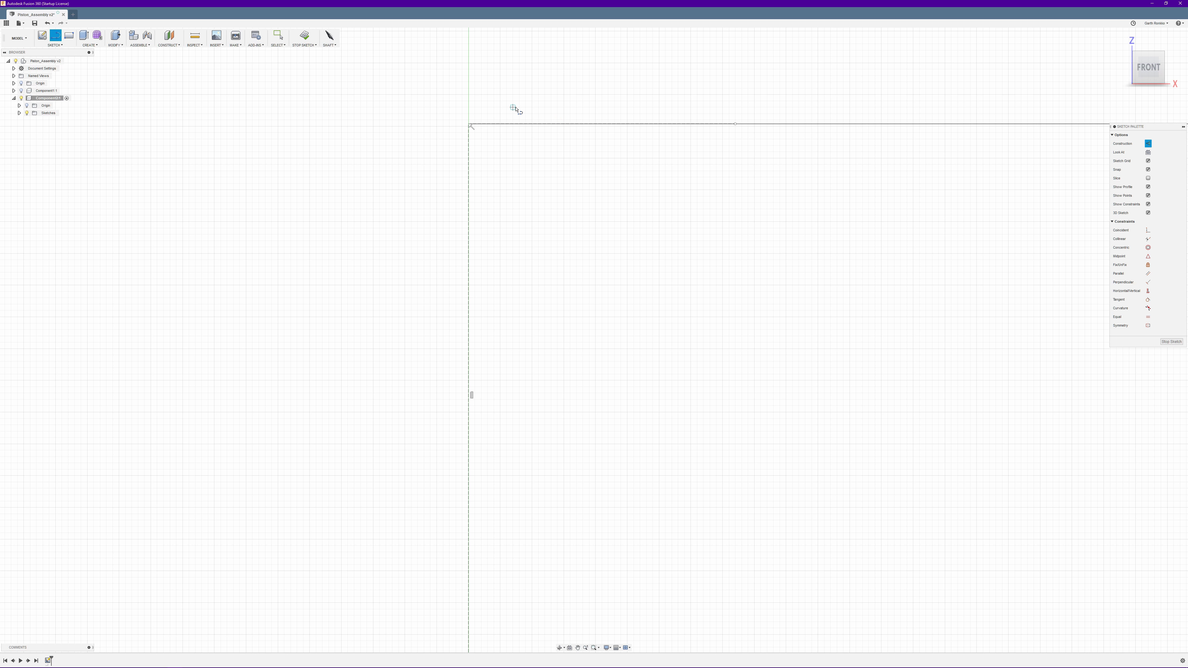
pyautogui.press('Escape')
pyautogui.click(621, 126)
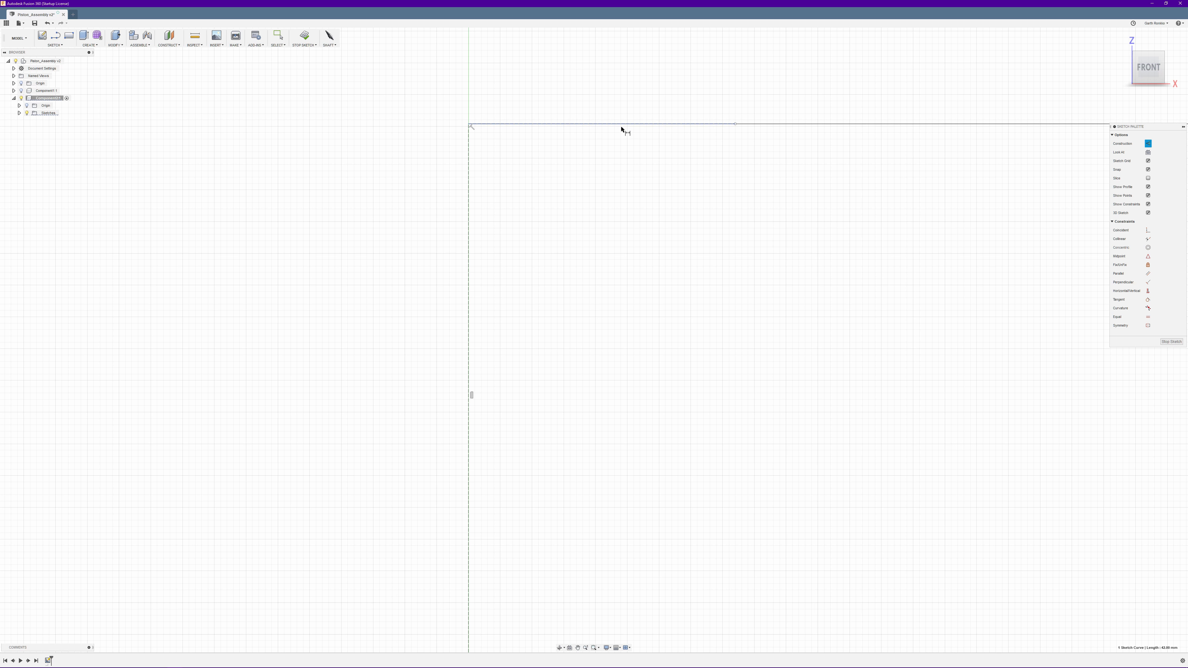
pyautogui.click(631, 75)
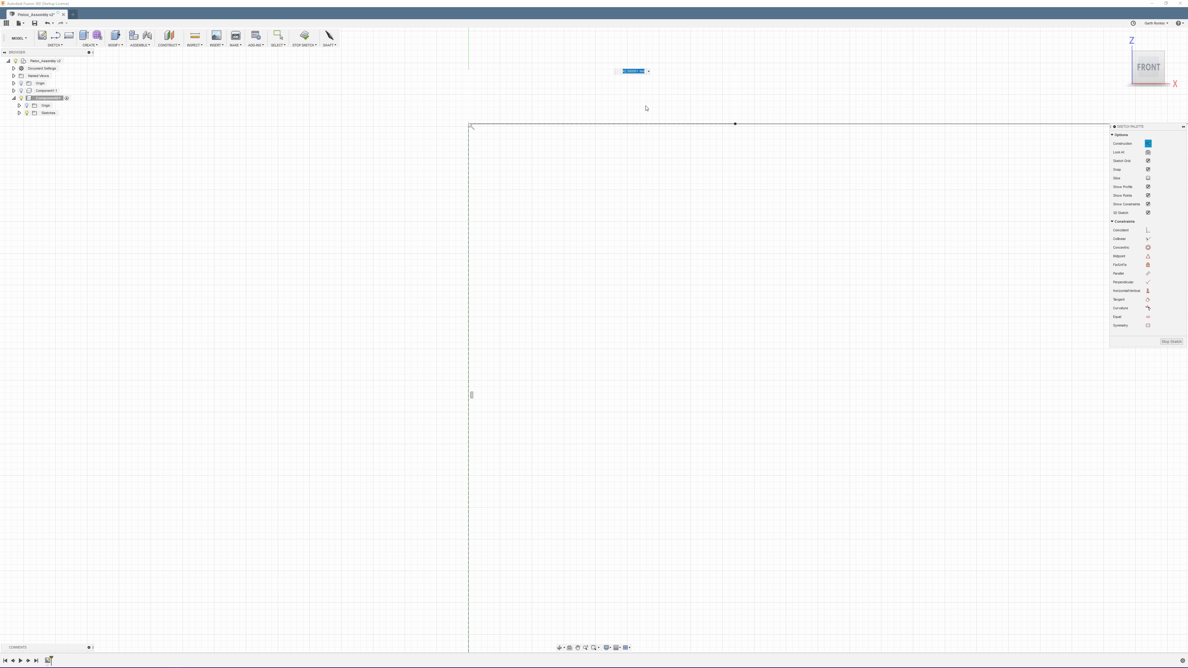
pyautogui.write('86/2')
pyautogui.press('Return')
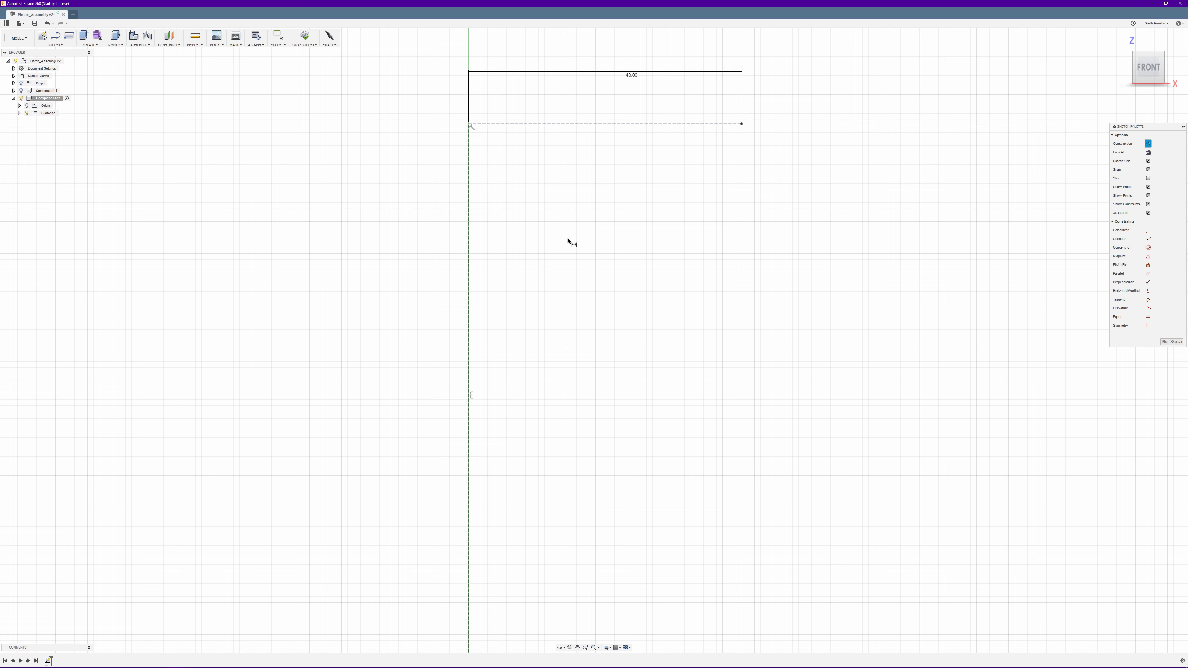
pyautogui.scroll(-2, 576, 229)
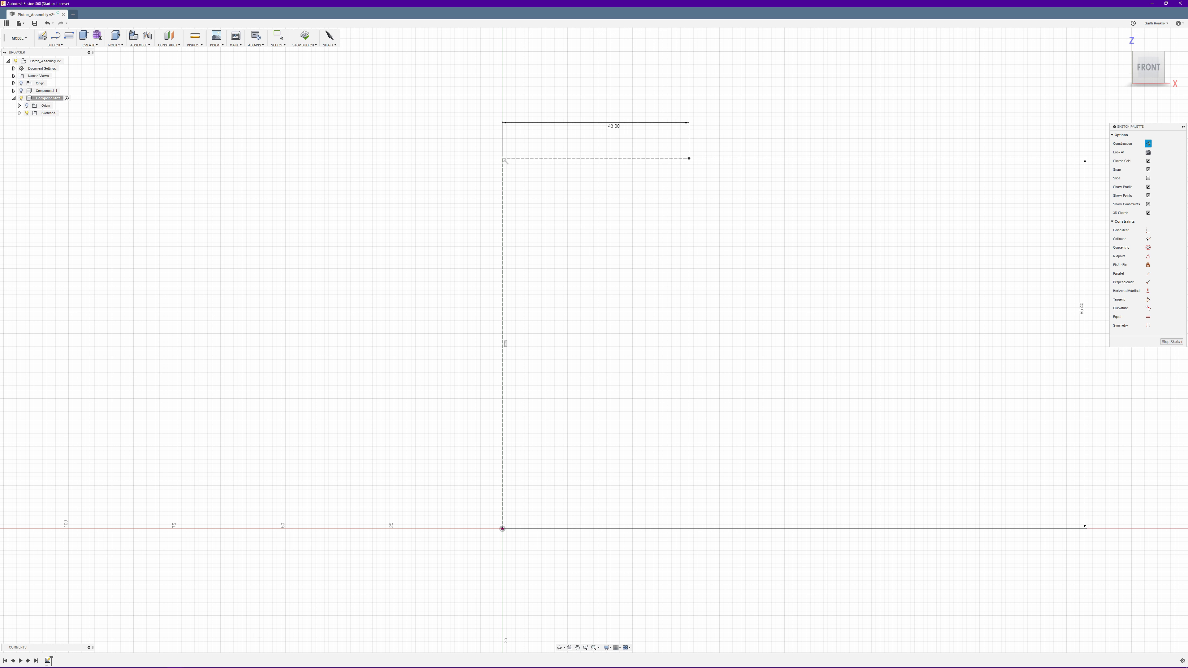
pyautogui.click(160, 663)
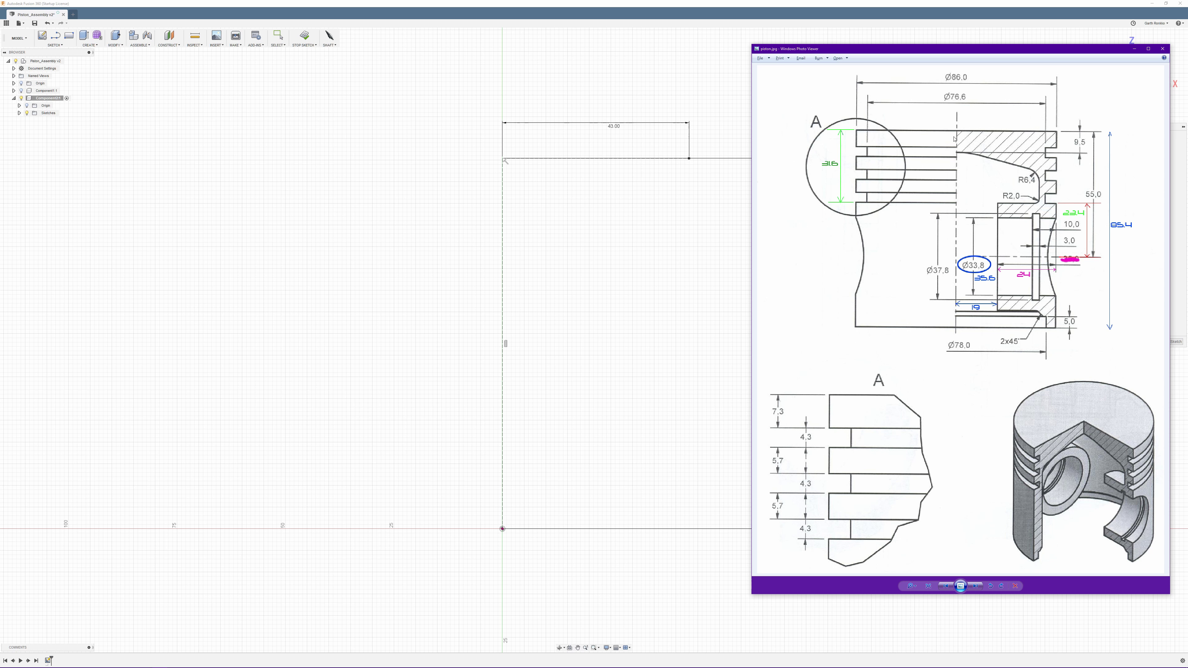
# Bring the Fusion 360 sketch back in front of the piston drawing.
pyautogui.click(744, 3)
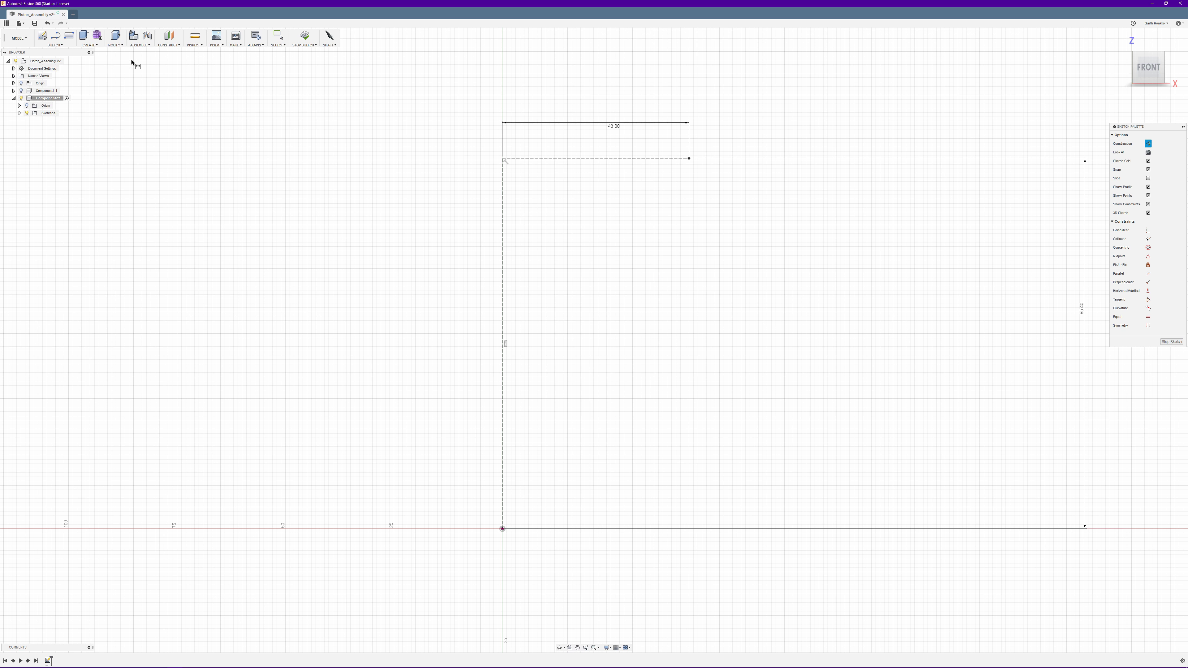
# Draw a solid vertical line from the 43 mm line's end down to the bottom edge.
pyautogui.click(55, 40)
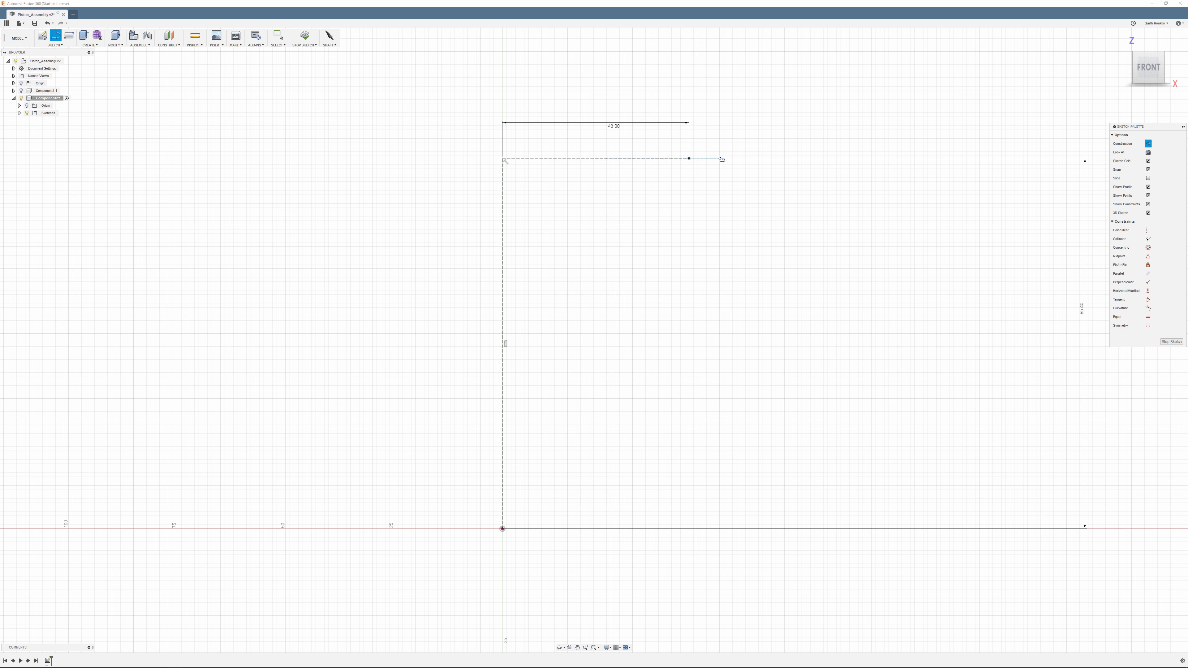
pyautogui.click(689, 159)
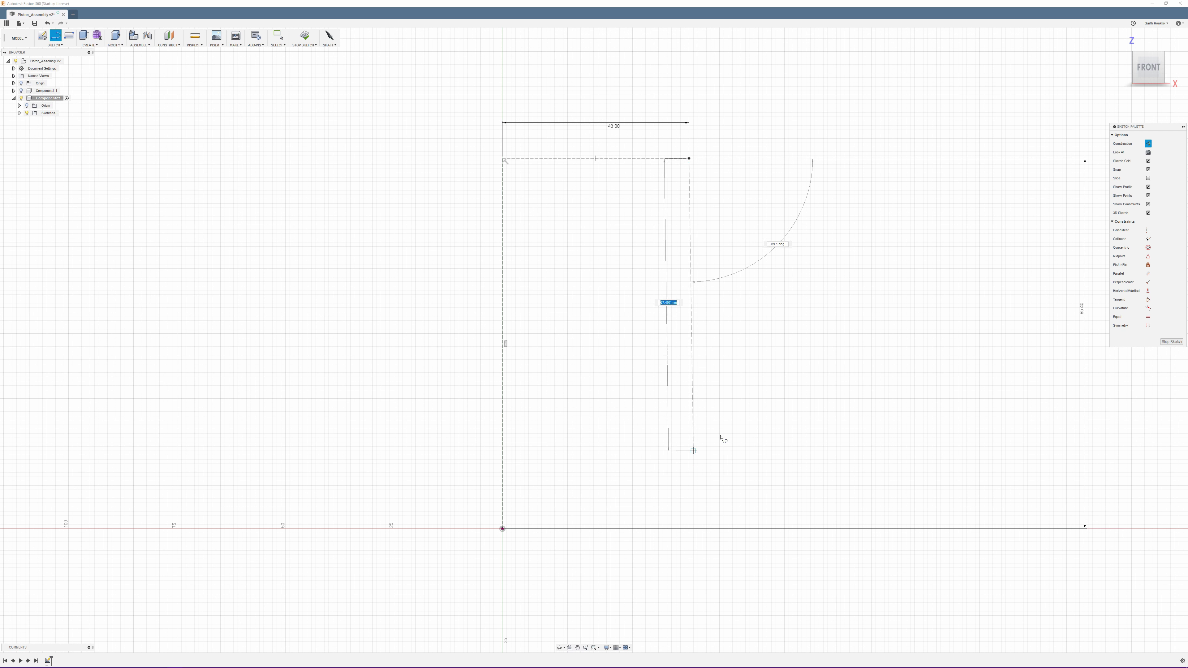
pyautogui.click(1148, 143)
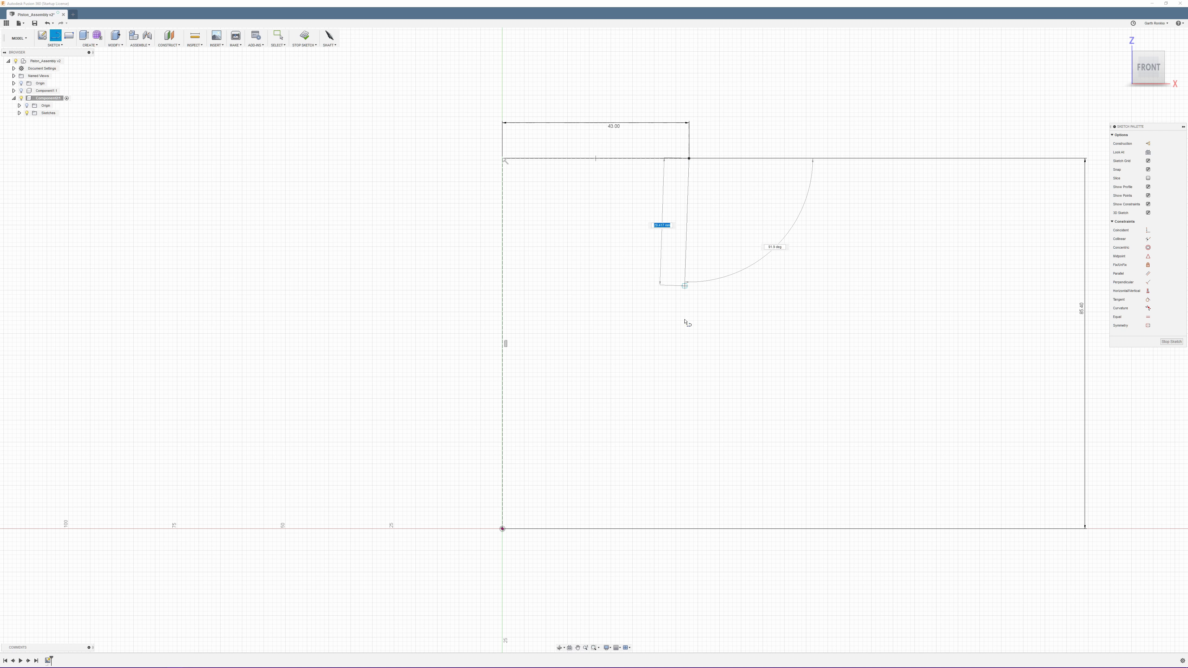
pyautogui.click(690, 530)
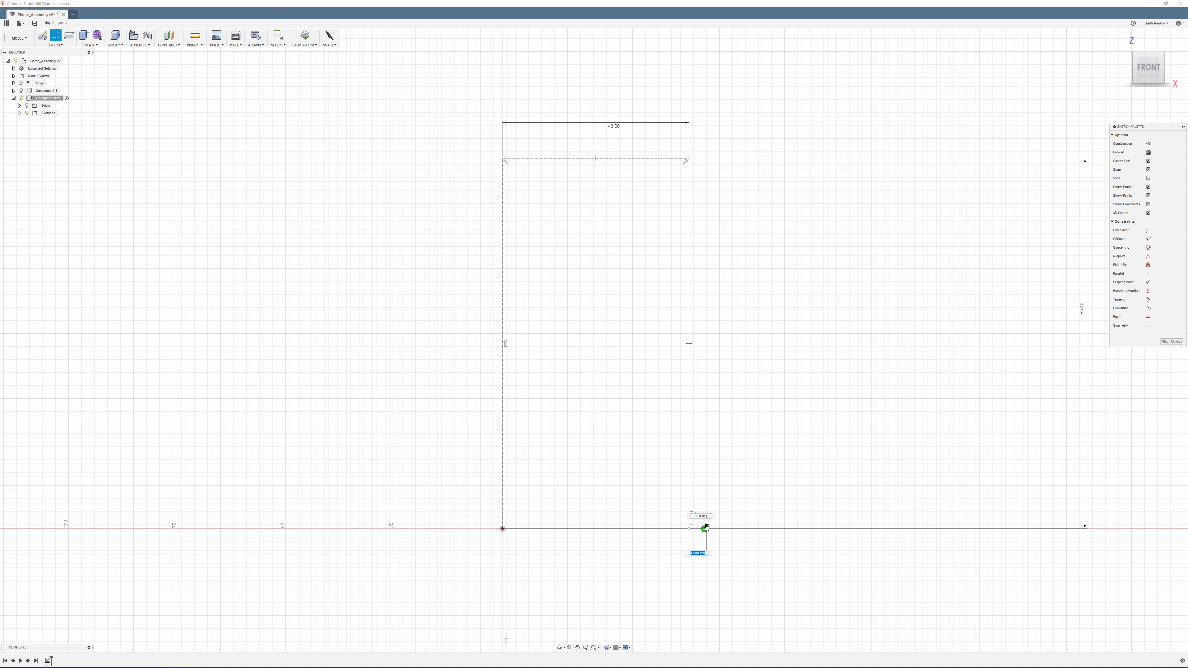
pyautogui.click(689, 529)
pyautogui.press('Escape')
# Convert the 43 mm top line from construction into a solid line.
pyautogui.click(645, 159)
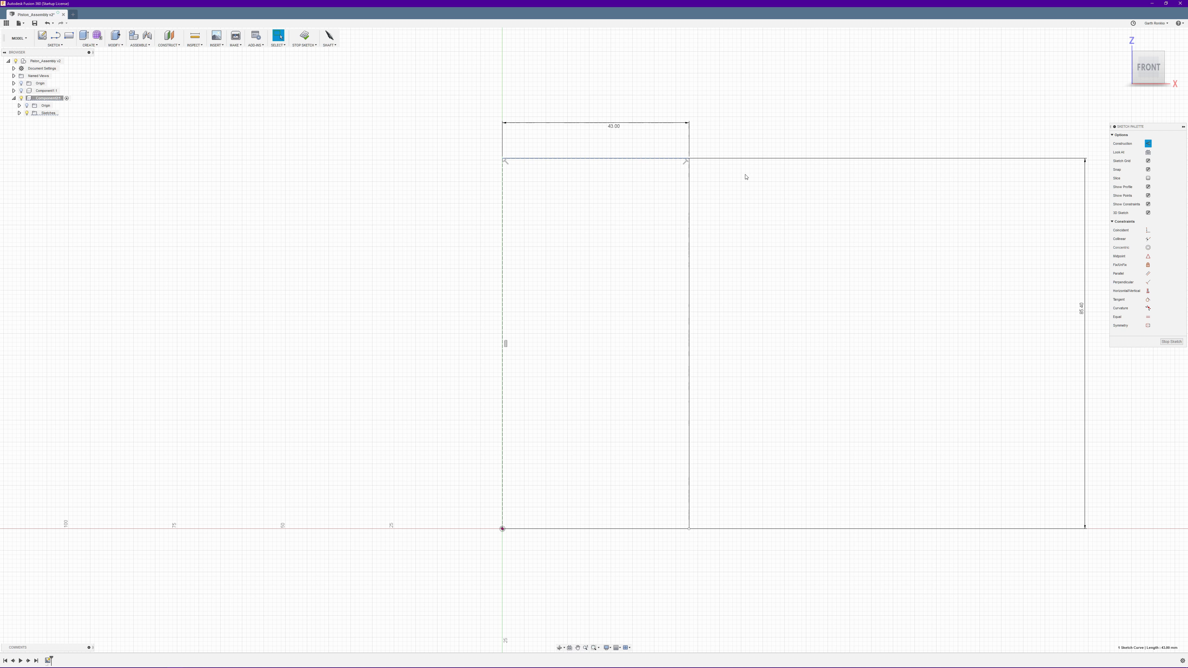
pyautogui.click(1148, 143)
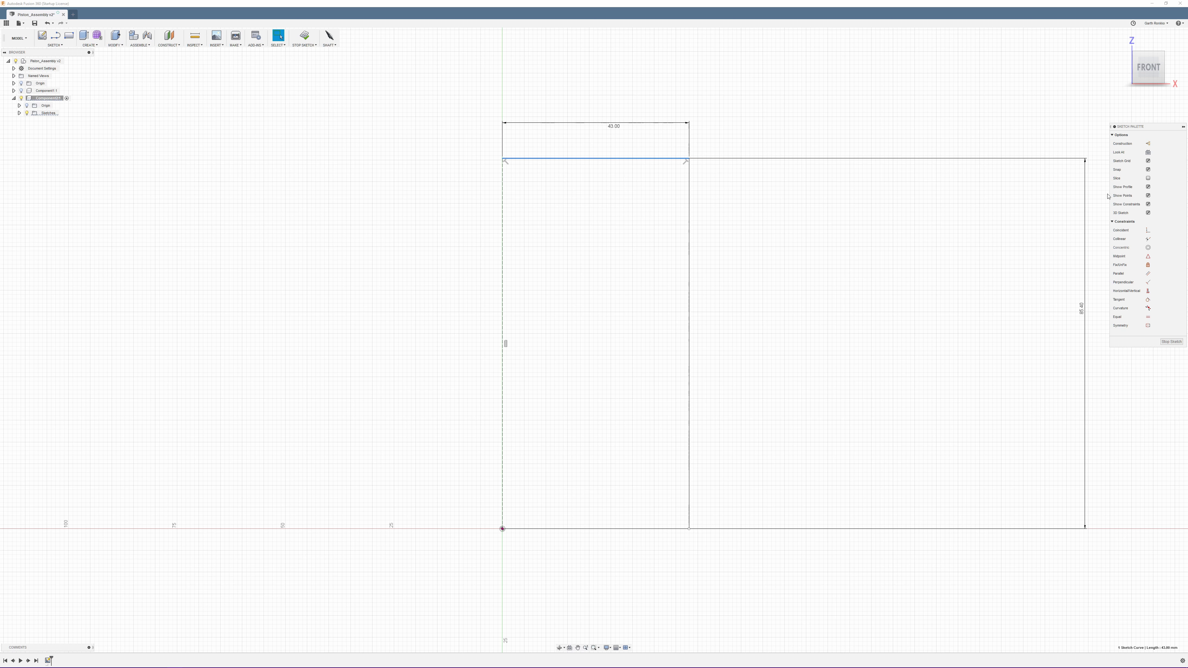
pyautogui.click(660, 325)
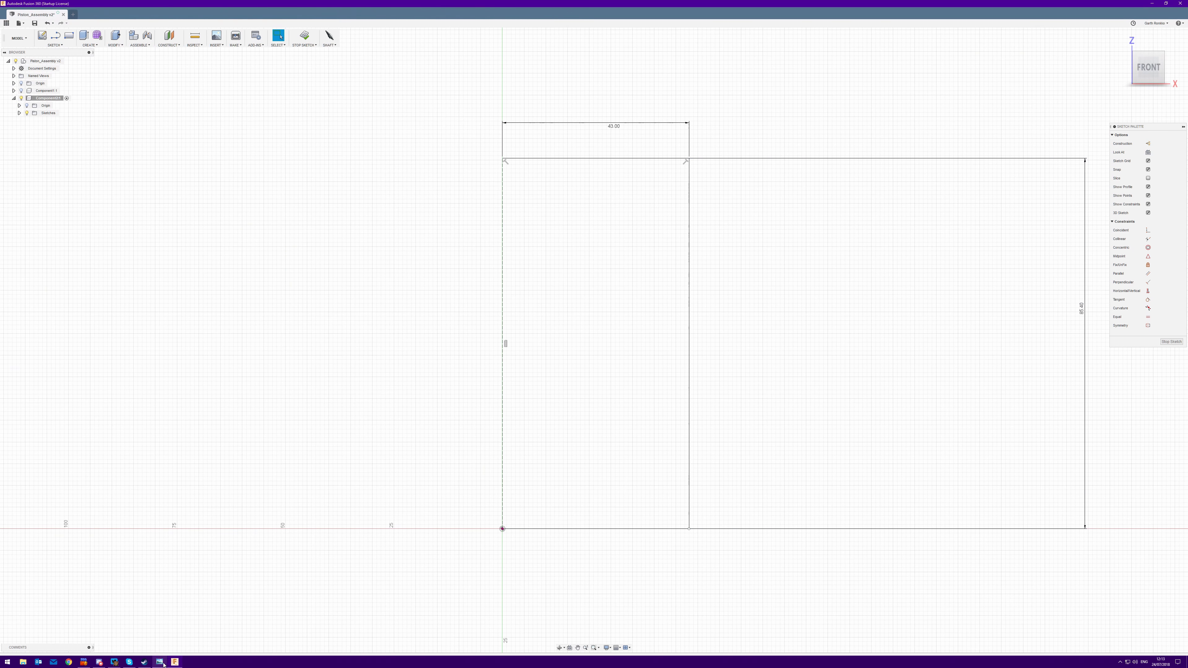
pyautogui.click(160, 661)
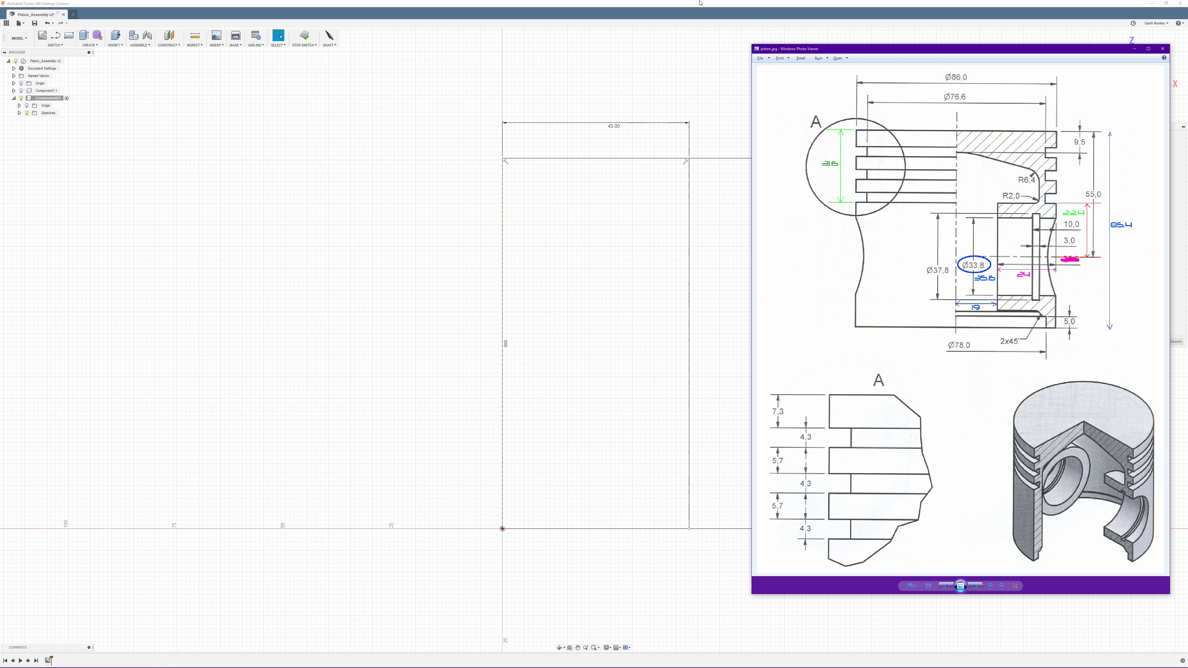
# Return to the Fusion 360 sketch after reviewing the piston drawing's dimensions.
pyautogui.click(674, 2)
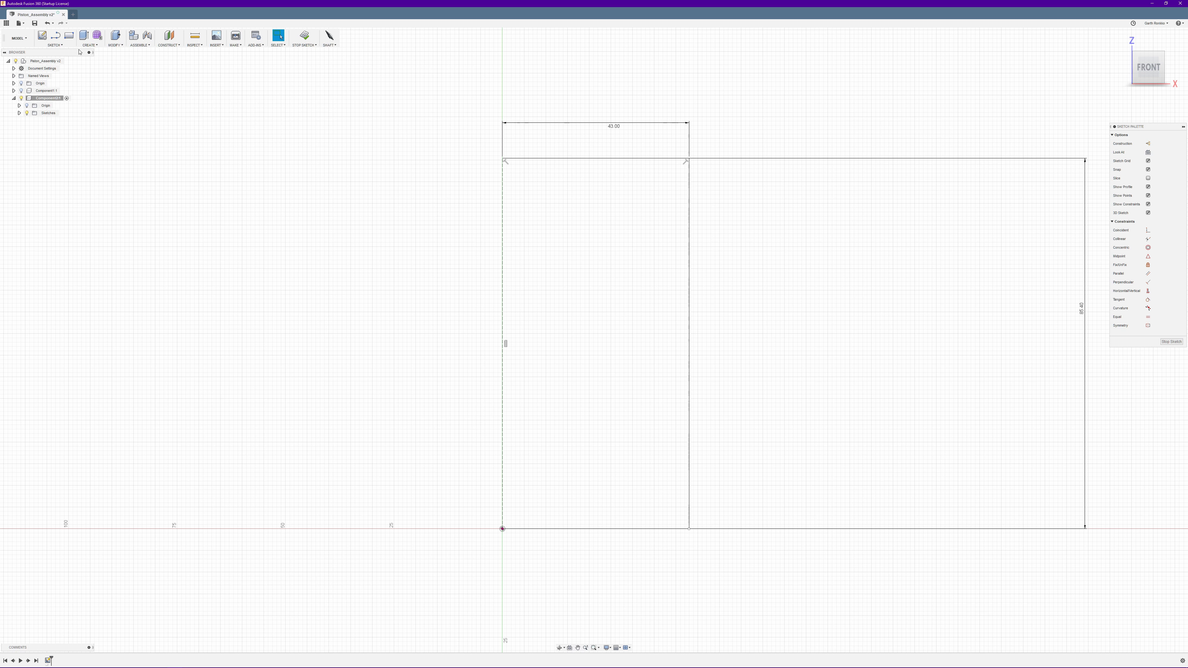
# Dimension the short bottom segment to 2.205 mm, checking the value against the piston drawing.
pyautogui.click(55, 35)
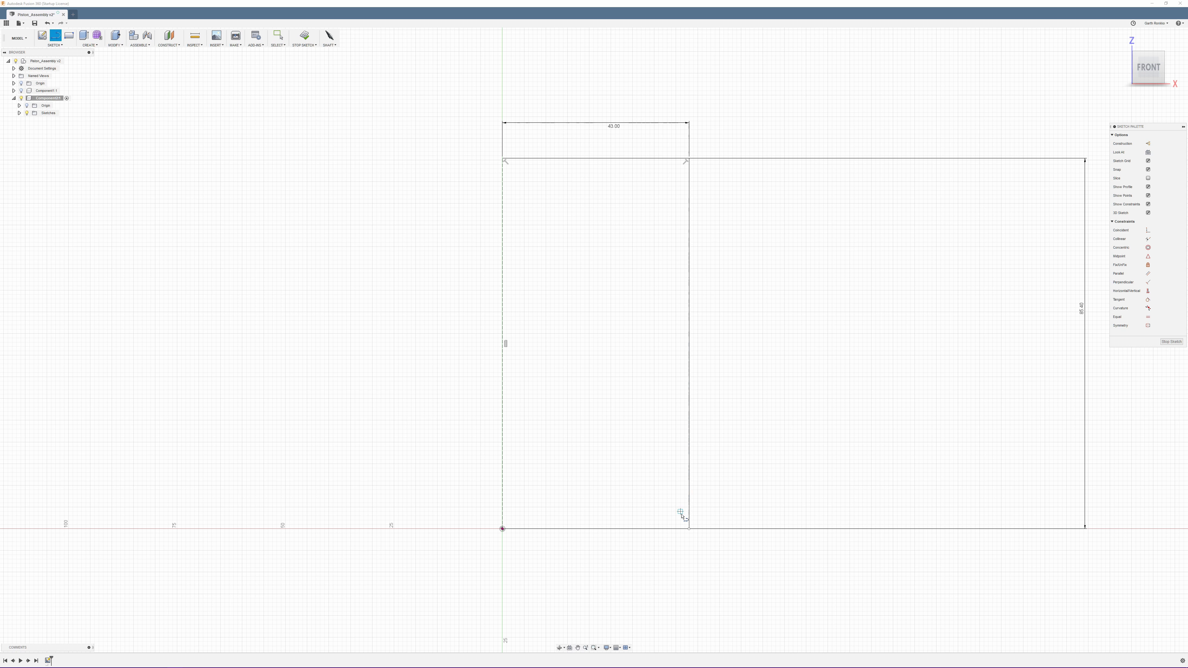
pyautogui.click(689, 529)
pyautogui.click(678, 539)
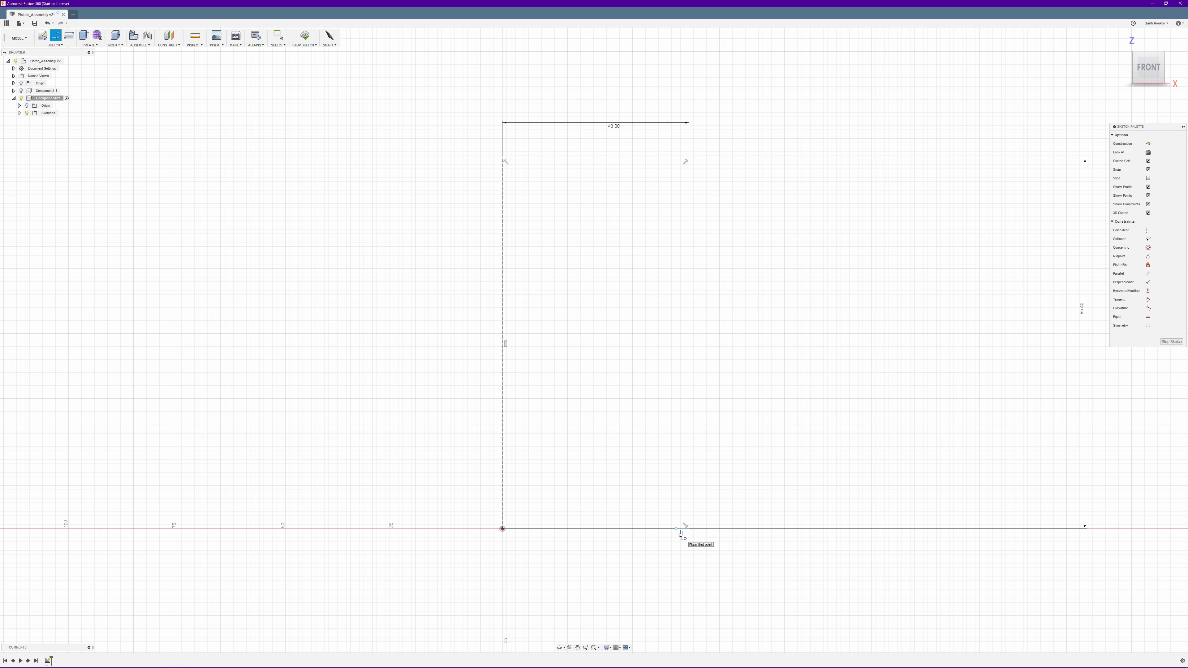
pyautogui.press('Escape')
pyautogui.click(682, 529)
pyautogui.click(682, 553)
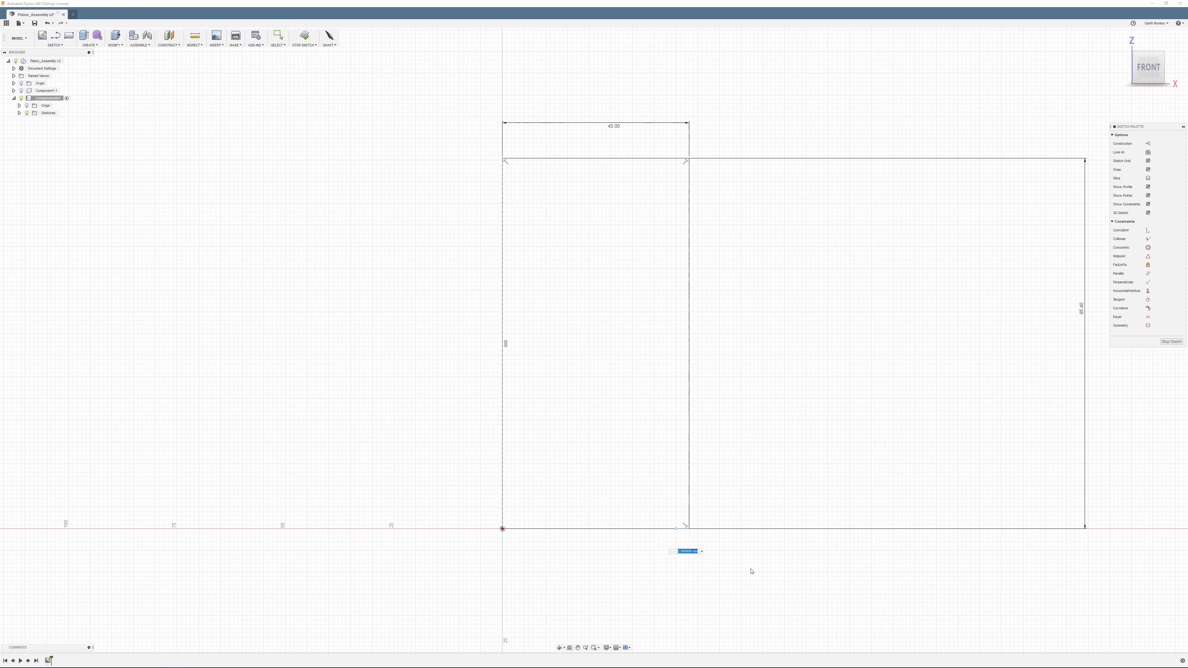
pyautogui.write('86/(')
pyautogui.click(159, 662)
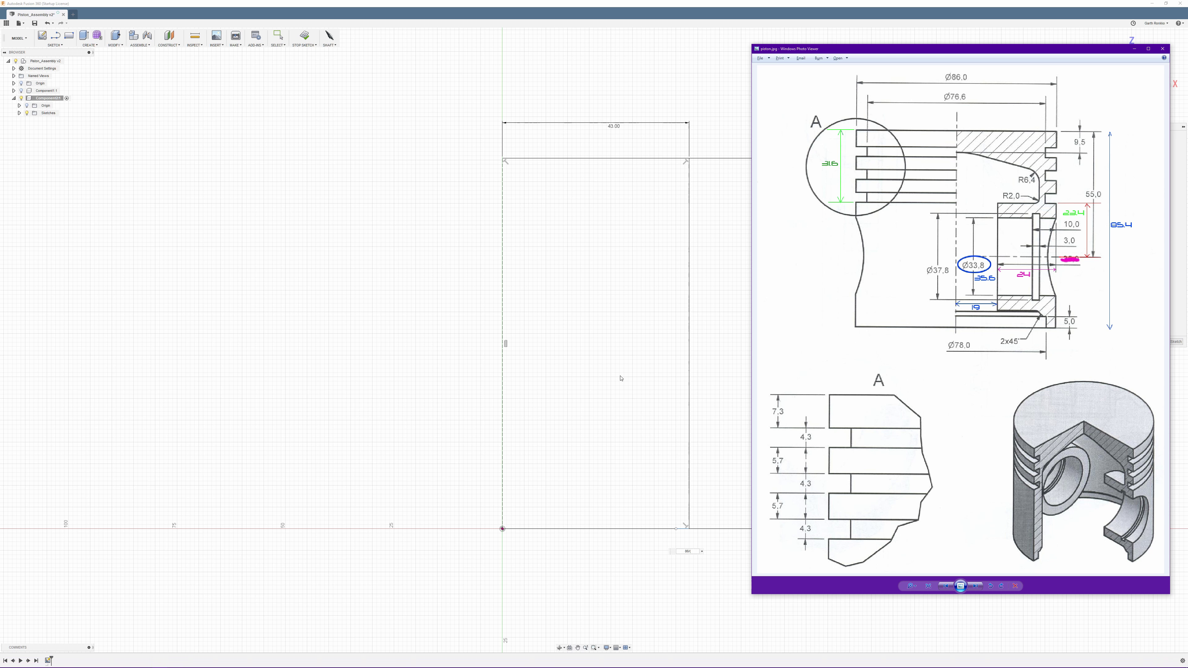
pyautogui.click(626, 2)
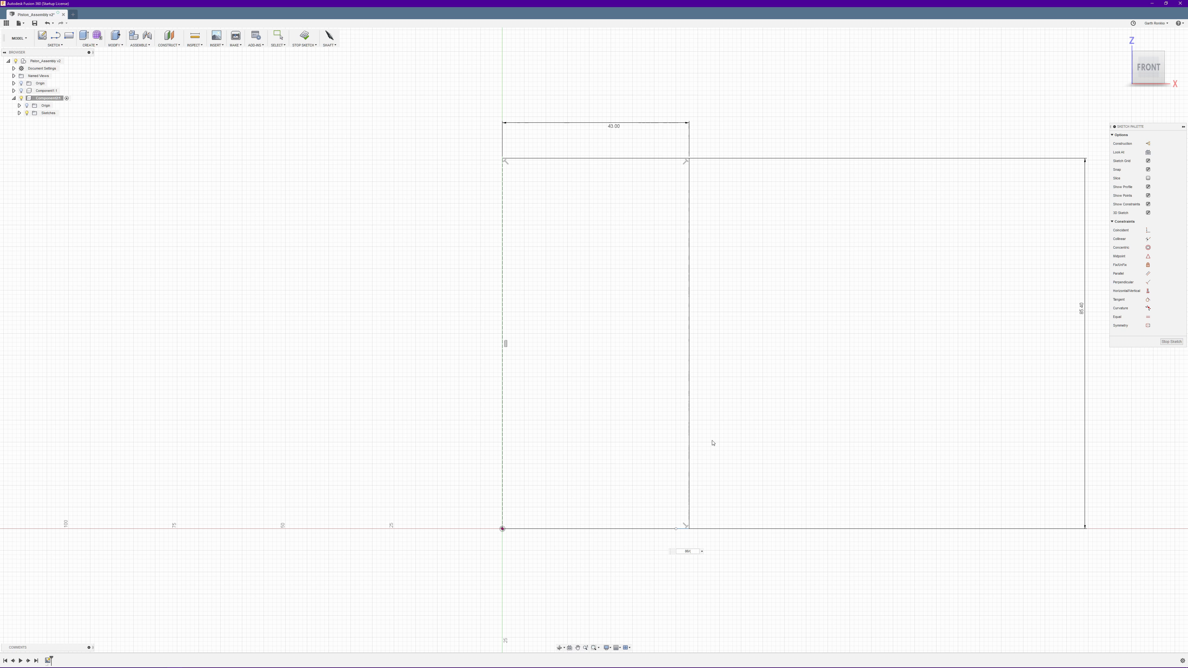
pyautogui.click(695, 551)
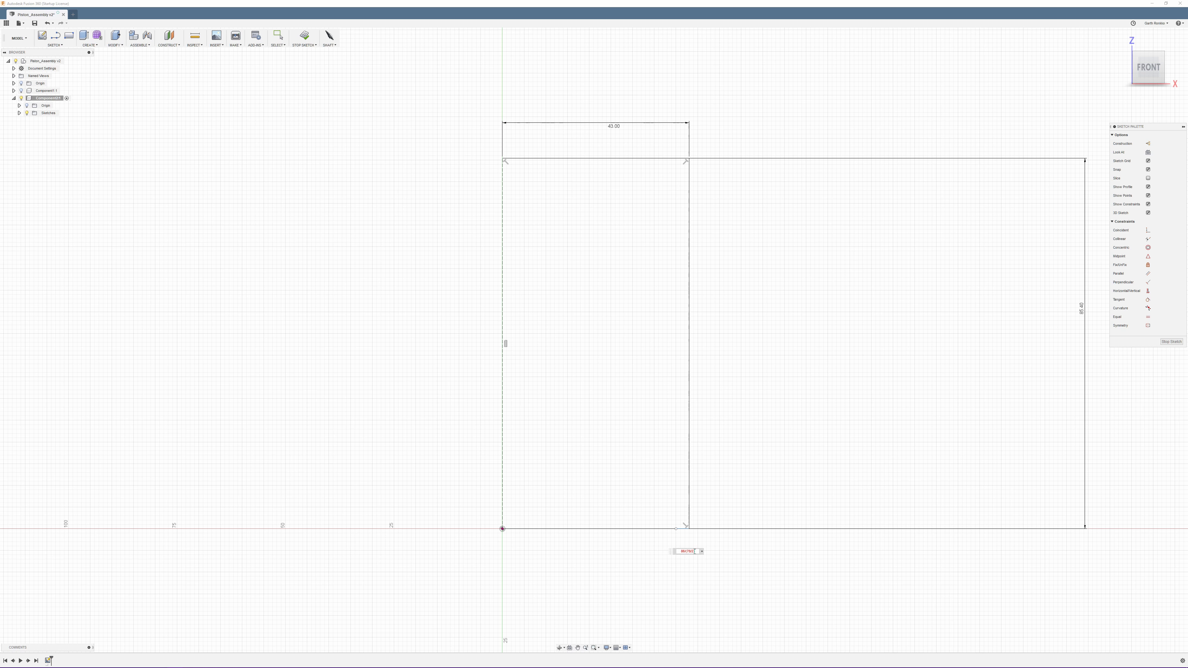
pyautogui.press('Return')
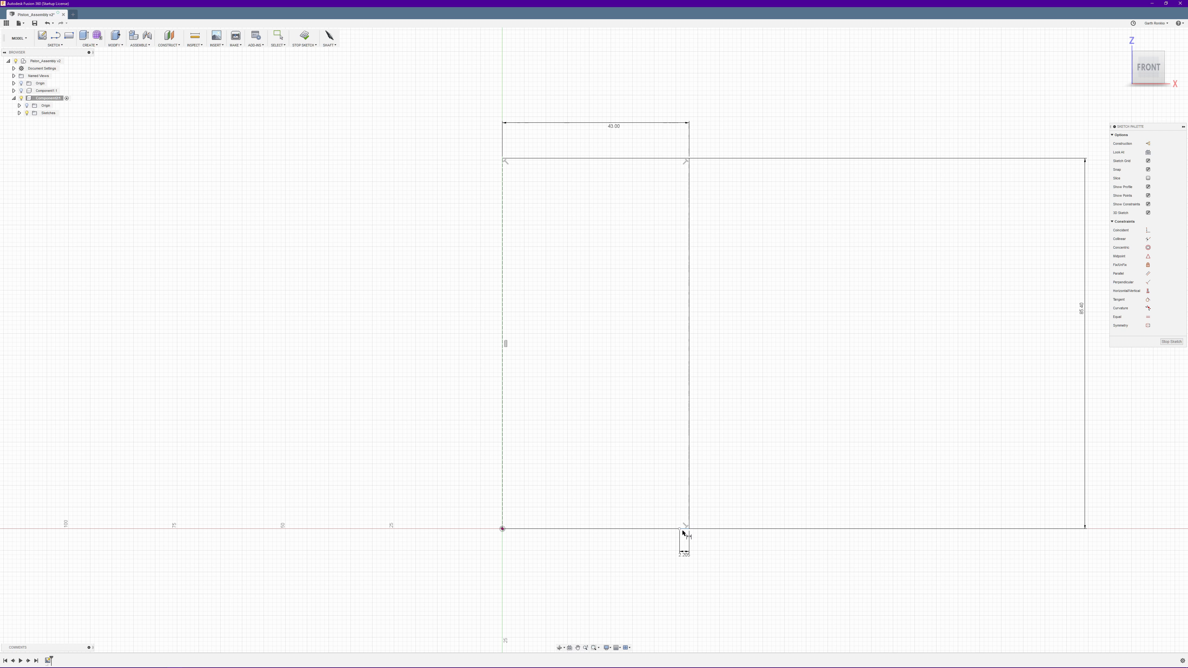
pyautogui.scroll(5, 672, 536)
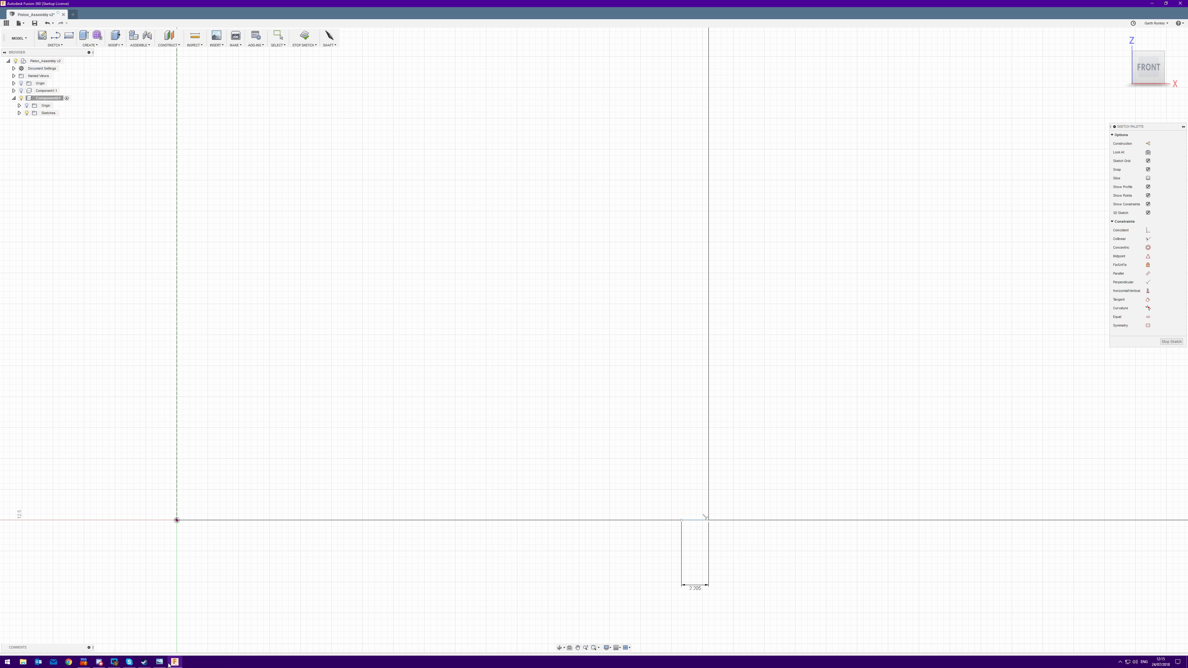
# From the slot endpoint, draw a short vertical line, a leftward step and an angled chamfer.
pyautogui.click(160, 661)
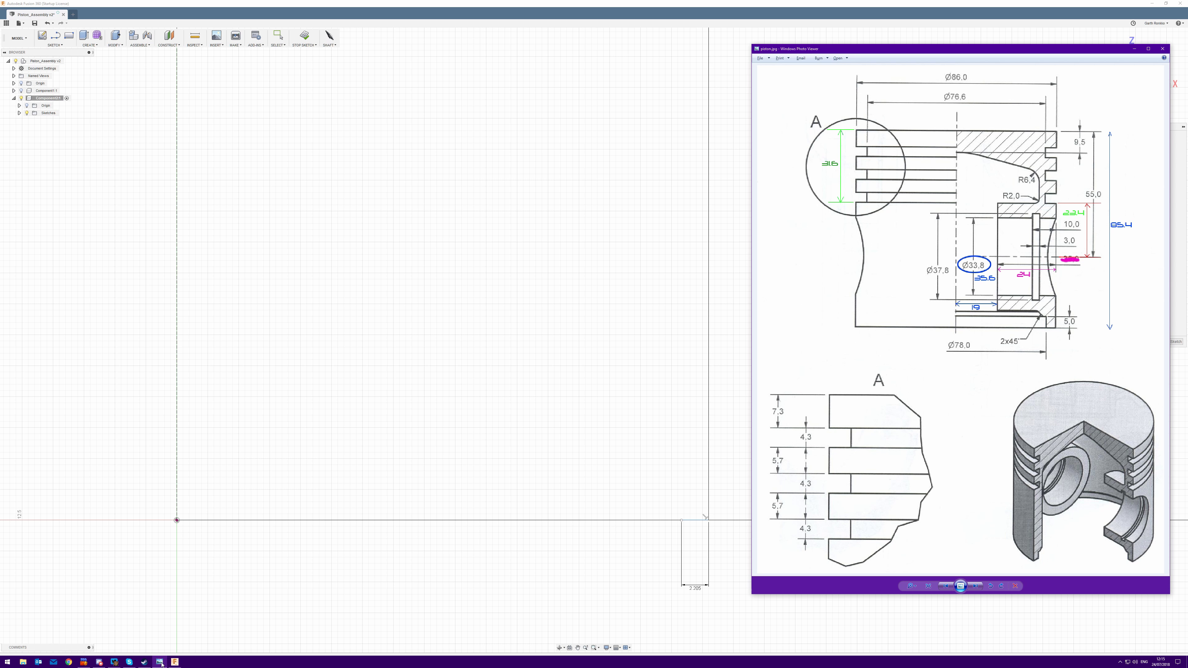
pyautogui.click(160, 662)
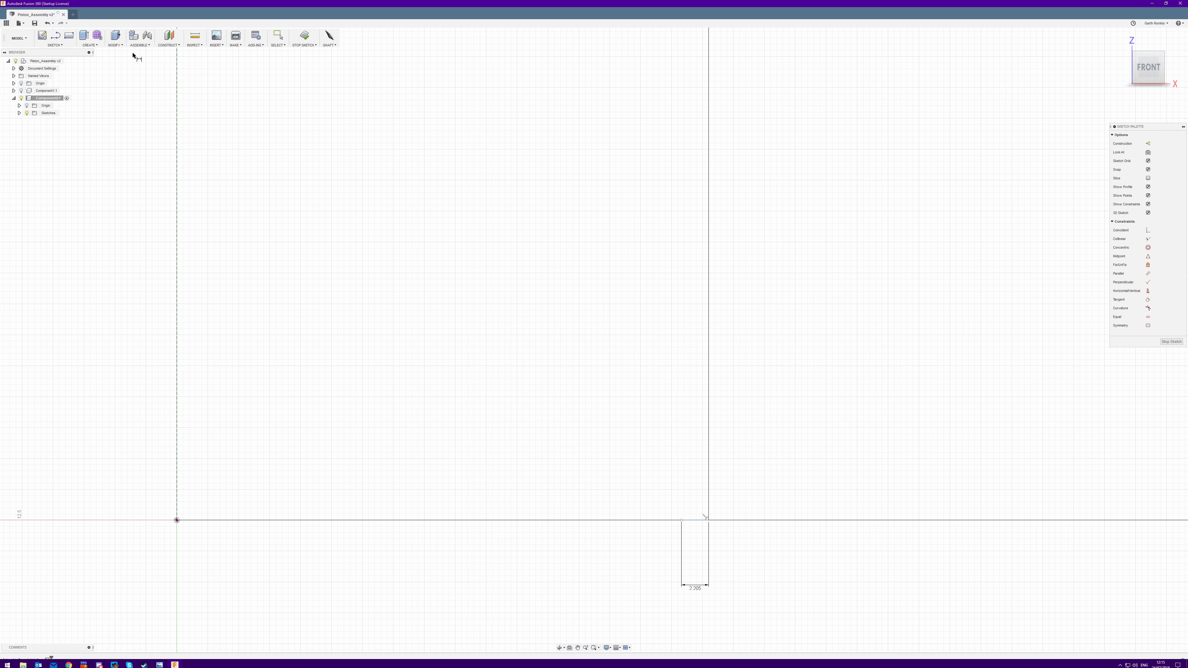
pyautogui.click(57, 35)
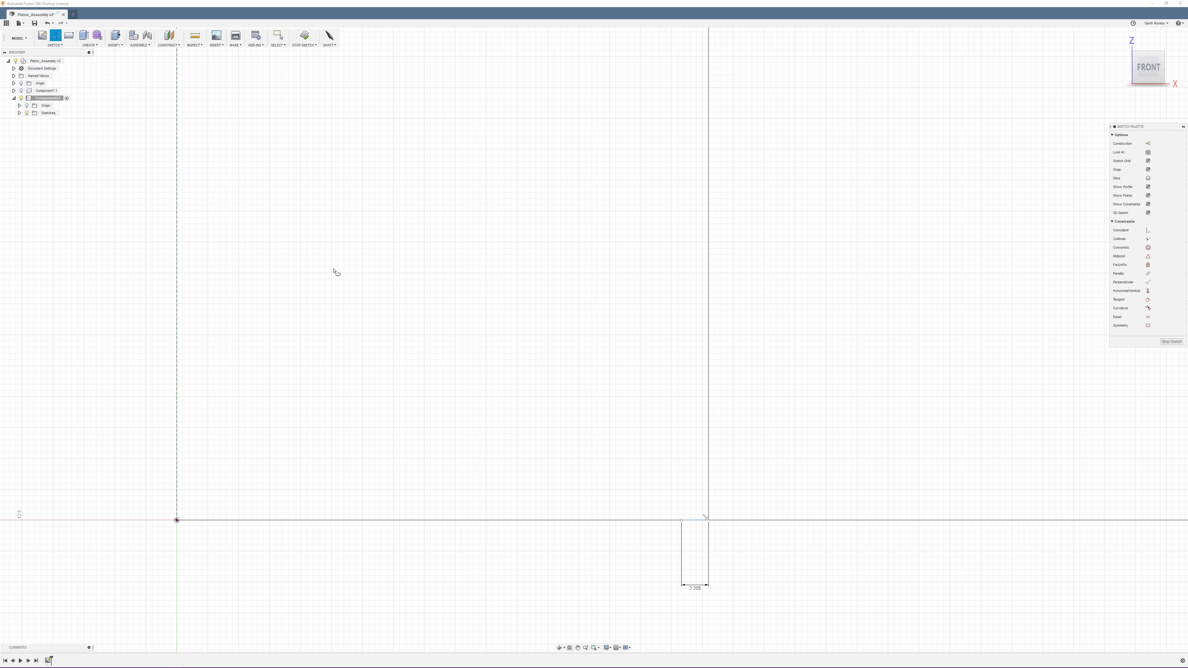
pyautogui.click(681, 520)
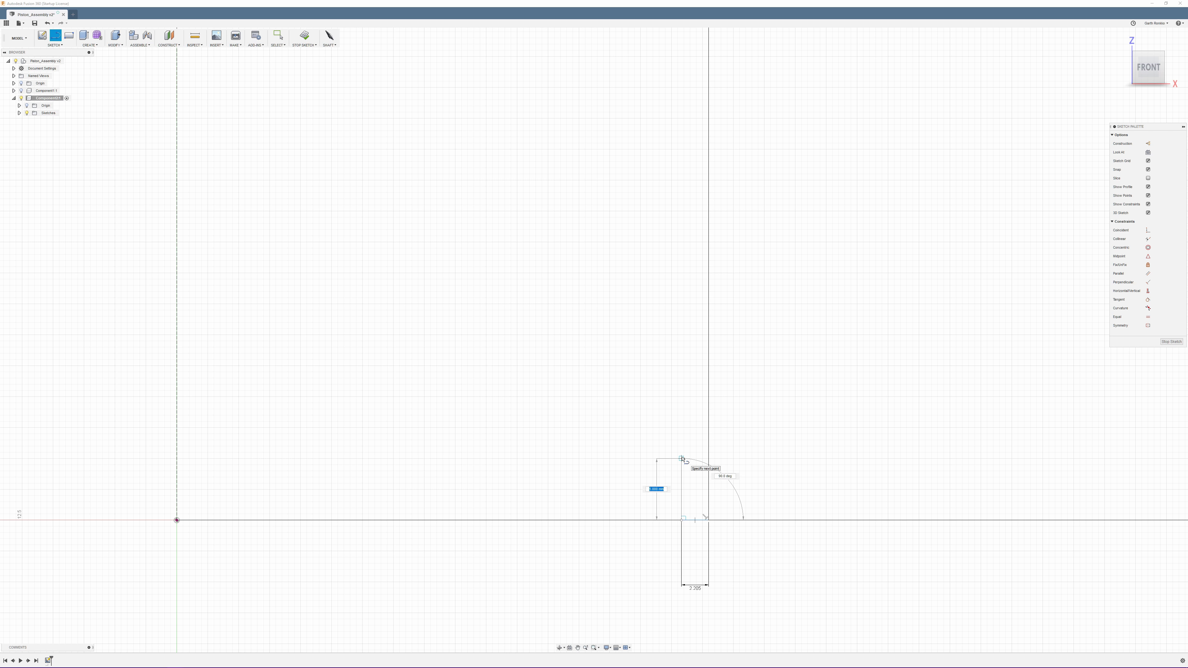
pyautogui.click(682, 452)
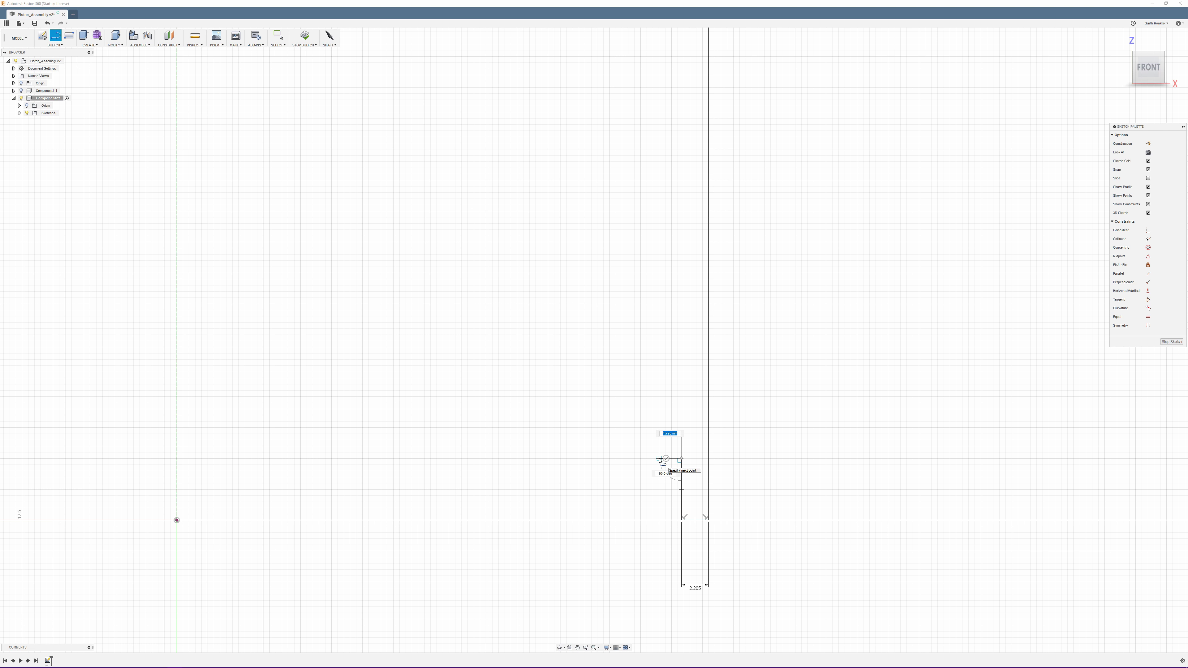
pyautogui.click(660, 459)
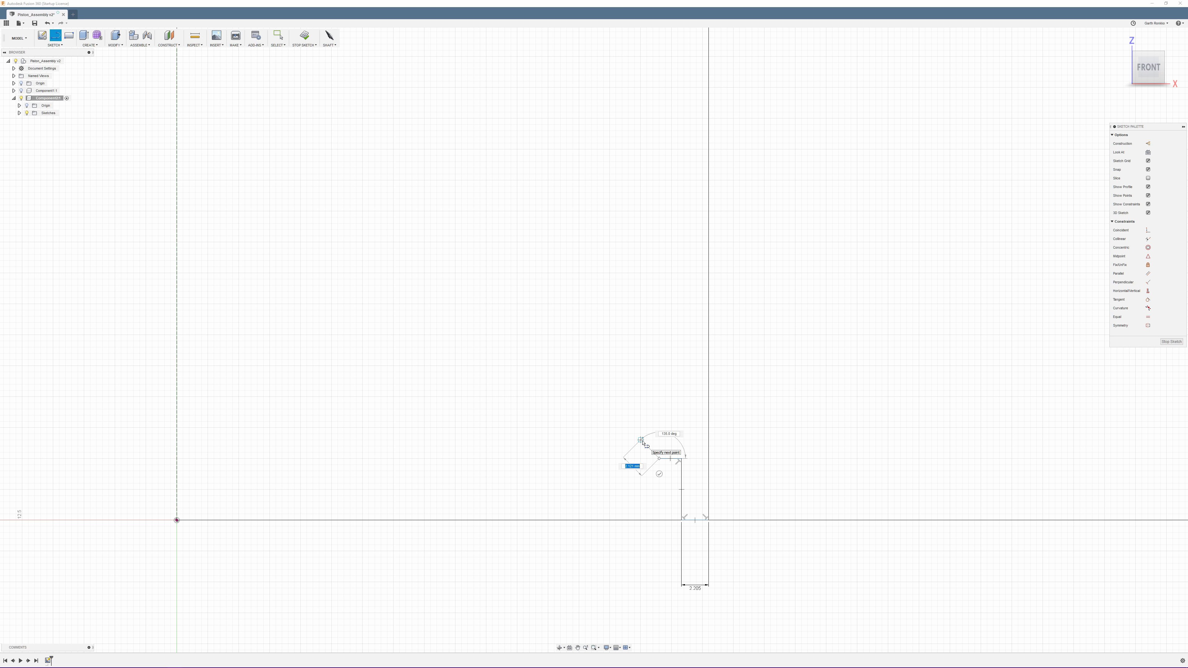
pyautogui.click(643, 443)
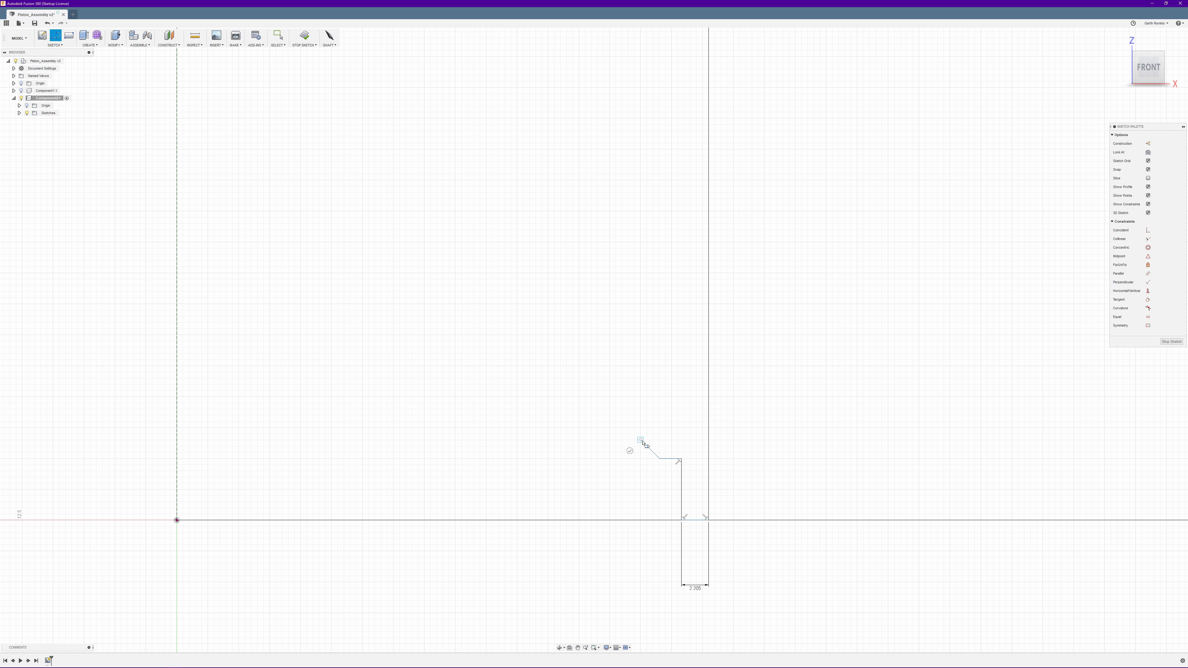
pyautogui.click(643, 442)
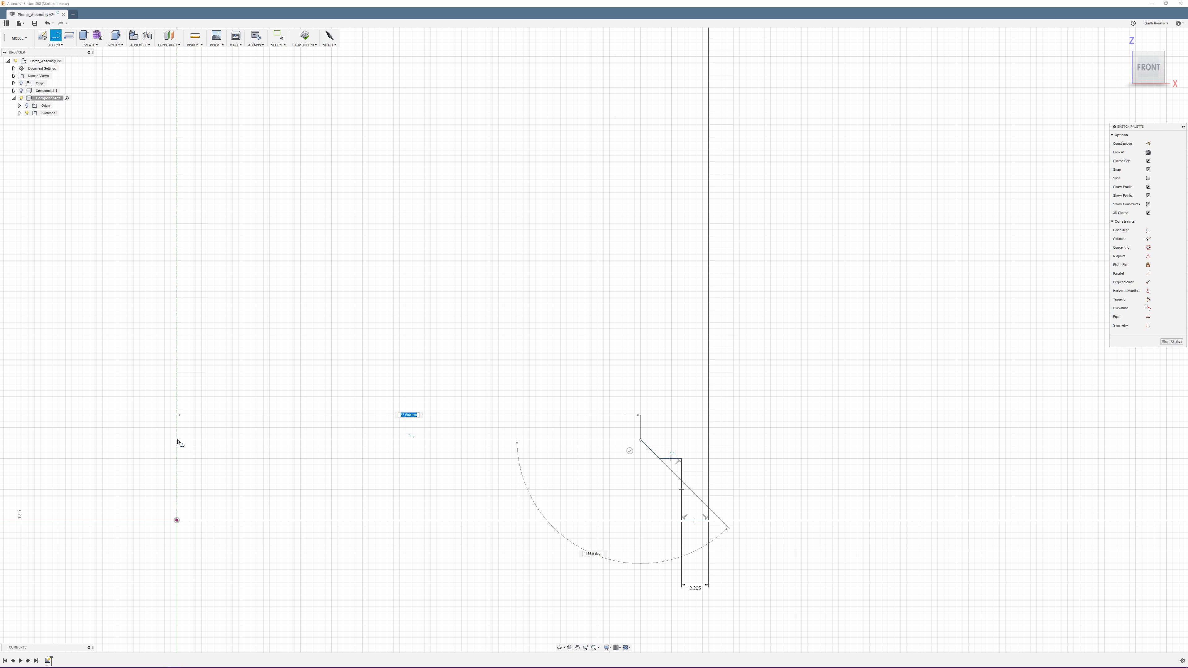
# Continue with a long vertical wall line upward and end the line chain.
pyautogui.scroll(-4, 646, 128)
pyautogui.moveTo(616, 86)
pyautogui.mouseDown(button='middle')
pyautogui.moveTo(632, 255)
pyautogui.moveTo(620, 345)
pyautogui.mouseUp(button='middle')
pyautogui.scroll(-2, 620, 345)
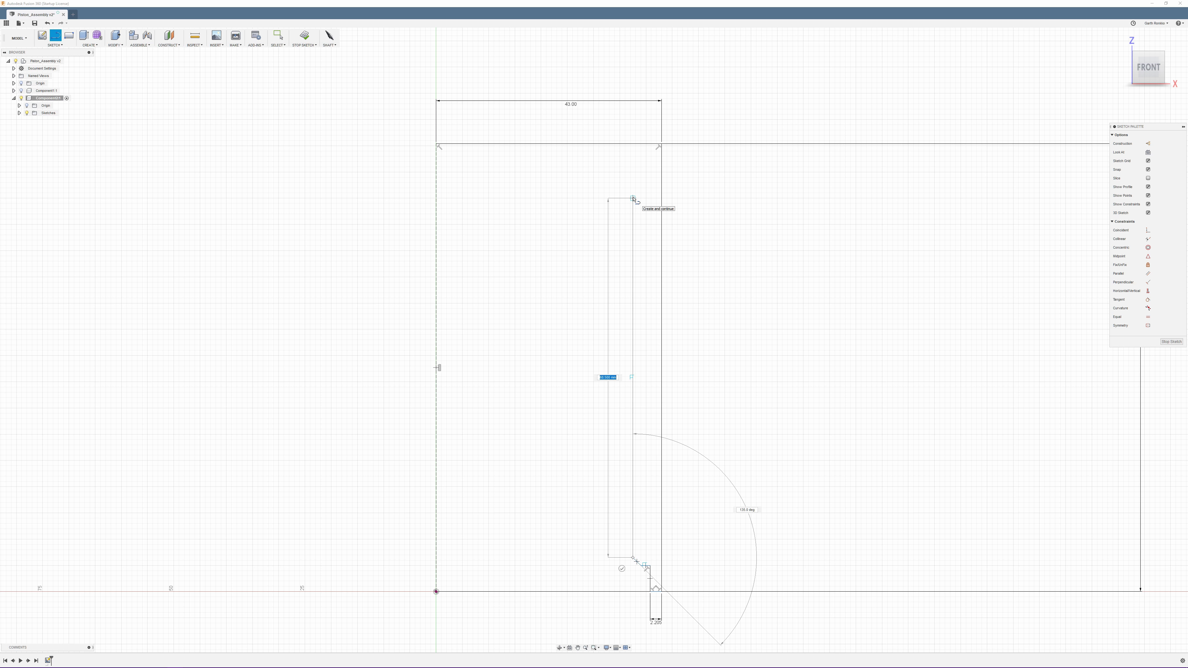
pyautogui.doubleClick(633, 198)
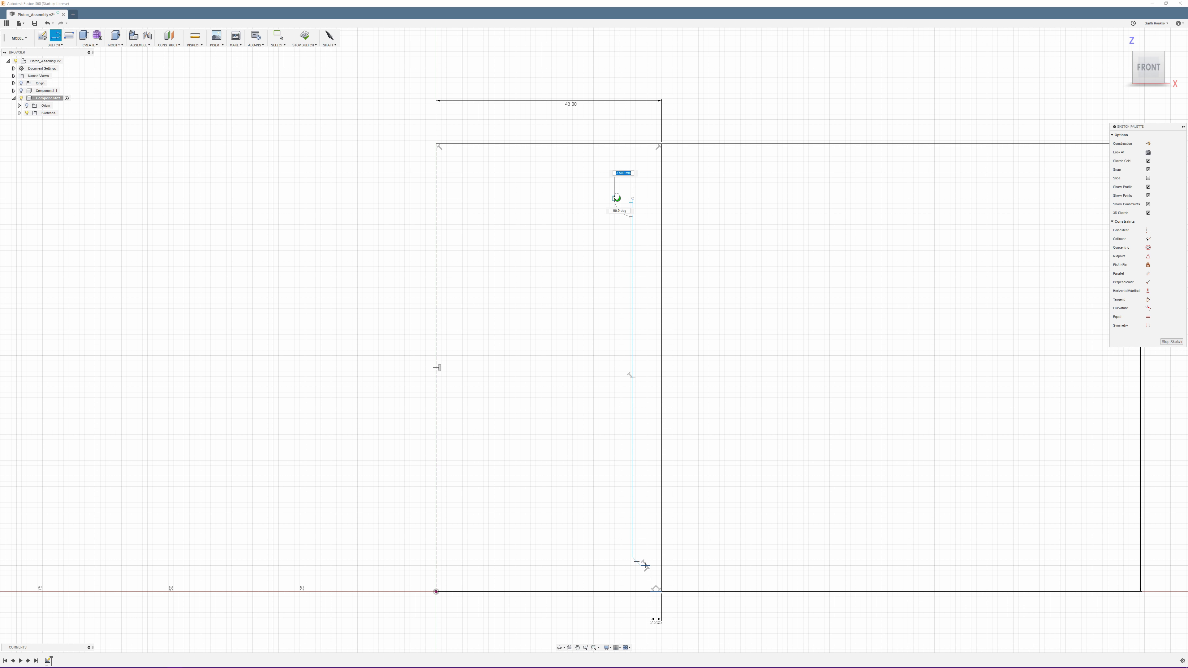
pyautogui.moveTo(705, 438); pyautogui.dragTo(682, 358, button='middle')
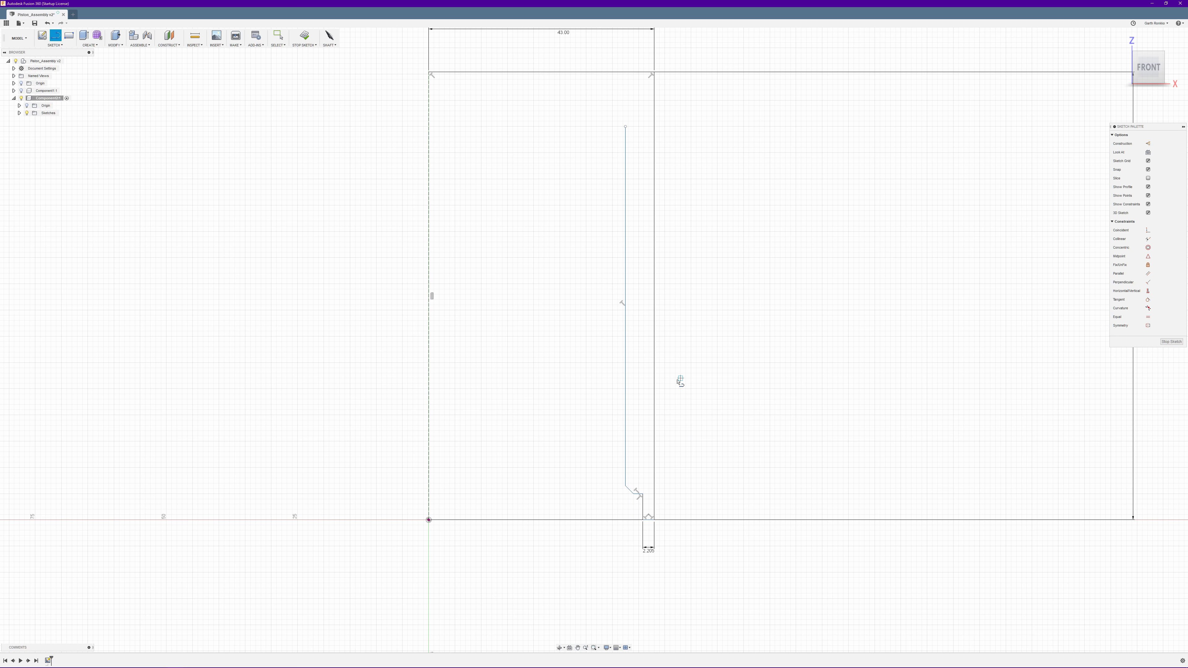
pyautogui.scroll(5, 627, 479)
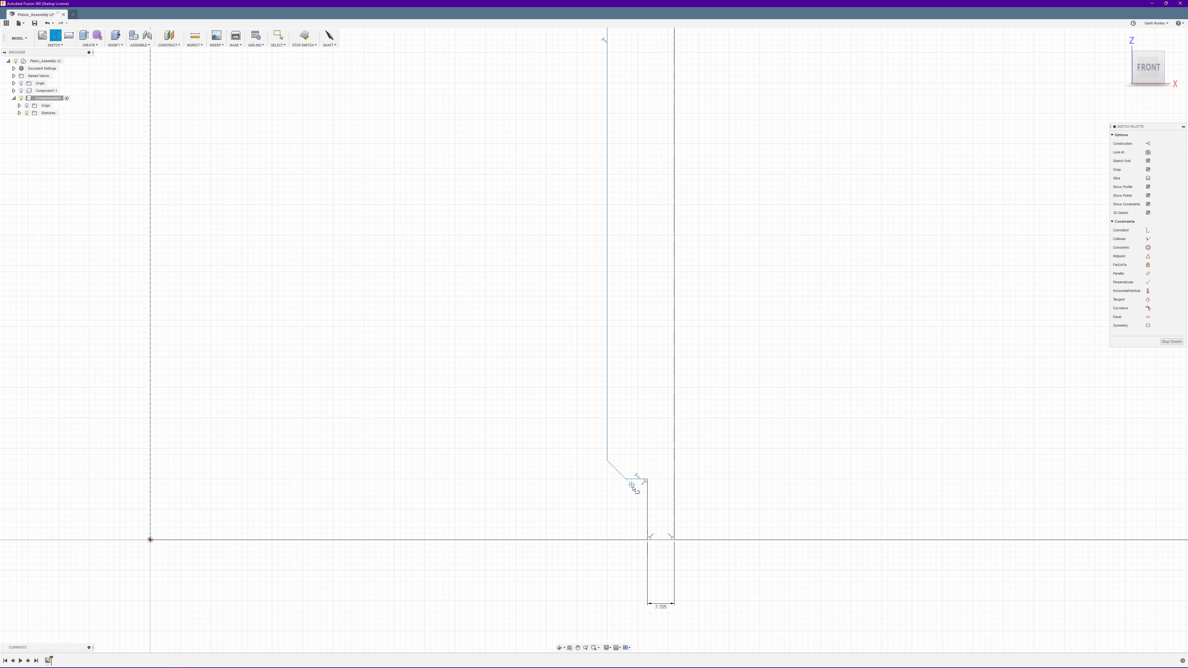
# Review the piston drawing's 2x45° chamfer and 5,0 detail.
pyautogui.press('Escape')
pyautogui.click(161, 662)
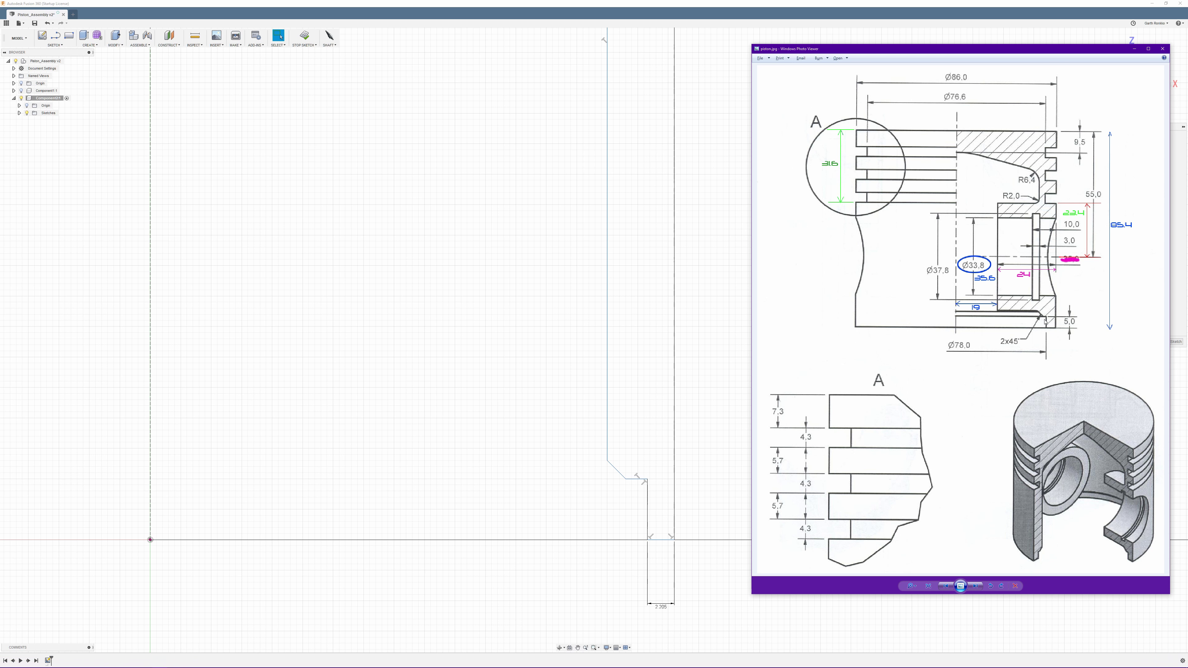
pyautogui.scroll(3, 1045, 321)
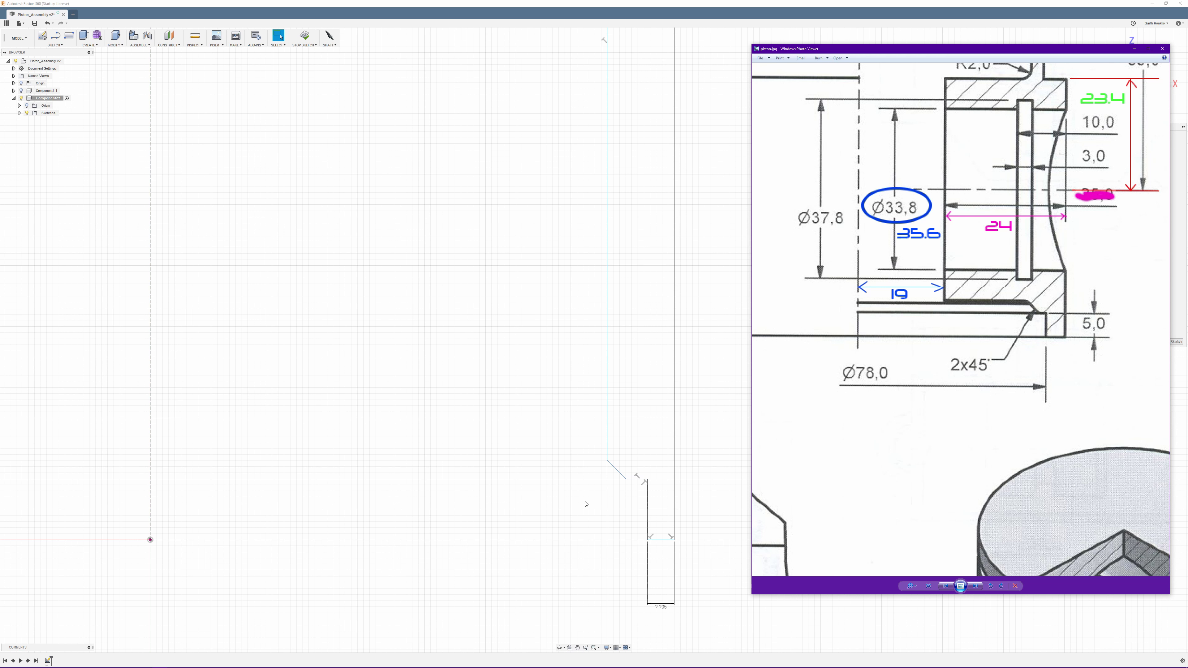
pyautogui.scroll(-2, 646, 500)
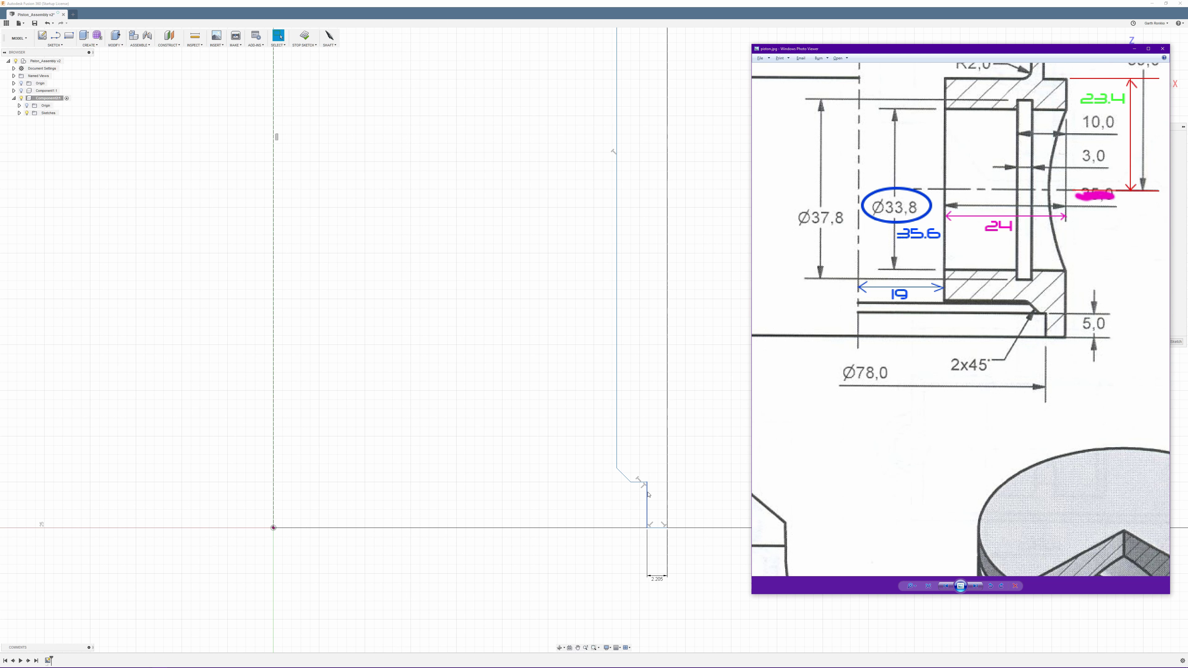
# Dimension the short line by the chamfer step to 1 mm.
pyautogui.click(641, 484)
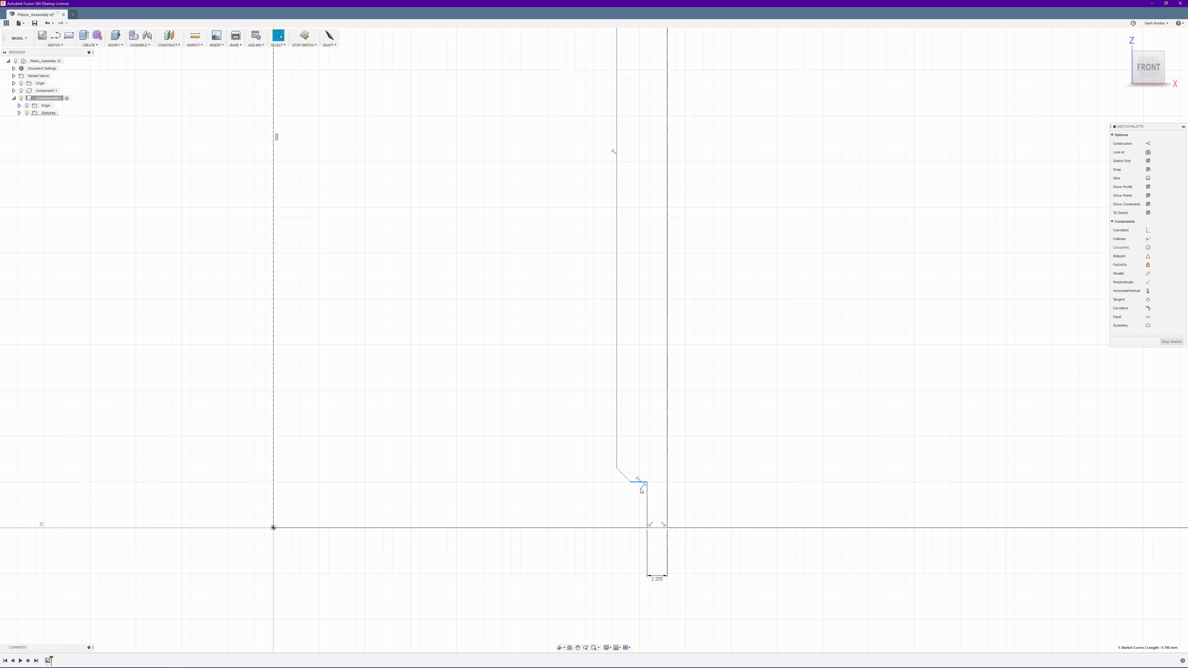
pyautogui.press('d')
pyautogui.click(646, 514)
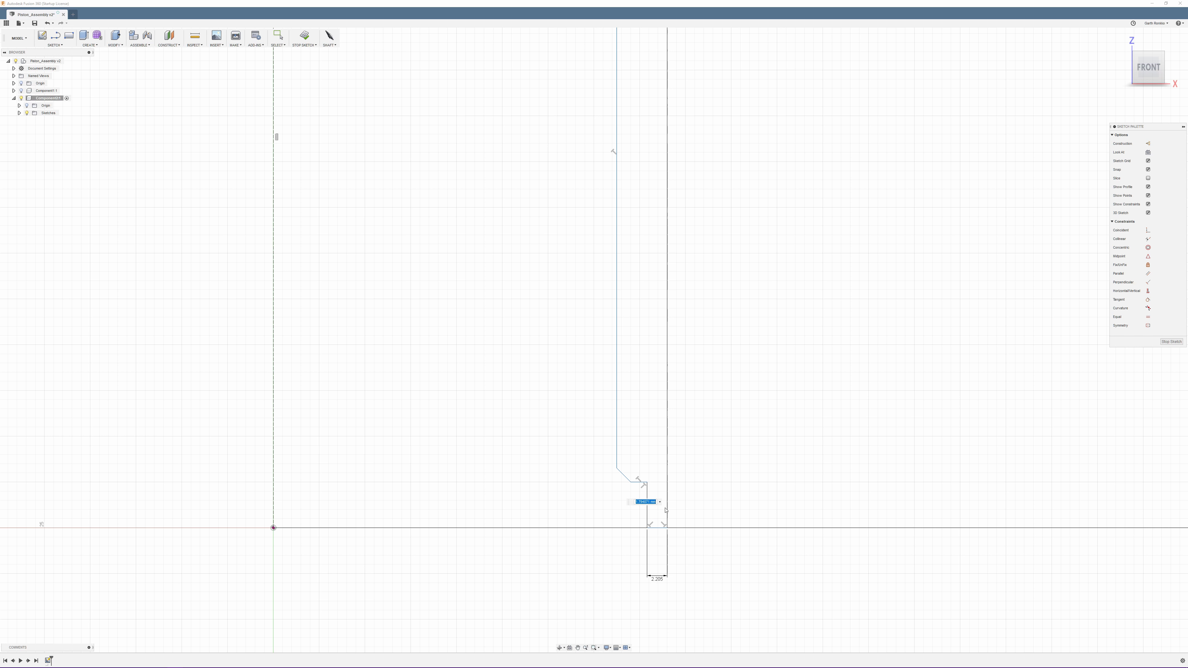
pyautogui.write('1')
pyautogui.press('Return')
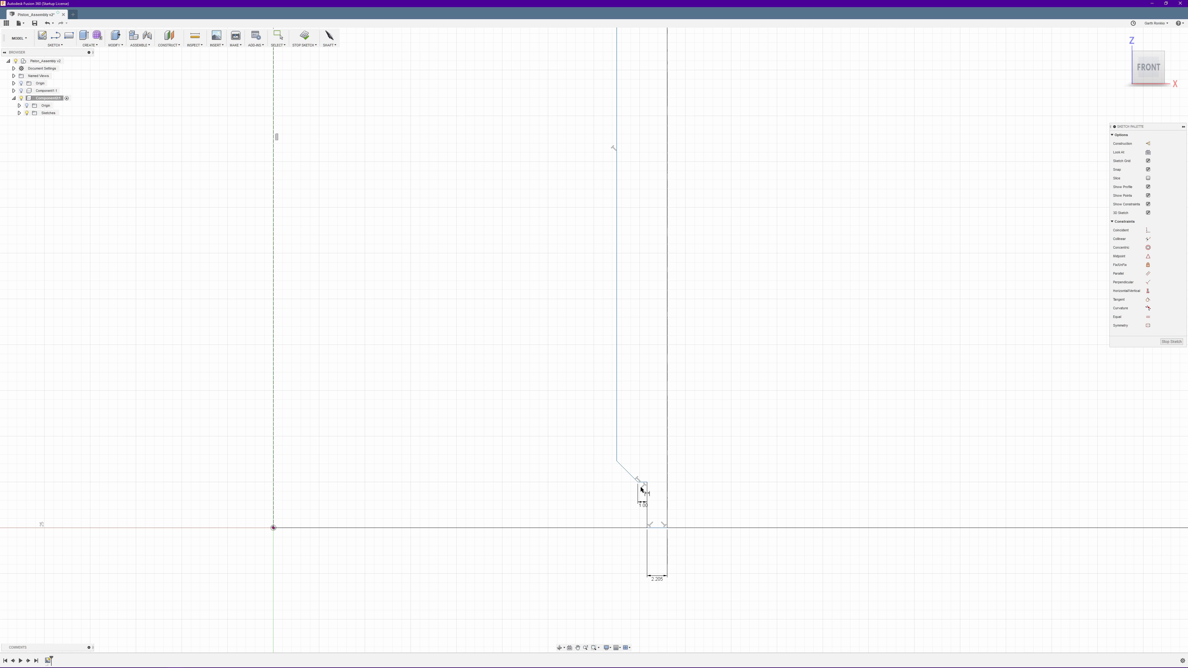
pyautogui.moveTo(437, 666)
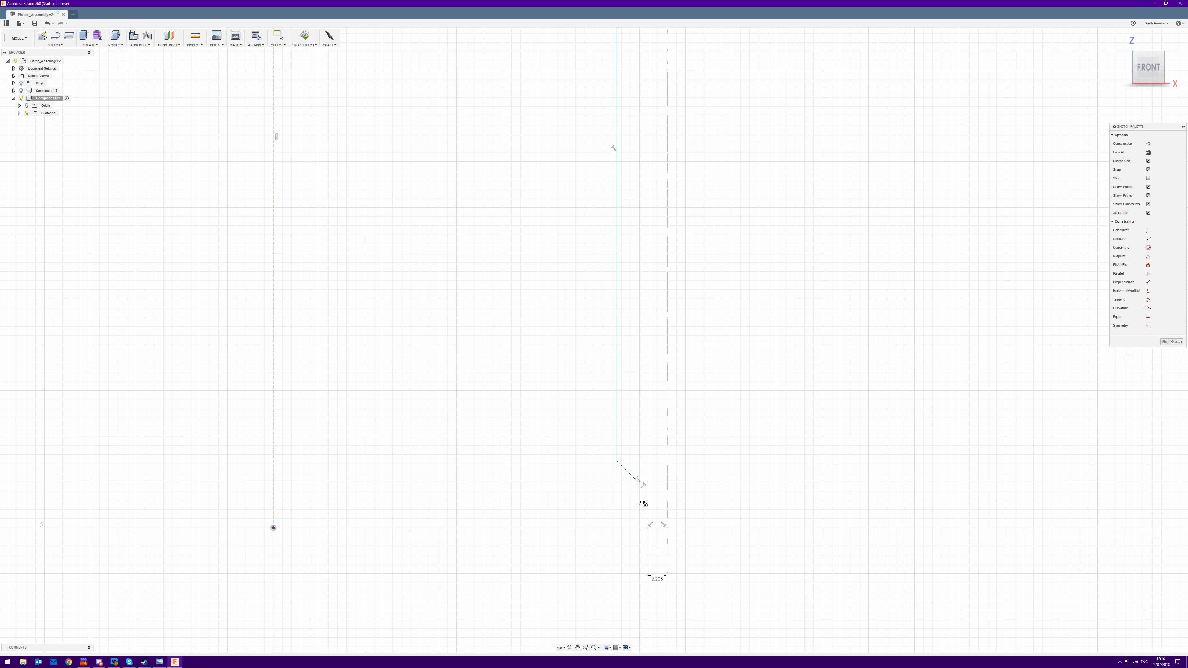
pyautogui.click(160, 662)
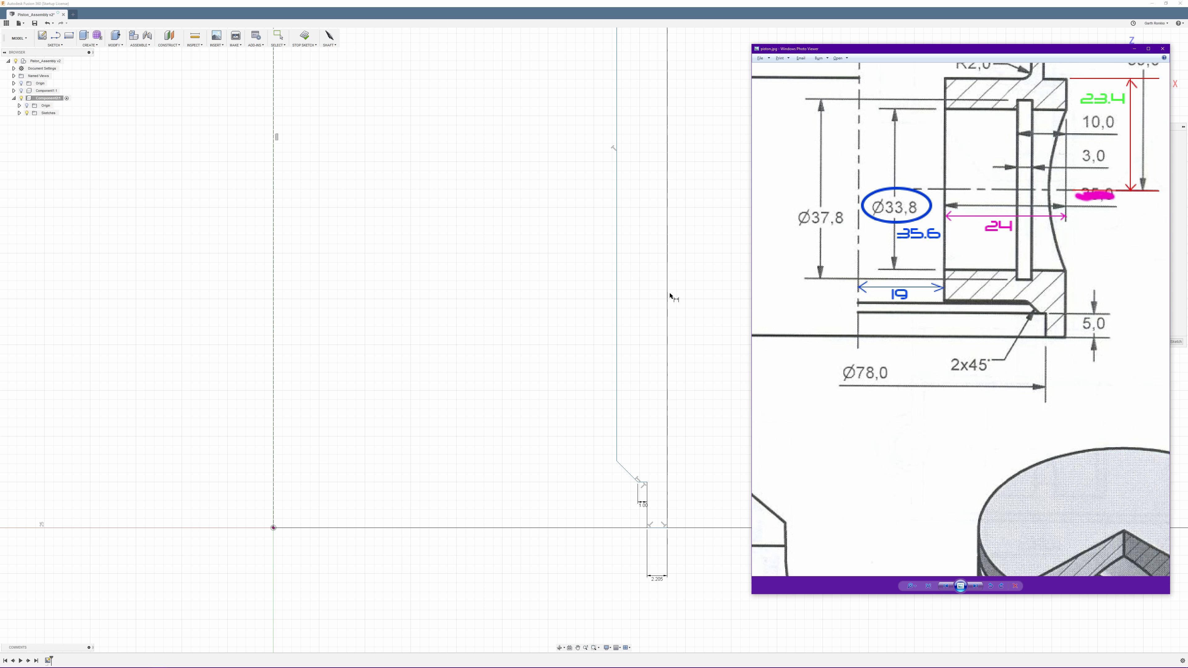
# Fix the chamfer step with a 2 mm dimension between its endpoints.
pyautogui.scroll(3, 692, 340)
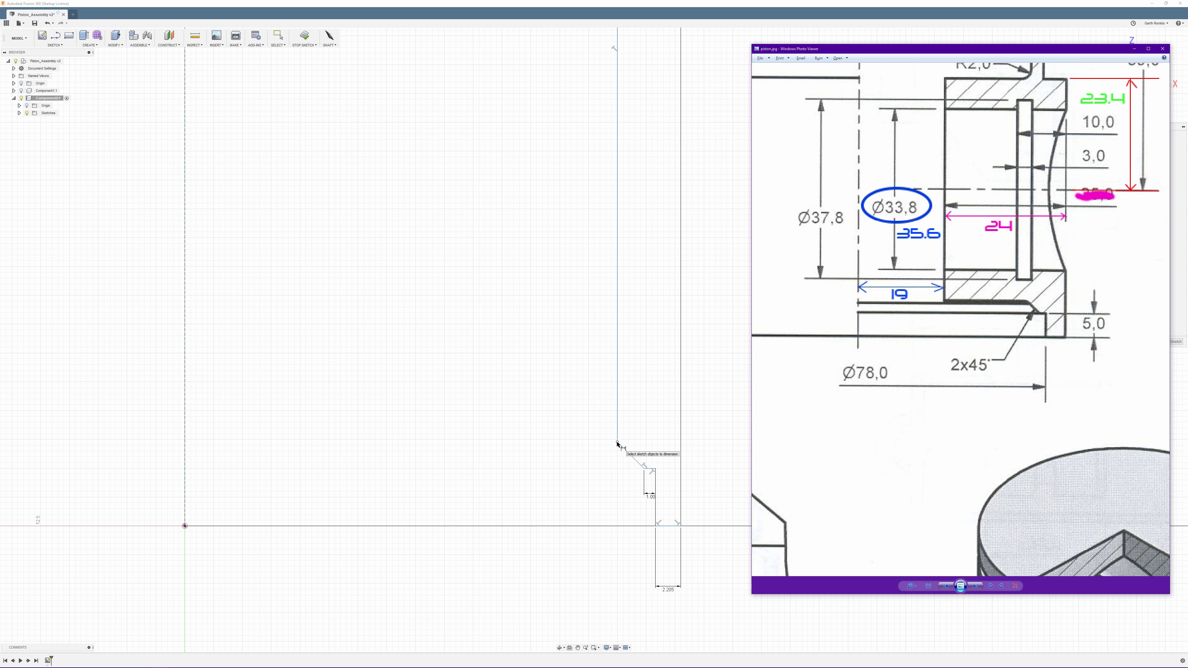
pyautogui.click(618, 443)
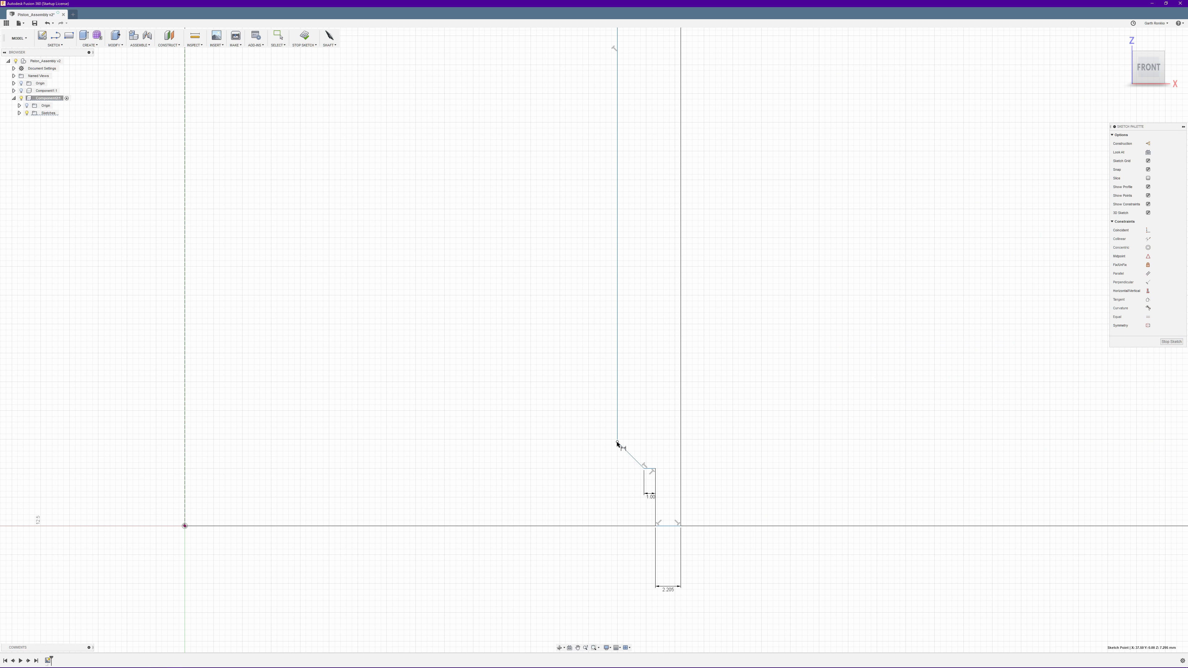
pyautogui.click(643, 468)
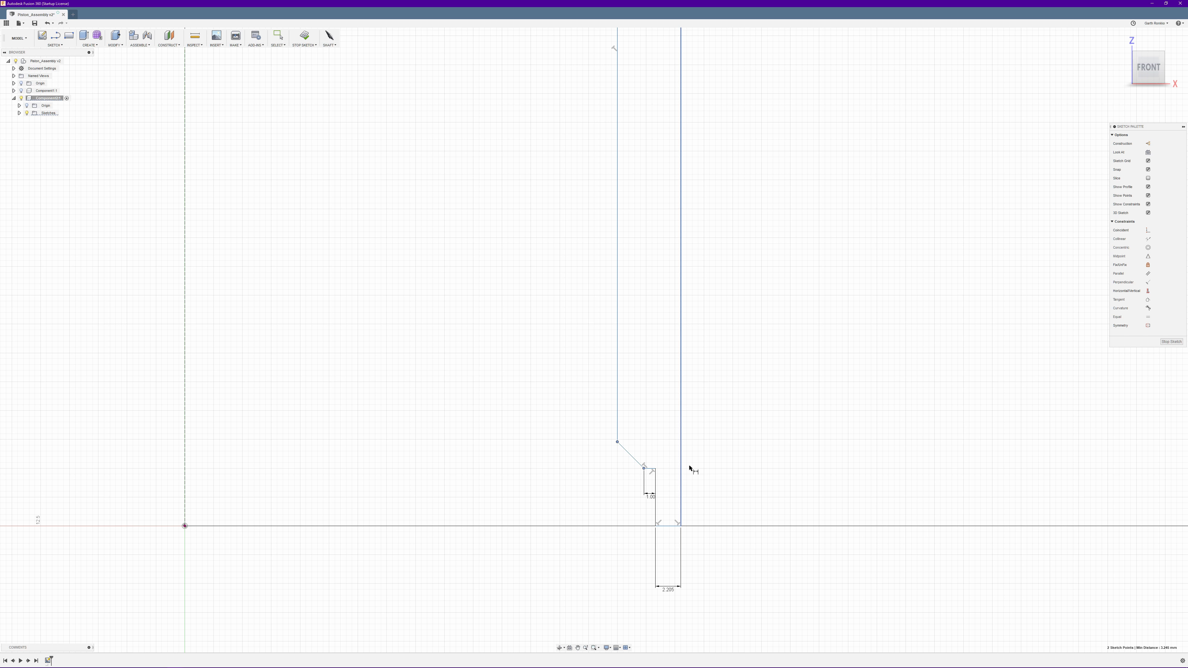
pyautogui.click(716, 466)
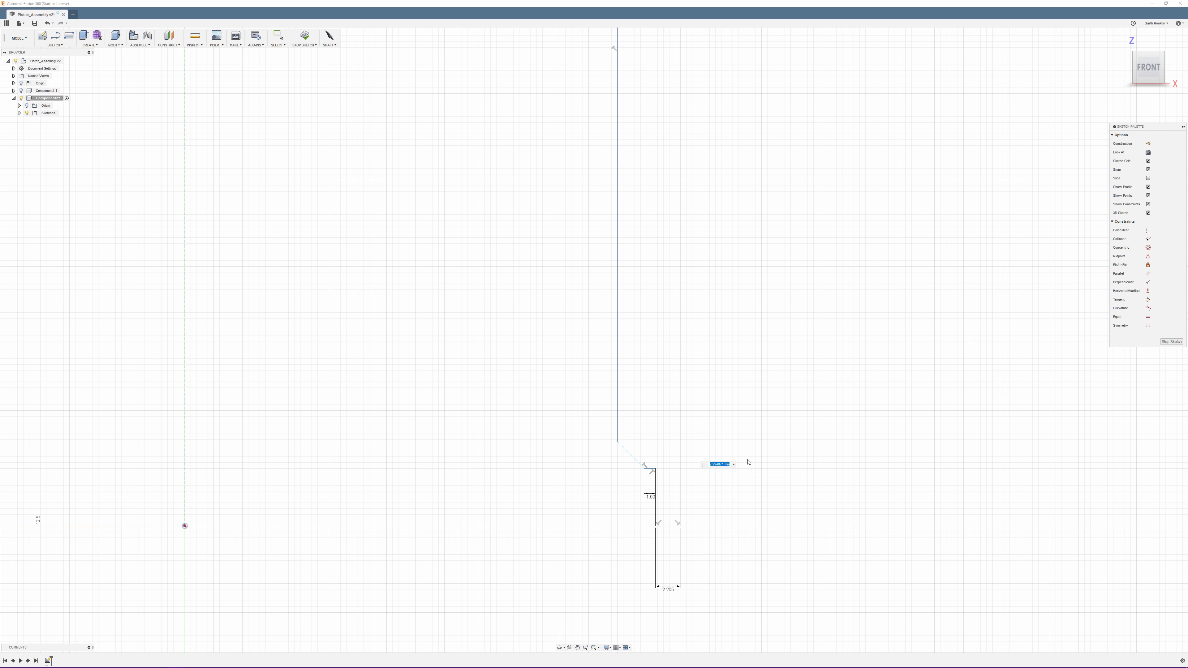
pyautogui.write('2')
pyautogui.press('Return')
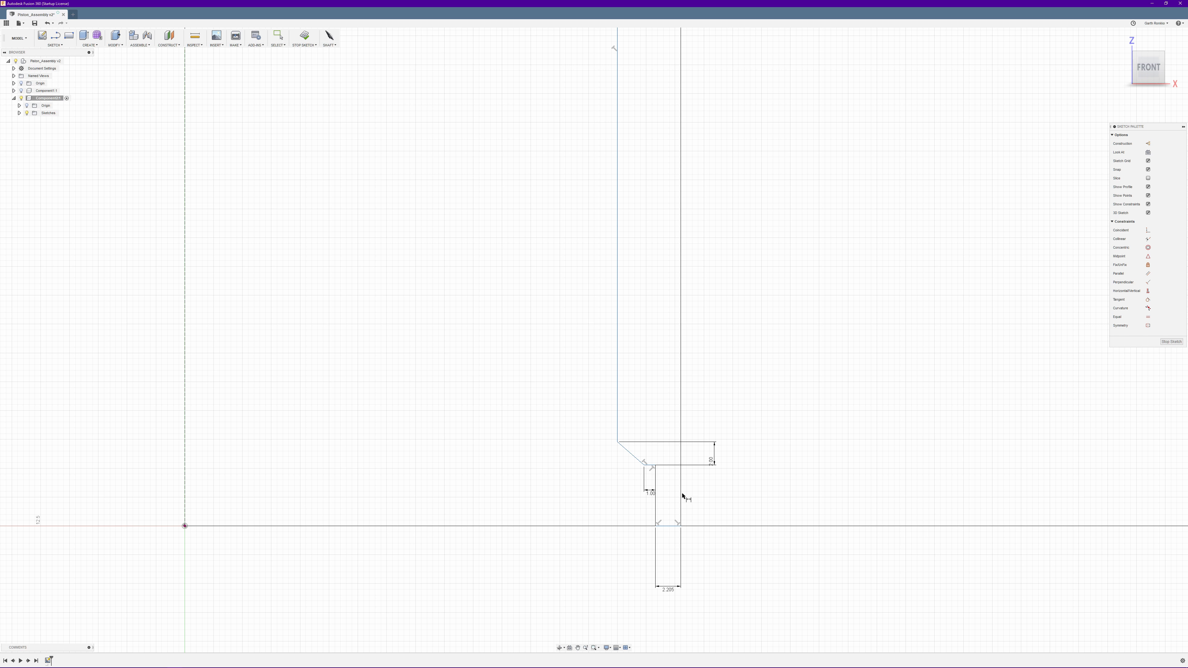
# Set the short vertical line below the chamfer to 5 mm.
pyautogui.click(656, 498)
pyautogui.click(706, 500)
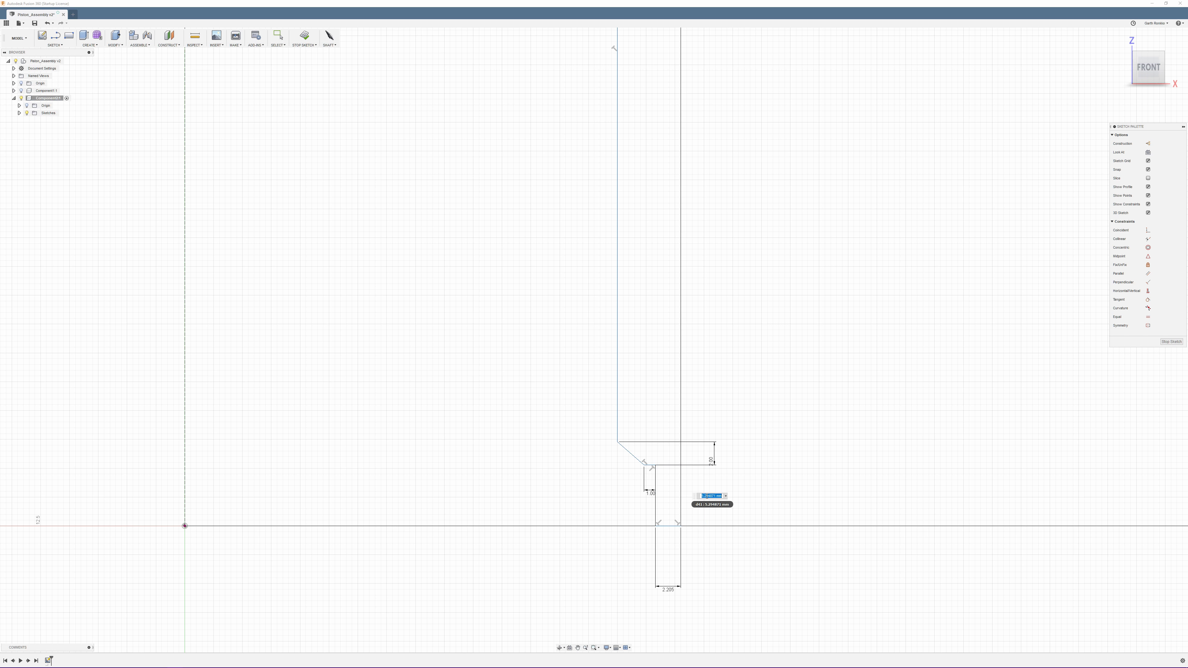
pyautogui.write('5')
pyautogui.press('Return')
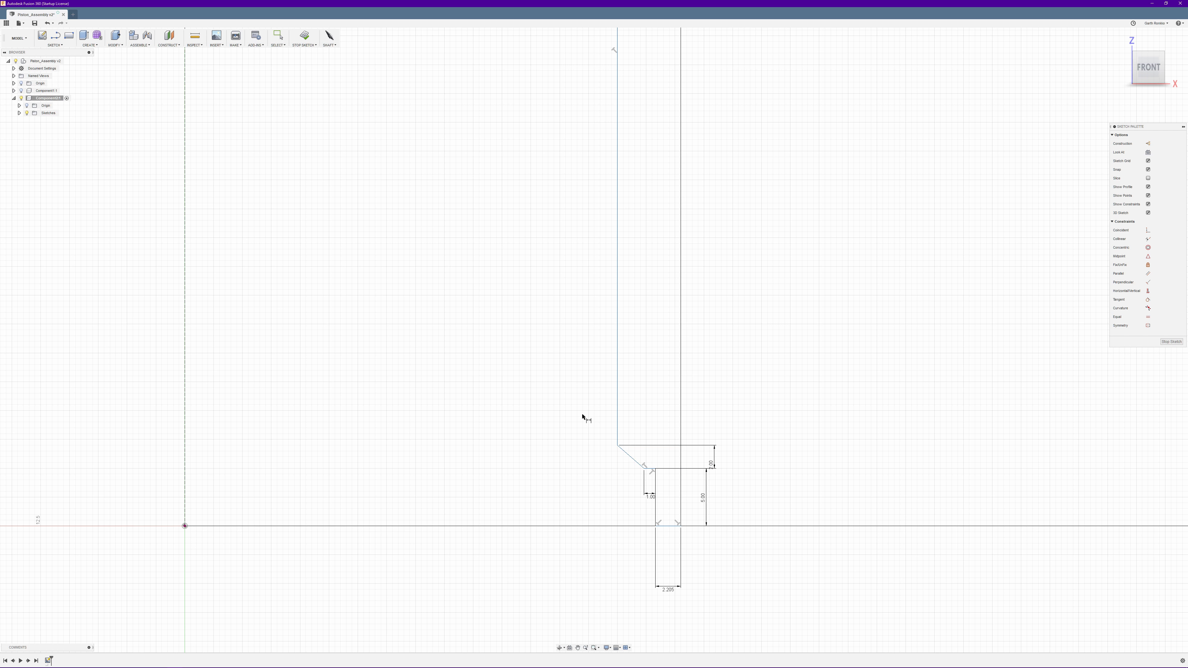
# Pan and zoom the sketch to see more of the profile, then exit dimensioning.
pyautogui.scroll(-2, 581, 294)
pyautogui.moveTo(581, 178)
pyautogui.mouseDown(button='middle')
pyautogui.moveTo(599, 332)
pyautogui.moveTo(586, 331)
pyautogui.mouseUp(button='middle')
pyautogui.scroll(-1, 595, 332)
pyautogui.scroll(-1, 591, 331)
pyautogui.scroll(1, 586, 332)
pyautogui.press('Escape')
# Bring up the piston drawing and zoom out to show it whole, including detail A.
pyautogui.moveTo(84, 667)
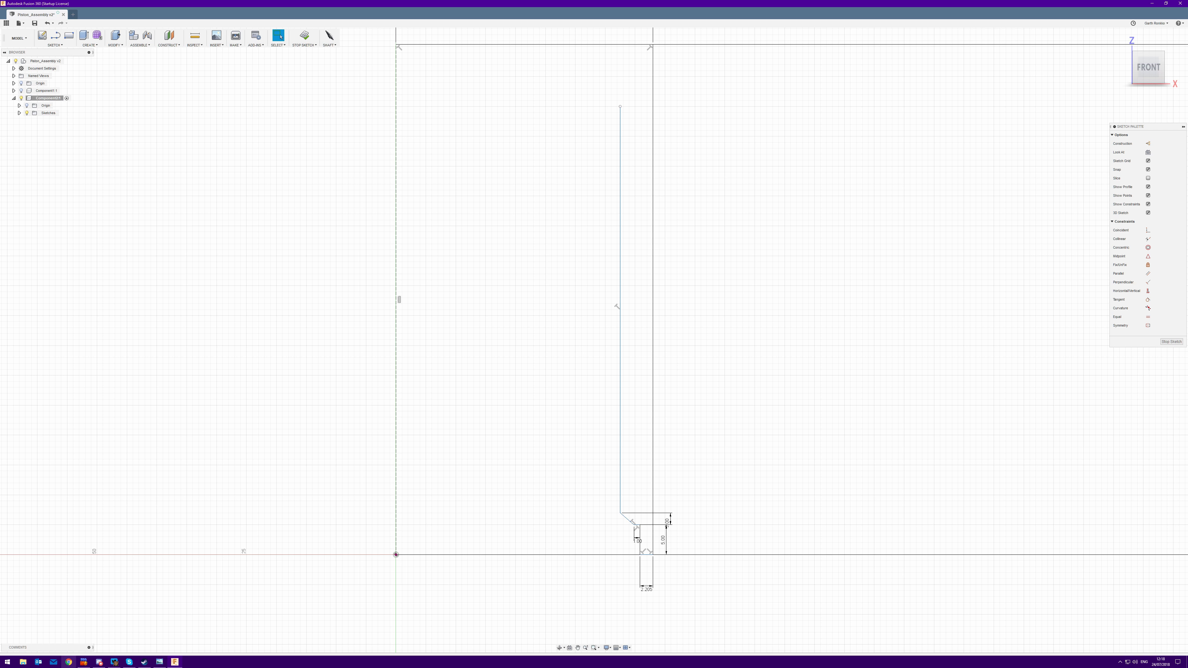
pyautogui.click(162, 663)
pyautogui.scroll(-3, 958, 117)
pyautogui.scroll(2, 957, 117)
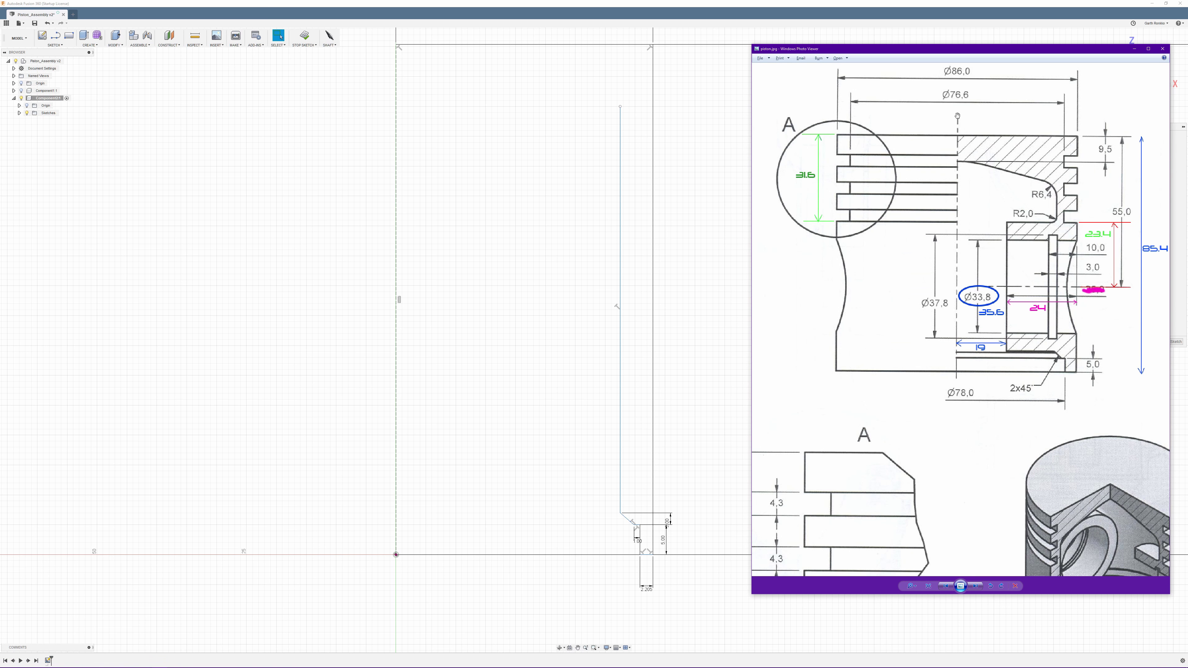
pyautogui.scroll(1, 1066, 177)
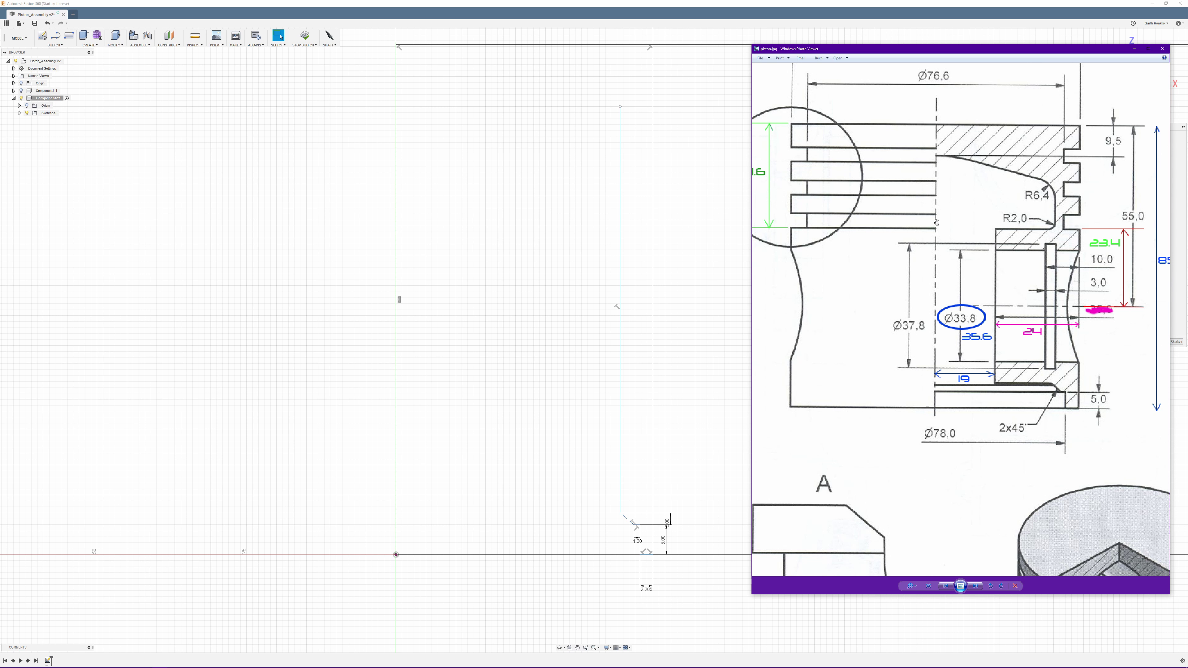
pyautogui.scroll(-3, 959, 304)
pyautogui.scroll(1, 830, 419)
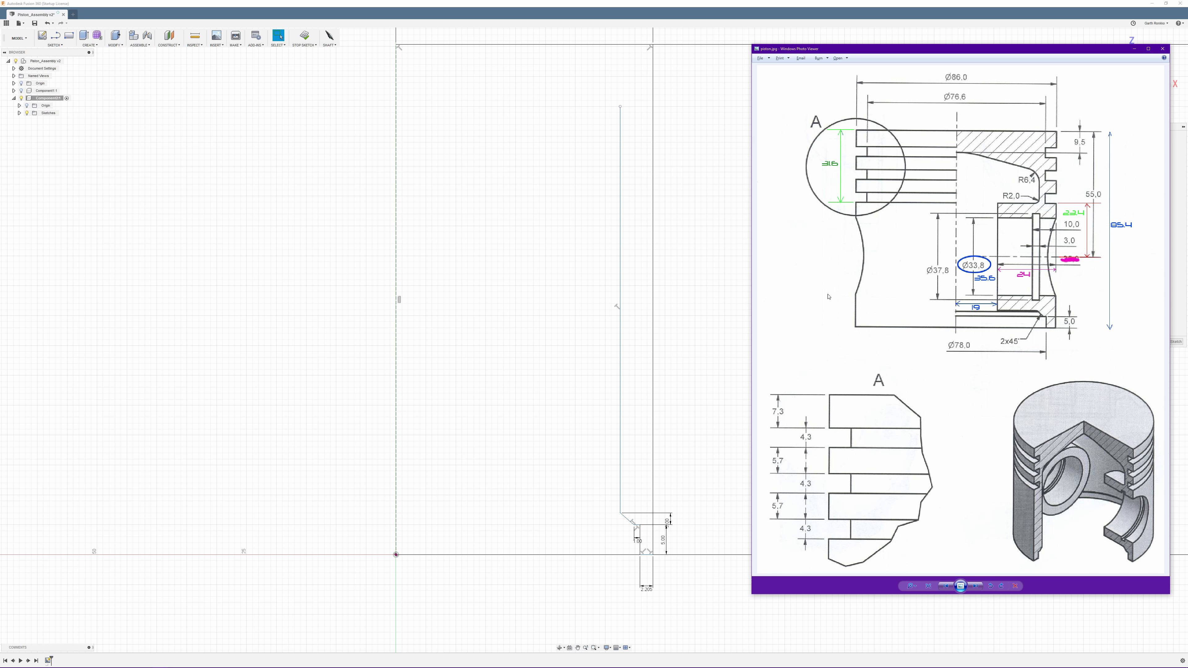
pyautogui.press('super')
# In Calculator, add detail A's spacings 7.3 + 4.3 + 5.7 = 17.3 and store it in memory.
pyautogui.scroll(-5, 56, 558)
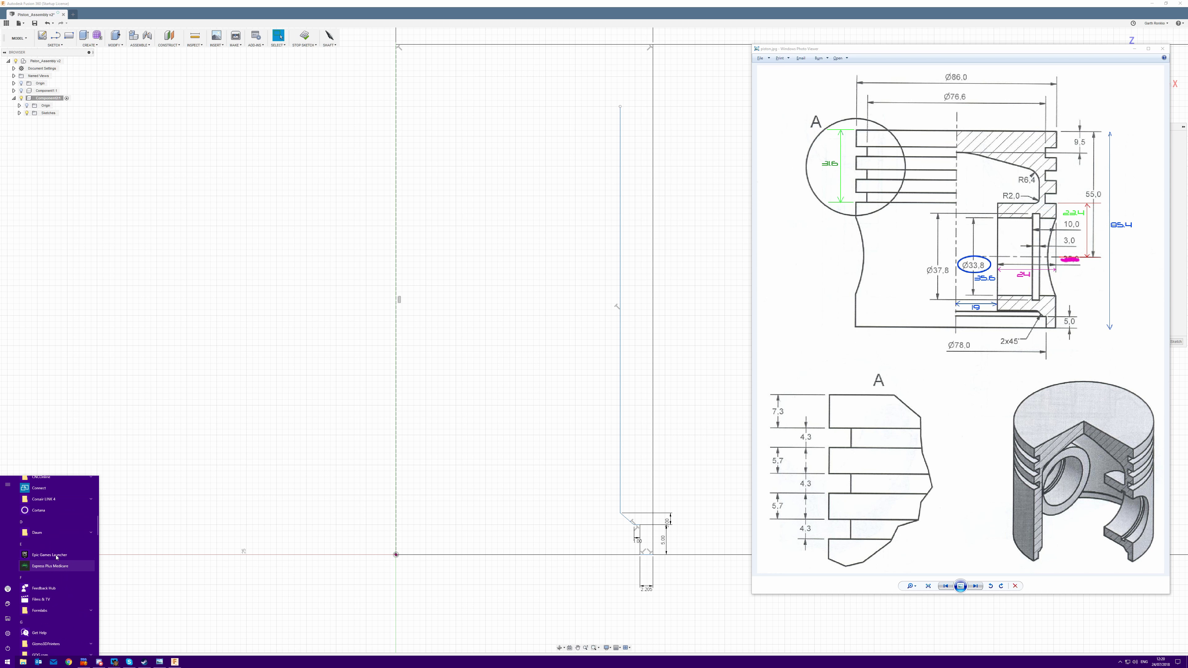
pyautogui.scroll(3, 56, 558)
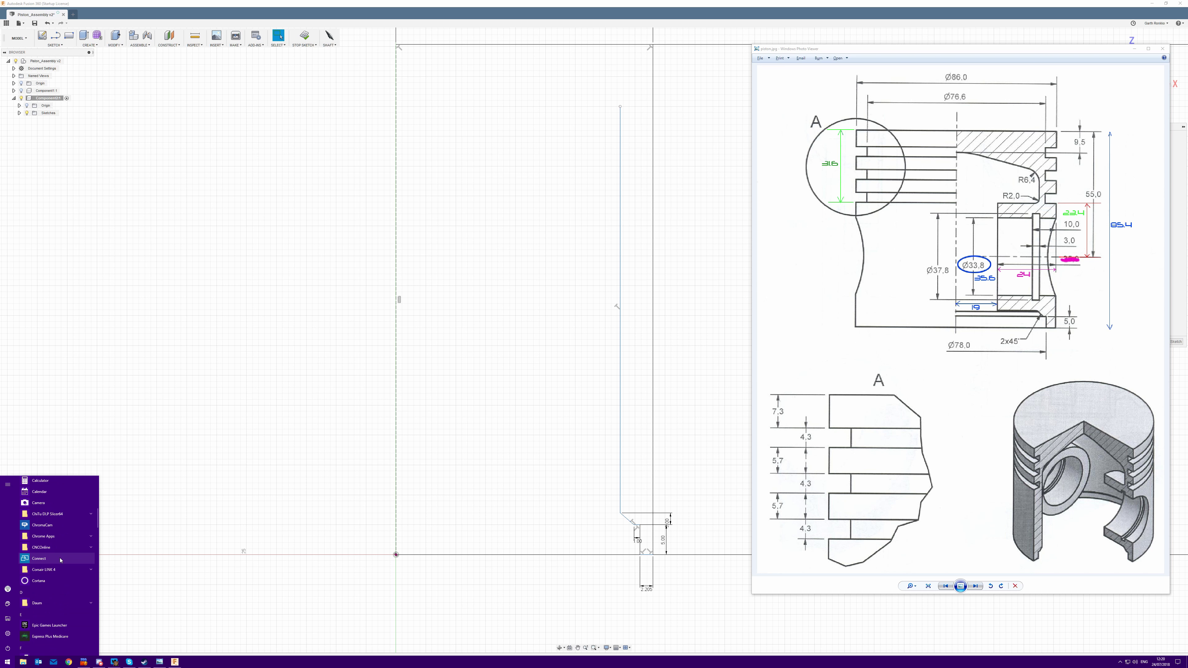
pyautogui.click(53, 507)
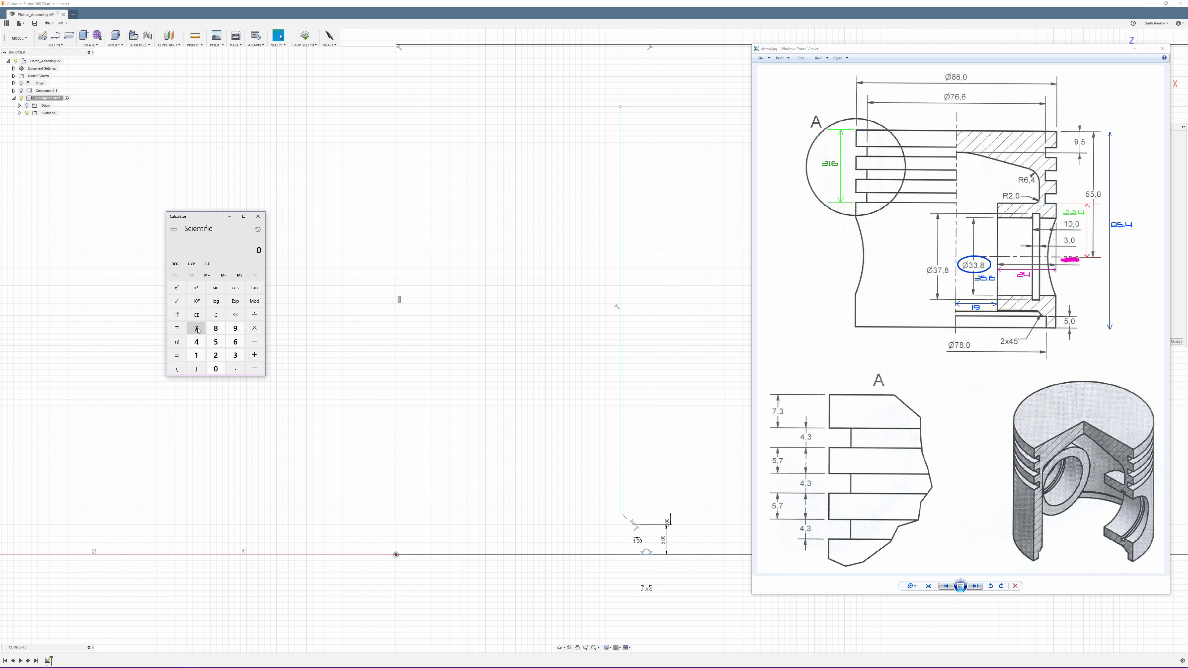
pyautogui.click(197, 329)
pyautogui.click(235, 369)
pyautogui.click(235, 355)
pyautogui.click(196, 342)
pyautogui.click(236, 370)
pyautogui.click(235, 355)
pyautogui.click(254, 355)
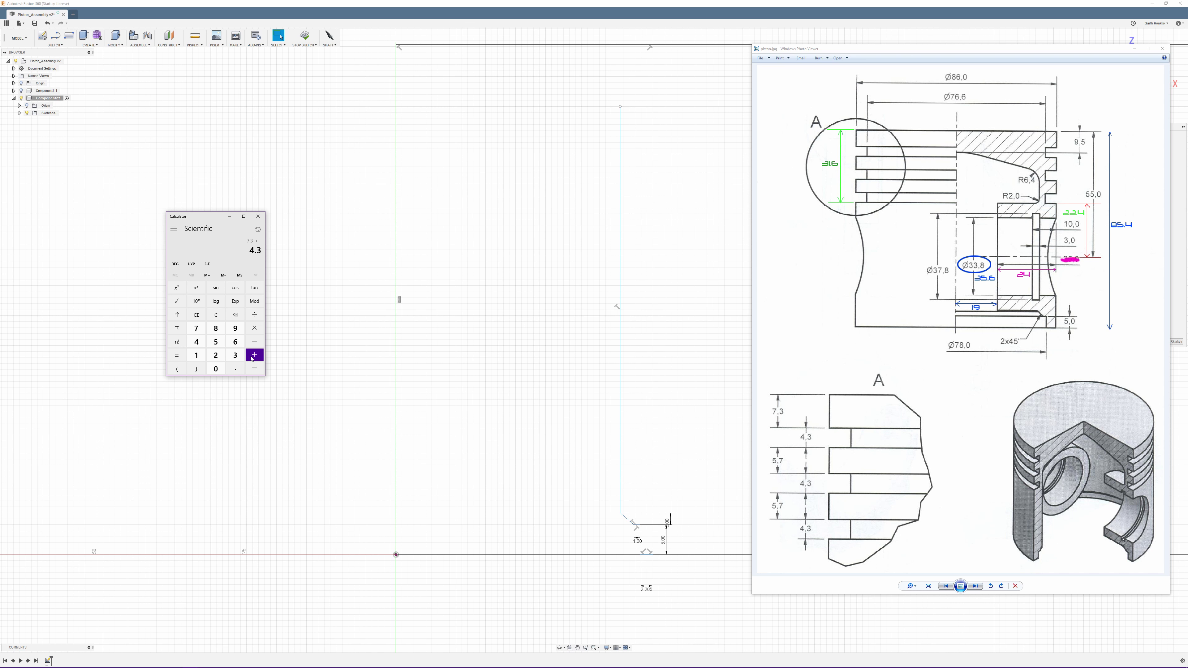
pyautogui.click(216, 342)
pyautogui.click(235, 370)
pyautogui.click(197, 329)
pyautogui.click(255, 368)
pyautogui.click(208, 275)
# Compute 85.4 − 7 = 78.4, then subtract the stored 17.3 to get 61.1.
pyautogui.click(215, 331)
pyautogui.click(217, 344)
pyautogui.click(235, 369)
pyautogui.click(197, 344)
pyautogui.click(197, 329)
pyautogui.click(255, 370)
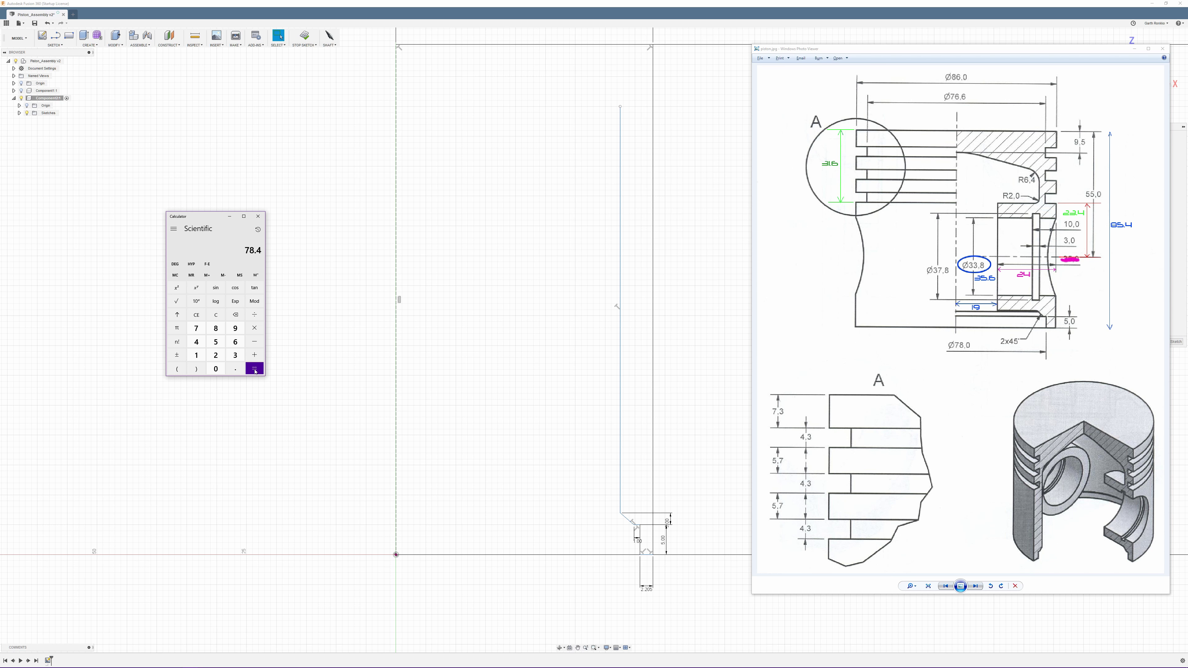
pyautogui.click(255, 344)
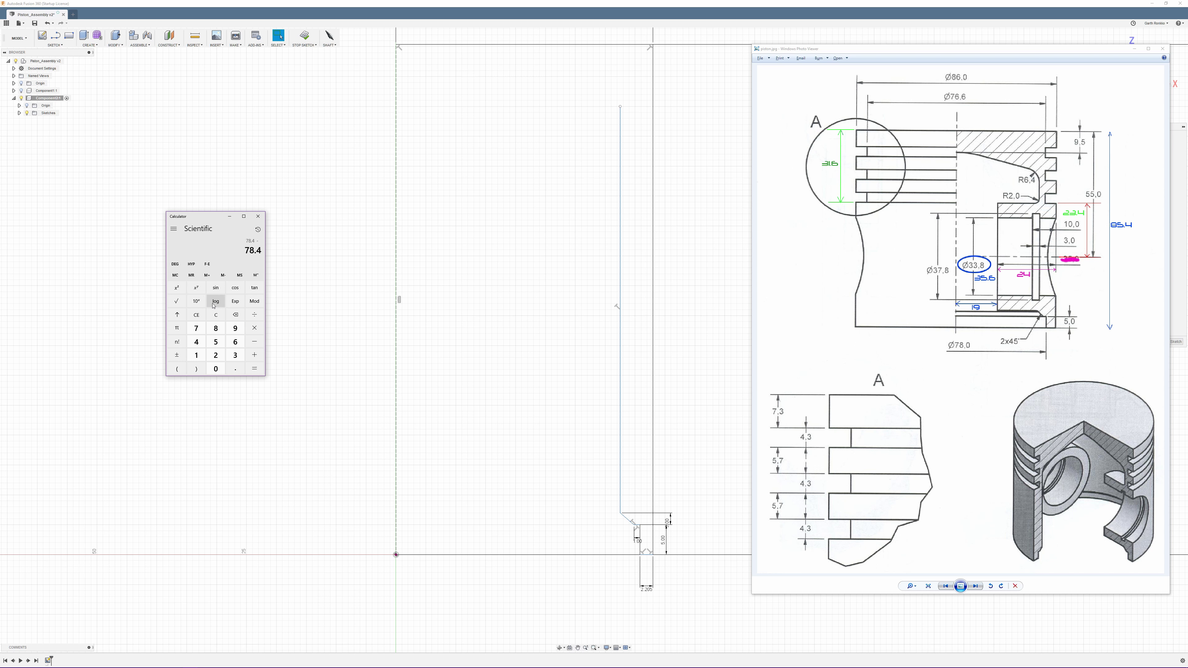
pyautogui.click(190, 276)
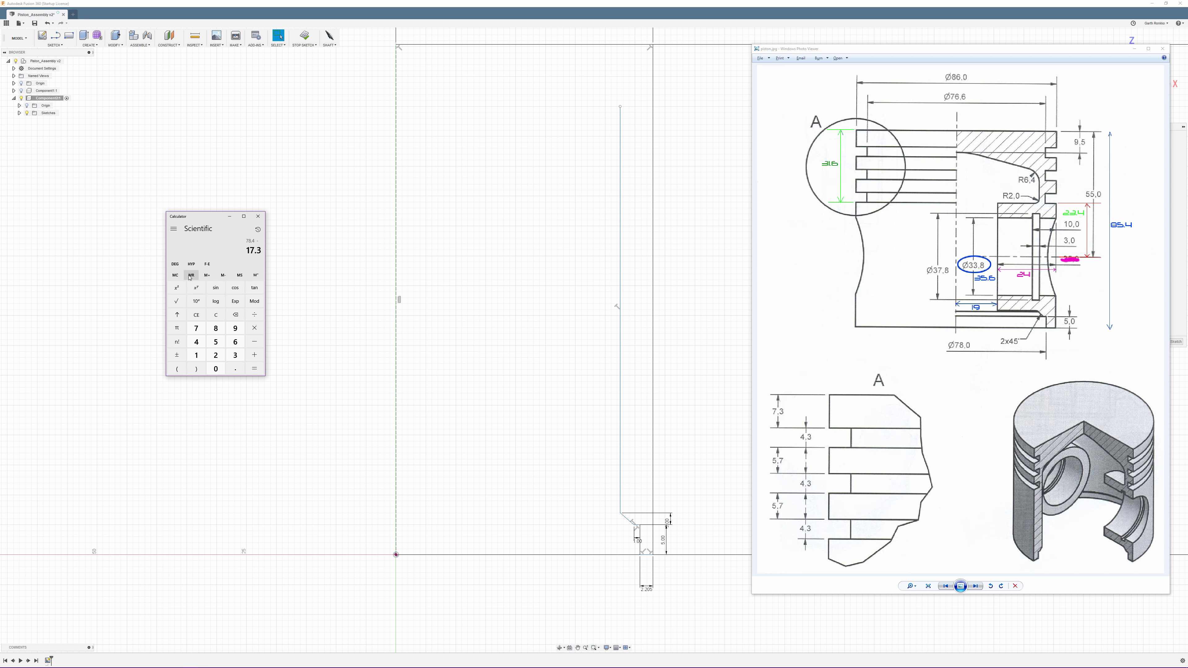
pyautogui.click(254, 370)
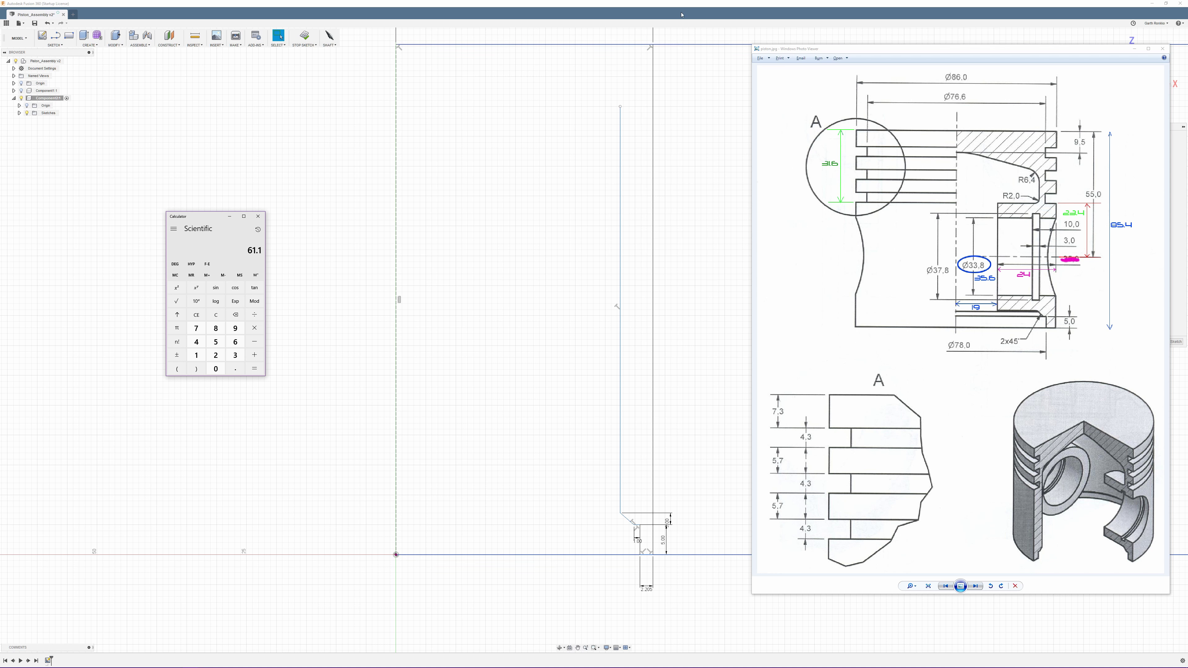
pyautogui.click(652, 4)
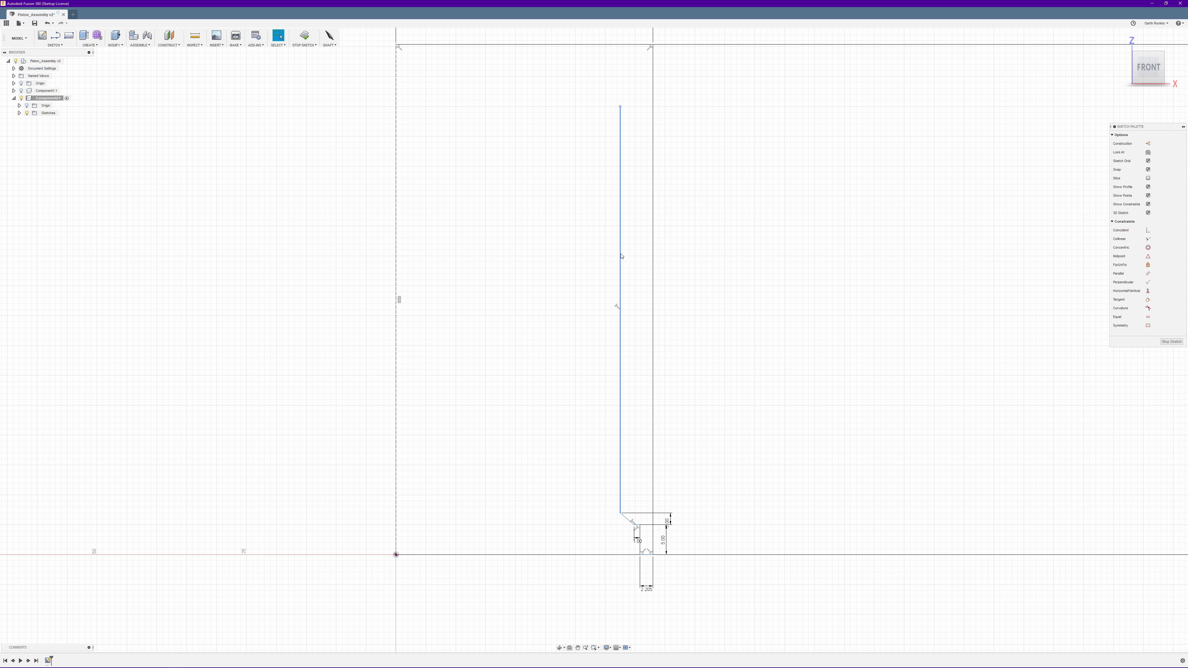
# Dimension the tall inner vertical line to 61.1 mm, joining the top line to close the outline.
pyautogui.press('d')
pyautogui.click(620, 265)
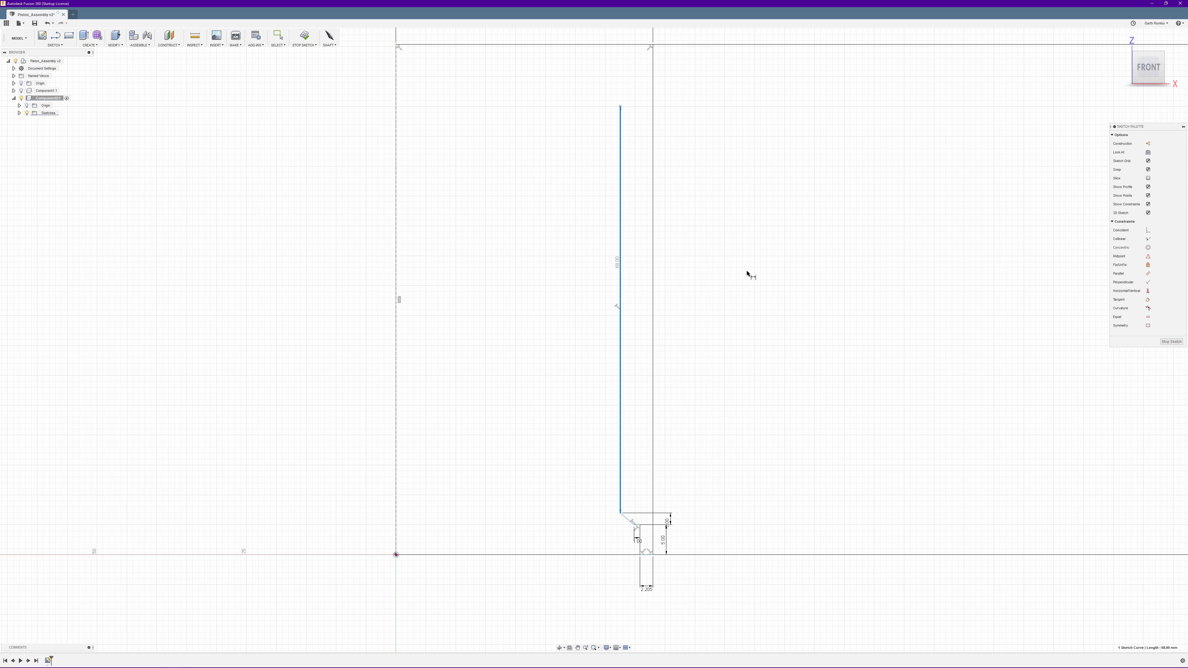
pyautogui.click(772, 271)
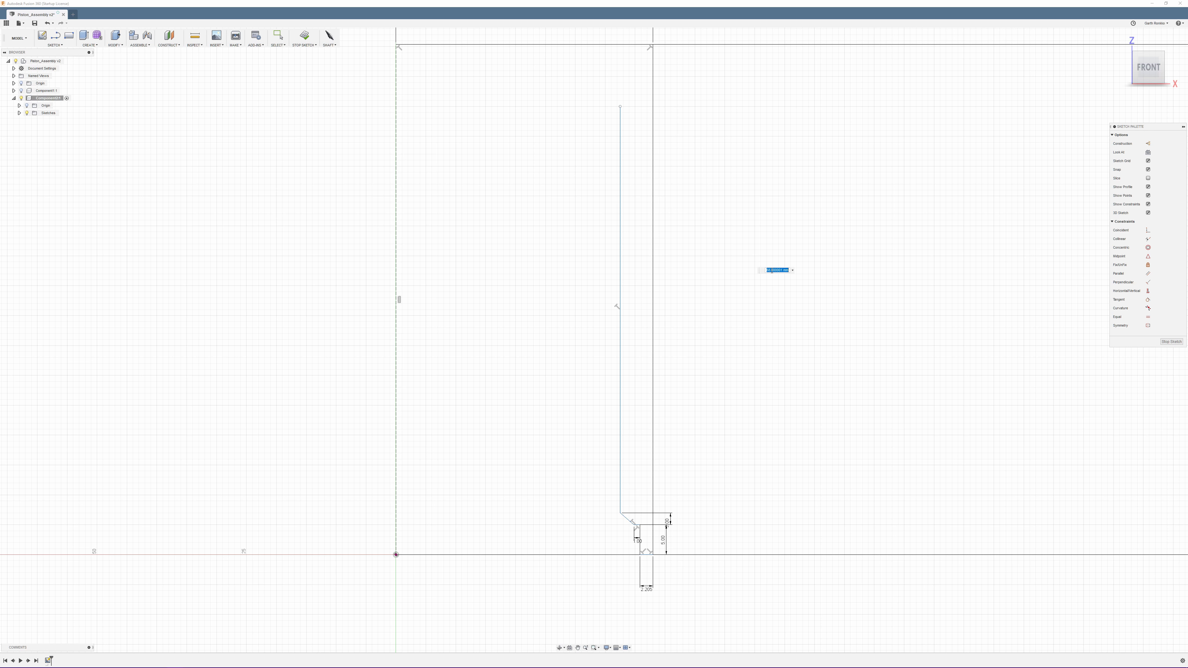
pyautogui.write('61.1')
pyautogui.press('Return')
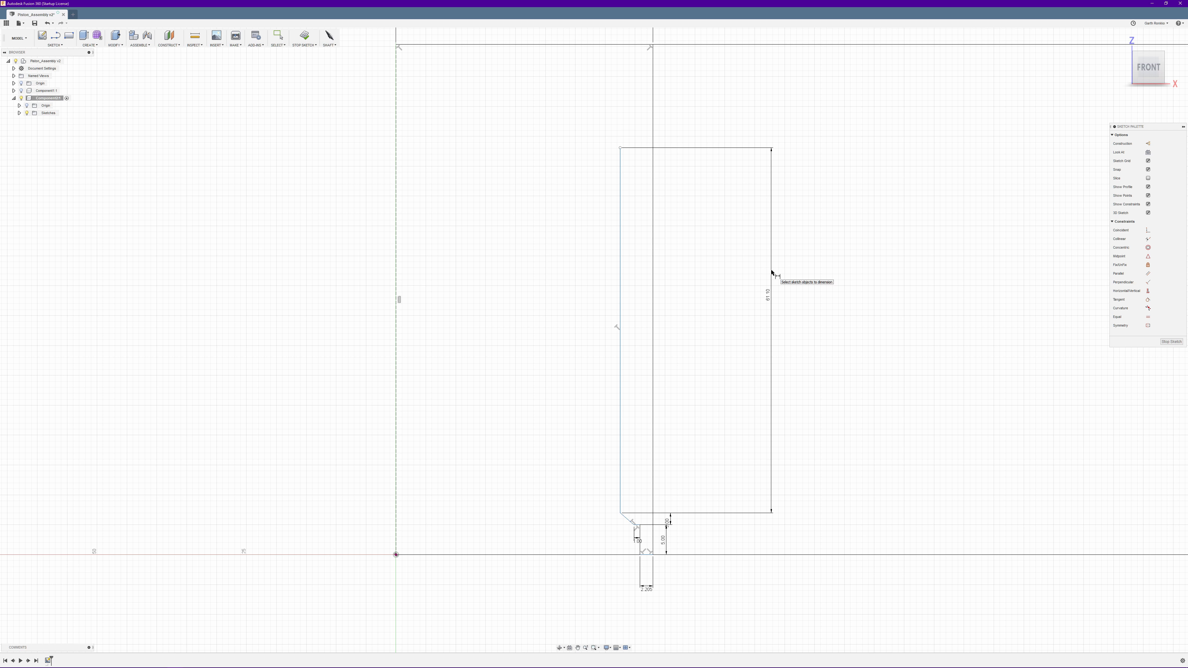
pyautogui.moveTo(191, 664)
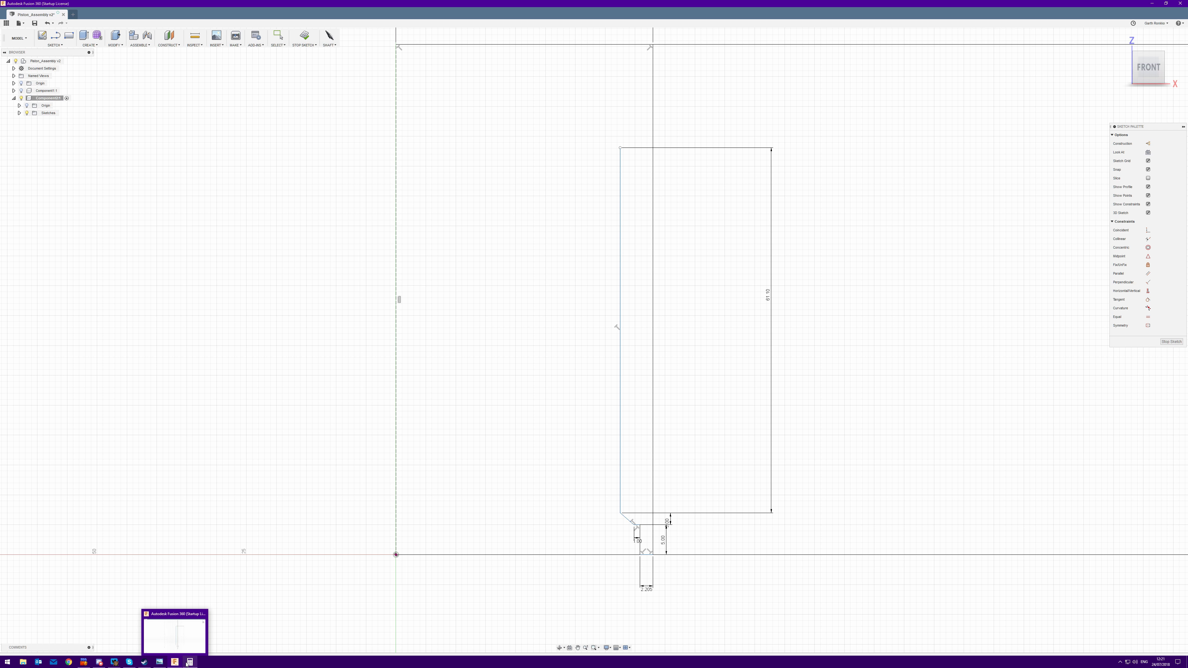
# Check the drawing, then draw a line from the rectangle's top-left corner to the left centre axis.
pyautogui.click(160, 663)
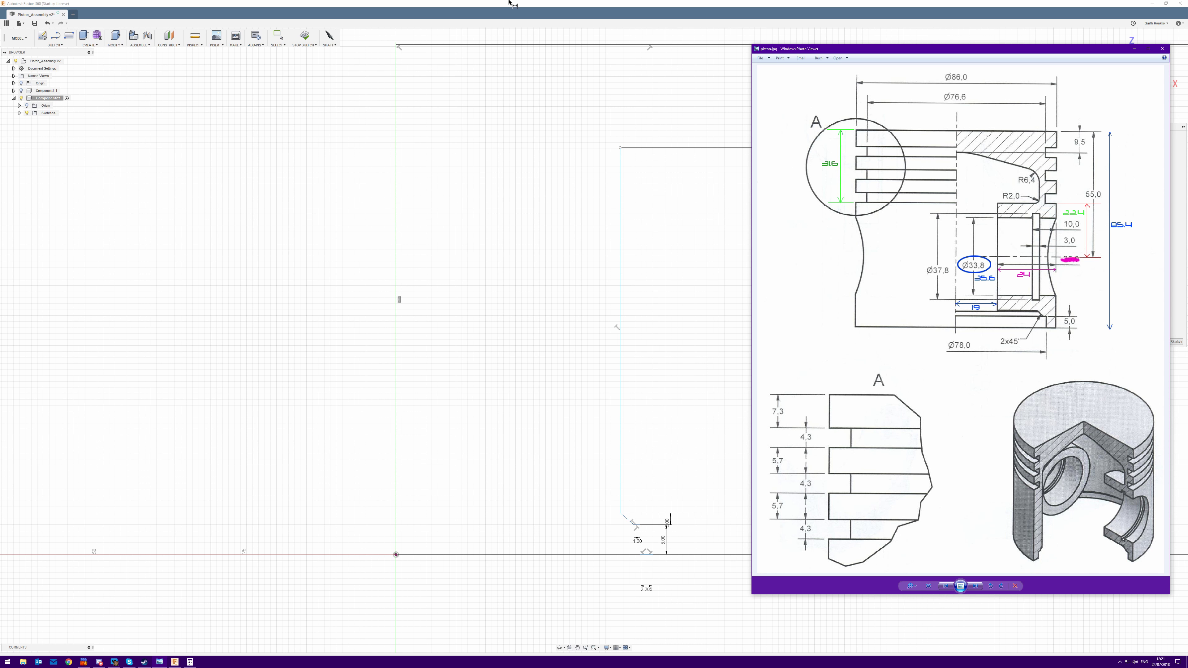
pyautogui.click(160, 663)
pyautogui.click(60, 38)
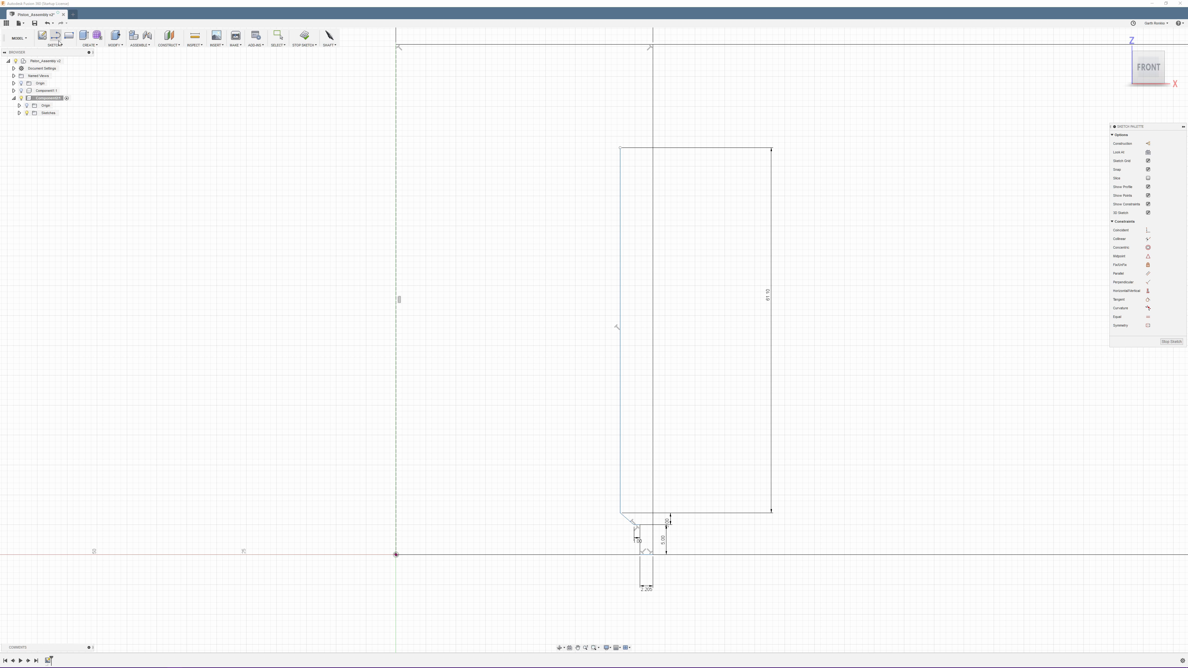
pyautogui.click(620, 148)
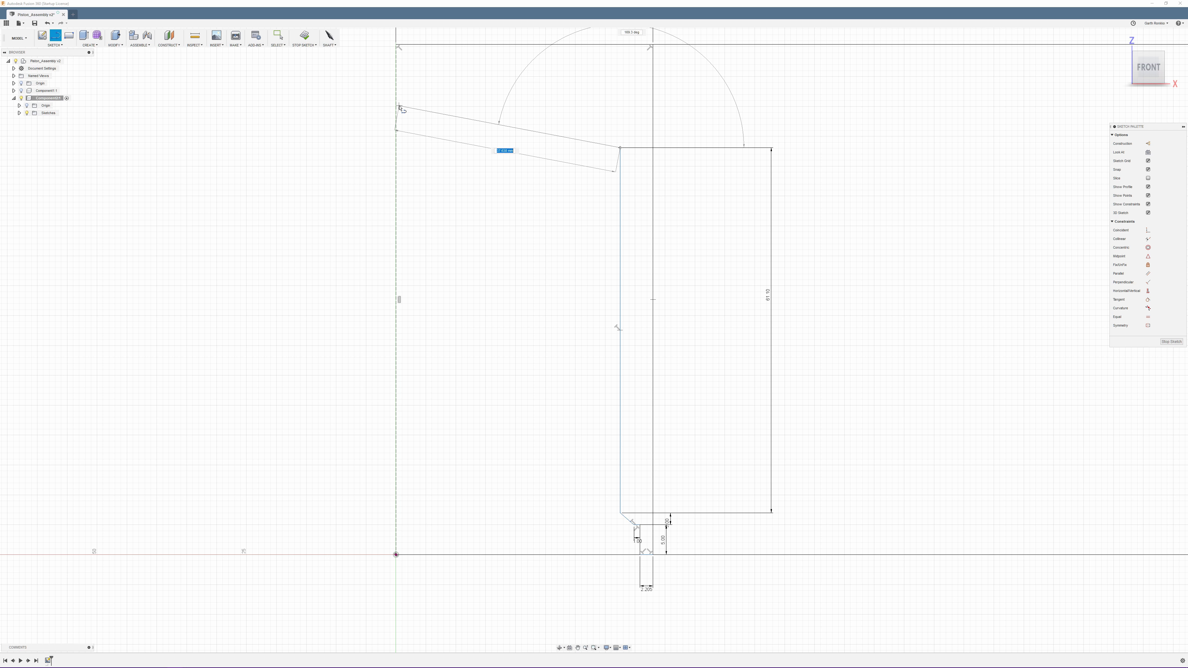
pyautogui.click(397, 107)
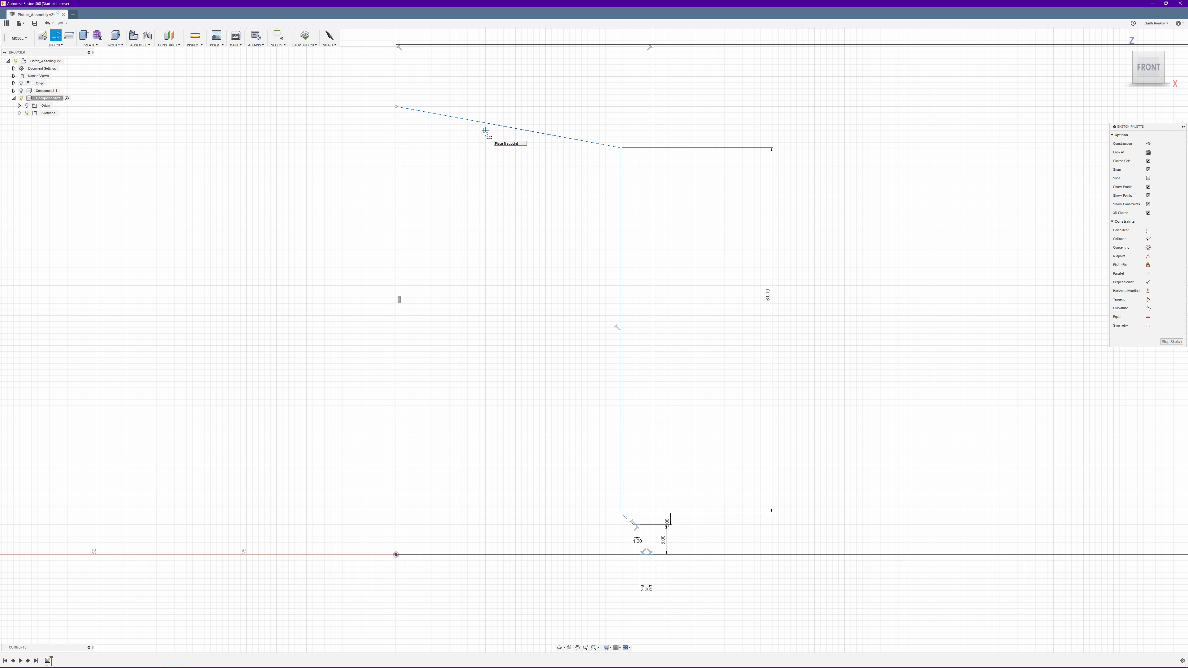
pyautogui.press('Escape')
# Dimension the new line's left endpoint 9.50 mm below the top line.
pyautogui.press('d')
pyautogui.click(395, 107)
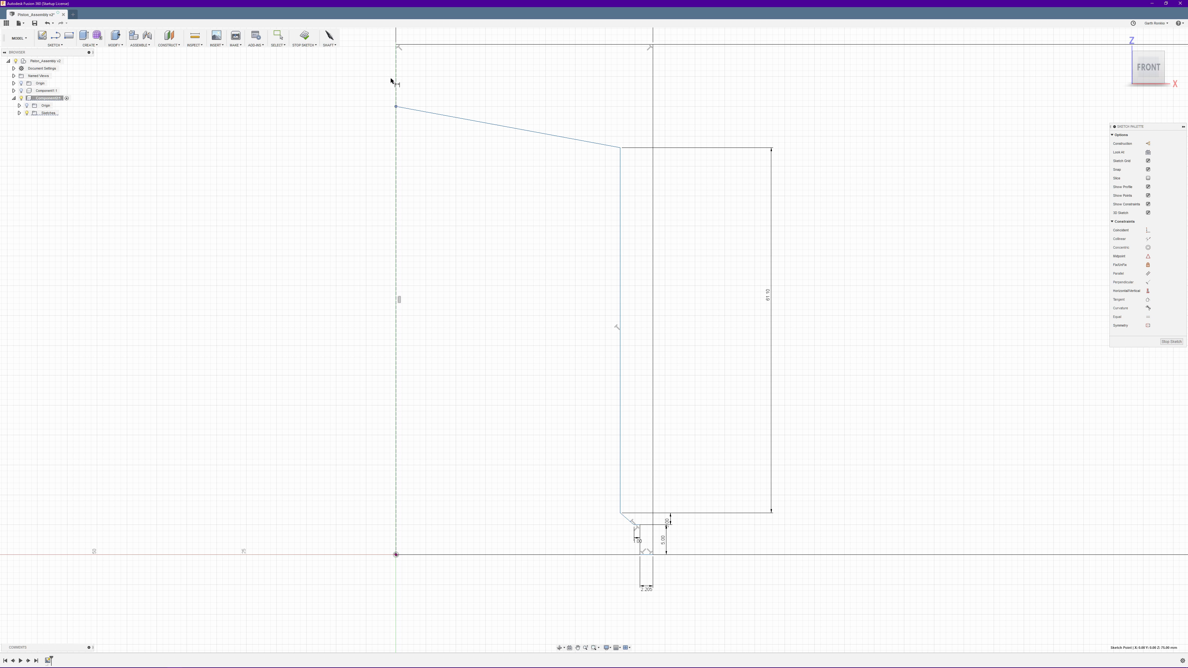
pyautogui.click(396, 45)
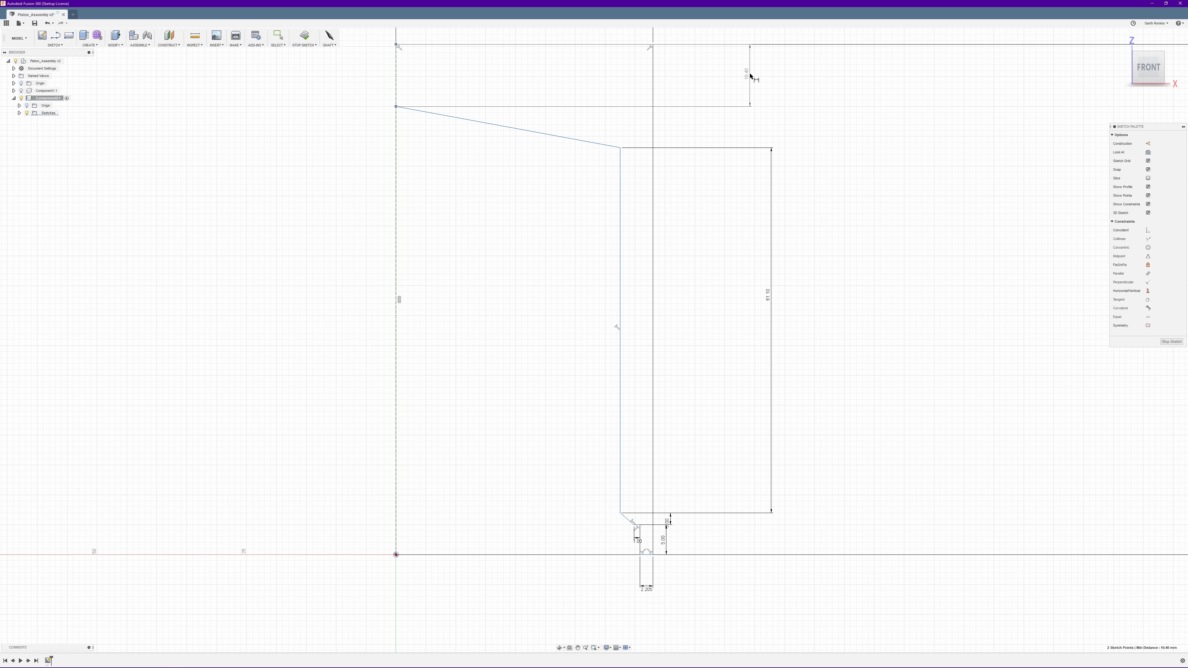
pyautogui.click(751, 73)
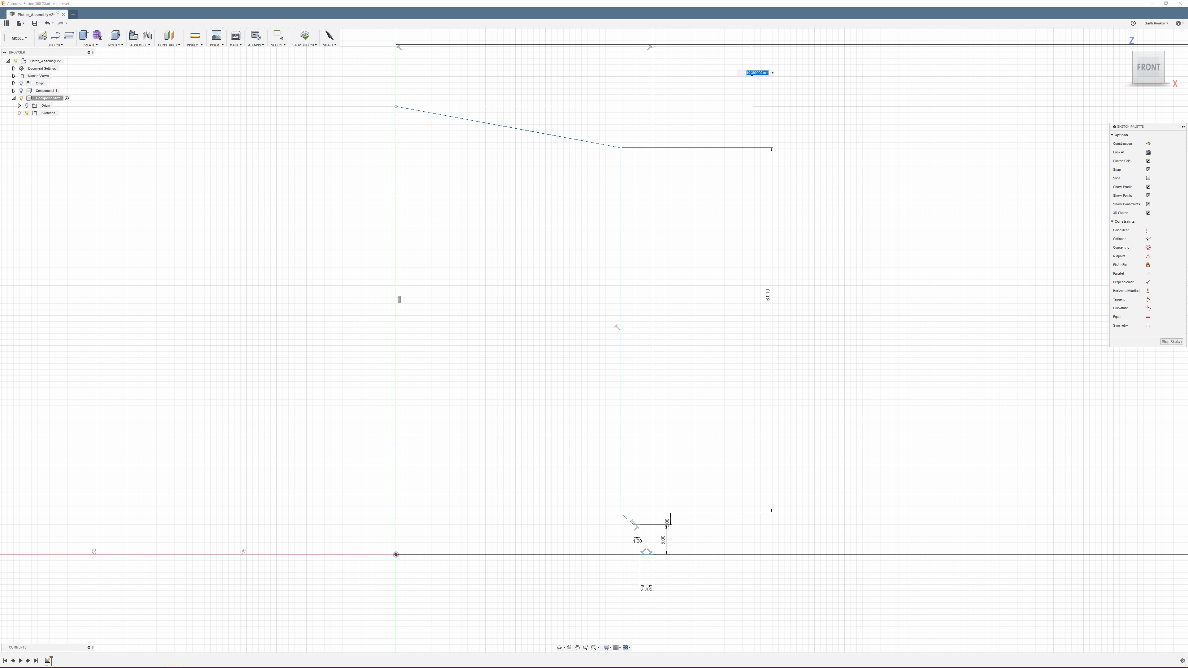
pyautogui.write('9.5')
pyautogui.press('Return')
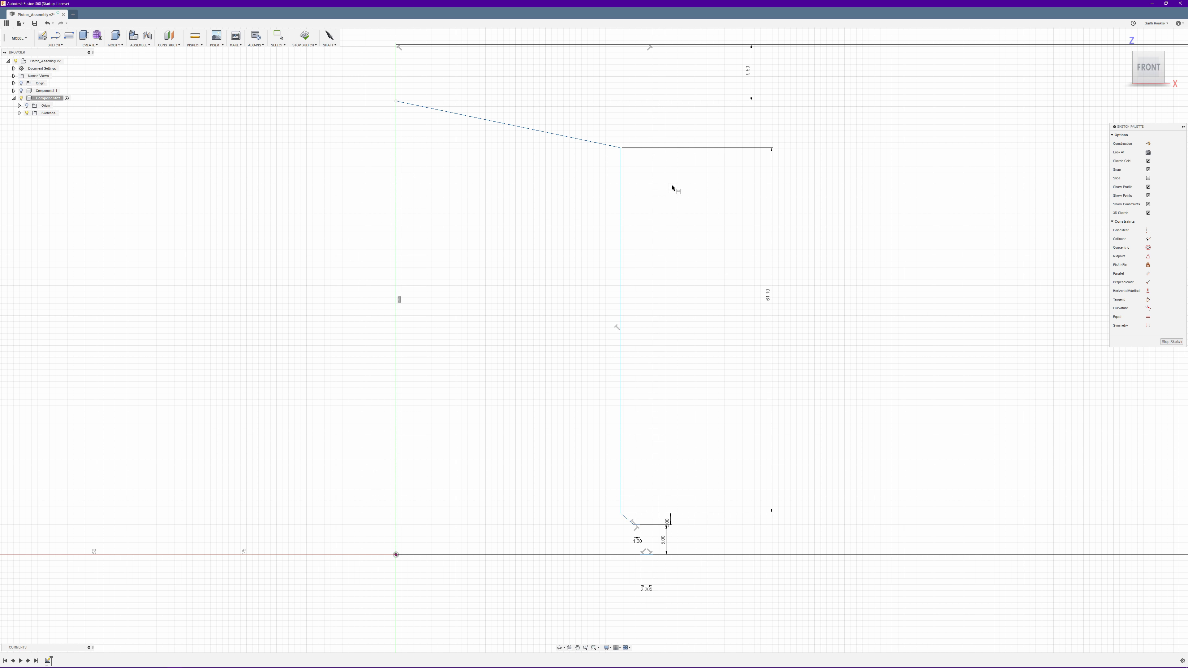
# Consult the piston reference drawing, then exit the line tool.
pyautogui.moveTo(129, 664)
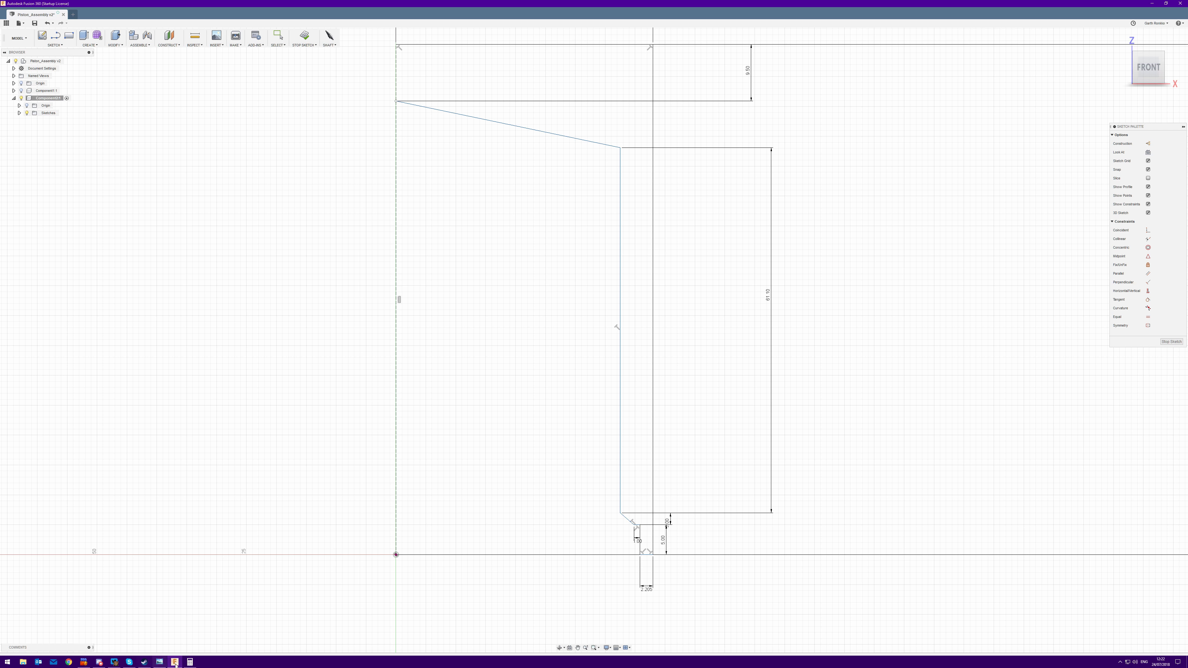
pyautogui.click(160, 662)
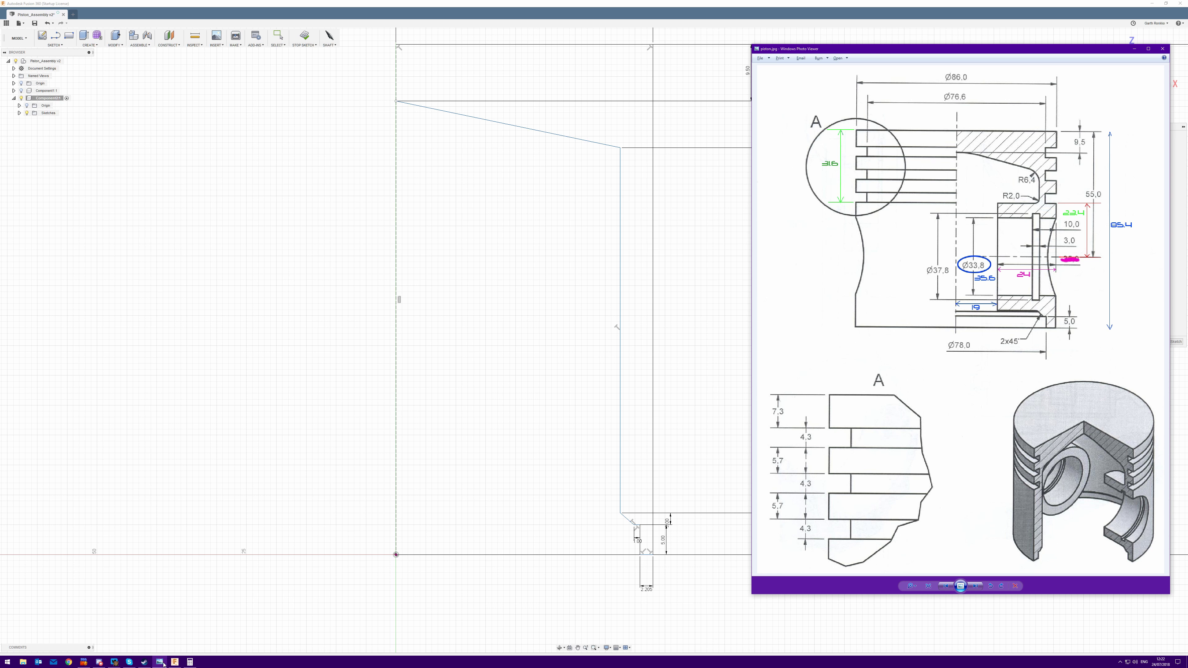
pyautogui.click(161, 663)
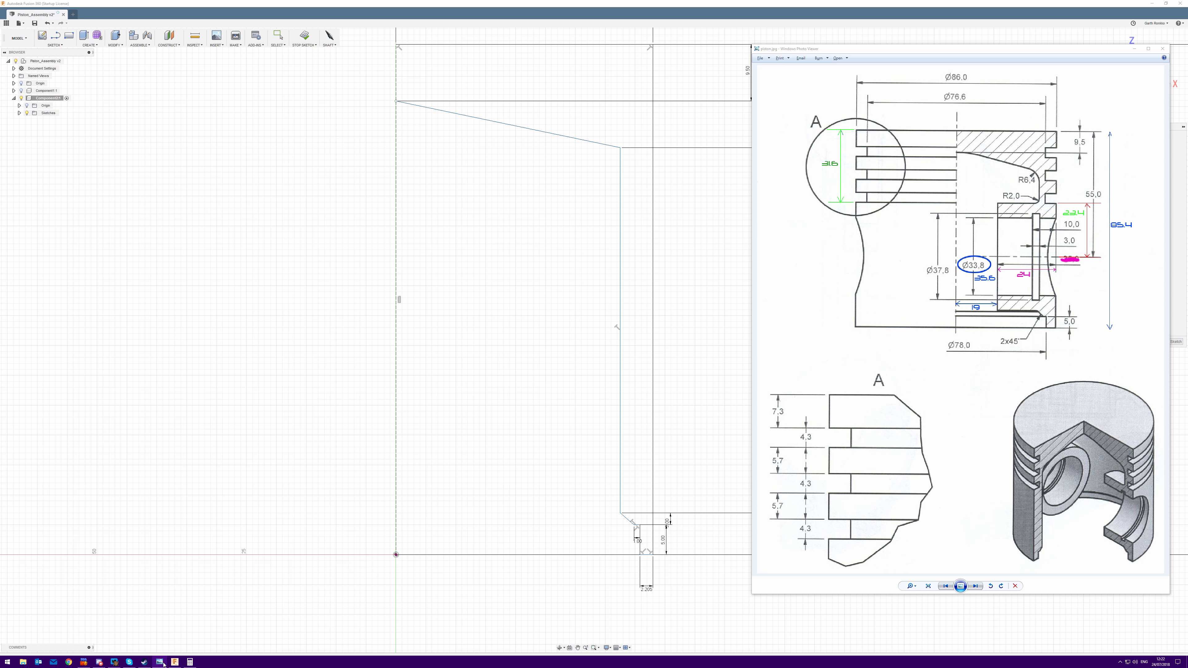
pyautogui.click(161, 663)
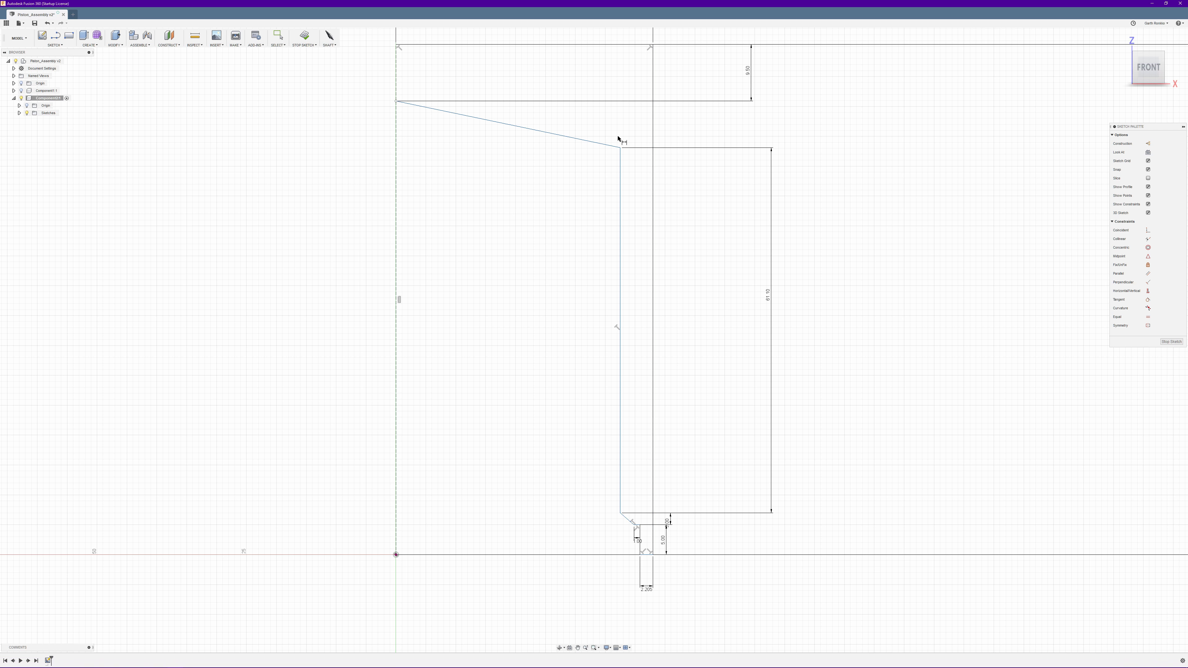
pyautogui.press('Escape')
# Fillet the slanted line and inner wall corner at R6.40, checking it against the drawing.
pyautogui.click(55, 45)
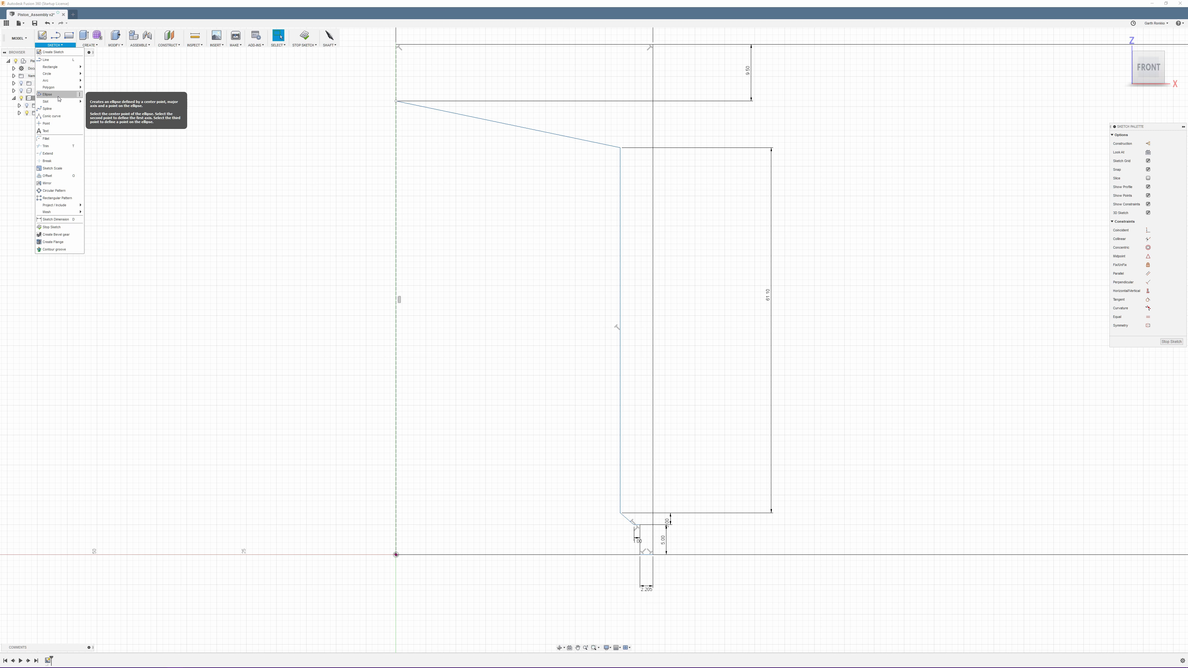
pyautogui.click(55, 140)
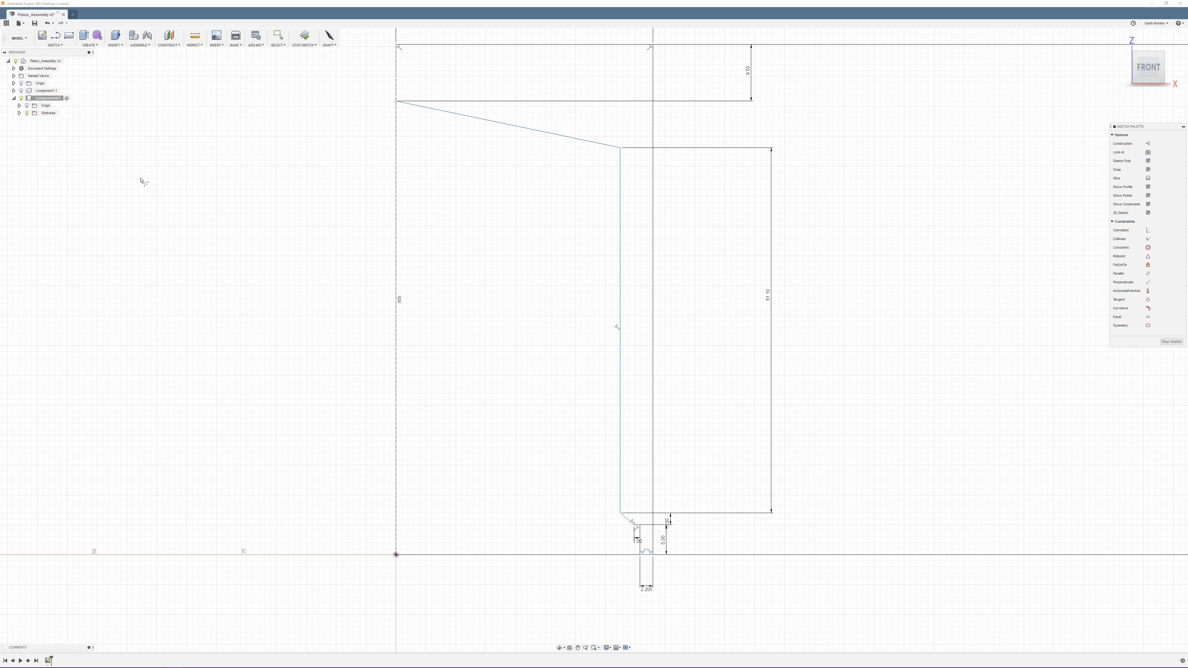
pyautogui.click(608, 145)
pyautogui.click(620, 148)
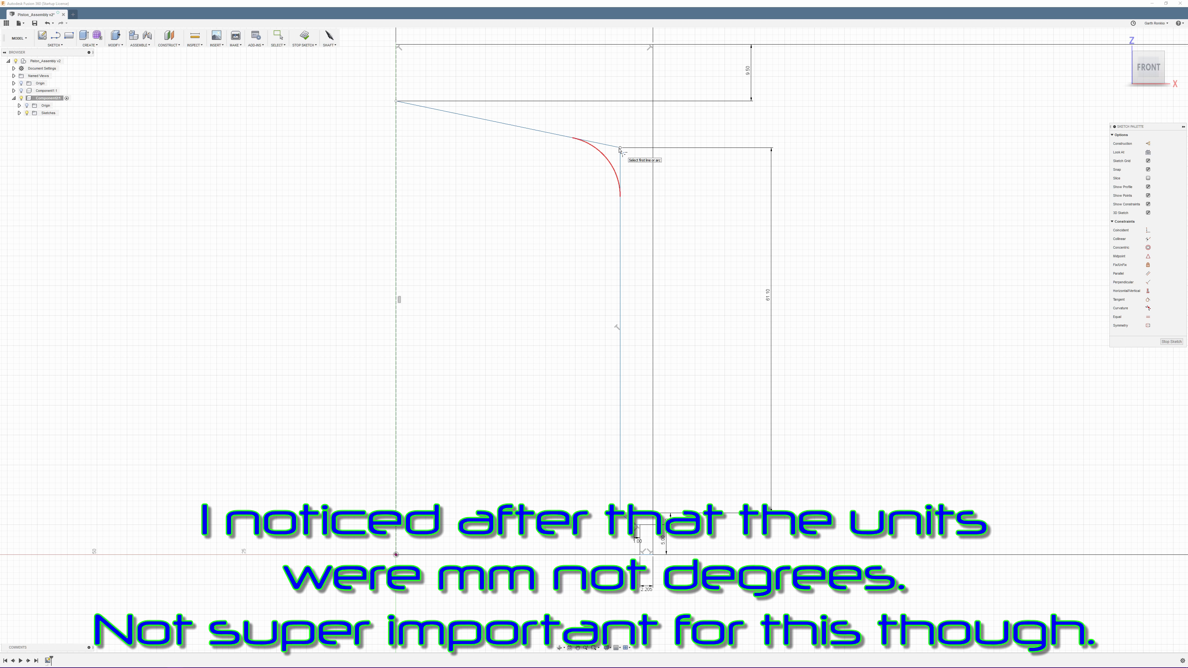
pyautogui.click(620, 148)
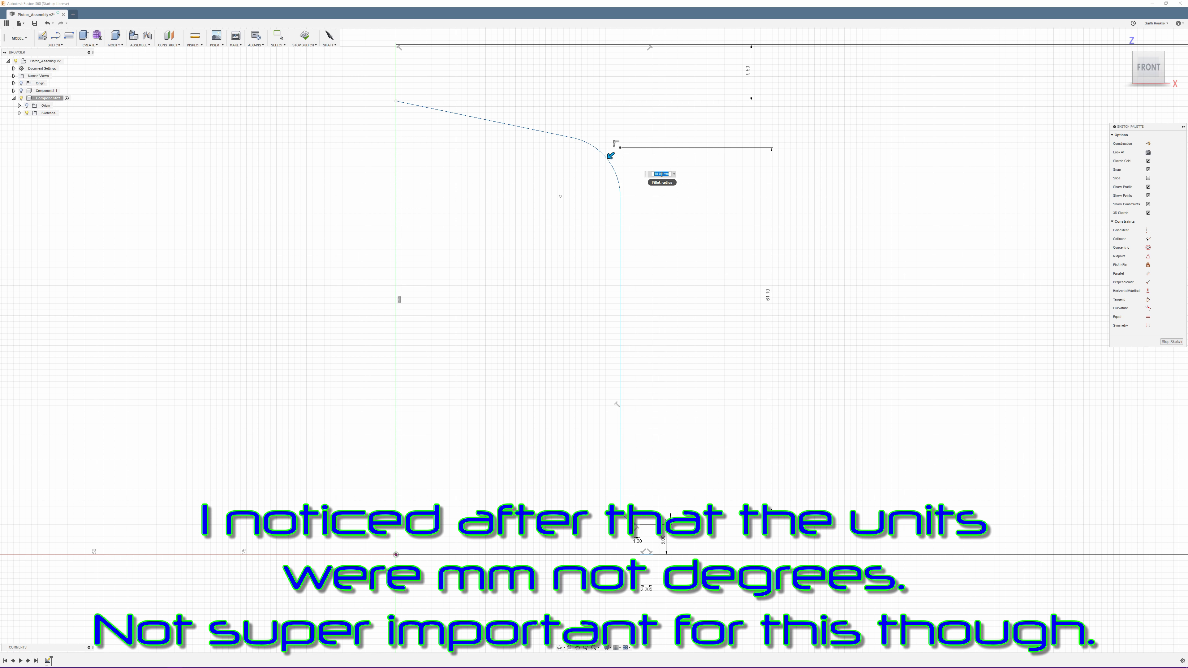
pyautogui.write('6')
pyautogui.press('Return')
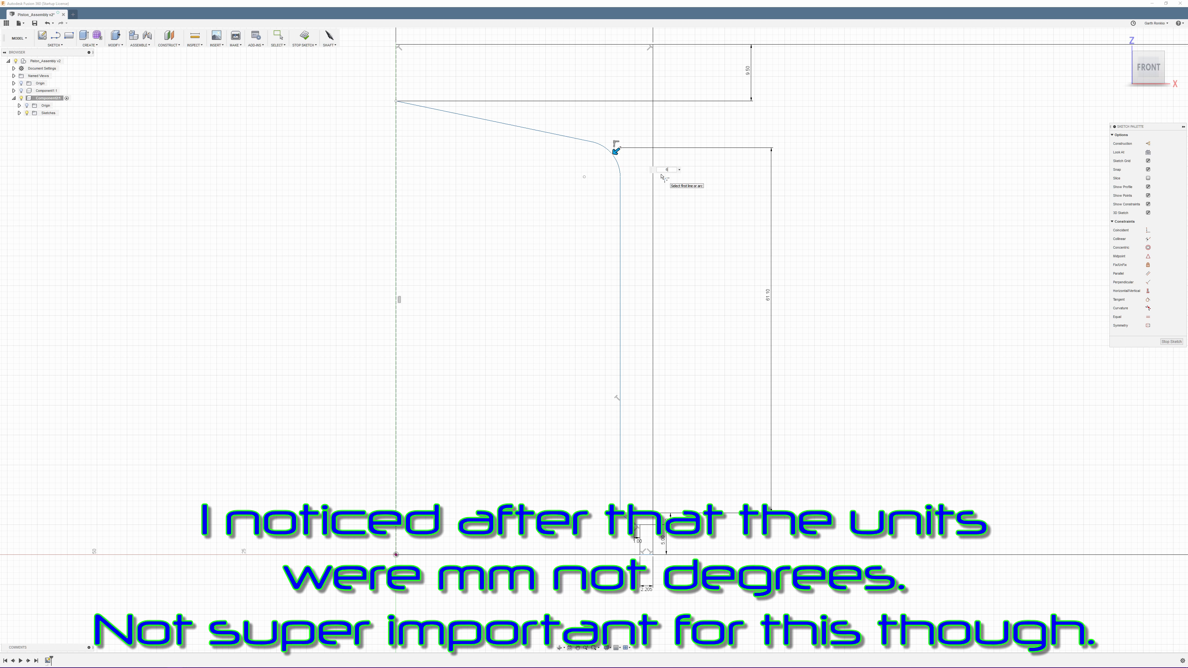
pyautogui.press('Escape')
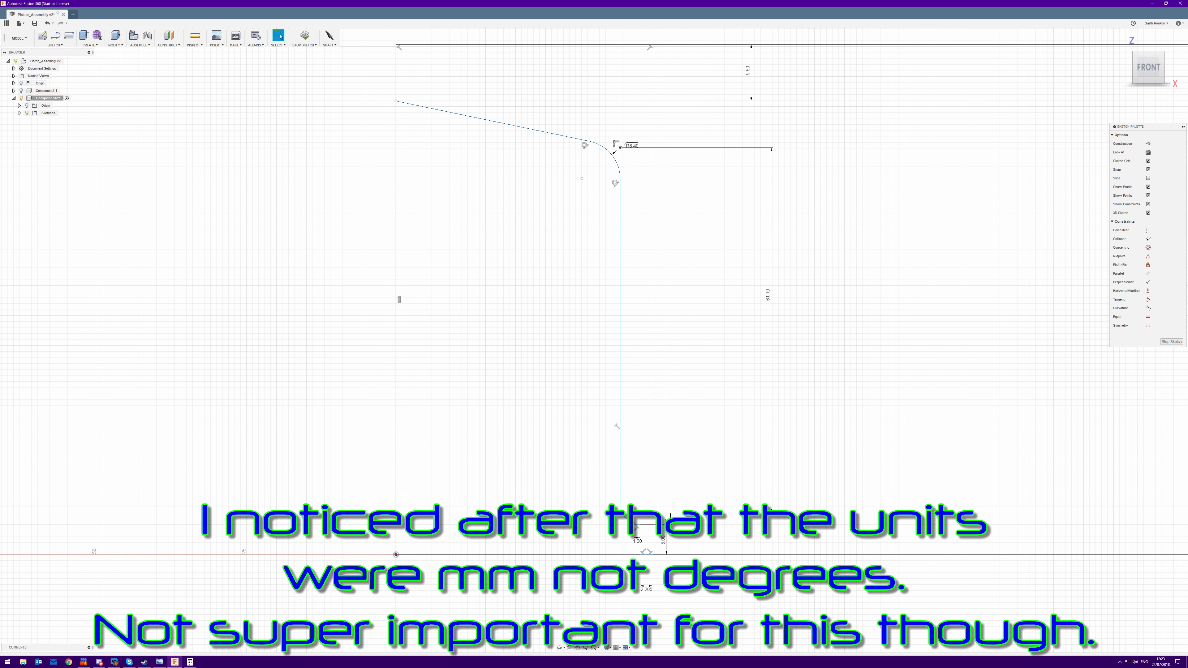
pyautogui.click(160, 662)
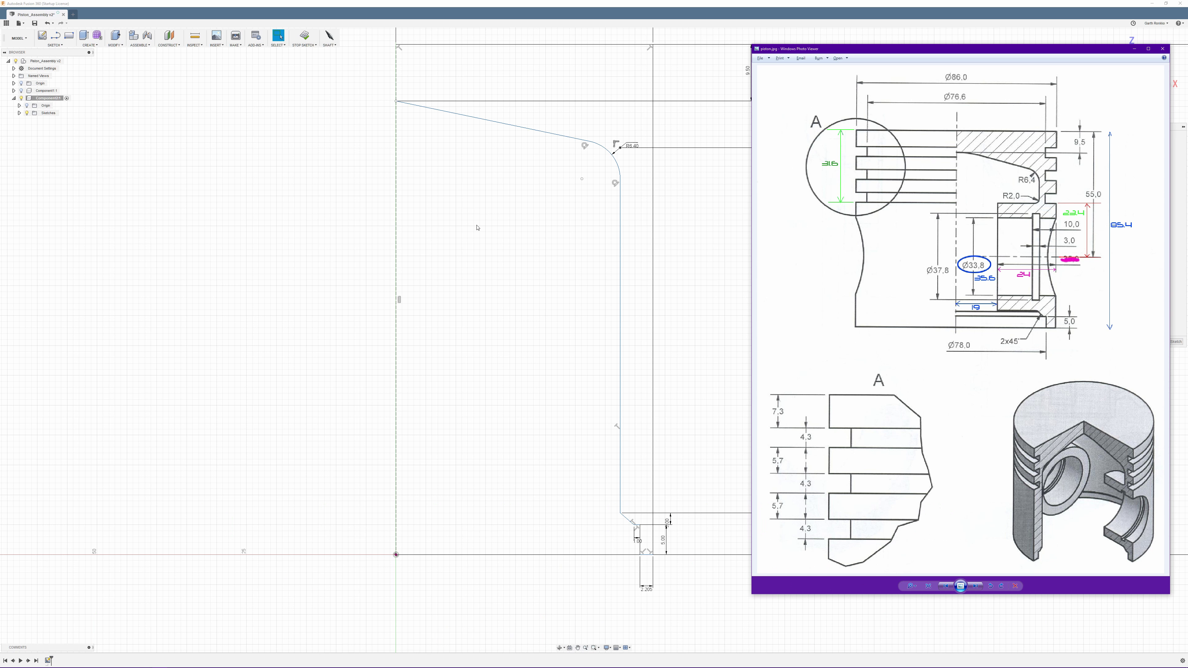
pyautogui.click(853, 3)
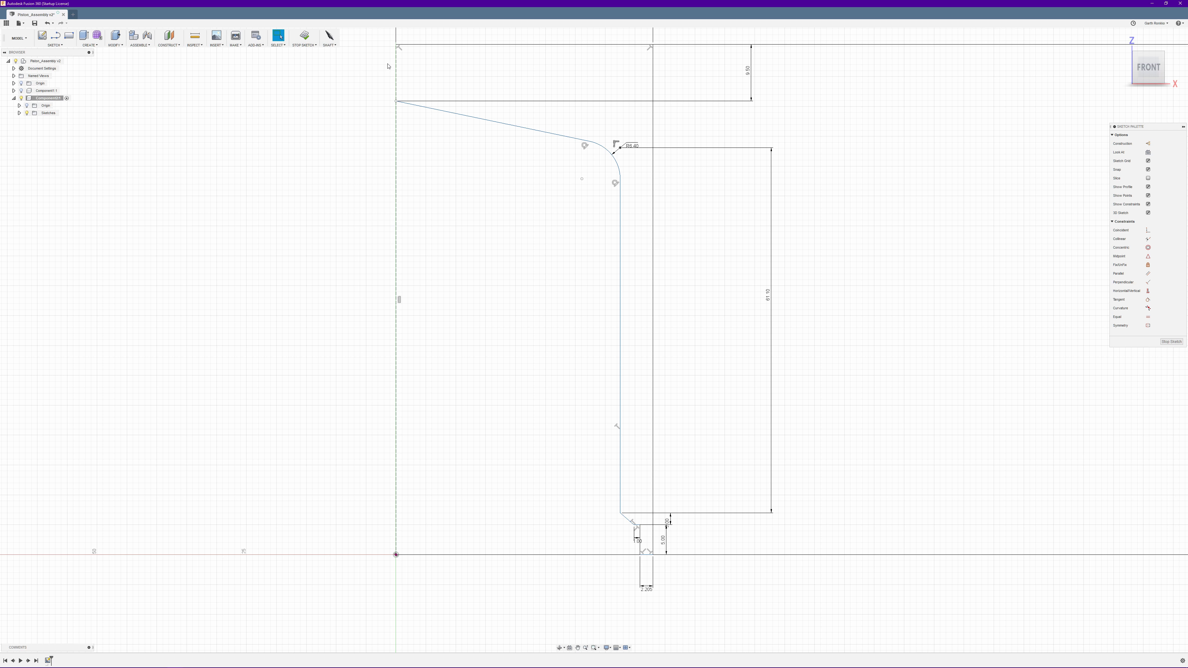
# Draw a vertical closing line from the top edge down to the curve's start point.
pyautogui.click(55, 35)
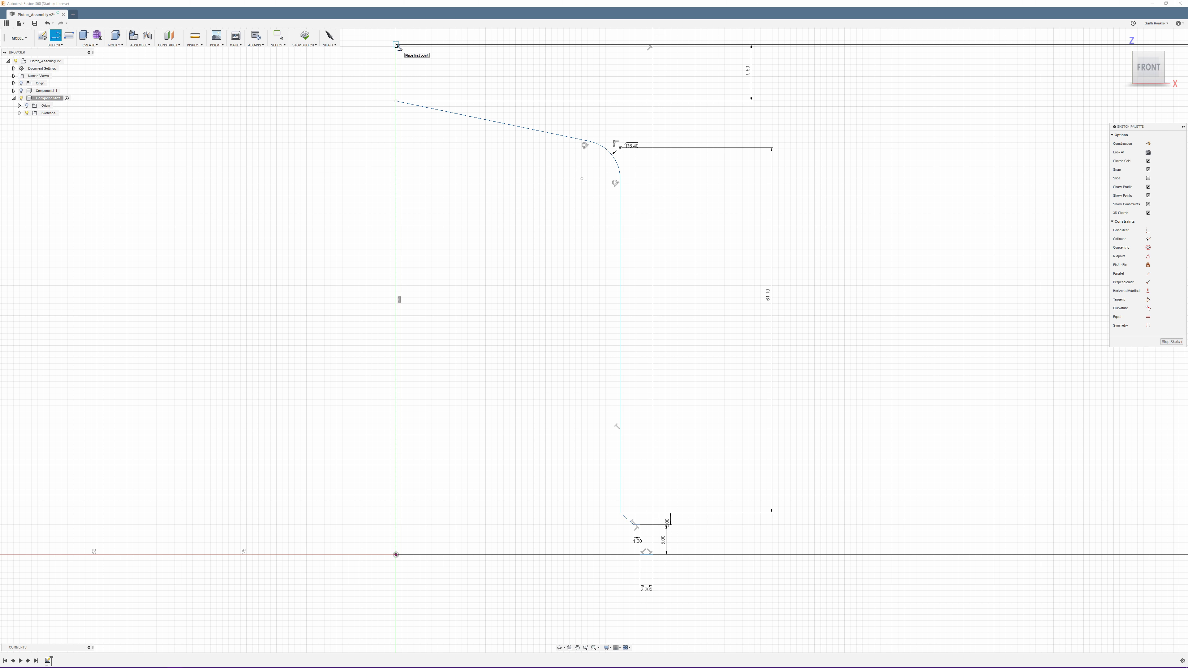
pyautogui.click(396, 45)
pyautogui.click(396, 101)
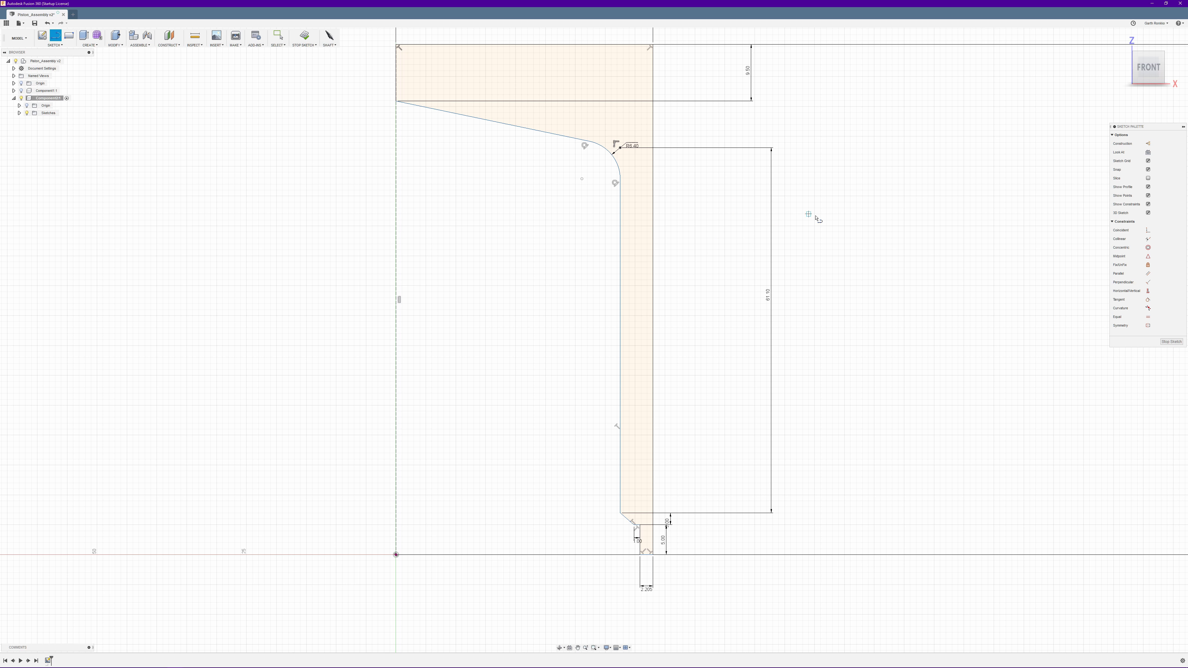
pyautogui.press('Escape')
# Finish the sketch, select the closed half-section profile and return to the home view.
pyautogui.click(1171, 342)
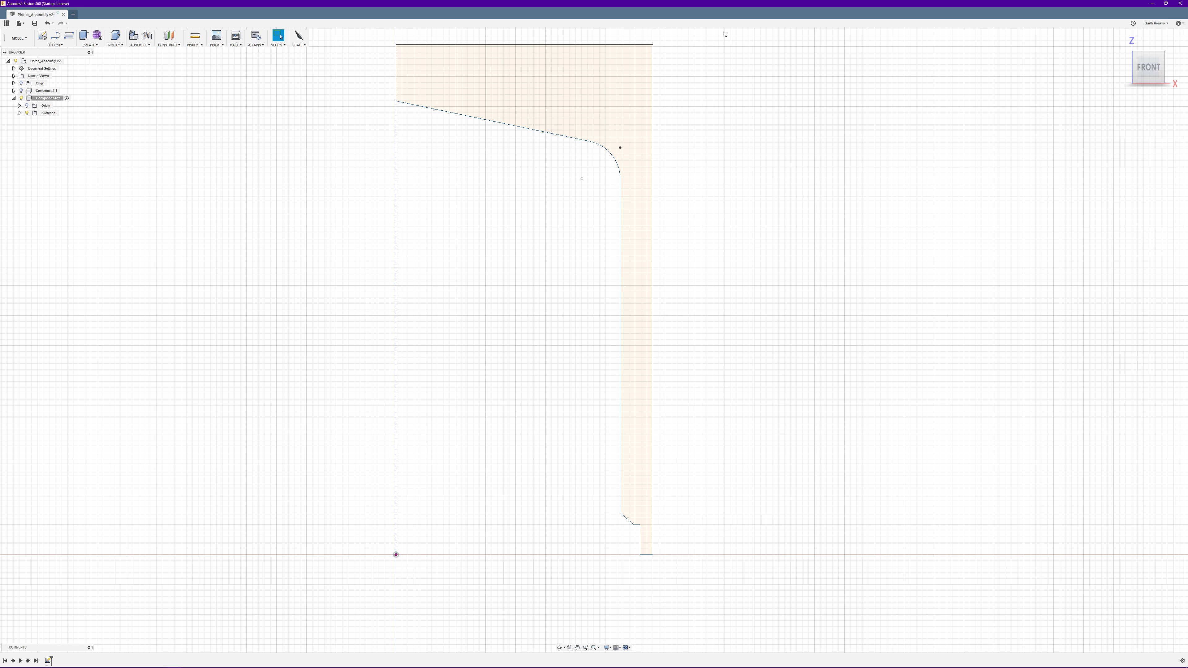
pyautogui.click(547, 126)
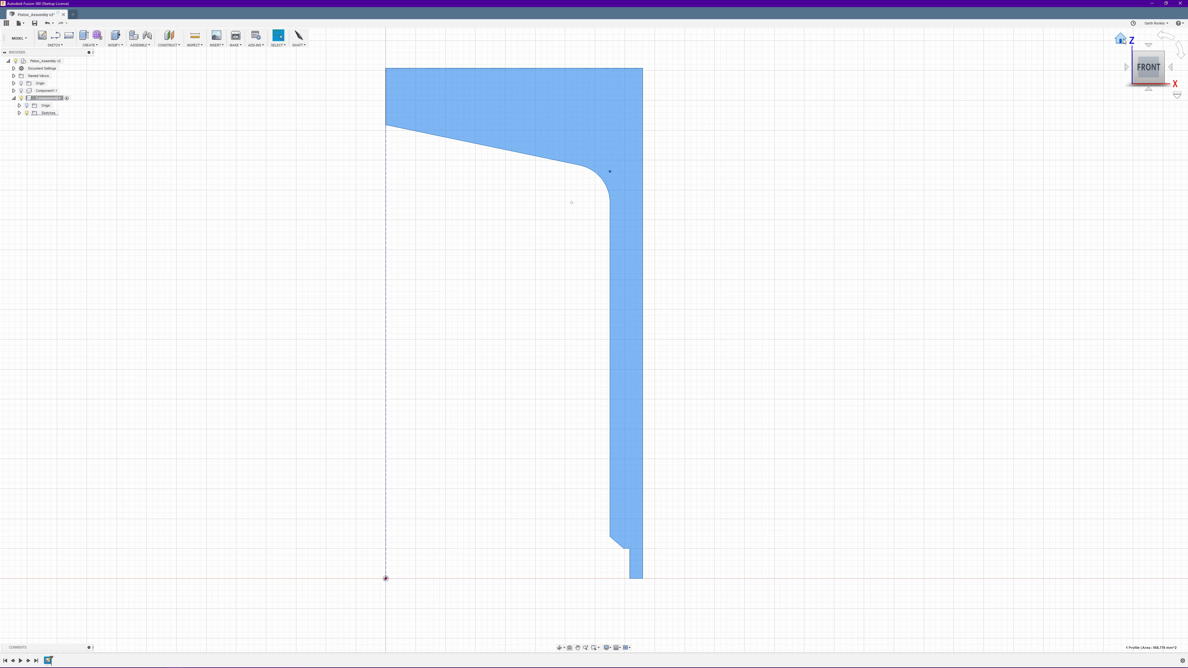
pyautogui.click(1120, 38)
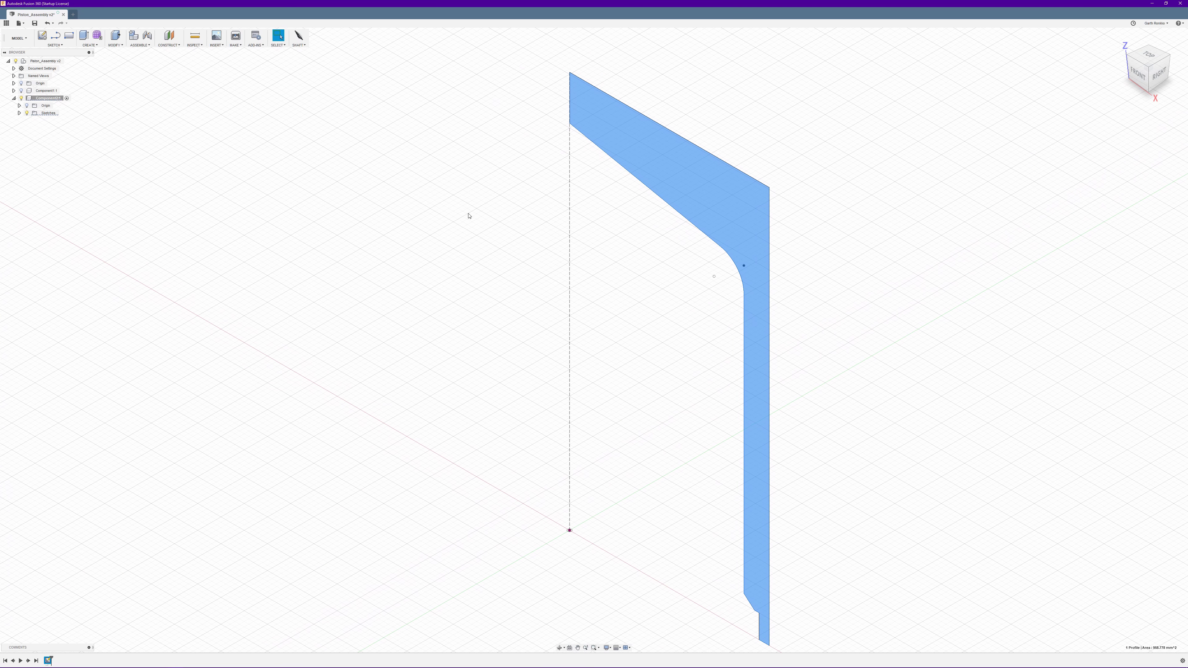
pyautogui.scroll(-2, 475, 222)
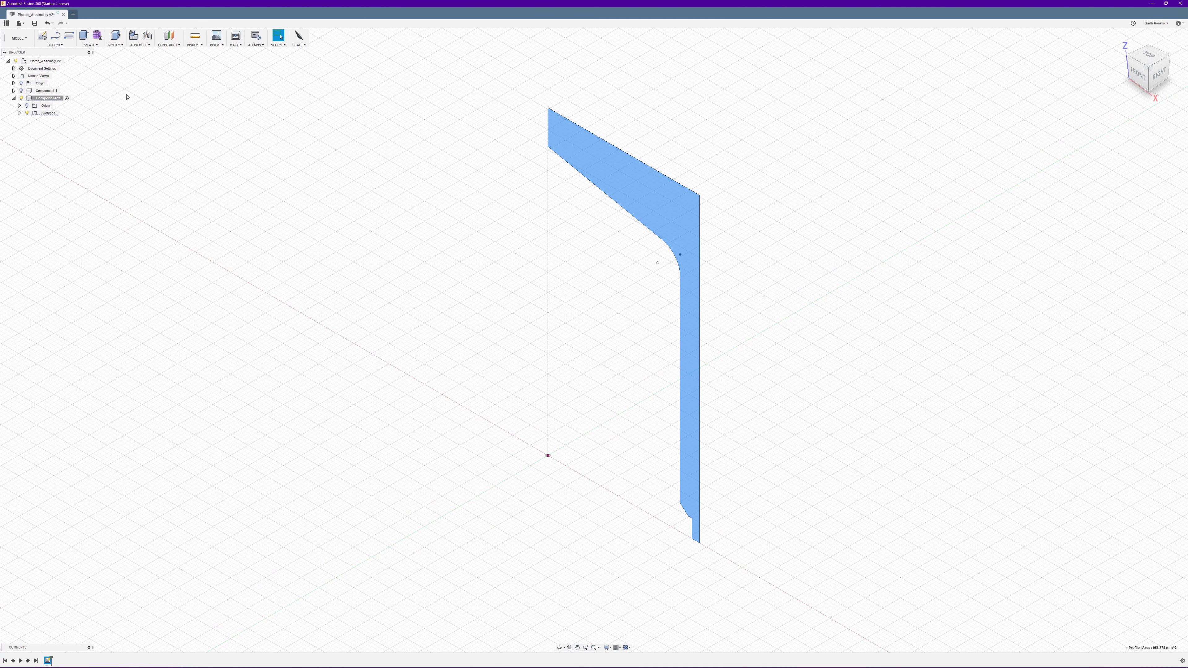
# Revolve the half-section profile 360° around the dashed centreline axis.
pyautogui.click(88, 45)
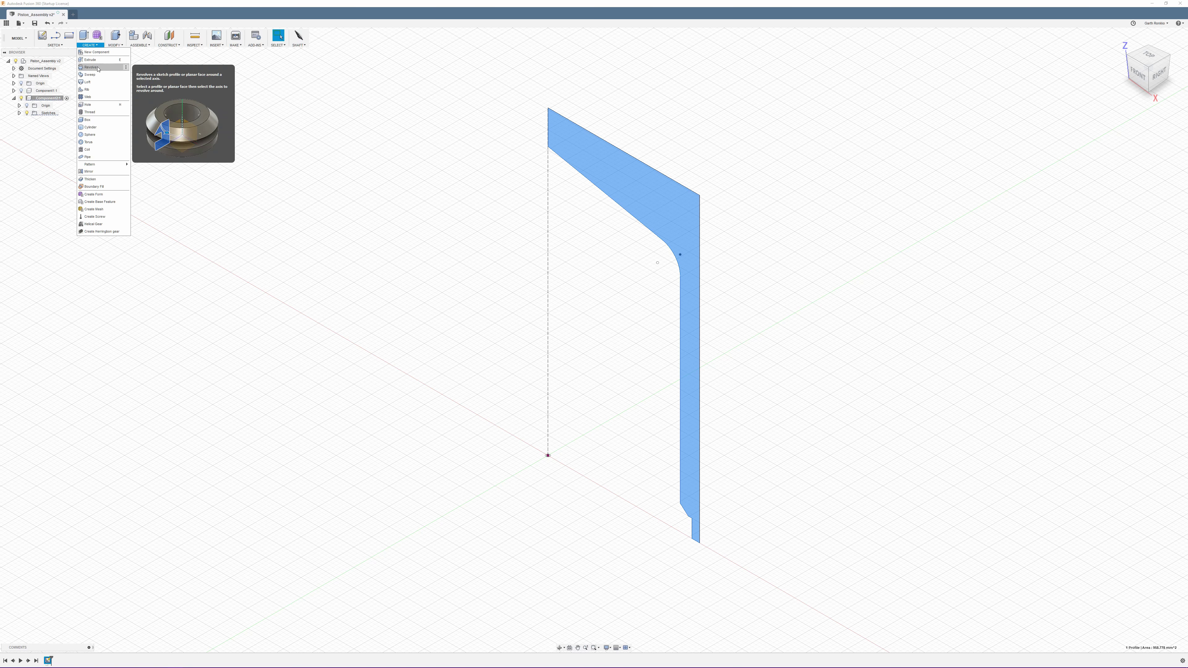
pyautogui.click(92, 67)
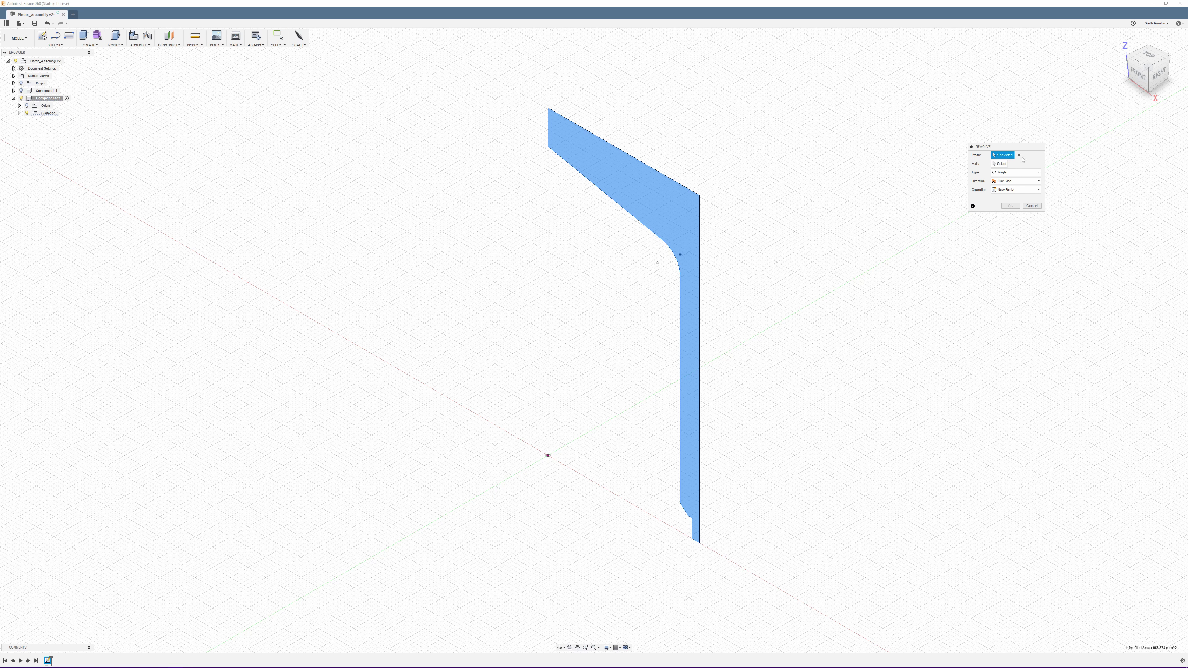
pyautogui.click(1000, 164)
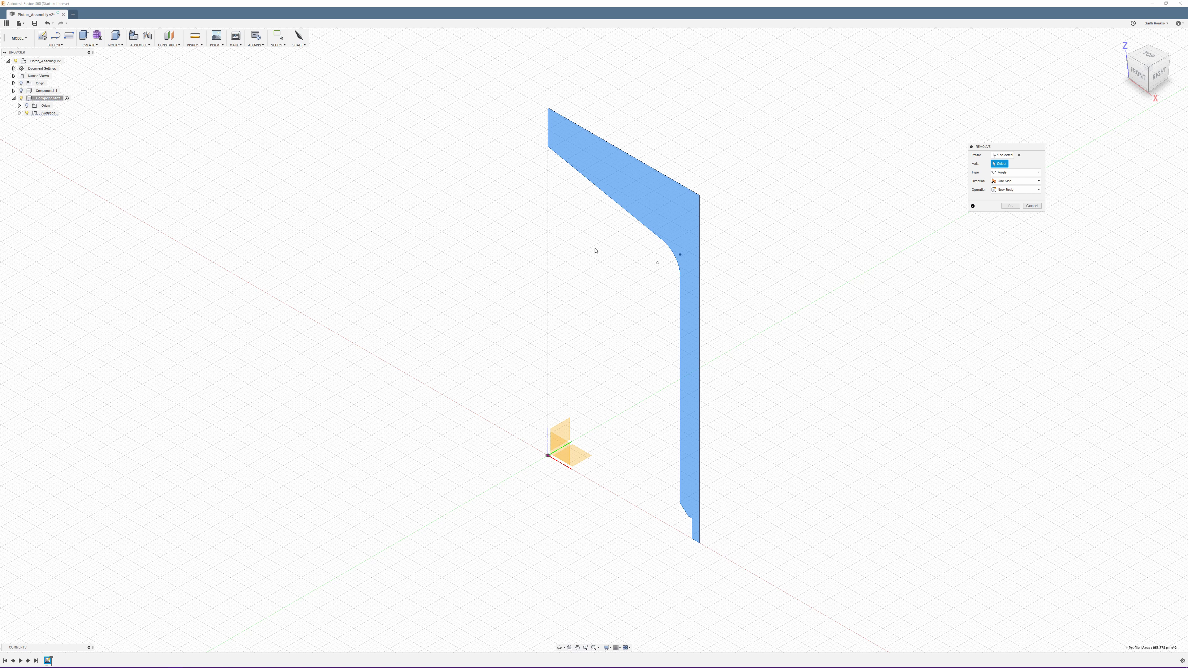
pyautogui.click(549, 277)
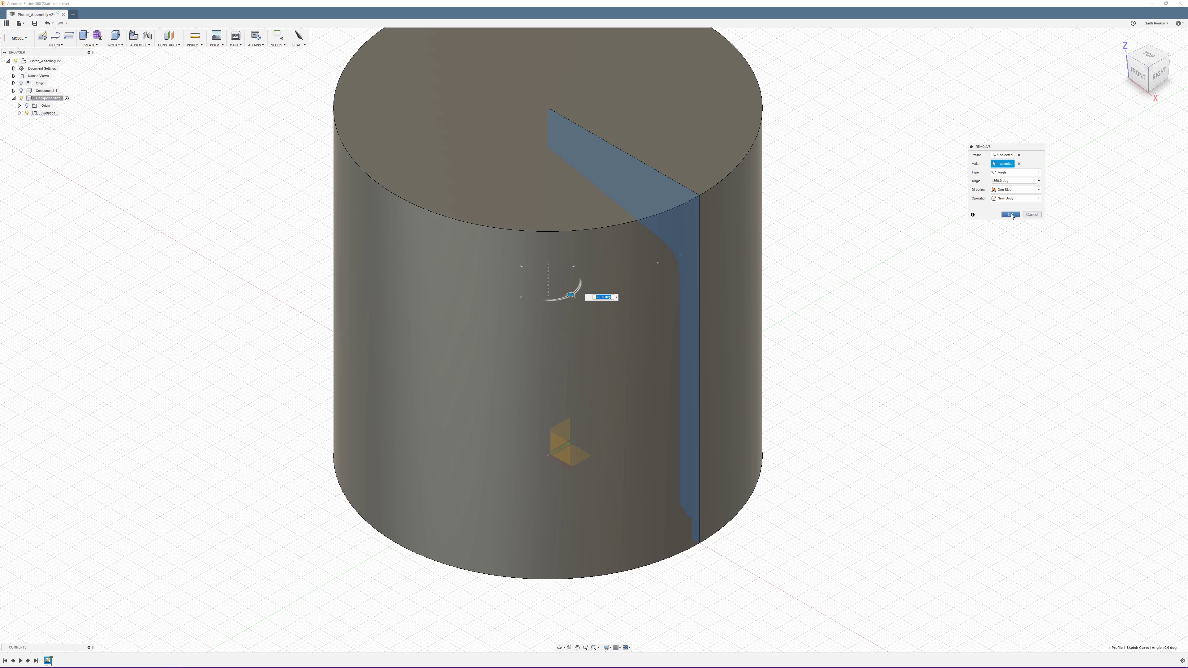
pyautogui.click(1011, 214)
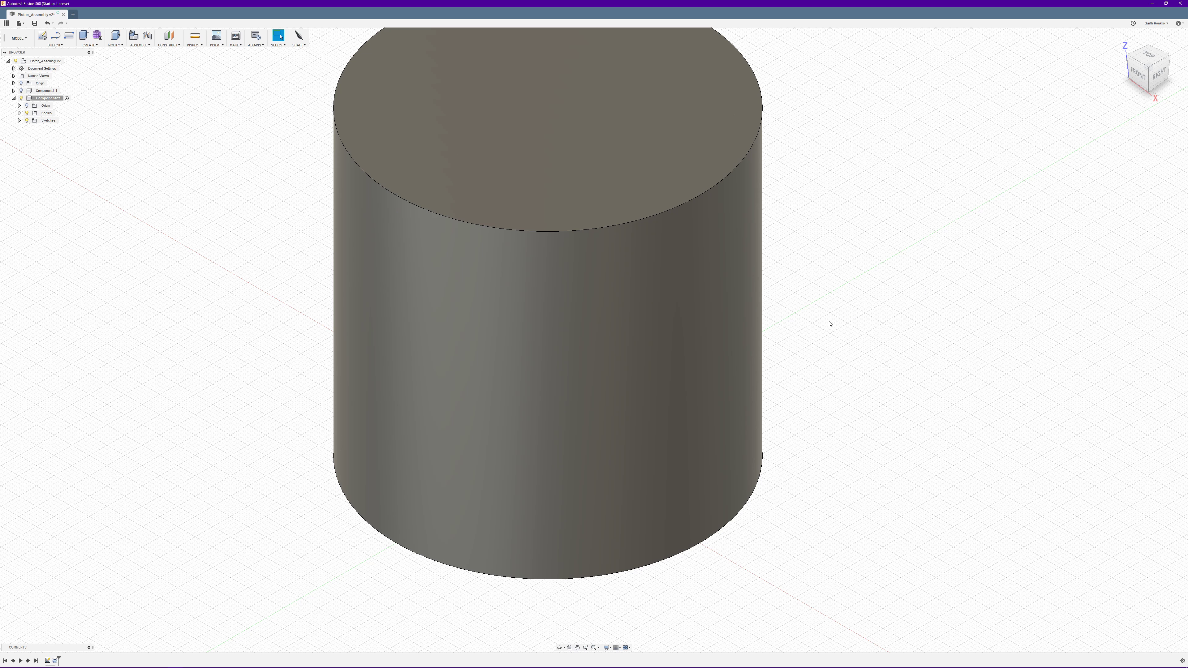
# Switch the piston to the Front view, close Calculator and review the piston drawing.
pyautogui.keyDown('shift'); pyautogui.moveTo(800, 325); pyautogui.dragTo(846, 306, button='middle'); pyautogui.keyUp('shift')
pyautogui.click(1135, 71)
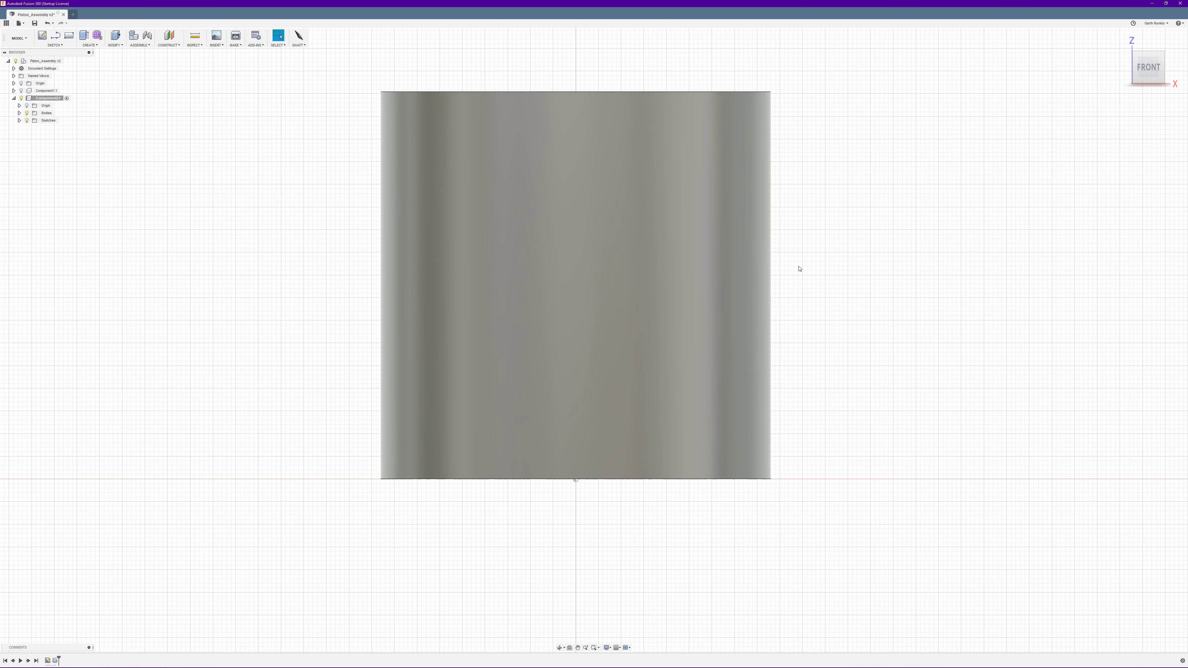
pyautogui.moveTo(94, 663)
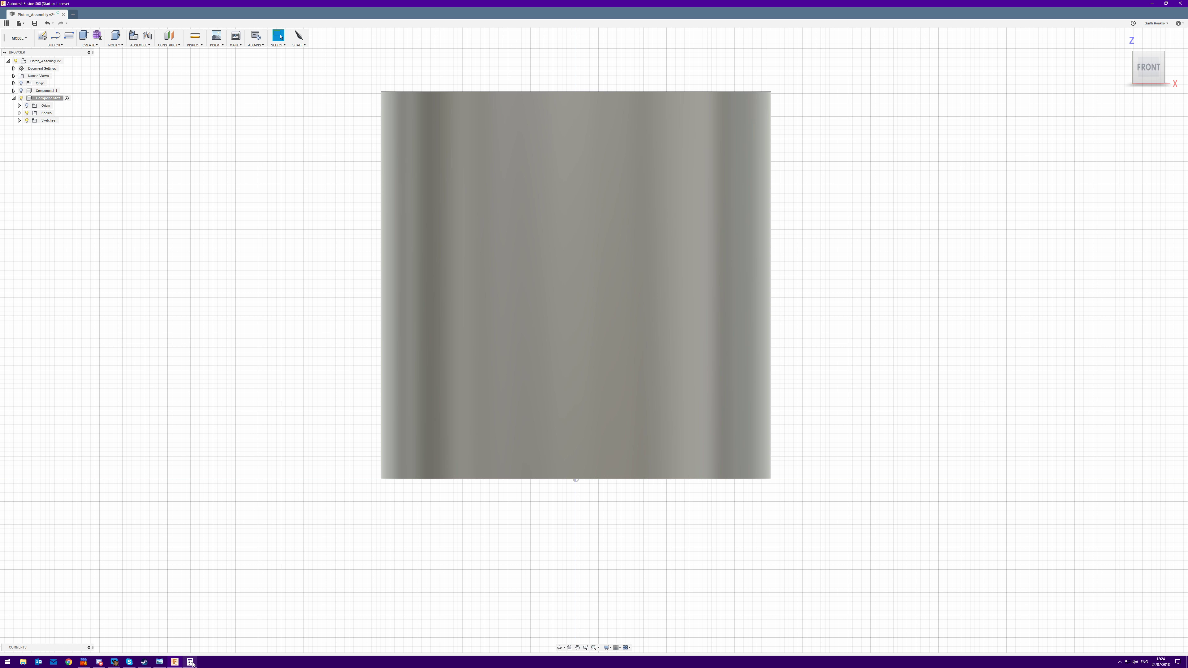
pyautogui.moveTo(191, 664)
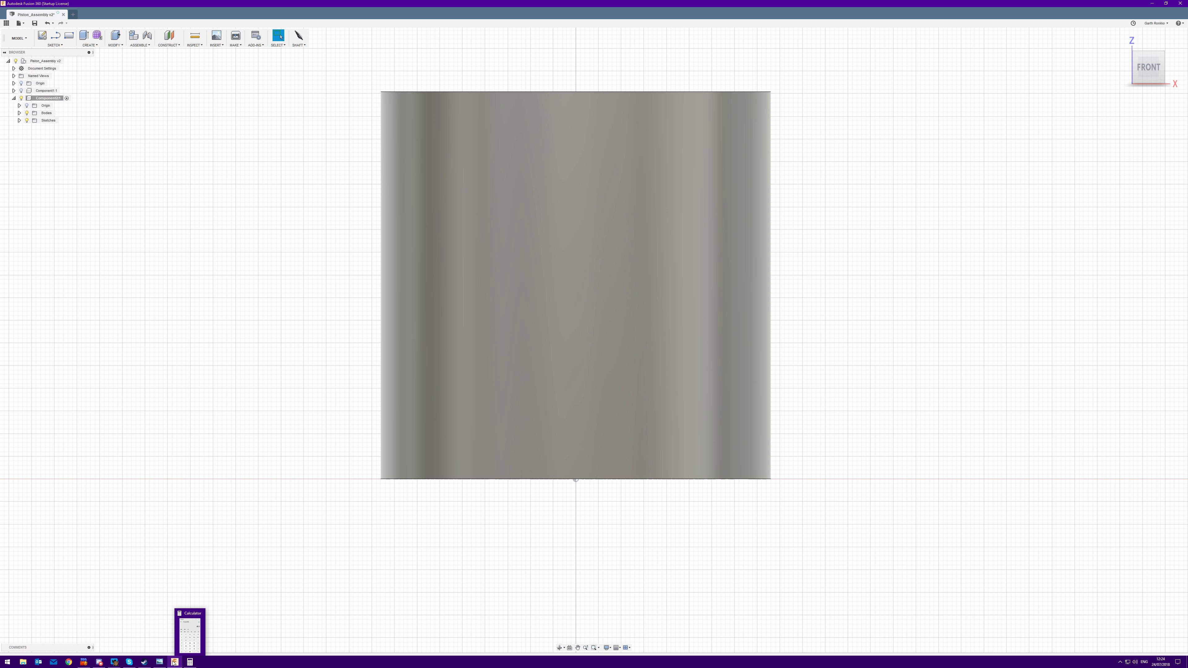
pyautogui.click(202, 616)
pyautogui.click(159, 662)
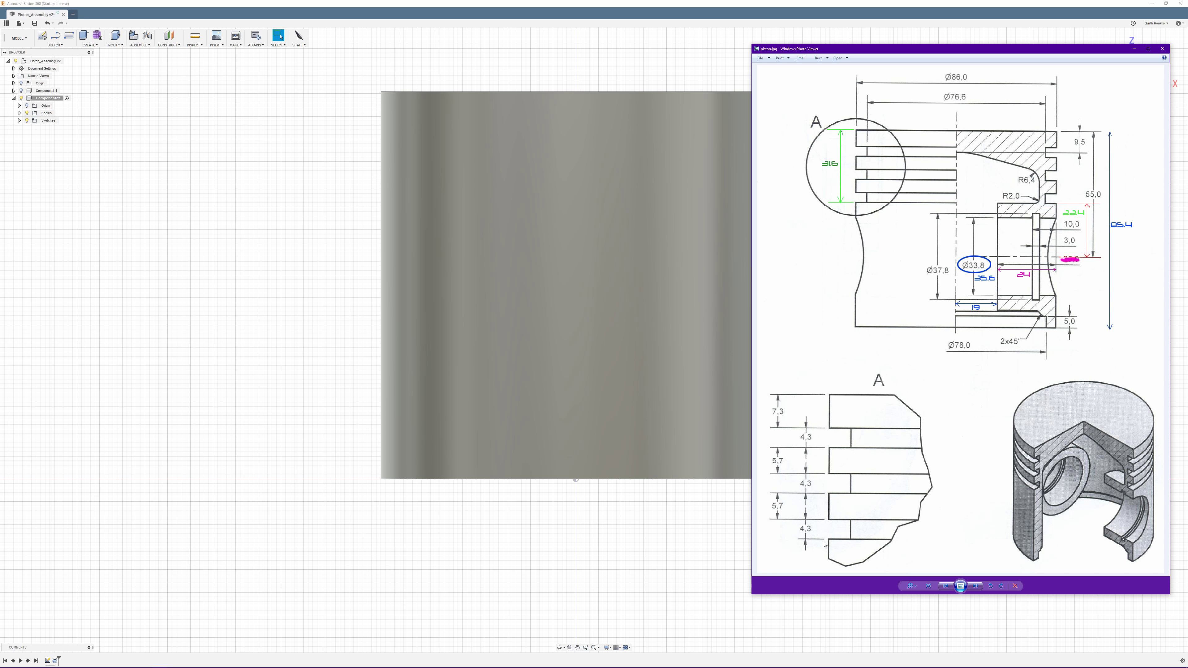
pyautogui.click(519, 4)
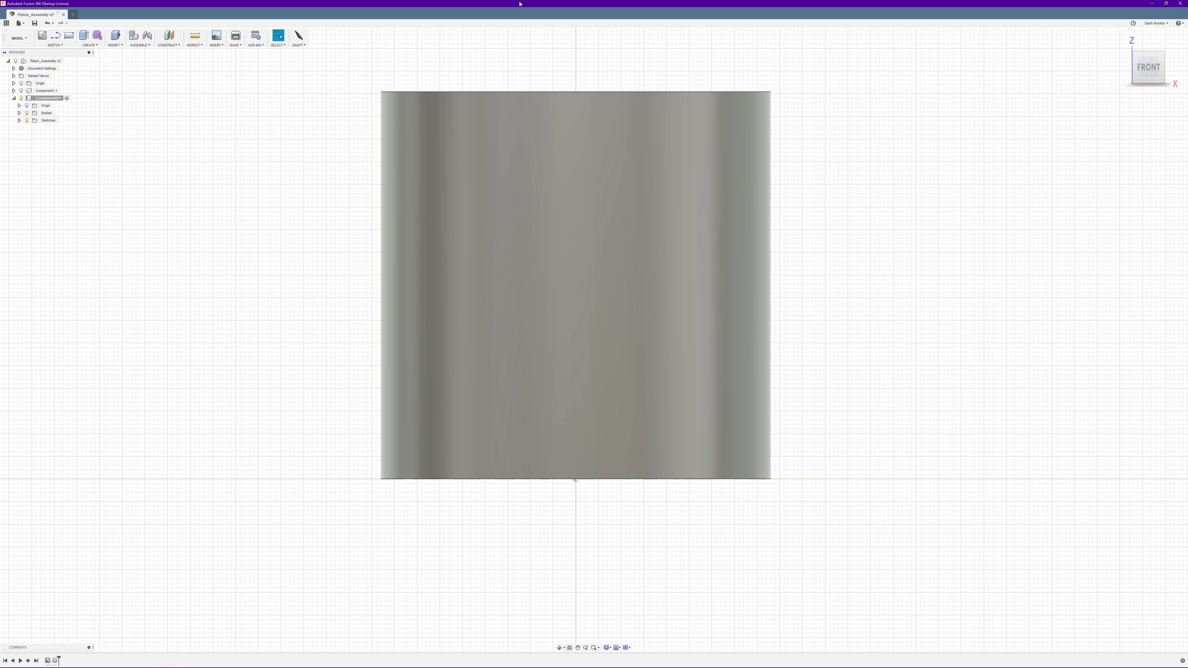
# Start a new sketch on the small square face and recentre the view on the piston body.
pyautogui.click(69, 37)
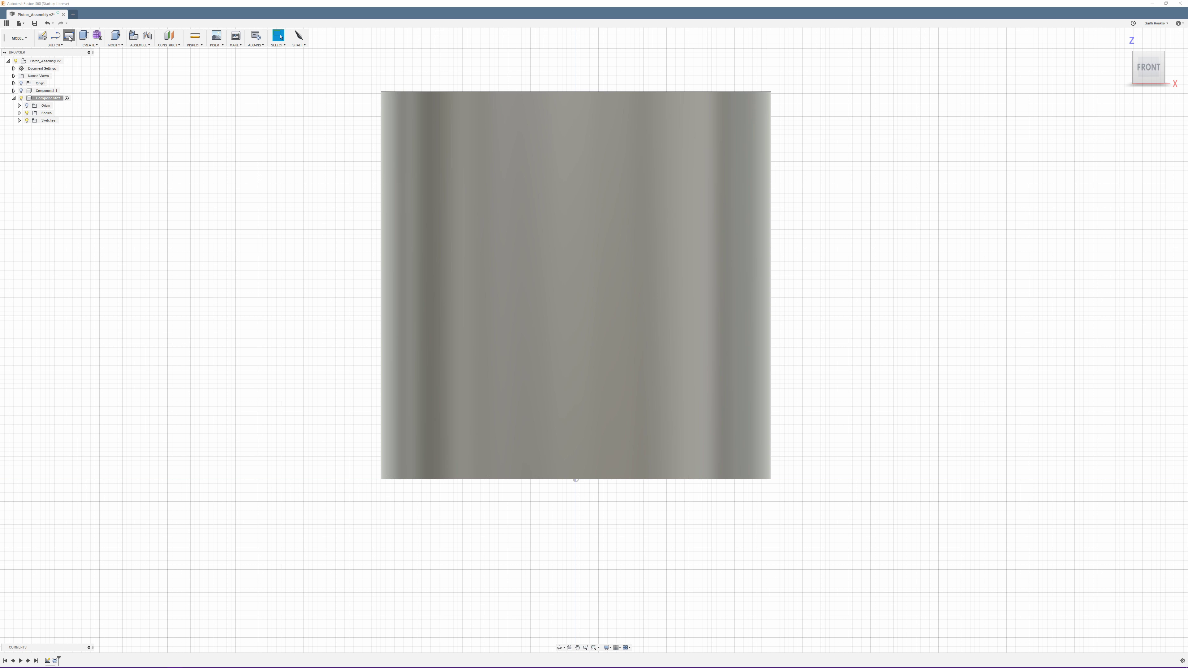
pyautogui.click(43, 35)
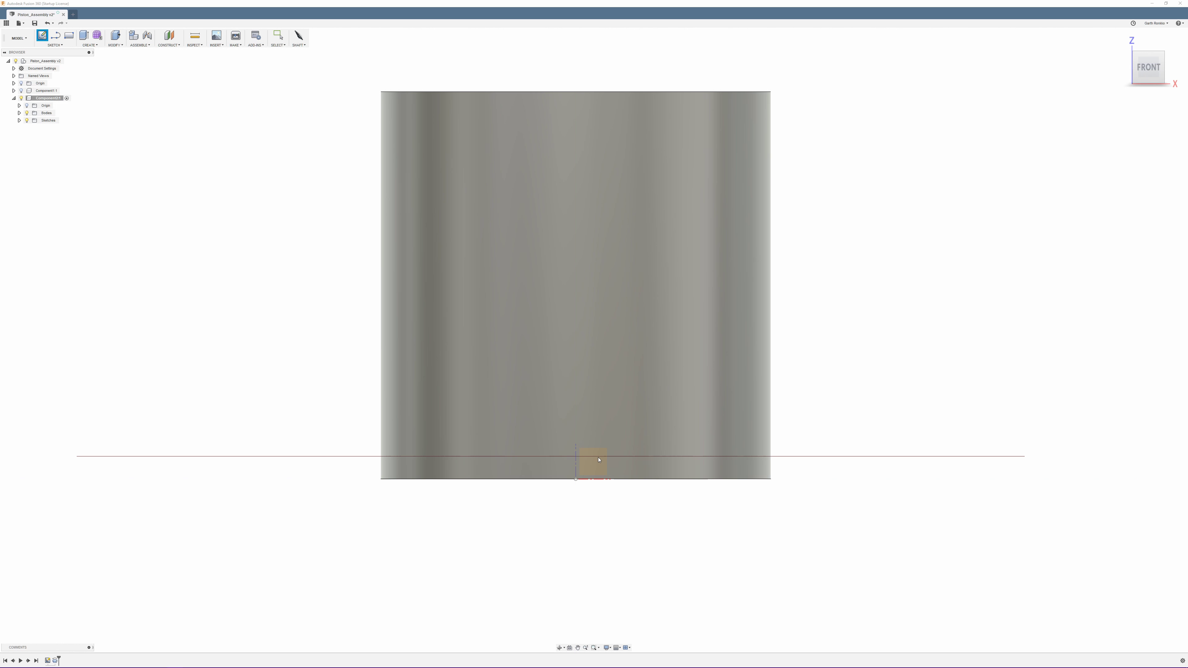
pyautogui.click(598, 470)
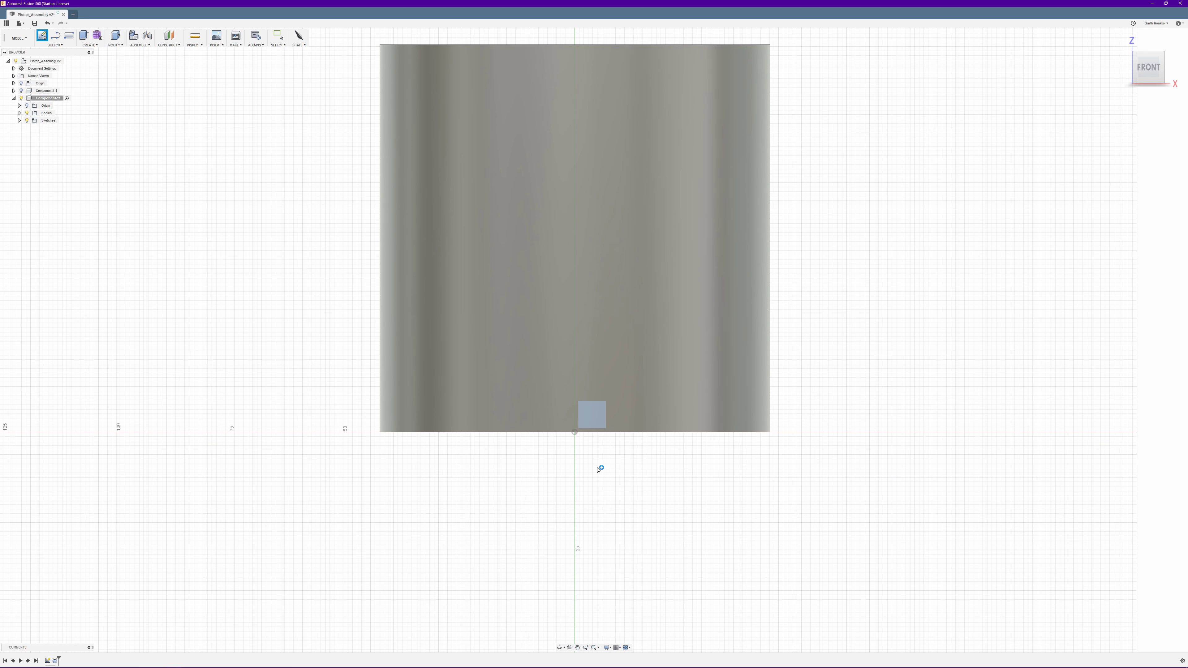
pyautogui.moveTo(657, 396); pyautogui.dragTo(624, 367, button='middle')
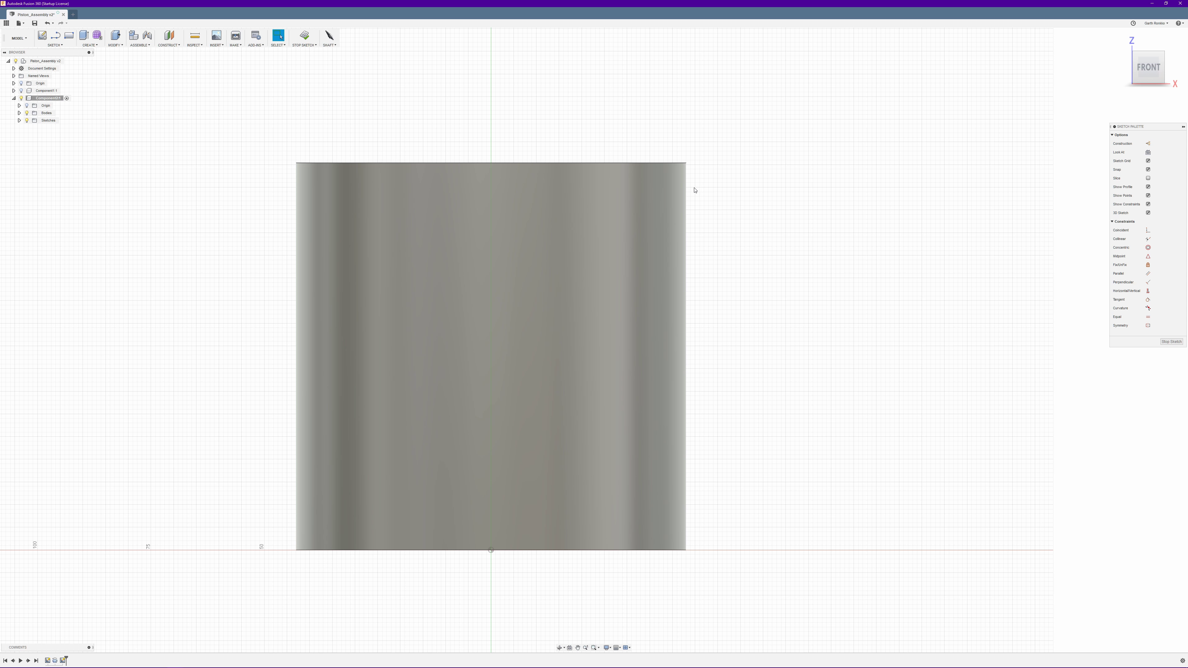
# Draw three equal rectangles stacked down the piston body's top-right edge.
pyautogui.click(69, 36)
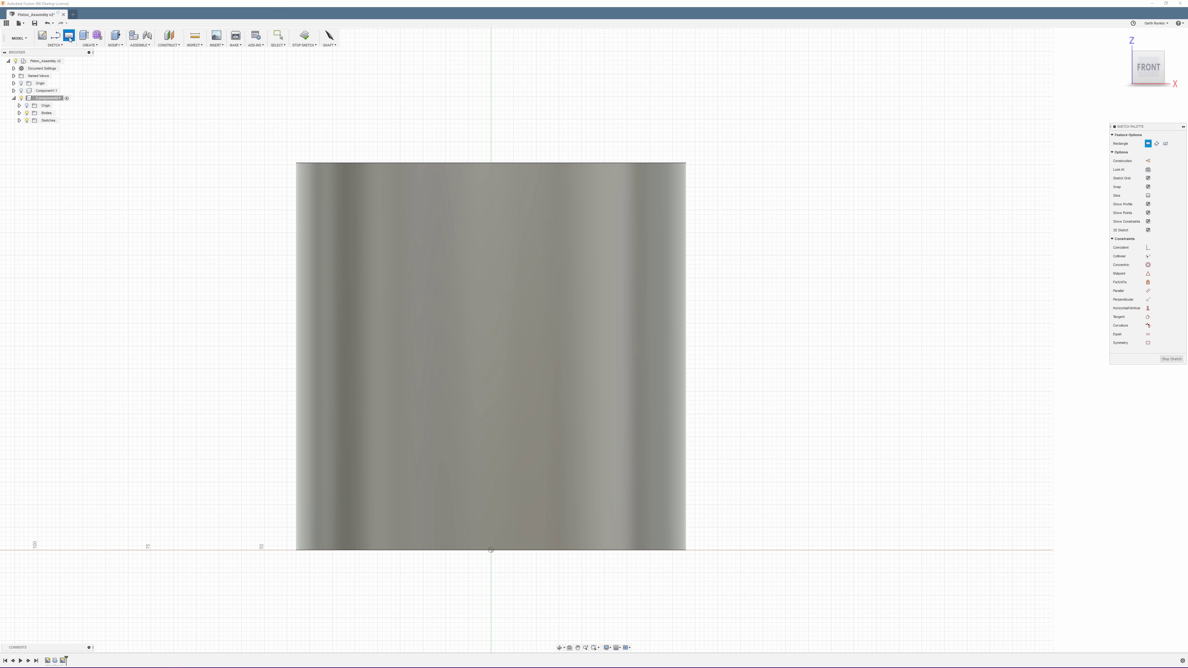
pyautogui.click(696, 188)
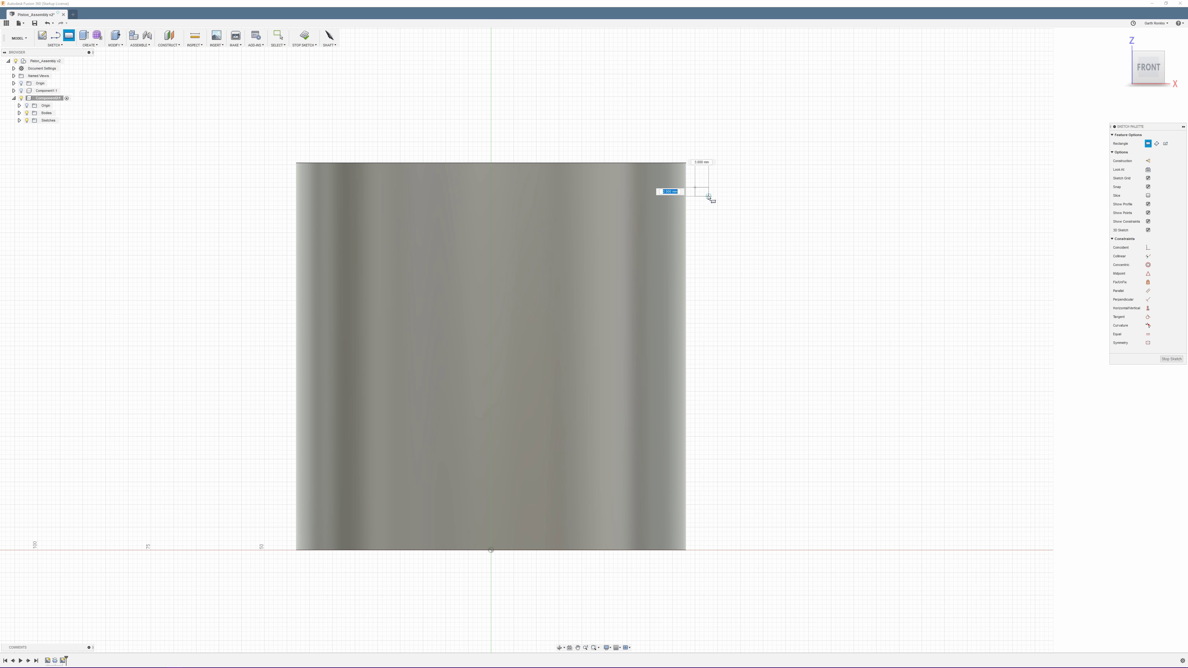
pyautogui.click(717, 210)
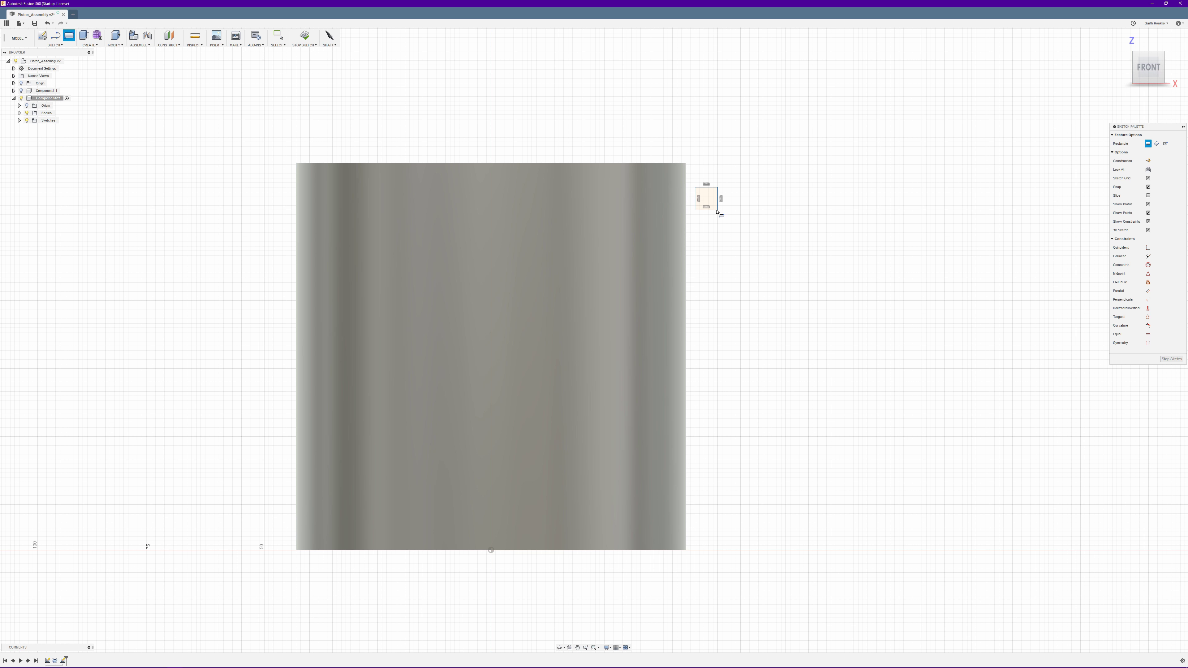
pyautogui.click(696, 210)
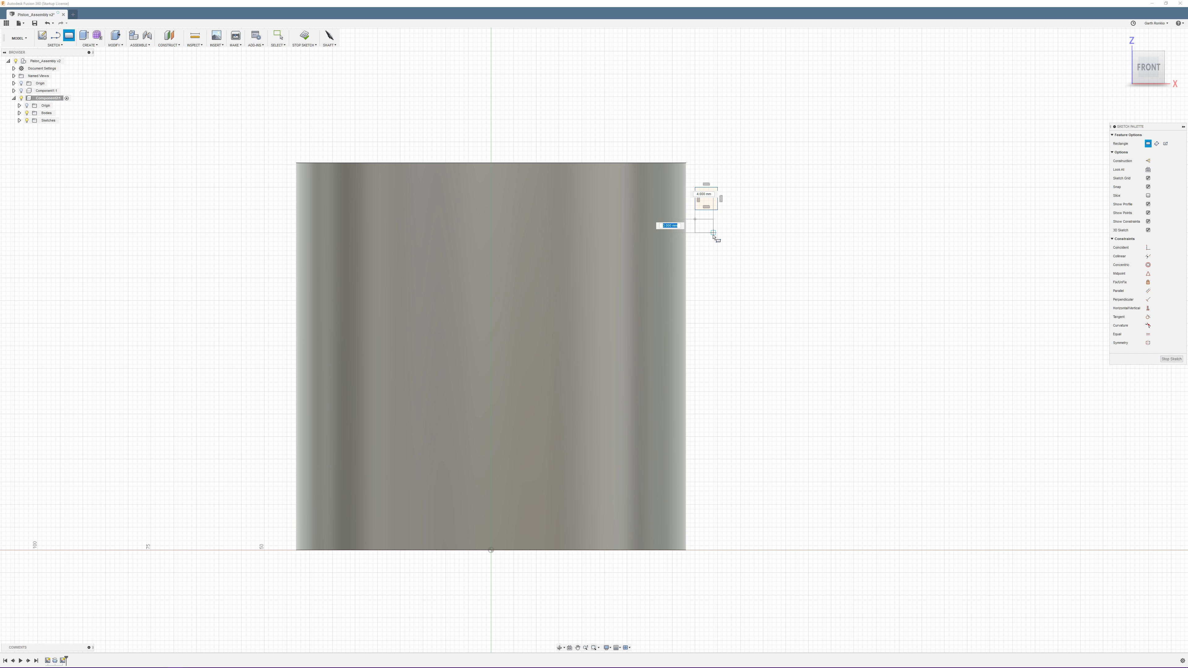
pyautogui.click(717, 232)
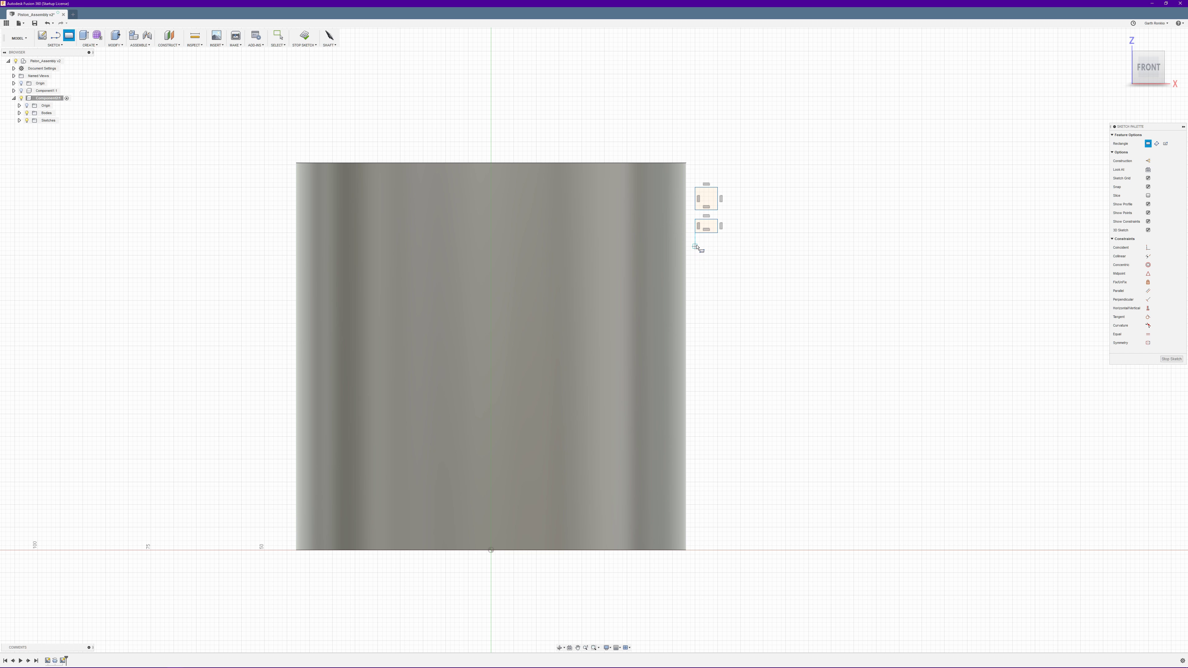
pyautogui.click(695, 233)
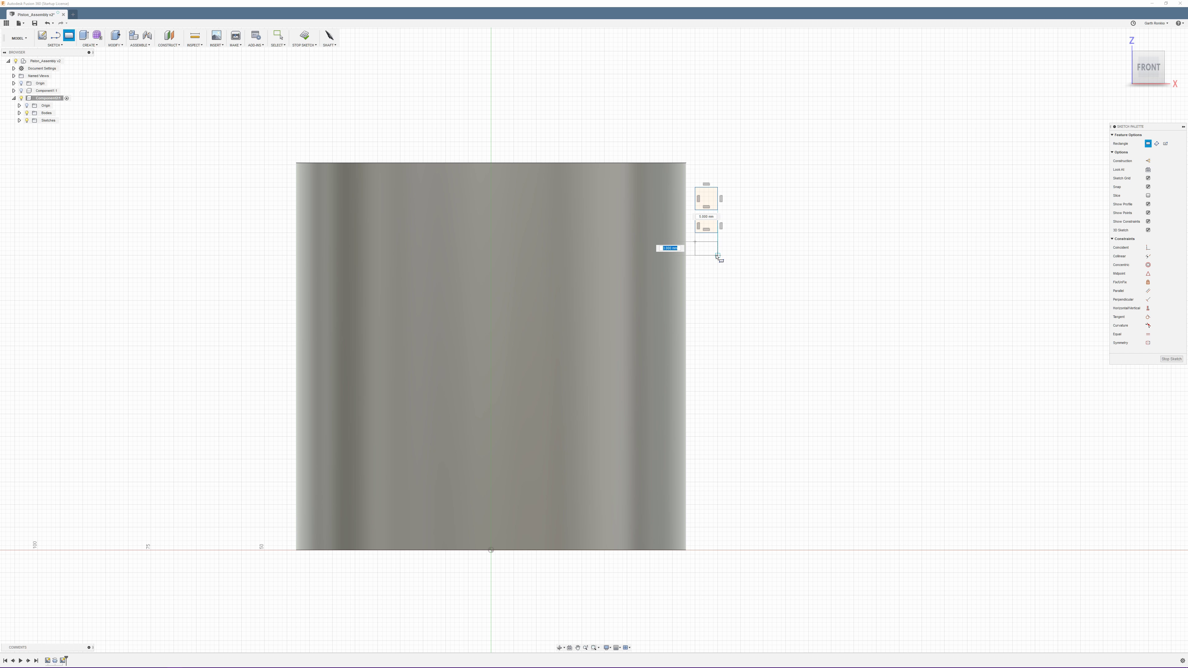
pyautogui.click(717, 255)
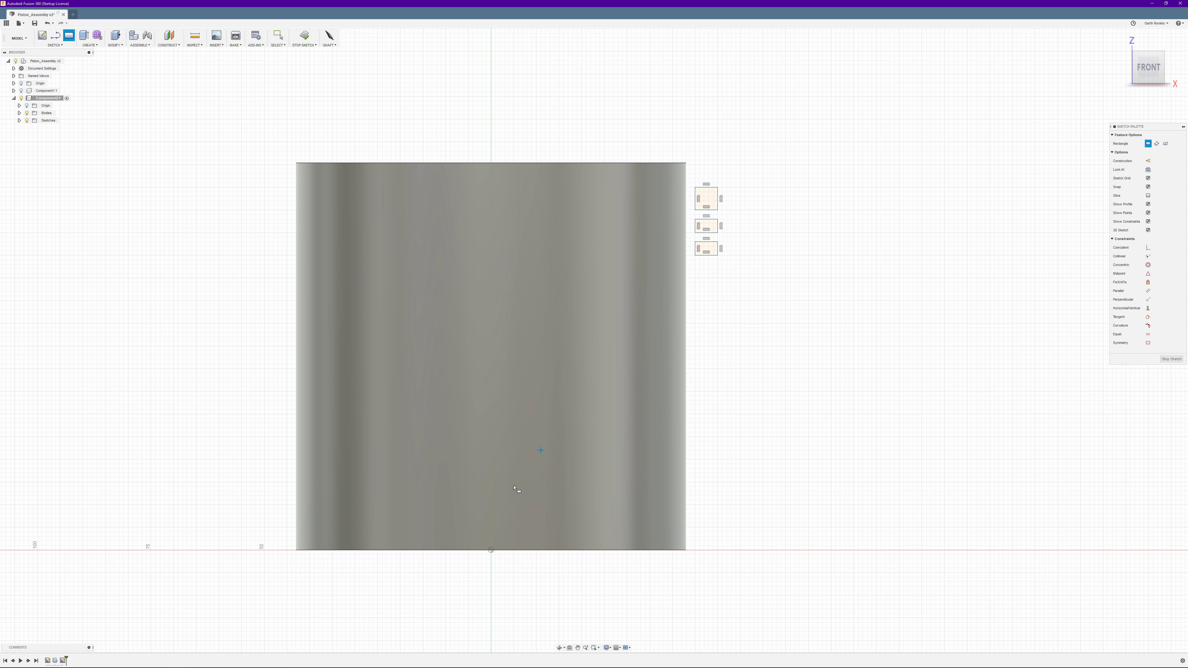
pyautogui.click(280, 36)
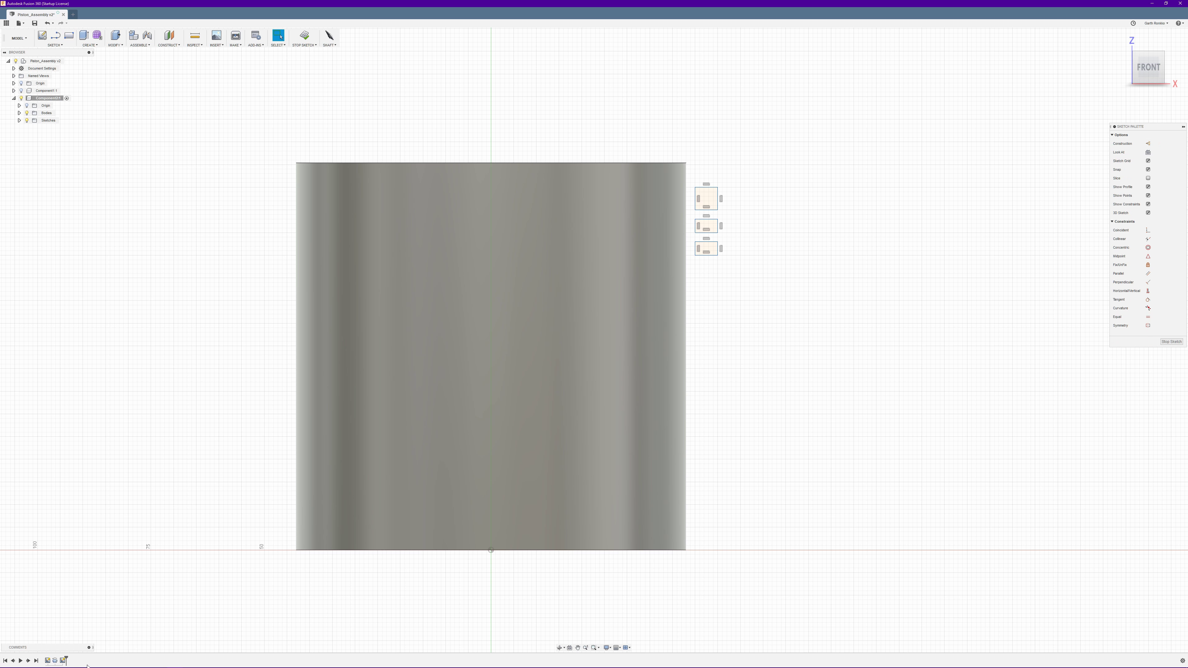
pyautogui.moveTo(89, 667)
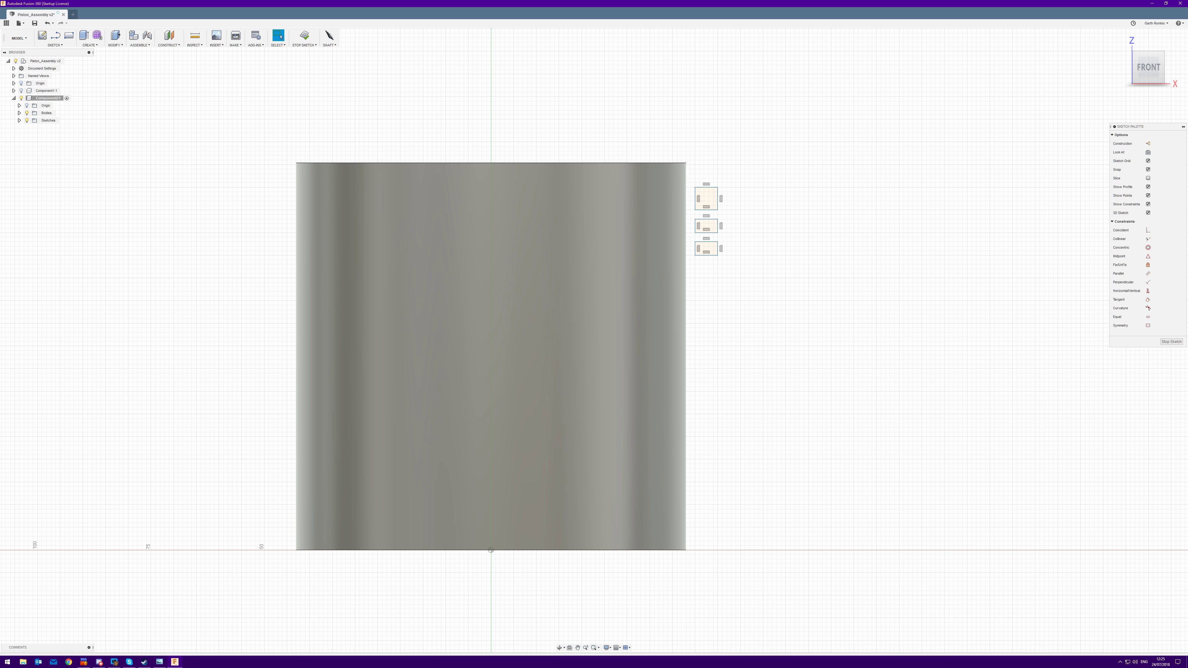
# Bring the piston drawing forward to view detail A's ring-groove spacings.
pyautogui.click(159, 661)
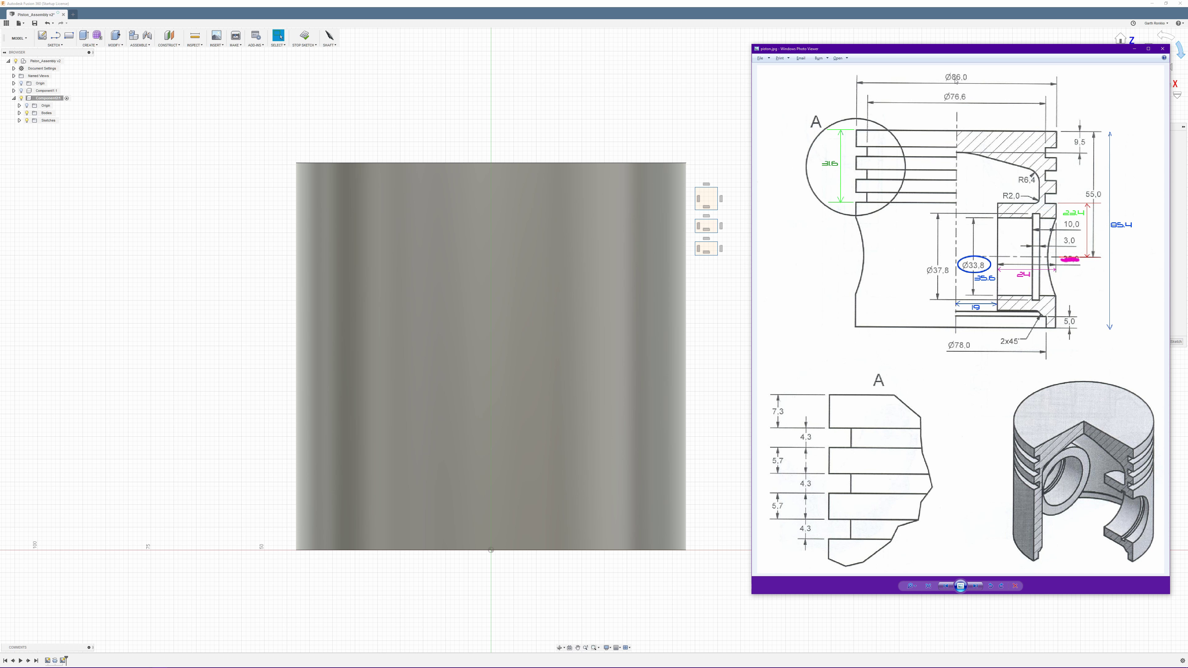
# Launch Windows Calculator from the Start menu's app list.
pyautogui.moveTo(69, 662)
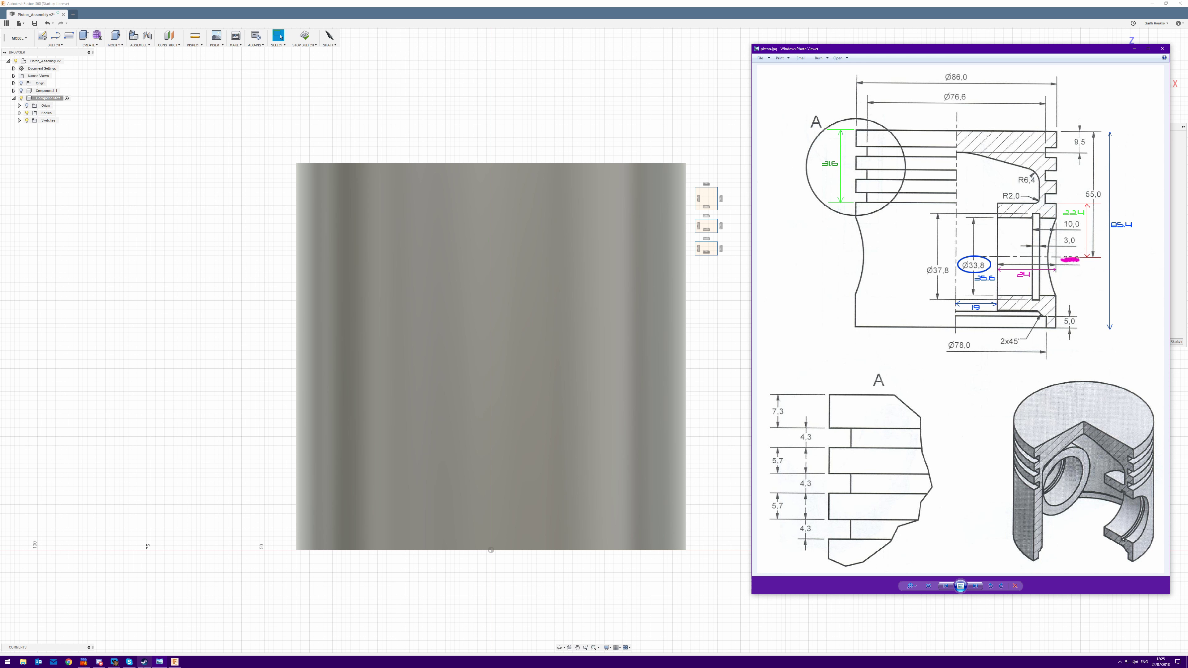
pyautogui.click(7, 662)
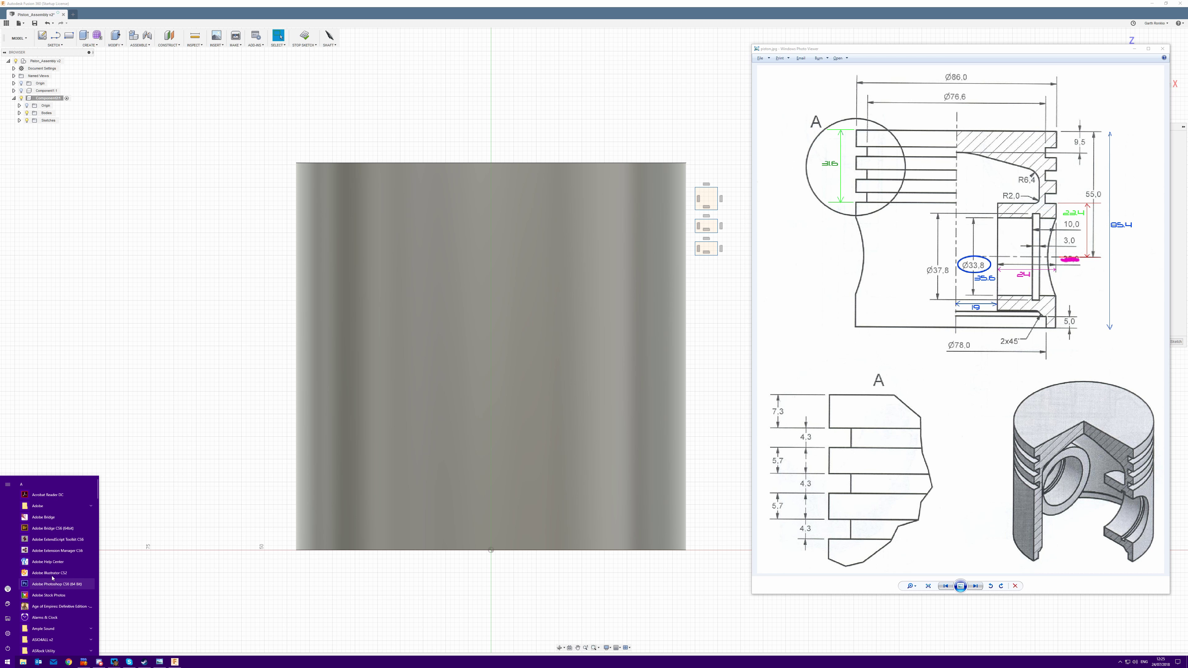
pyautogui.scroll(-1, 37, 564)
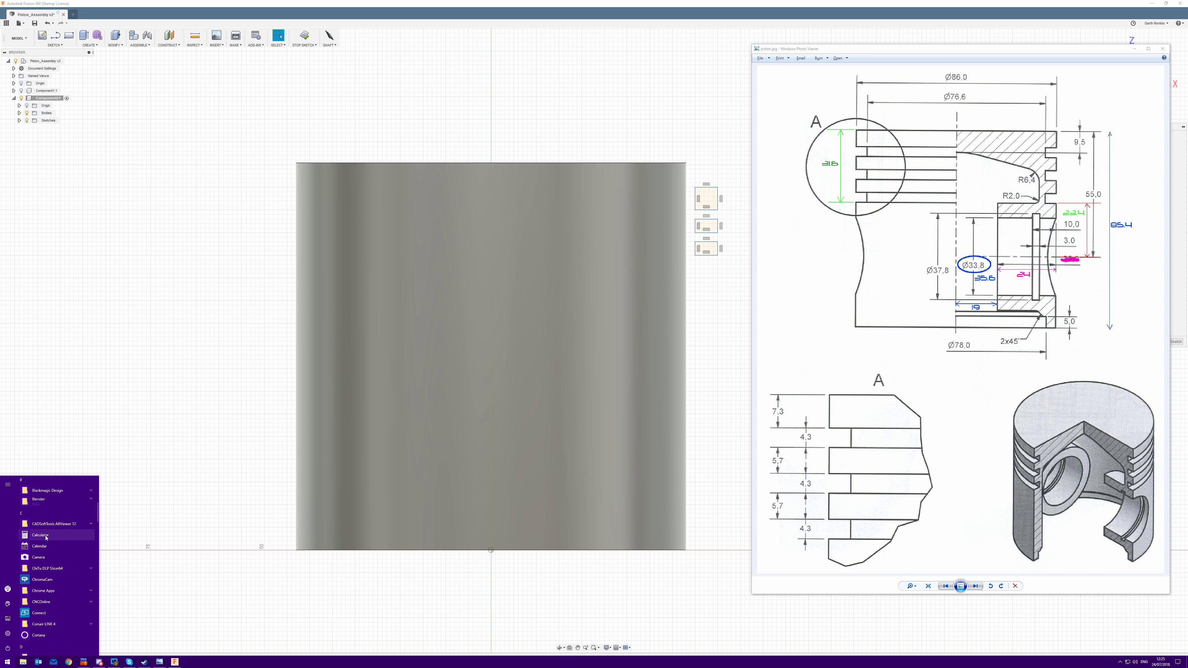
pyautogui.click(46, 535)
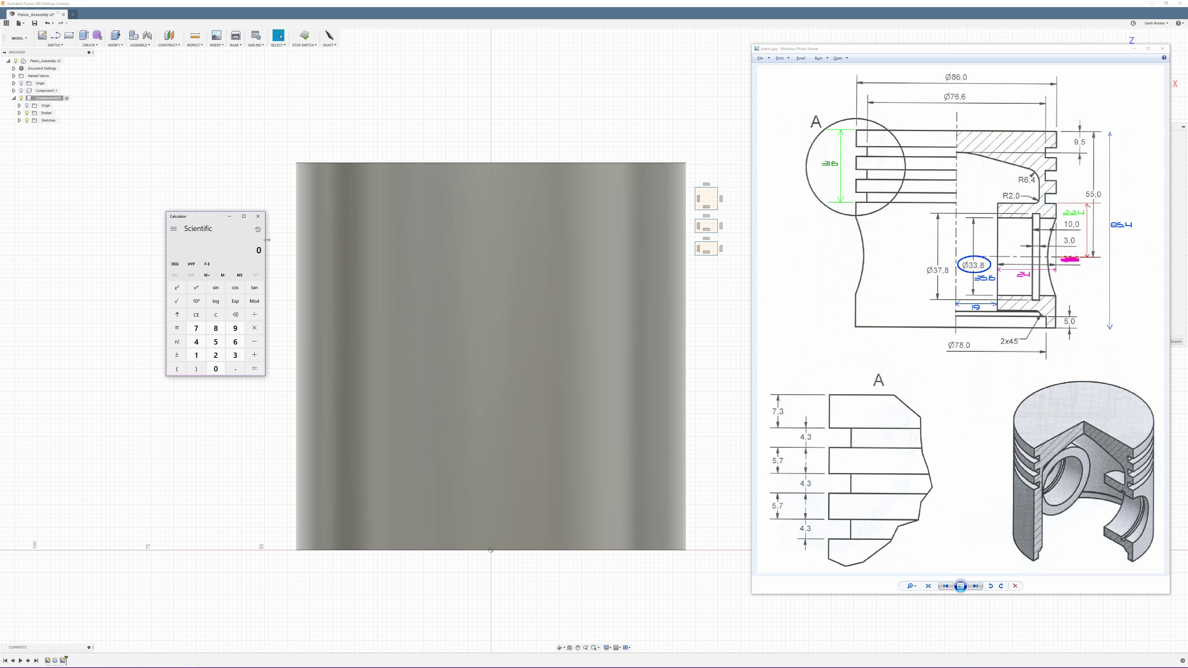
# Compute (86 − 76.6) ÷ 2 = 4.7 for the groove depth, then close Calculator.
pyautogui.click(216, 328)
pyautogui.click(235, 343)
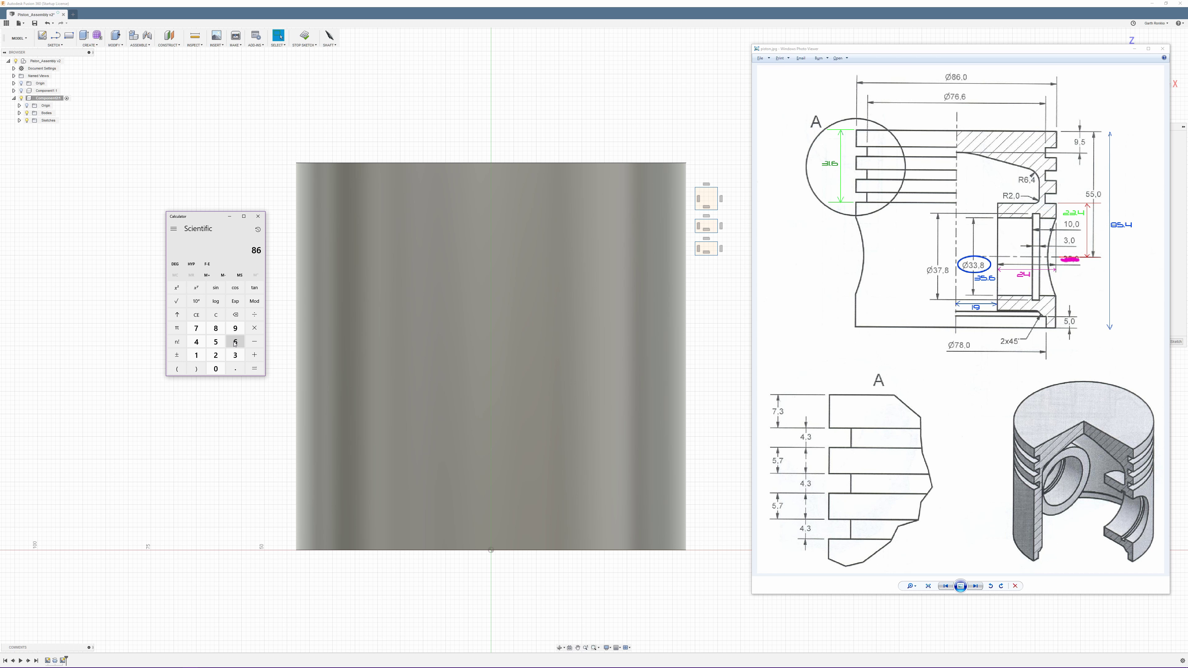
pyautogui.click(256, 342)
pyautogui.click(199, 330)
pyautogui.click(235, 343)
pyautogui.click(235, 369)
pyautogui.click(235, 342)
pyautogui.click(254, 370)
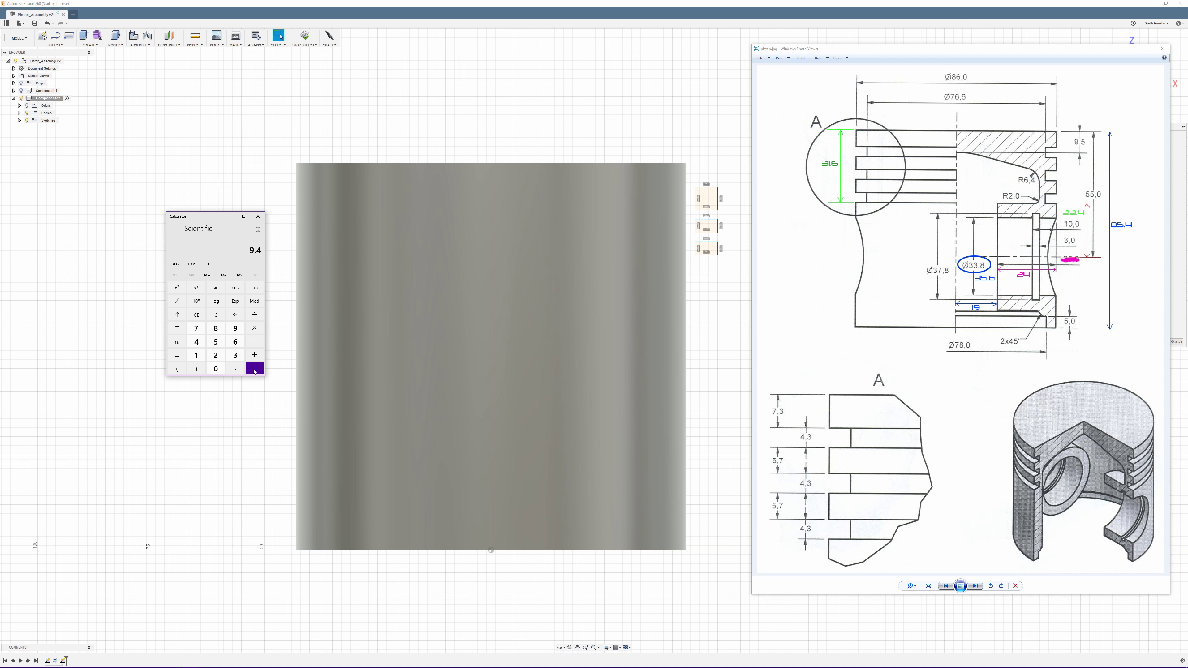
pyautogui.click(255, 314)
pyautogui.click(215, 355)
pyautogui.click(255, 368)
pyautogui.click(259, 218)
# Dimension the top rectangle to 4.3 mm tall and 4.7 mm wide.
pyautogui.click(719, 197)
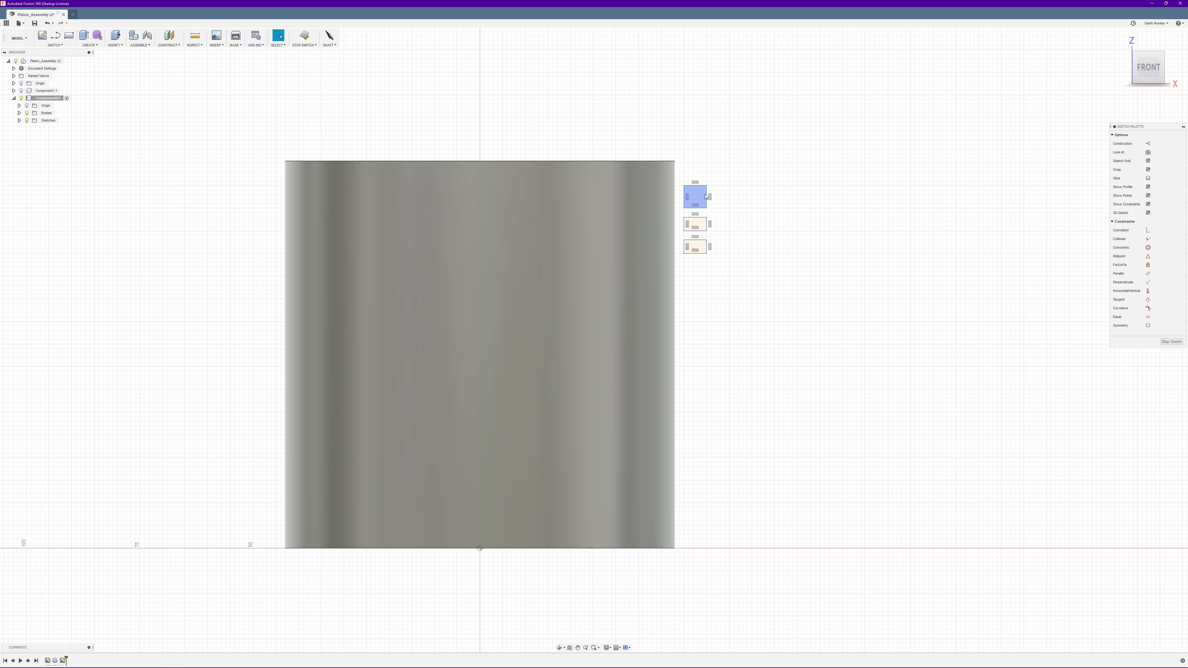
pyautogui.press('d')
pyautogui.click(707, 197)
pyautogui.click(728, 196)
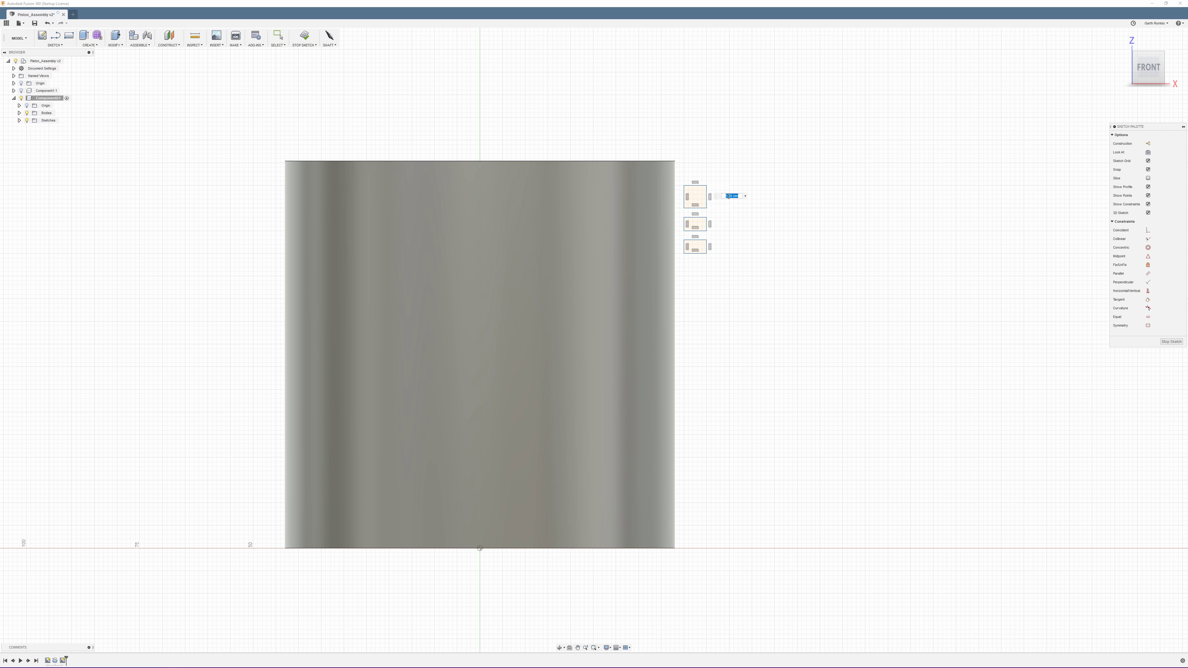
pyautogui.write('4.3')
pyautogui.press('Return')
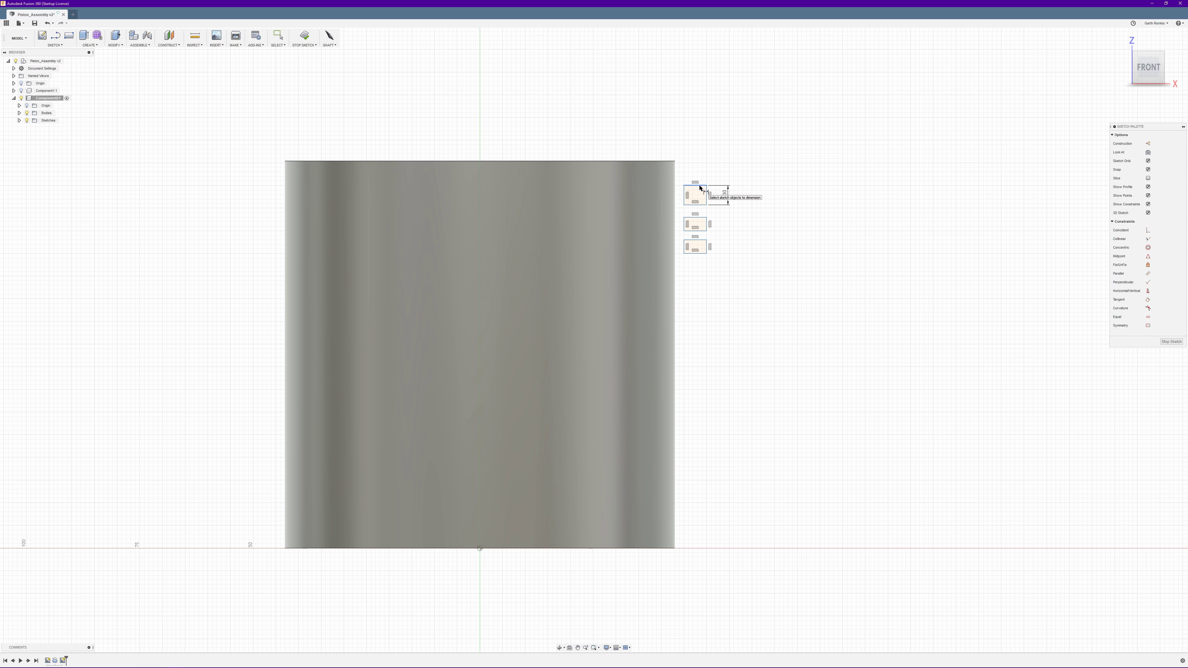
pyautogui.click(700, 187)
pyautogui.click(702, 170)
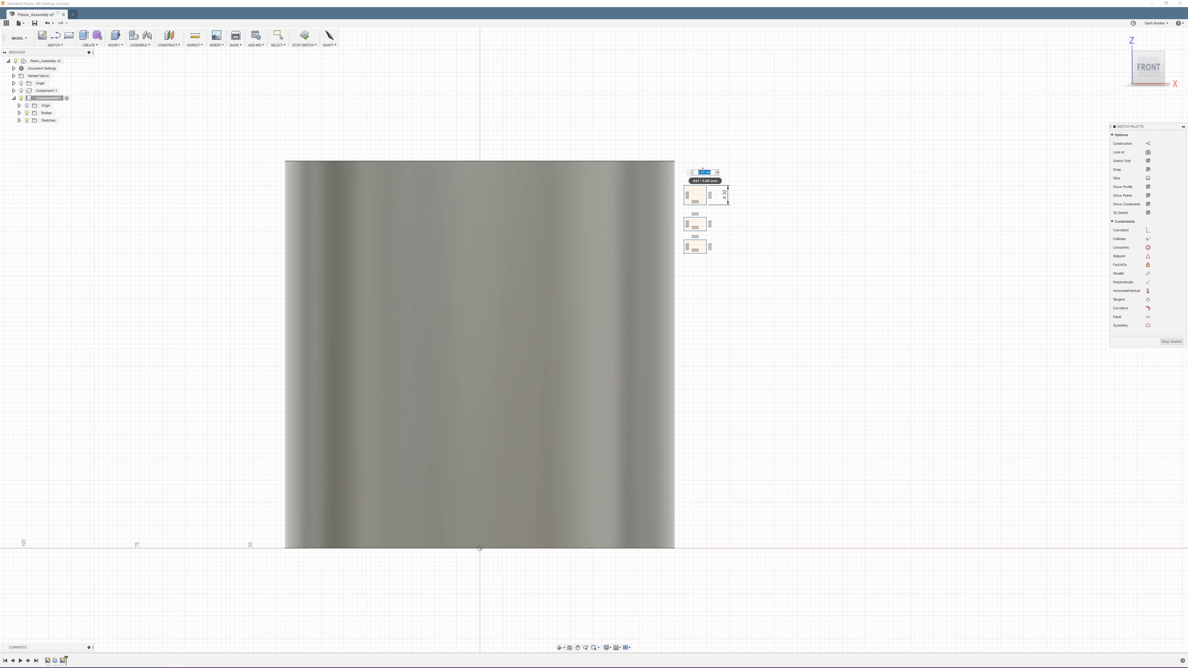
pyautogui.write('4.7')
pyautogui.press('Return')
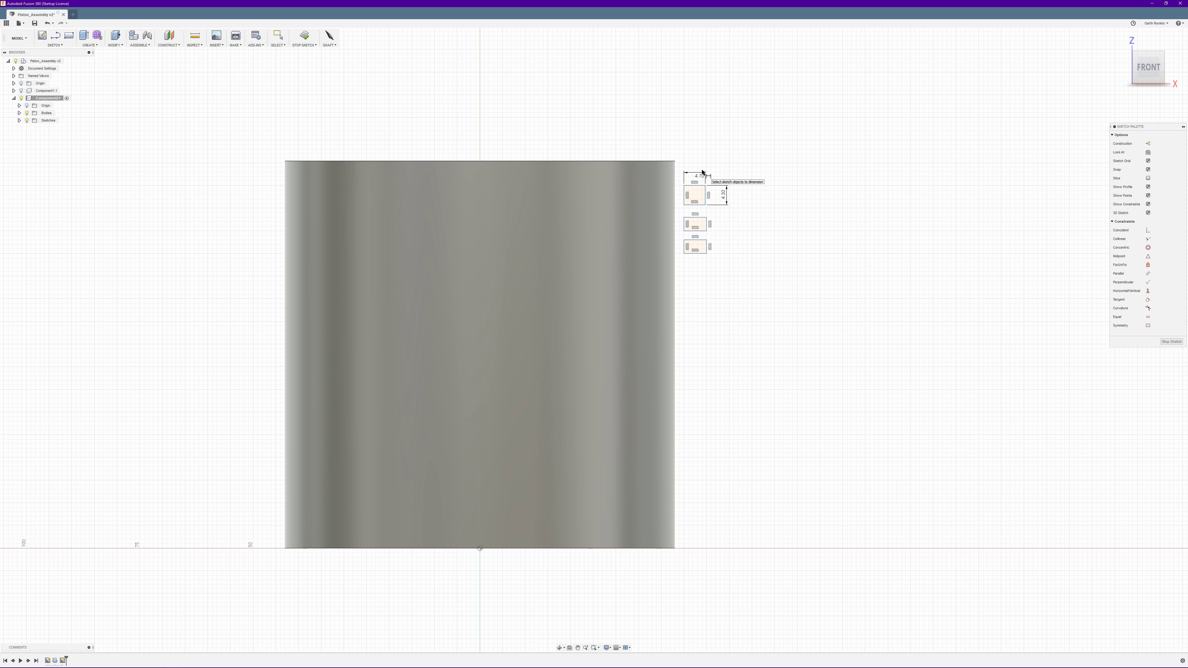
# Delete the two rectangles below the top one.
pyautogui.press('Escape')
pyautogui.moveTo(680, 209); pyautogui.dragTo(756, 292)
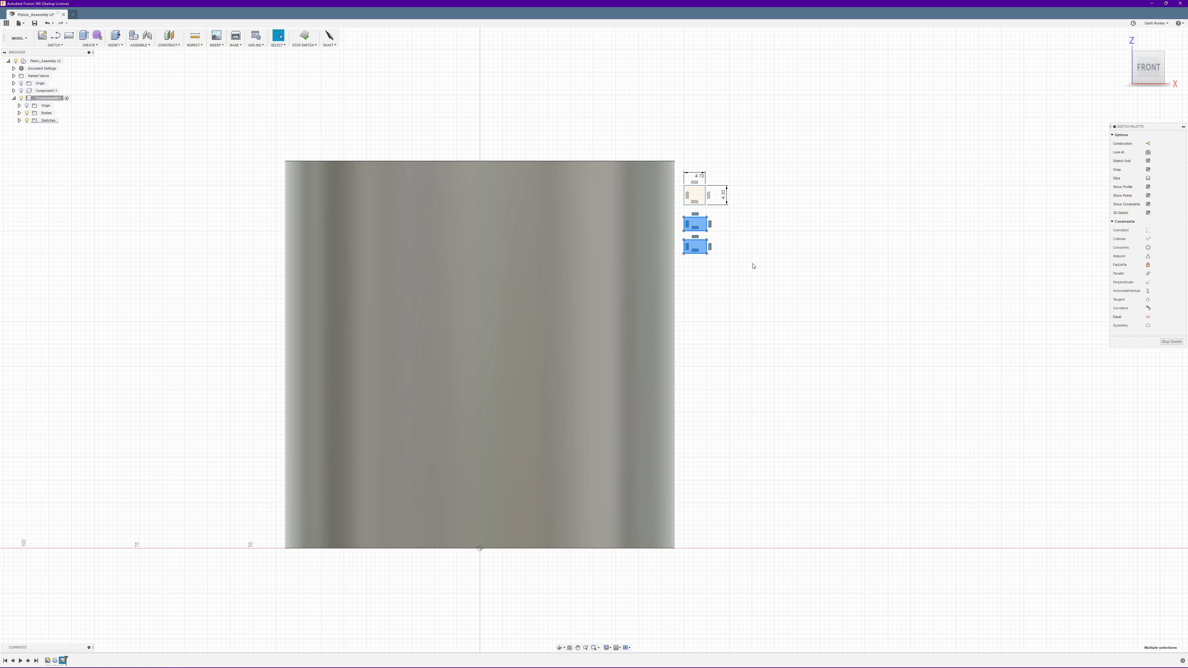
pyautogui.press('Delete')
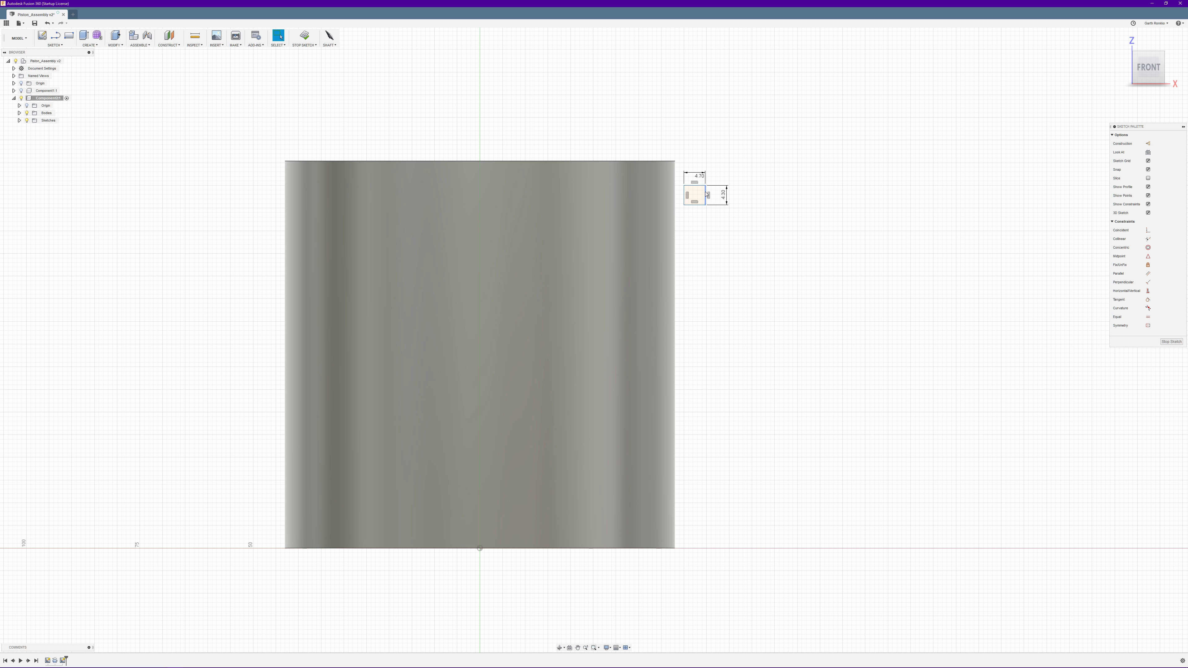
# Copy the 4.7 × 4.3 groove rectangle 6 mm and 14 mm down, stacking three grooves.
pyautogui.doubleClick(706, 194)
pyautogui.press('m')
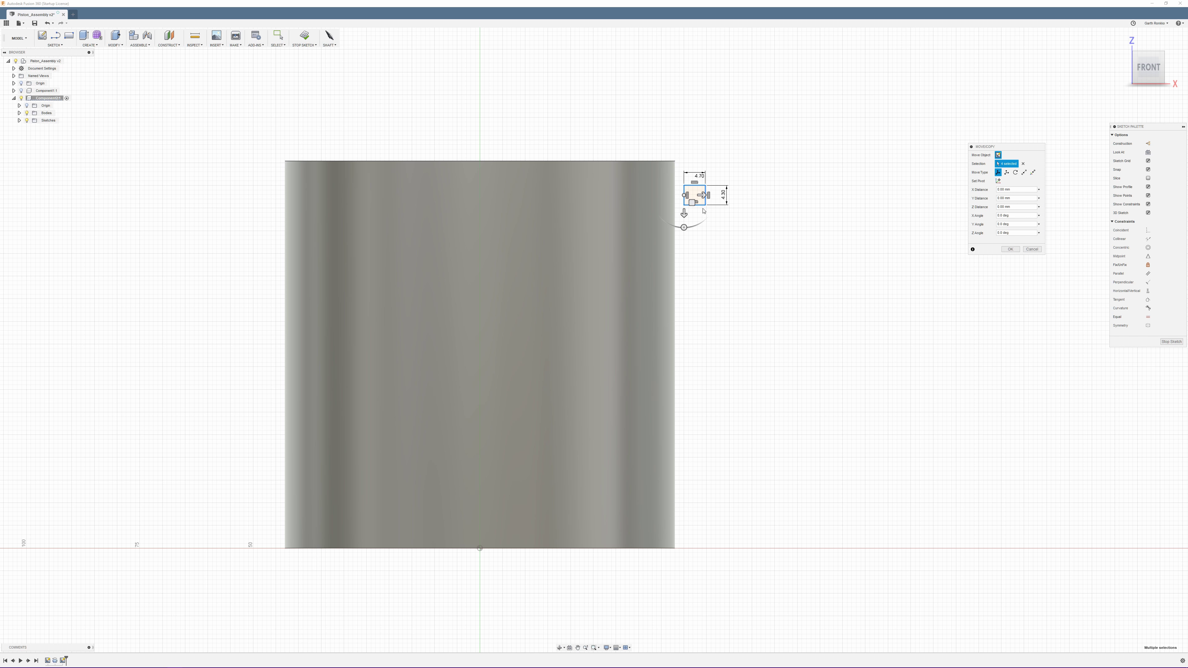
pyautogui.moveTo(685, 214); pyautogui.dragTo(691, 244)
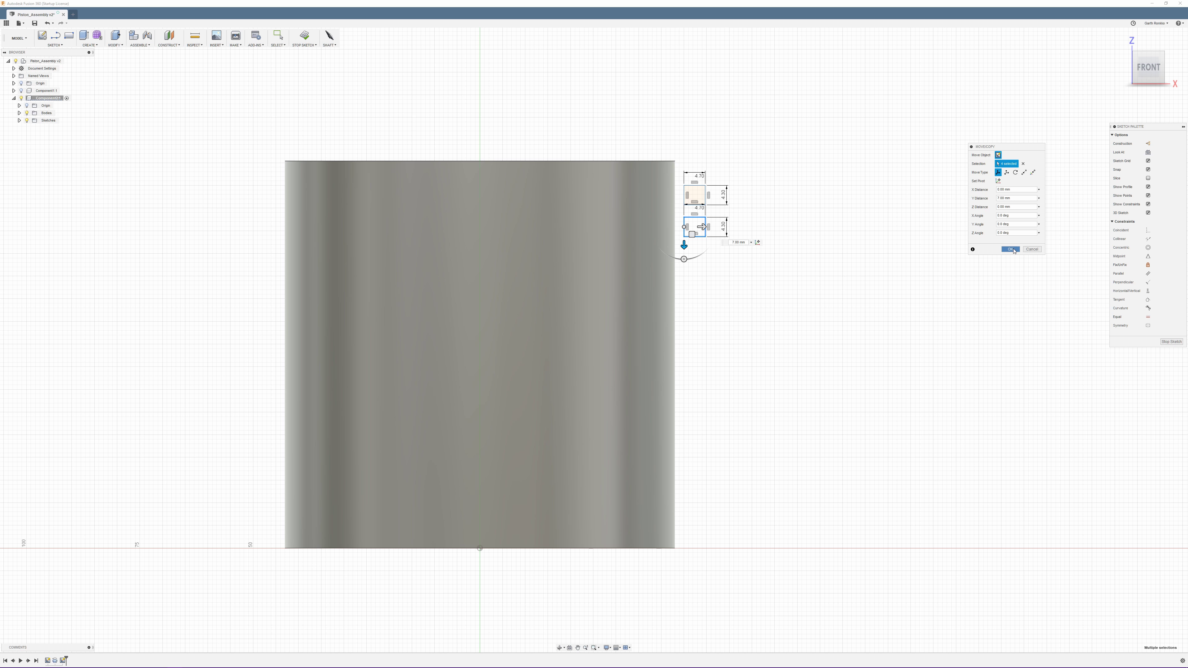
pyautogui.click(1010, 249)
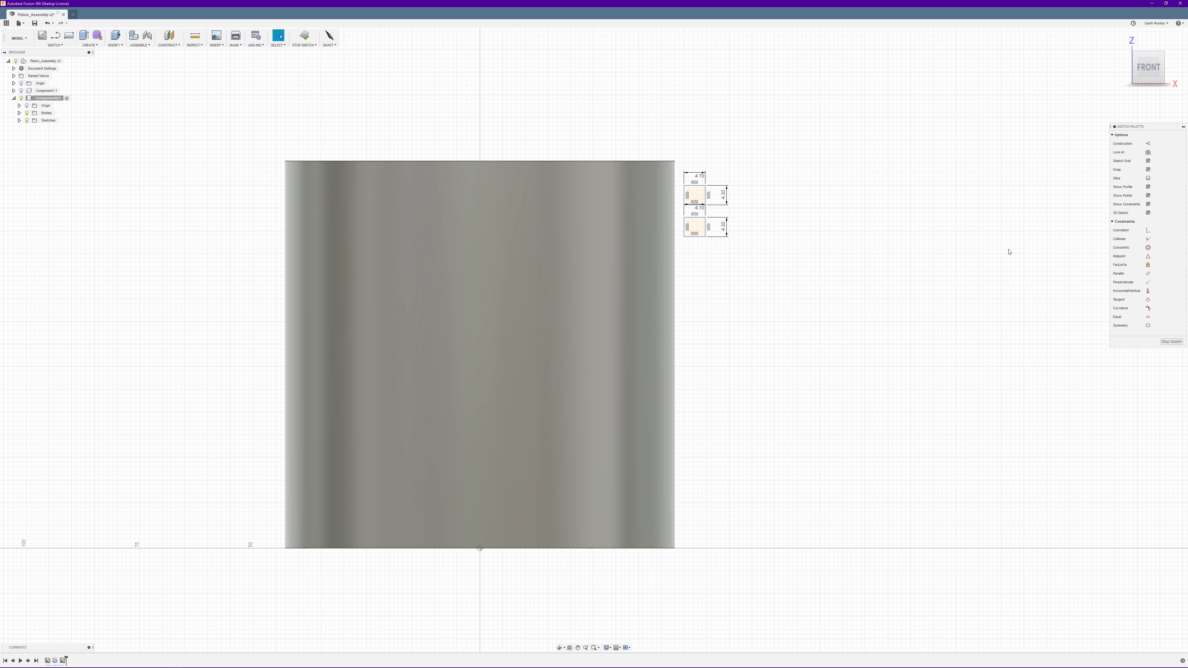
pyautogui.doubleClick(706, 197)
pyautogui.press('m')
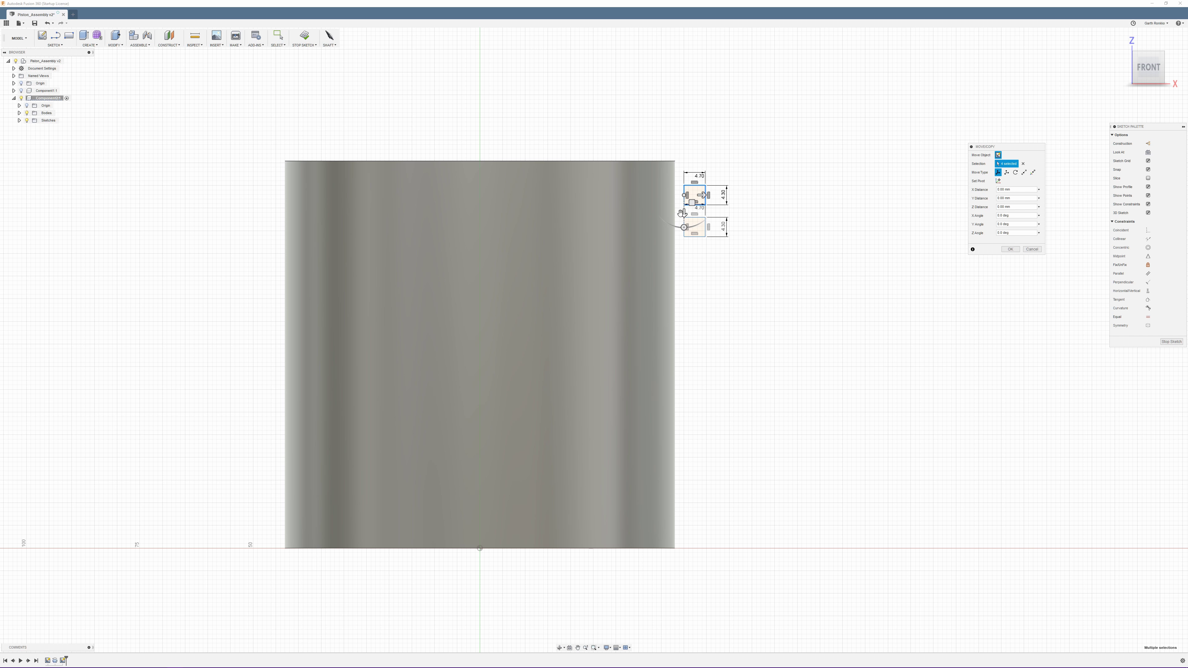
pyautogui.moveTo(685, 213); pyautogui.dragTo(696, 280)
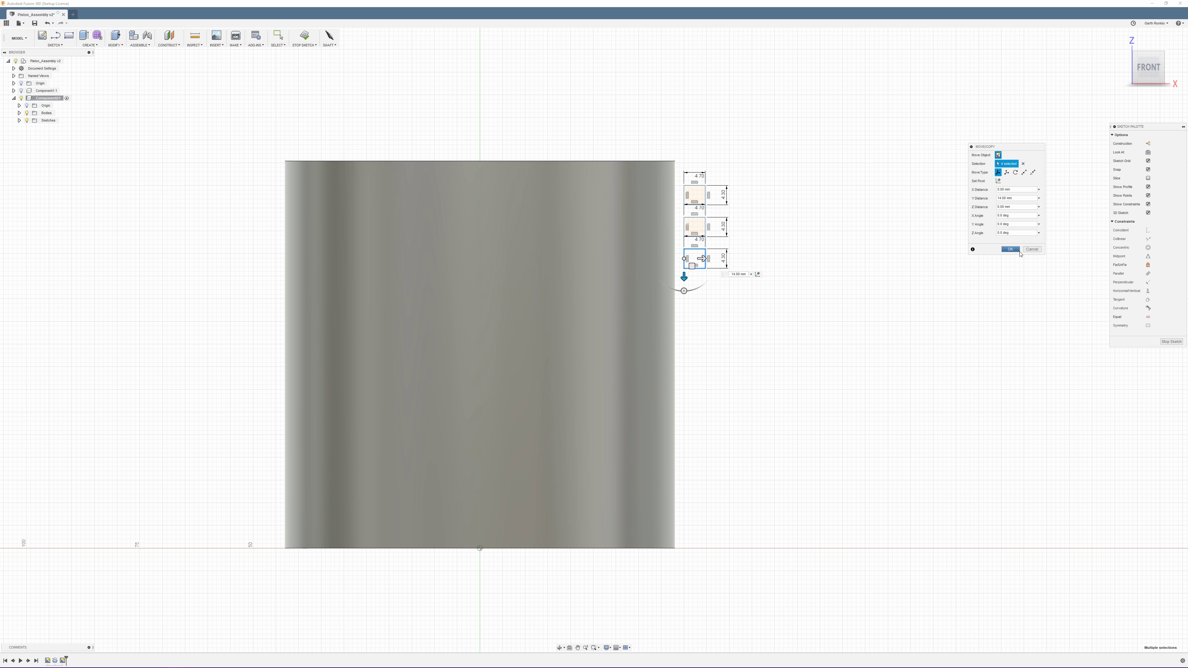
pyautogui.click(1010, 249)
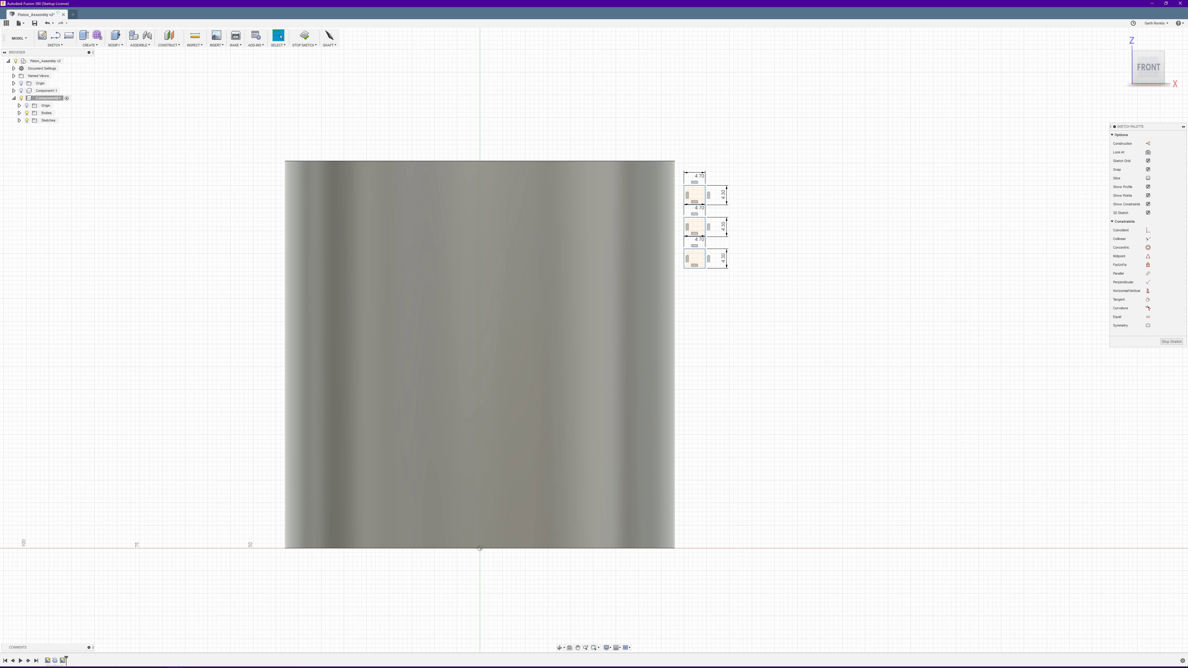
# Check the groove dimensions on piston.jpg in Photo Viewer, then return to Fusion 360.
pyautogui.moveTo(9, 665)
pyautogui.click(159, 662)
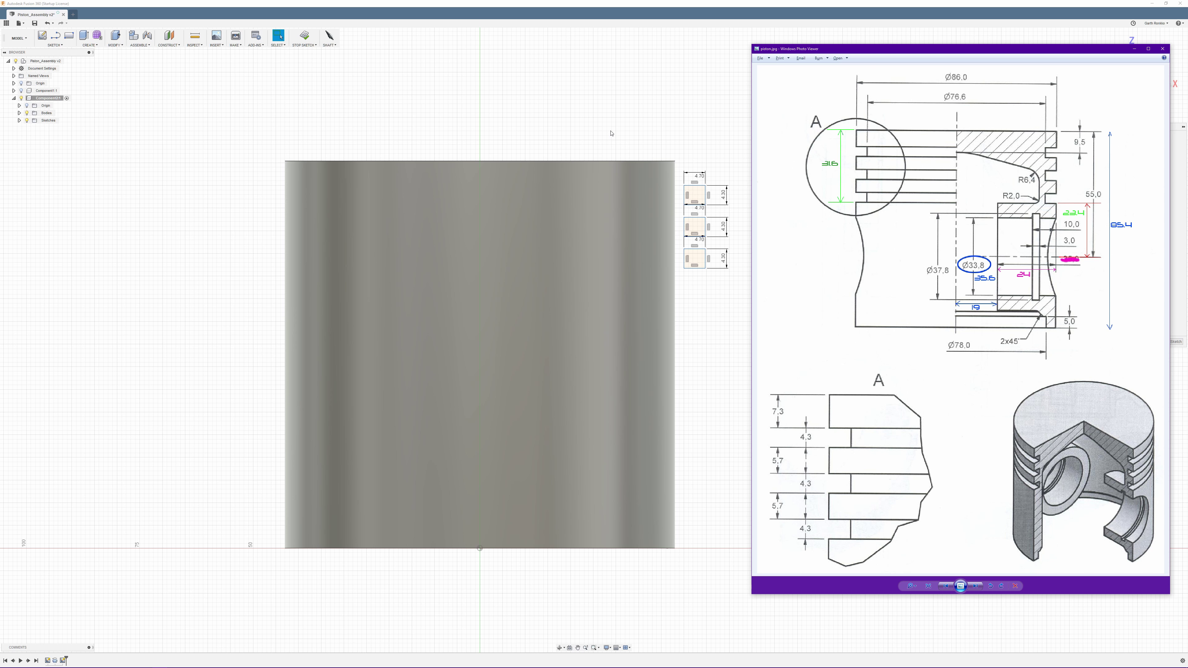
pyautogui.click(714, 3)
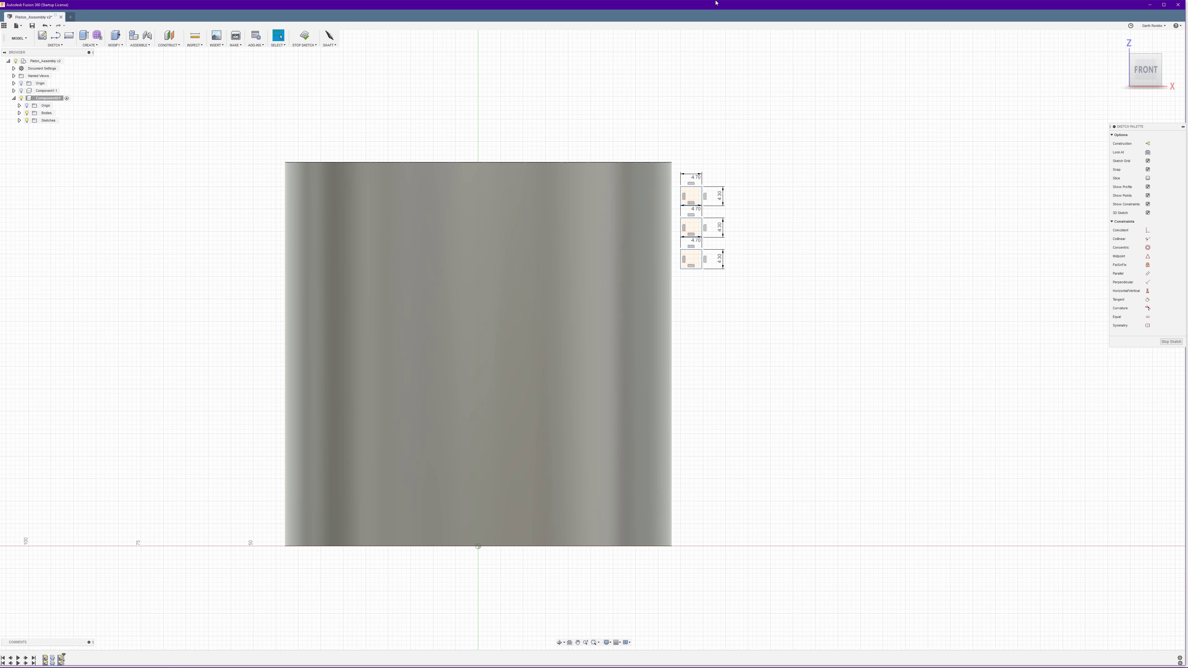
# Maximize Fusion 360 and undo an accidental drag of the groove rectangles.
pyautogui.doubleClick(695, 5)
pyautogui.moveTo(676, 146); pyautogui.dragTo(745, 324)
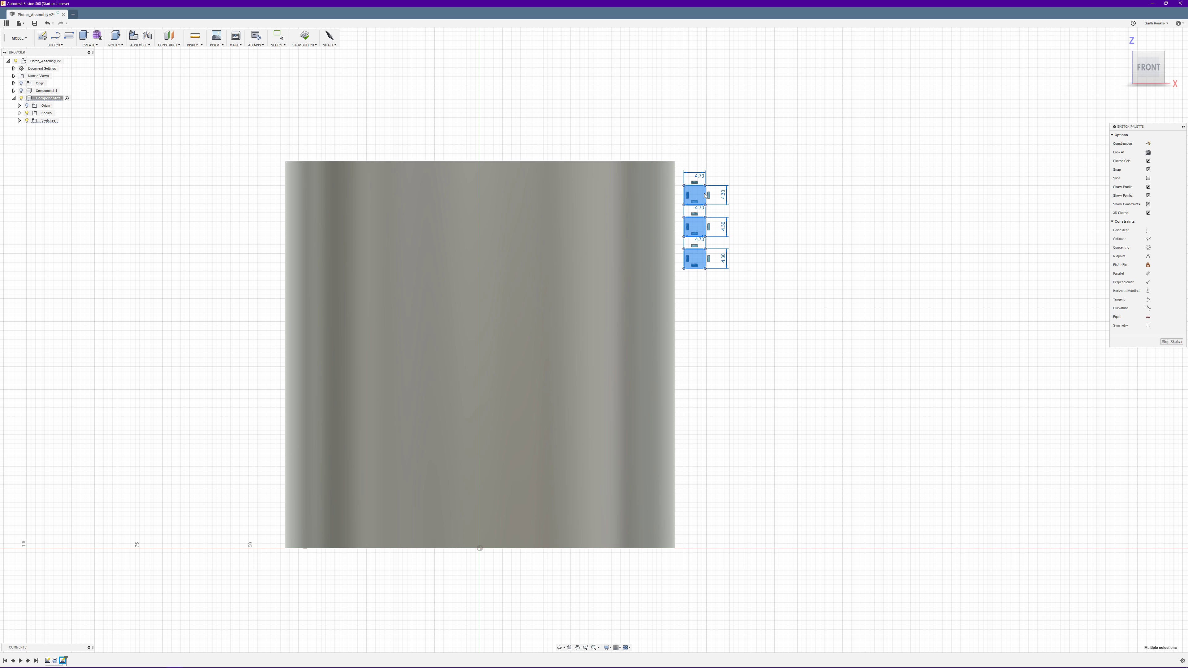
pyautogui.moveTo(707, 195); pyautogui.dragTo(676, 197)
pyautogui.press('Escape')
pyautogui.hotkey('ctrl', 'z')
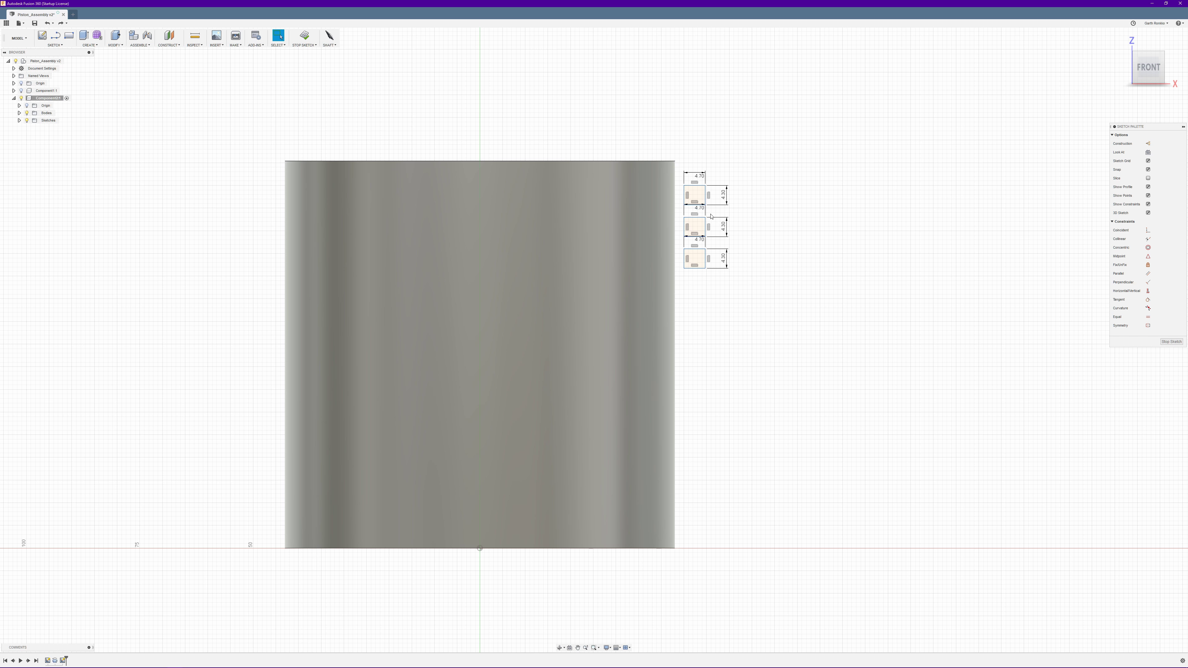
# Start Move/Copy on the three groove rectangles and preview them shifted sideways along X.
pyautogui.press('m')
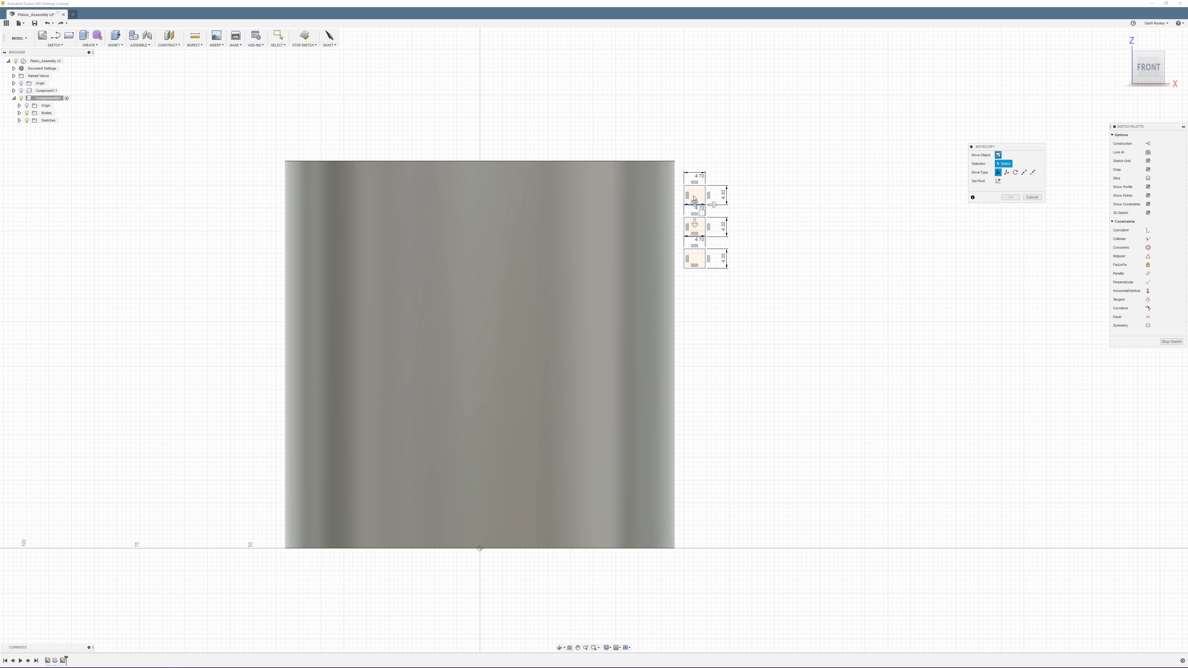
pyautogui.moveTo(673, 162); pyautogui.dragTo(769, 332)
pyautogui.moveTo(702, 258); pyautogui.dragTo(671, 258)
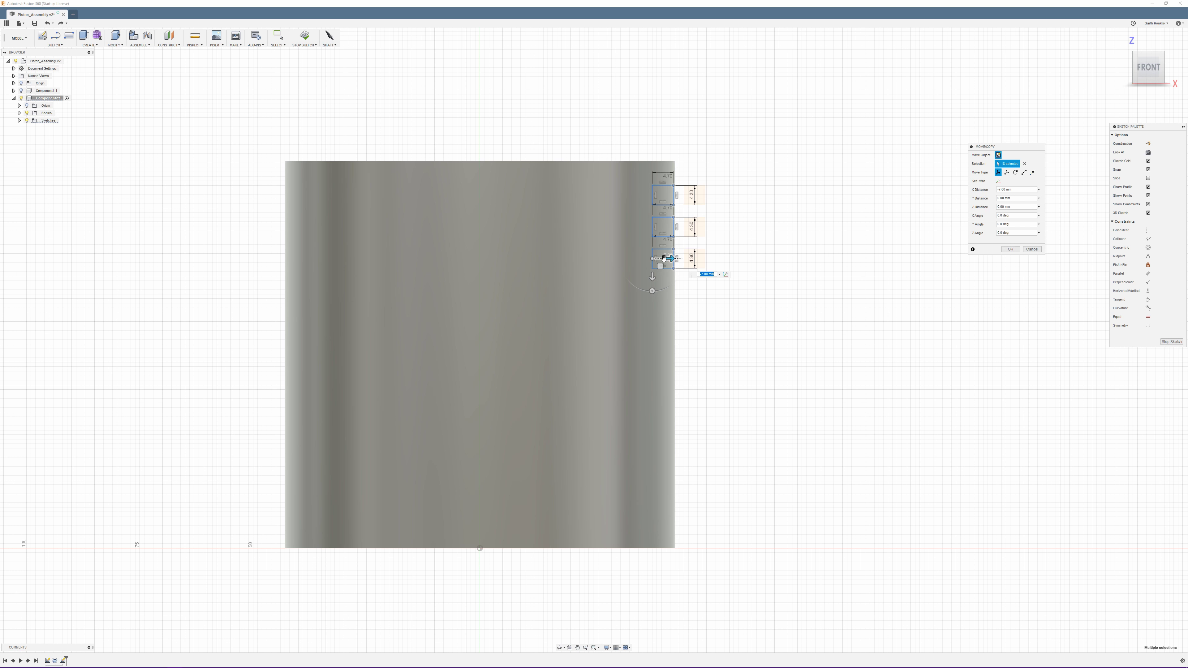
pyautogui.moveTo(668, 259); pyautogui.dragTo(707, 259)
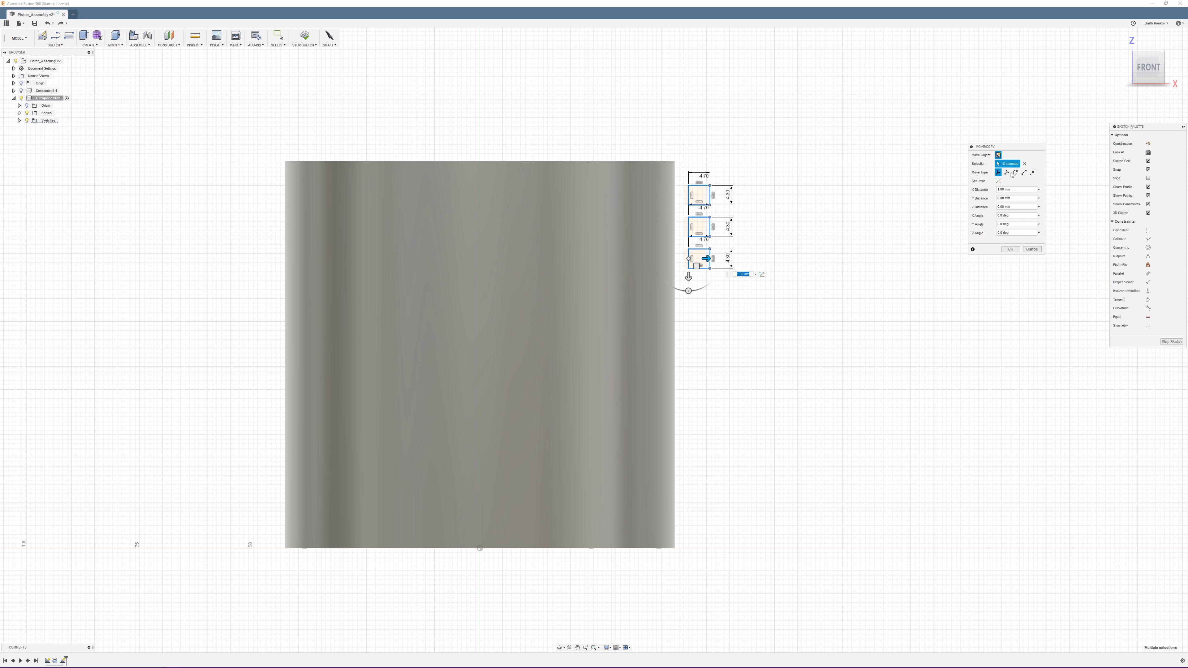
# Snap the groove rectangles' corner to the piston body's top-right corner using Point to Point.
pyautogui.click(1024, 173)
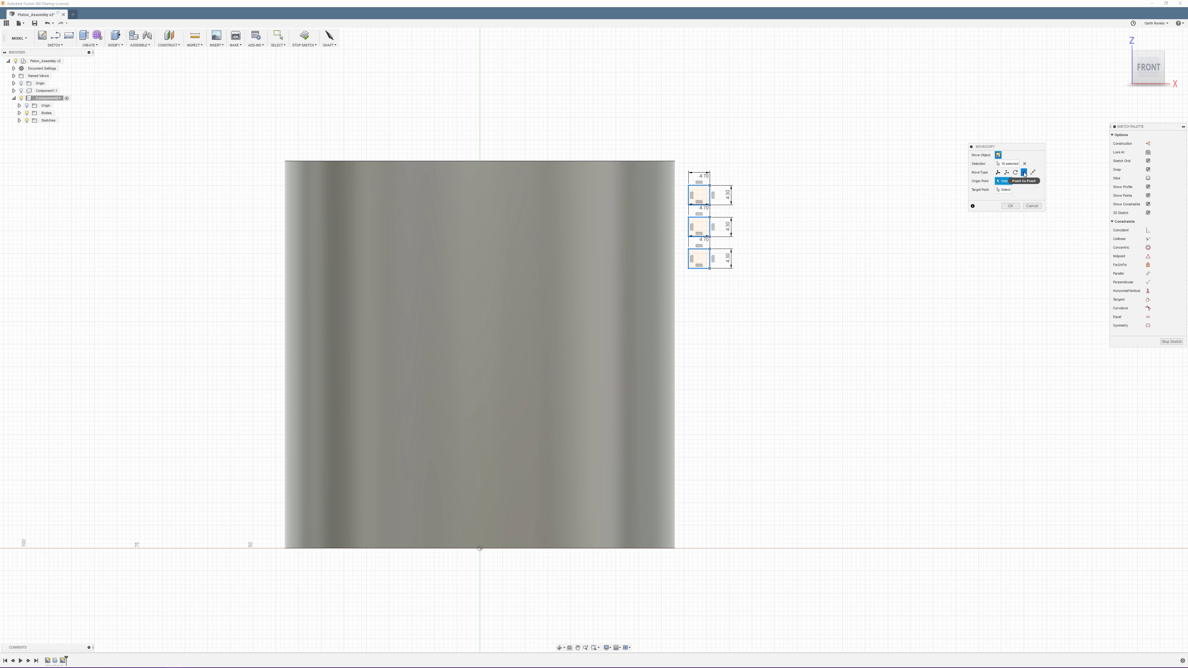
pyautogui.click(675, 161)
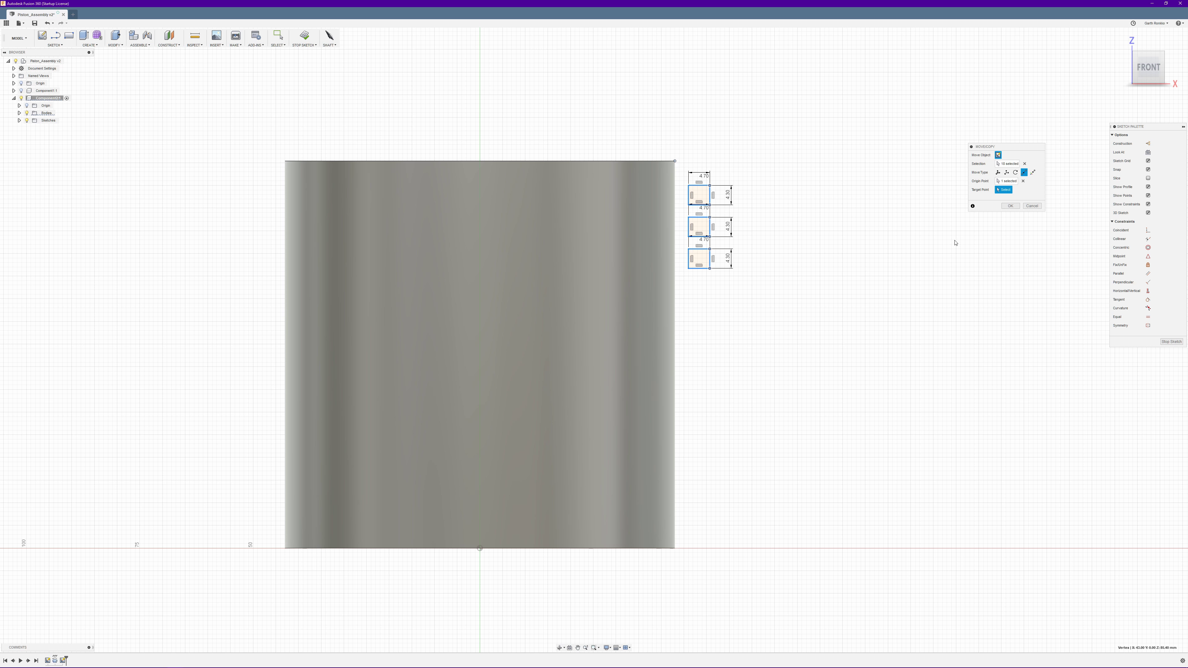
pyautogui.click(1022, 181)
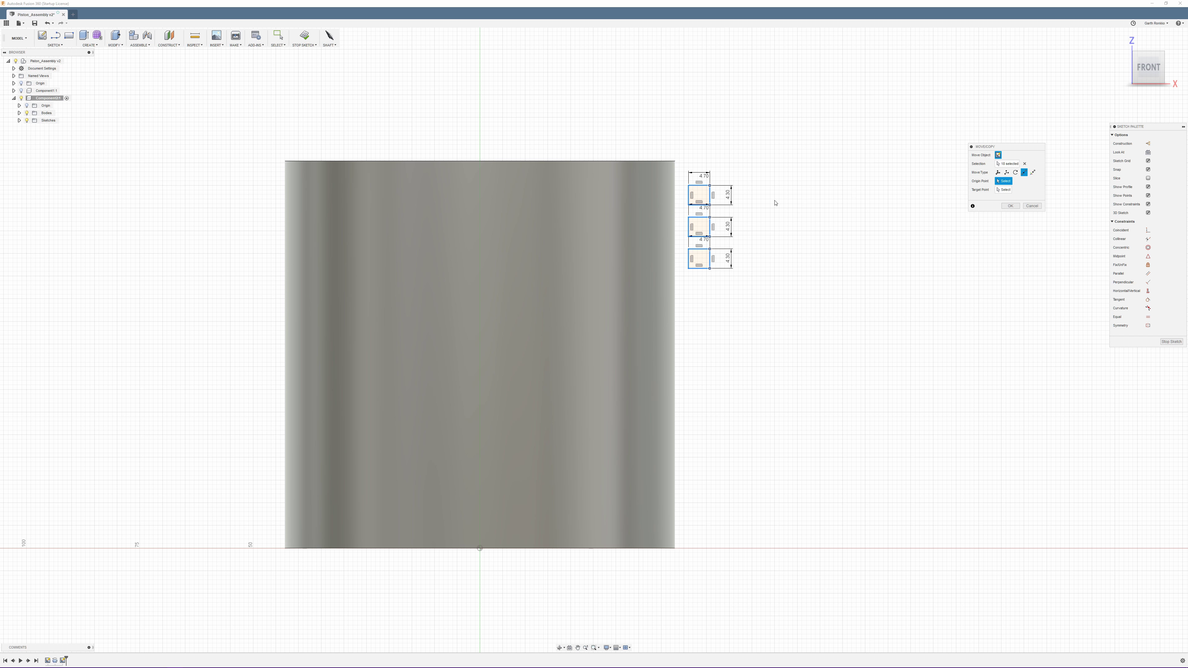
pyautogui.click(710, 186)
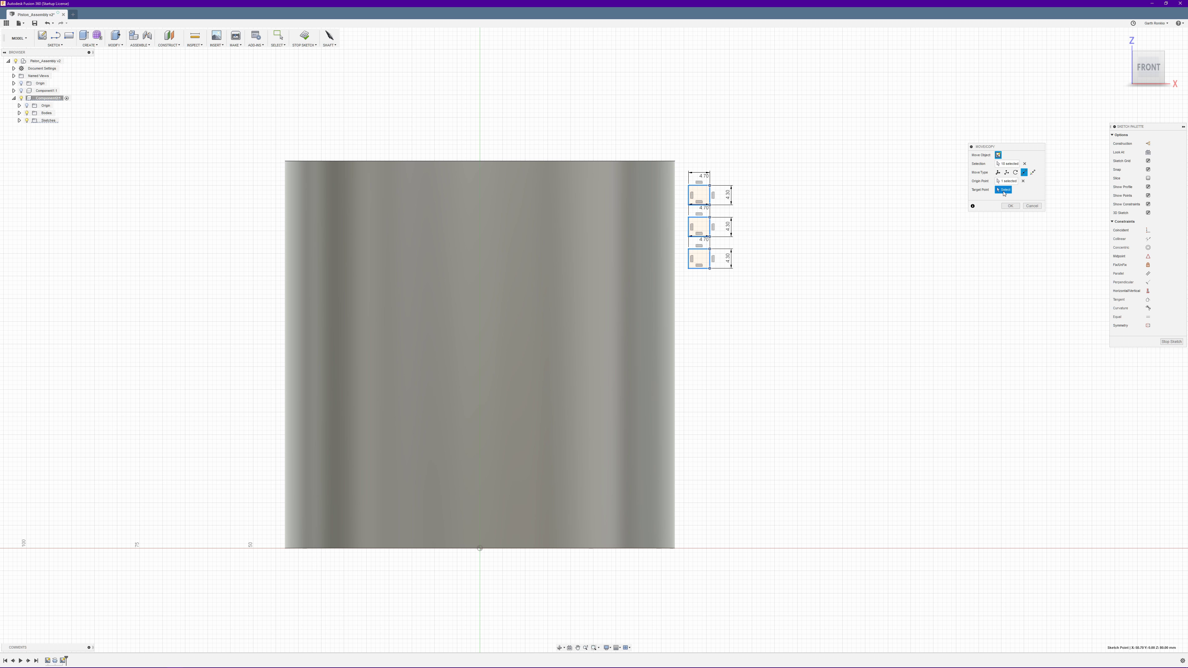
pyautogui.click(675, 160)
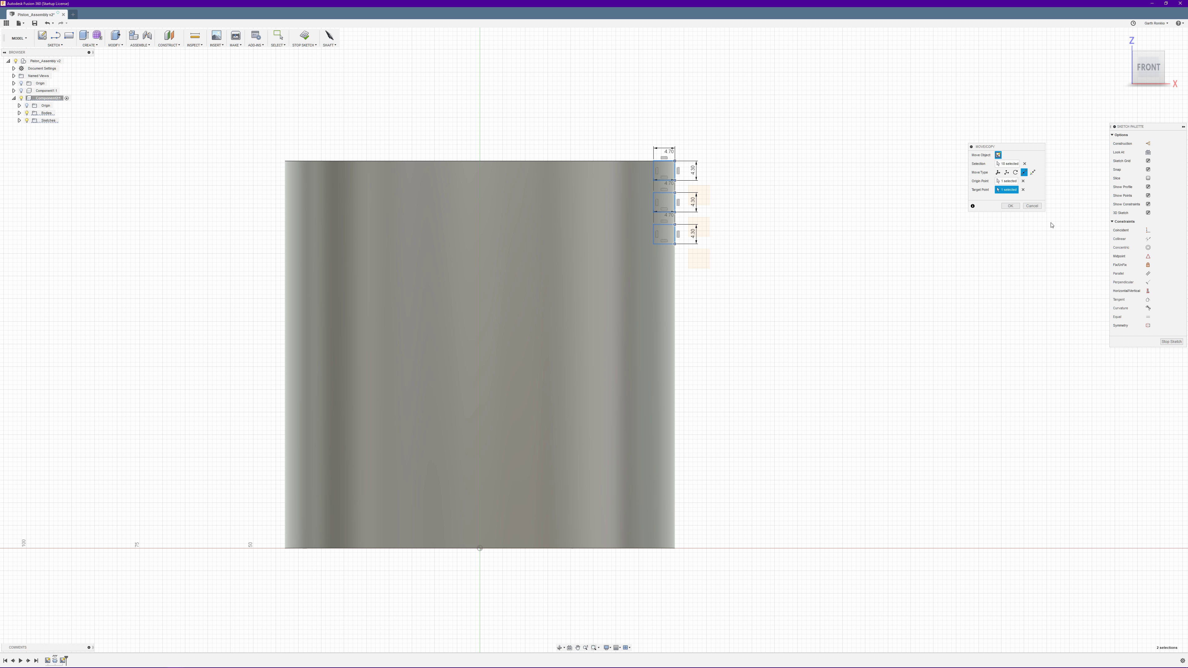
# Lower the groove rectangles 4 mm below the crown with Free Move and commit.
pyautogui.click(998, 173)
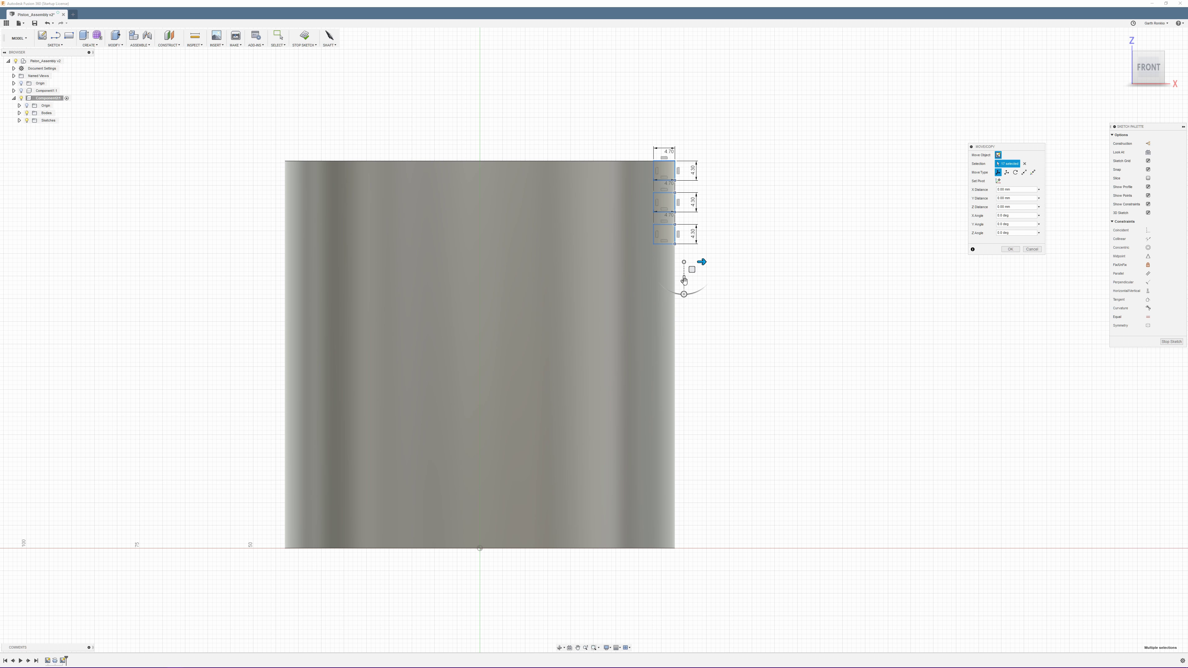
pyautogui.click(683, 280)
pyautogui.moveTo(684, 280); pyautogui.dragTo(684, 299)
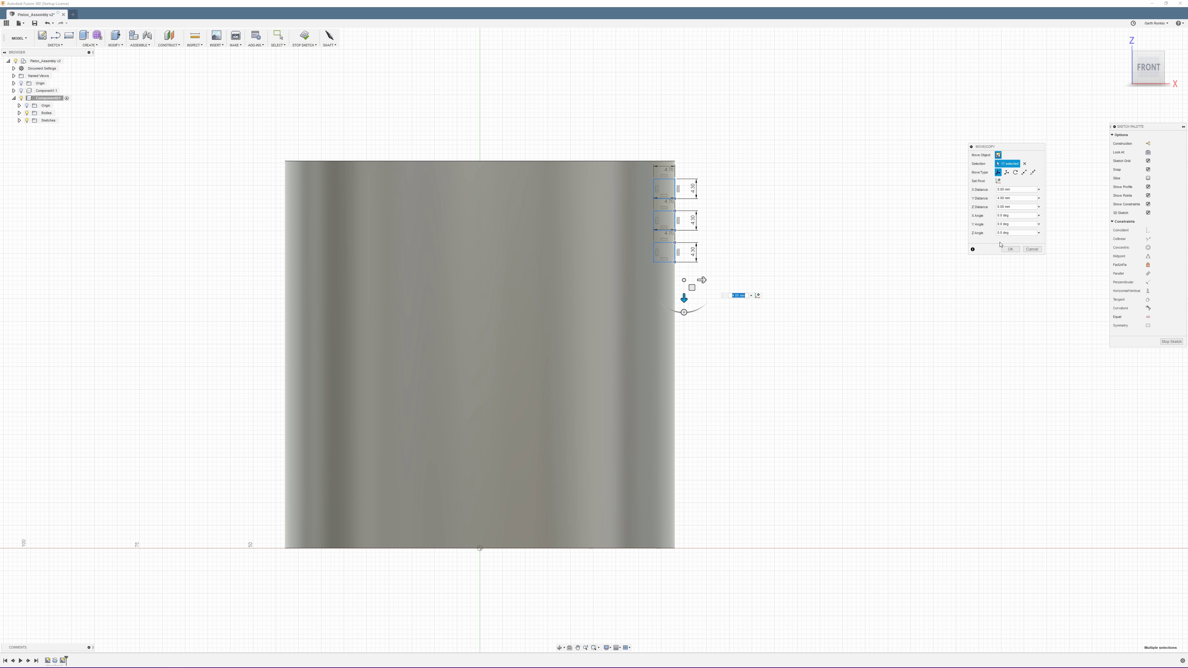
pyautogui.press('Return')
# Dimension the top groove 7.30 mm below the piston's top edge.
pyautogui.scroll(5, 675, 197)
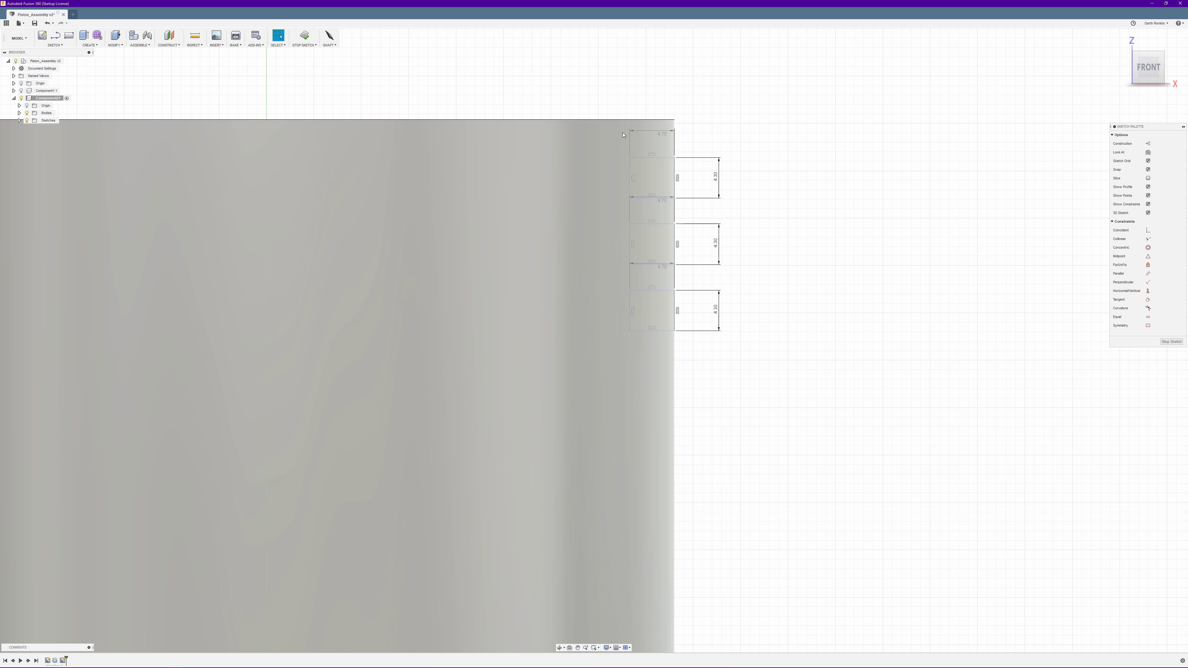
pyautogui.press('d')
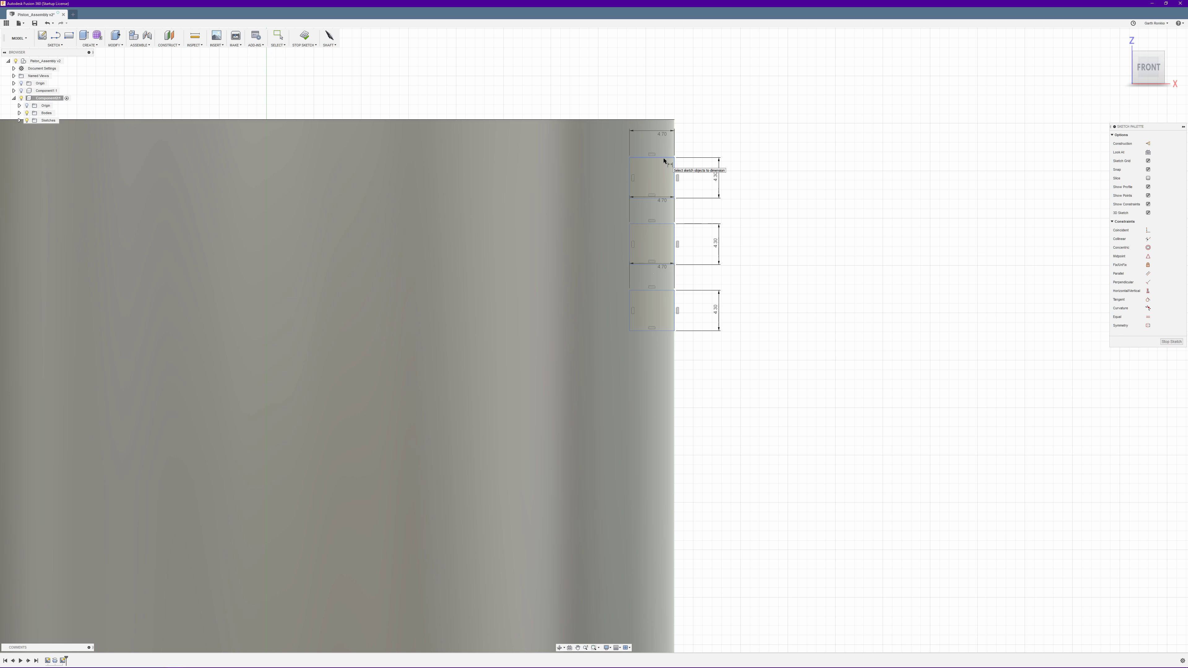
pyautogui.click(654, 121)
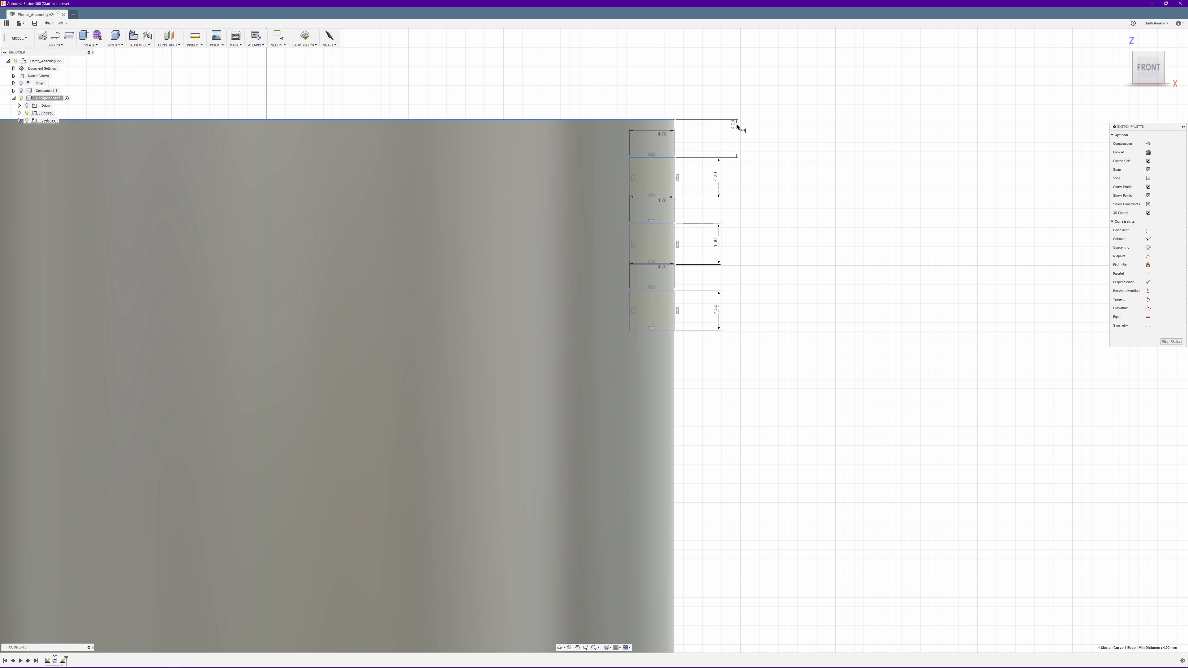
pyautogui.click(738, 125)
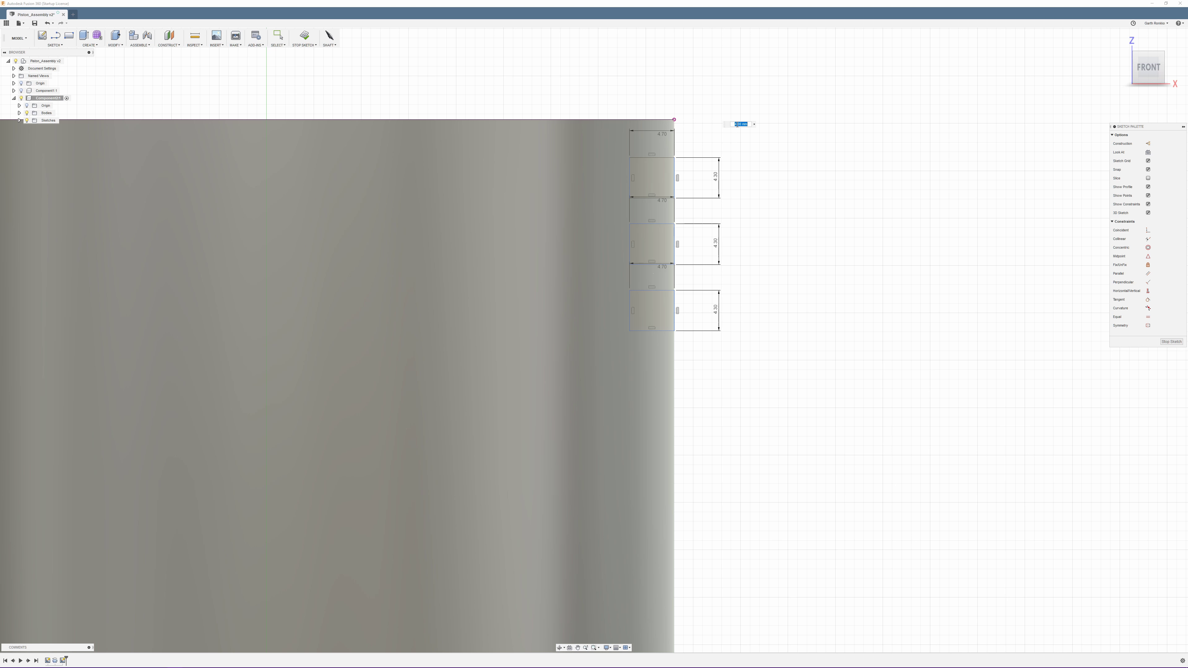
pyautogui.write('7.3')
pyautogui.press('Return')
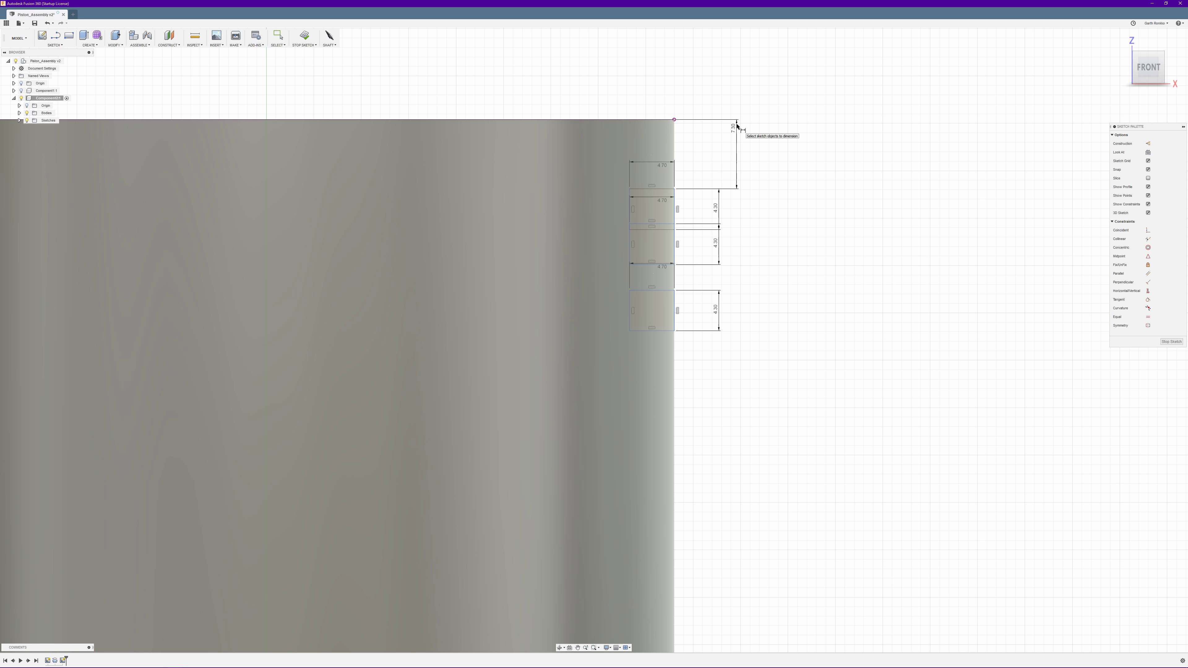
# View detail A's 7.3, 4.3 and 5.7 groove spacings in Photo Viewer, then switch back.
pyautogui.click(160, 662)
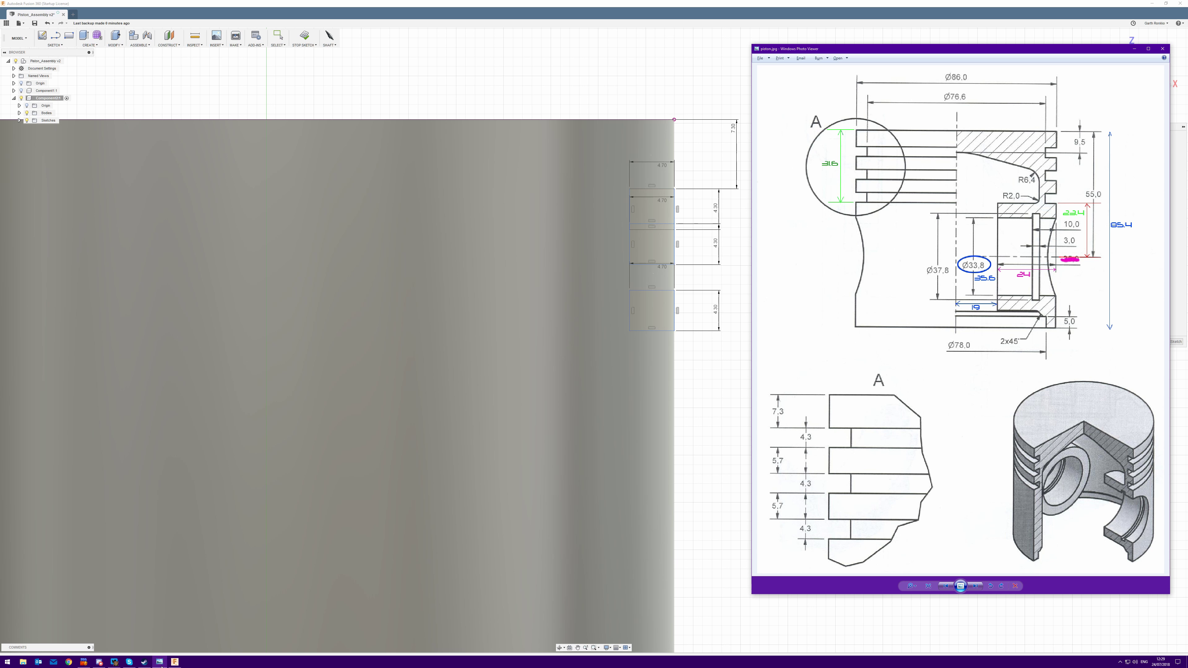
pyautogui.hotkey('alt', 'Tab')
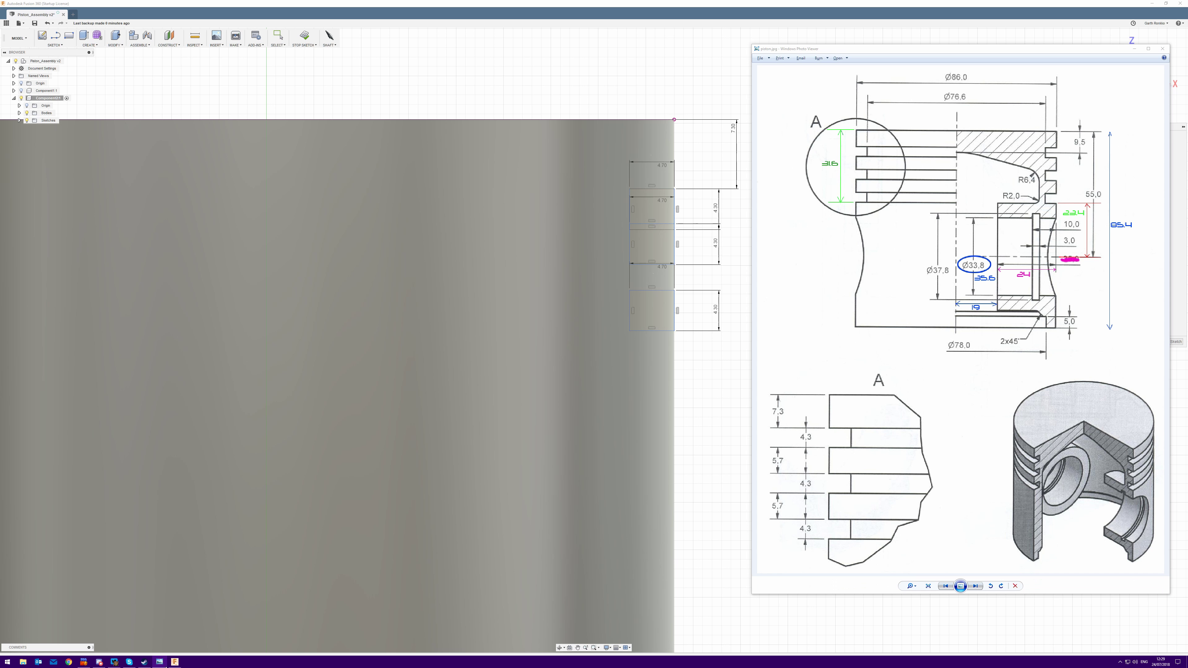
# Select the two lower groove rectangles and move them 2 mm down the piston wall.
pyautogui.click(225, 612)
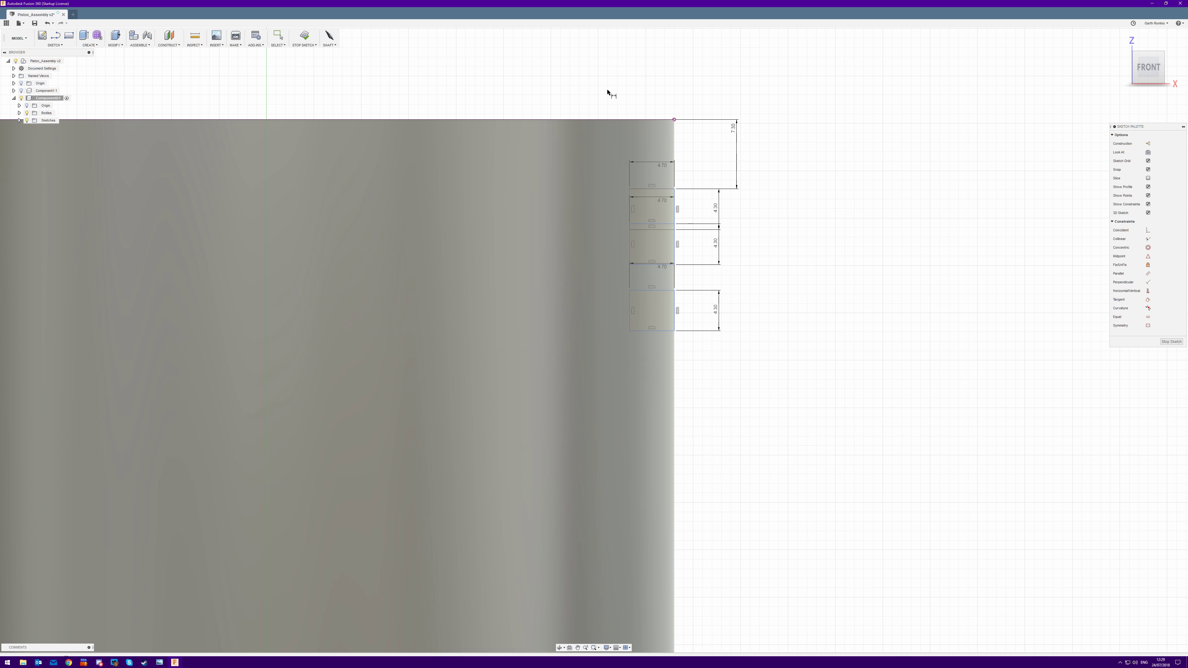
pyautogui.scroll(3, 652, 187)
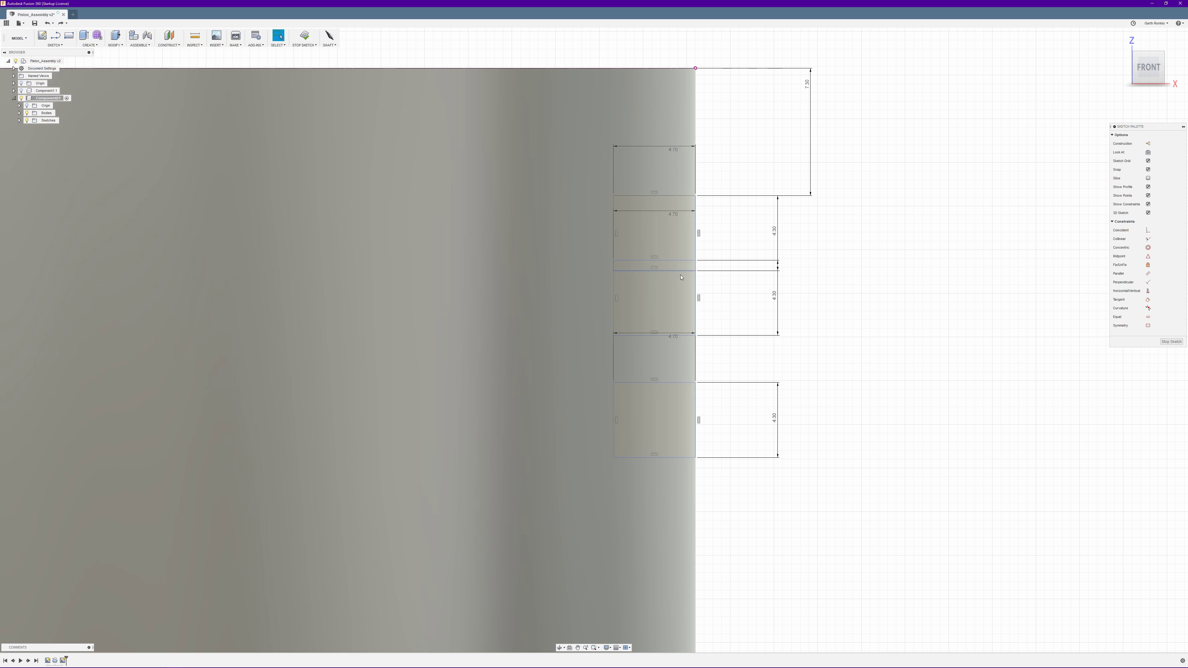
pyautogui.scroll(2, 673, 269)
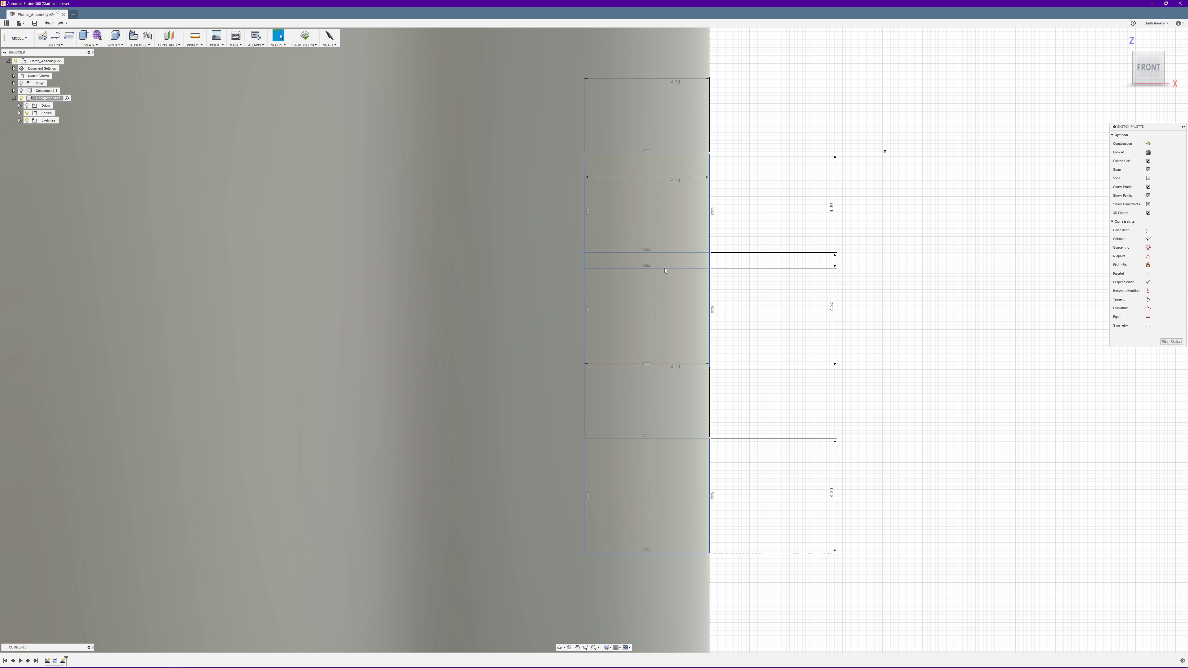
pyautogui.click(665, 269)
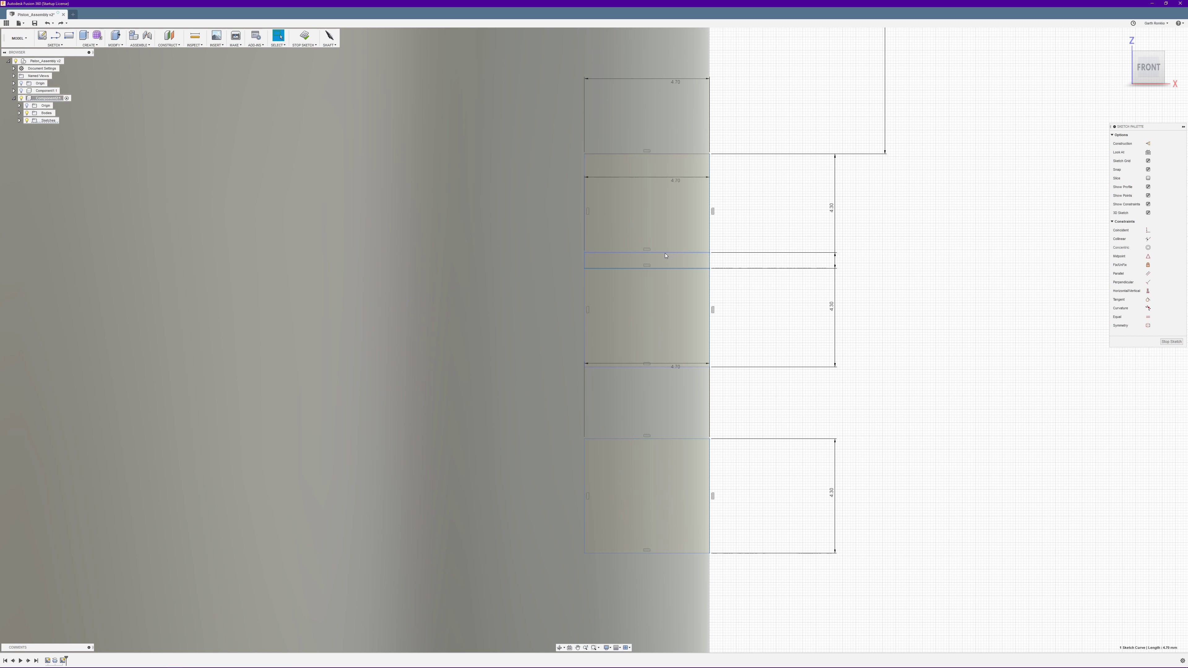
pyautogui.keyDown('ctrl'); pyautogui.click(666, 253); pyautogui.keyUp('ctrl')
pyautogui.scroll(2, 618, 358)
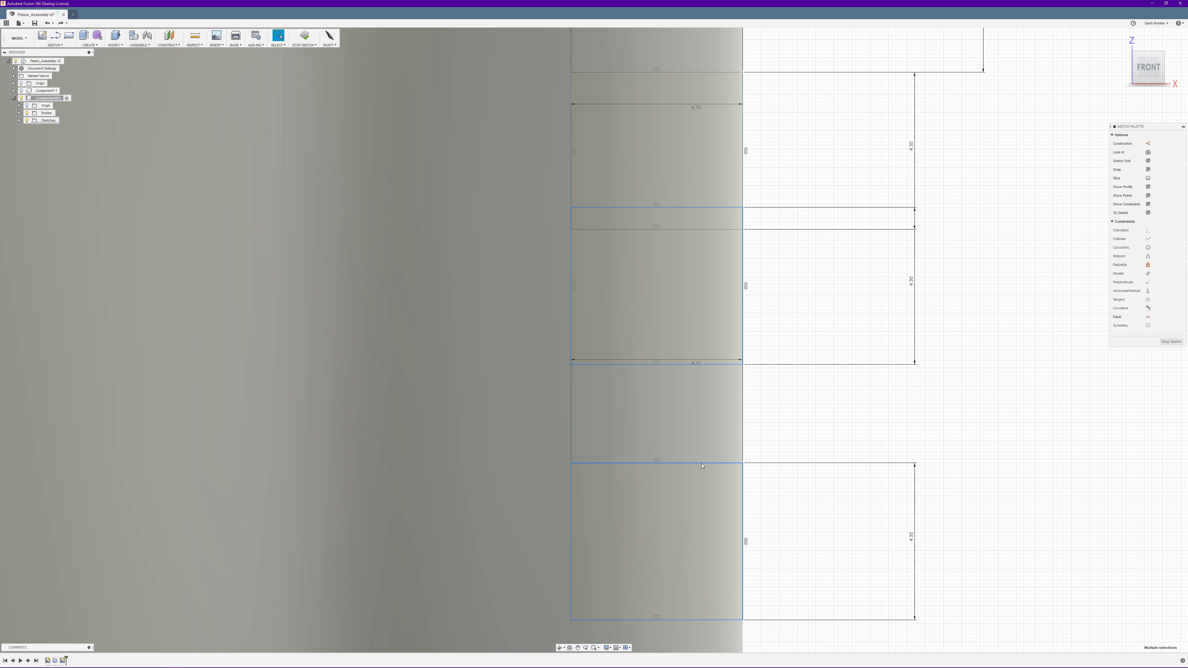
pyautogui.scroll(-3, 722, 426)
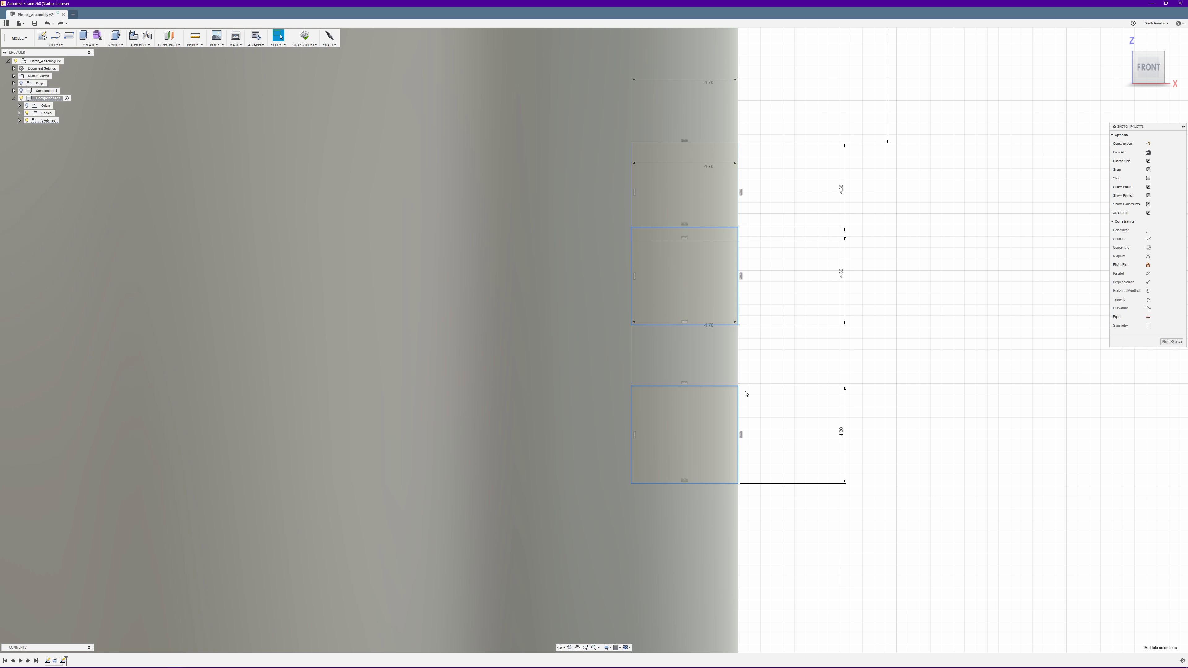
pyautogui.press('m')
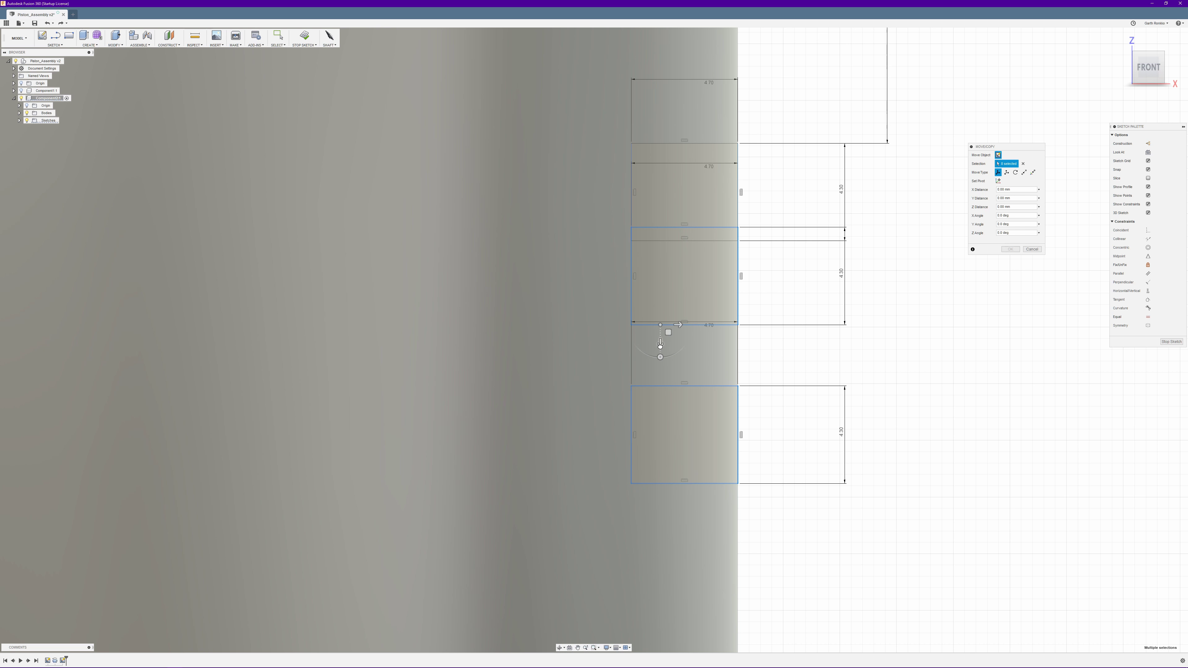
pyautogui.moveTo(661, 343); pyautogui.dragTo(663, 387)
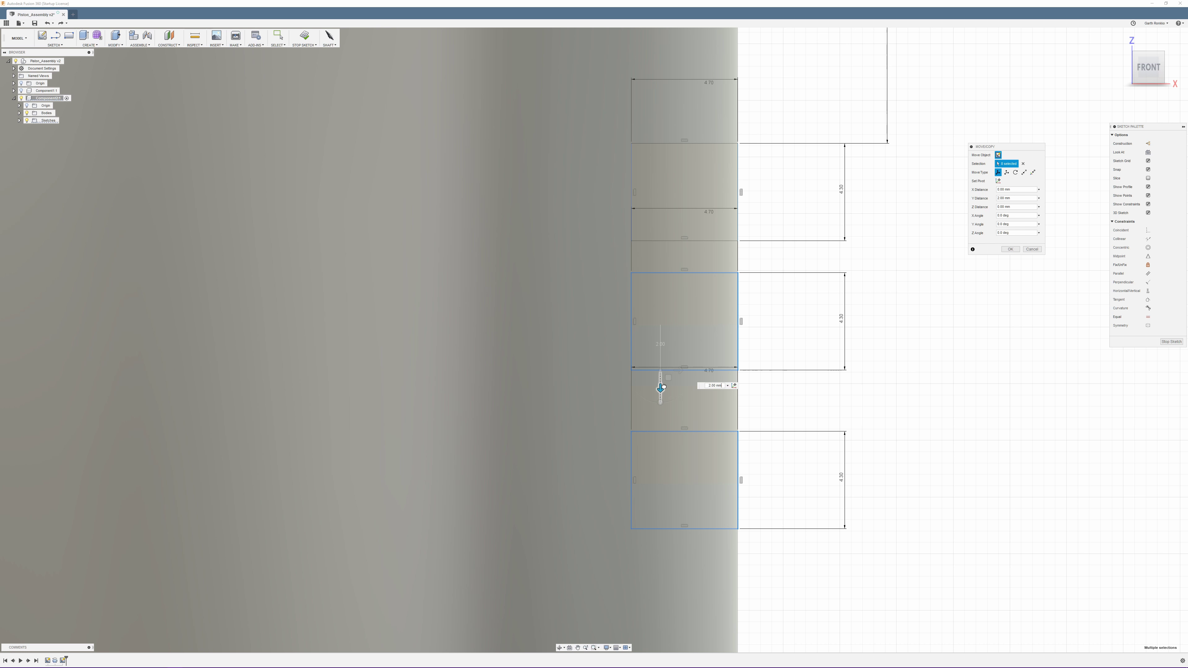
pyautogui.click(1010, 249)
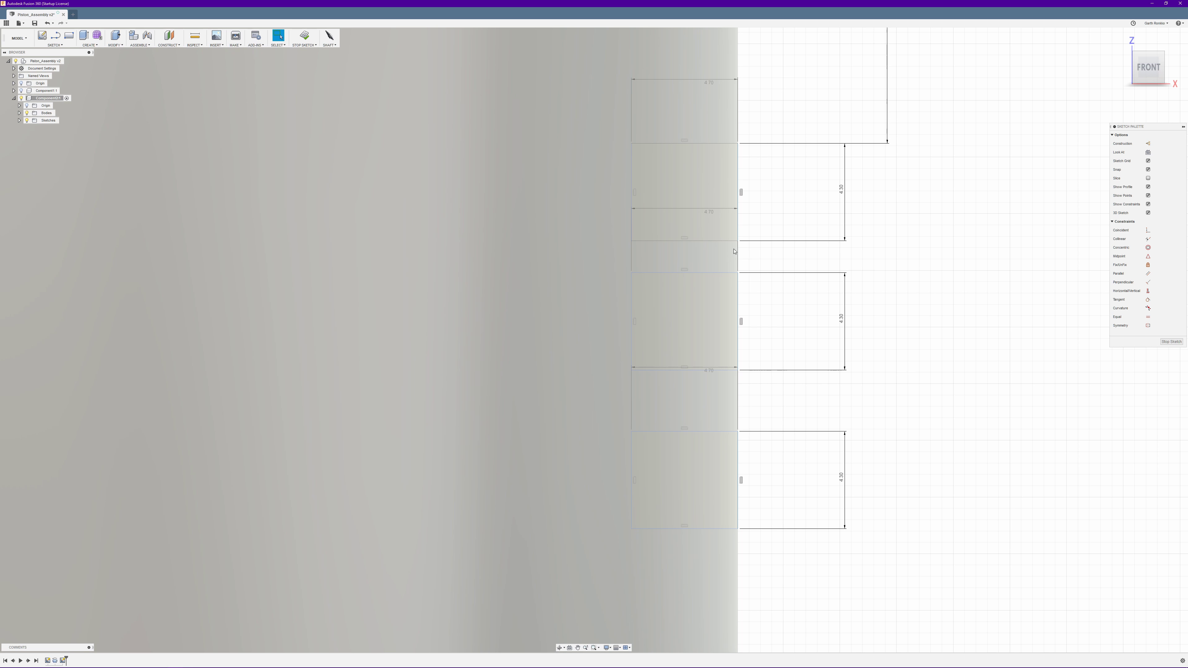
# Dimension the gap between the top and middle grooves to 5.70 mm.
pyautogui.press('d')
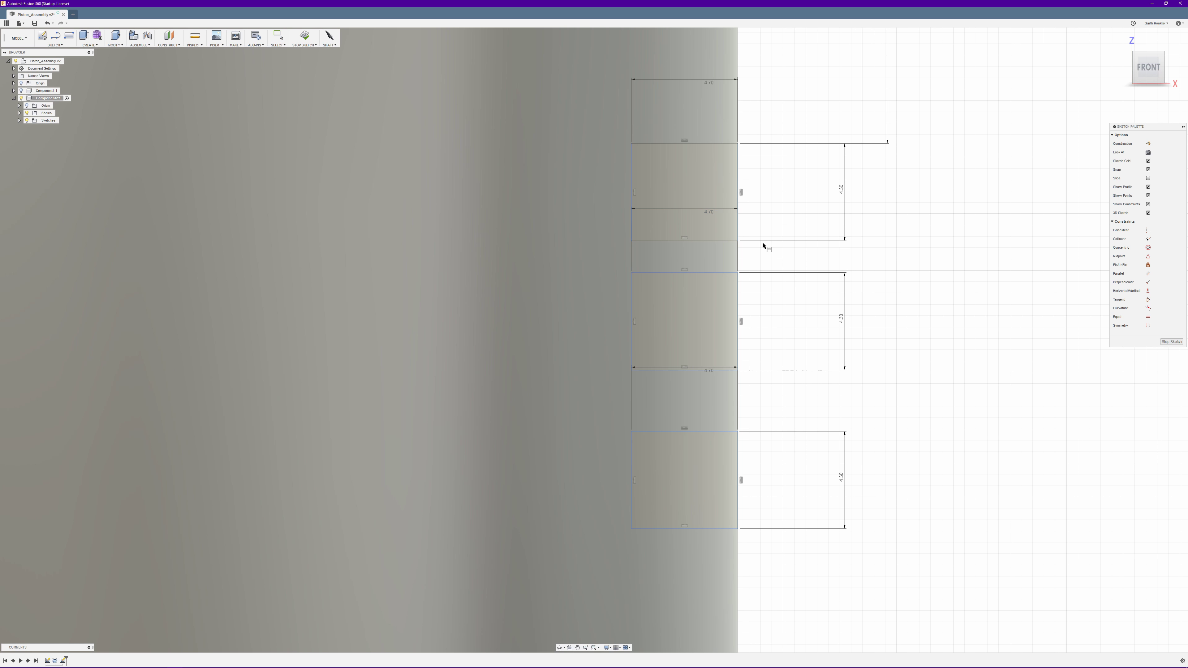
pyautogui.click(715, 241)
pyautogui.click(893, 254)
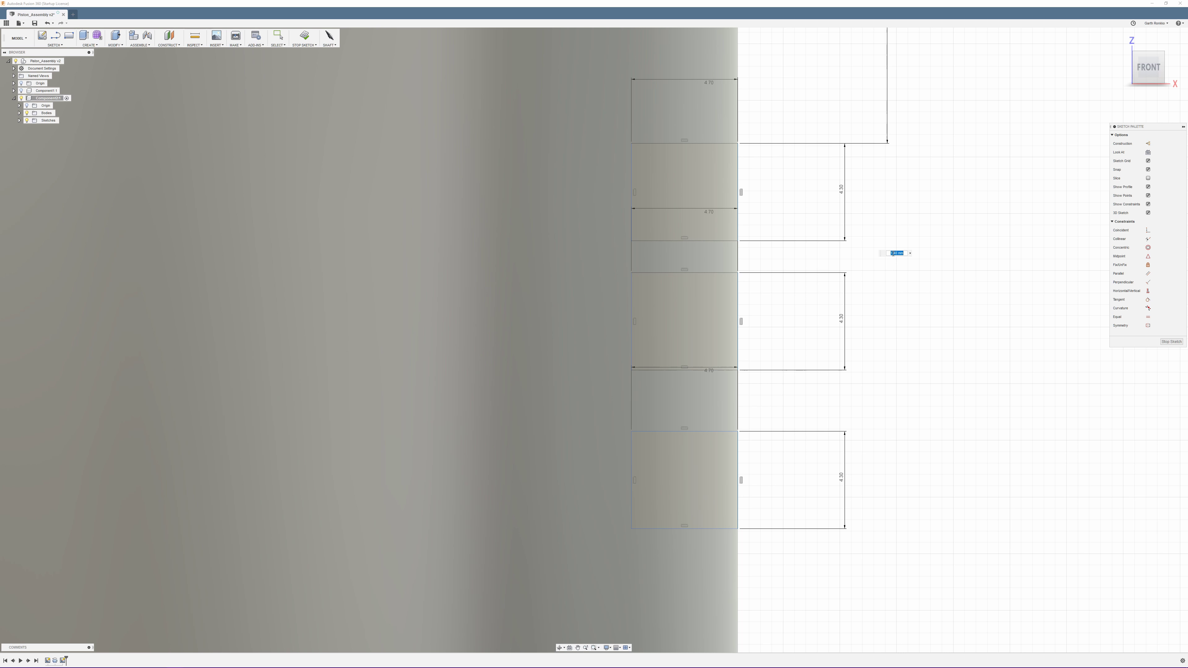
pyautogui.write('5.7')
pyautogui.press('Return')
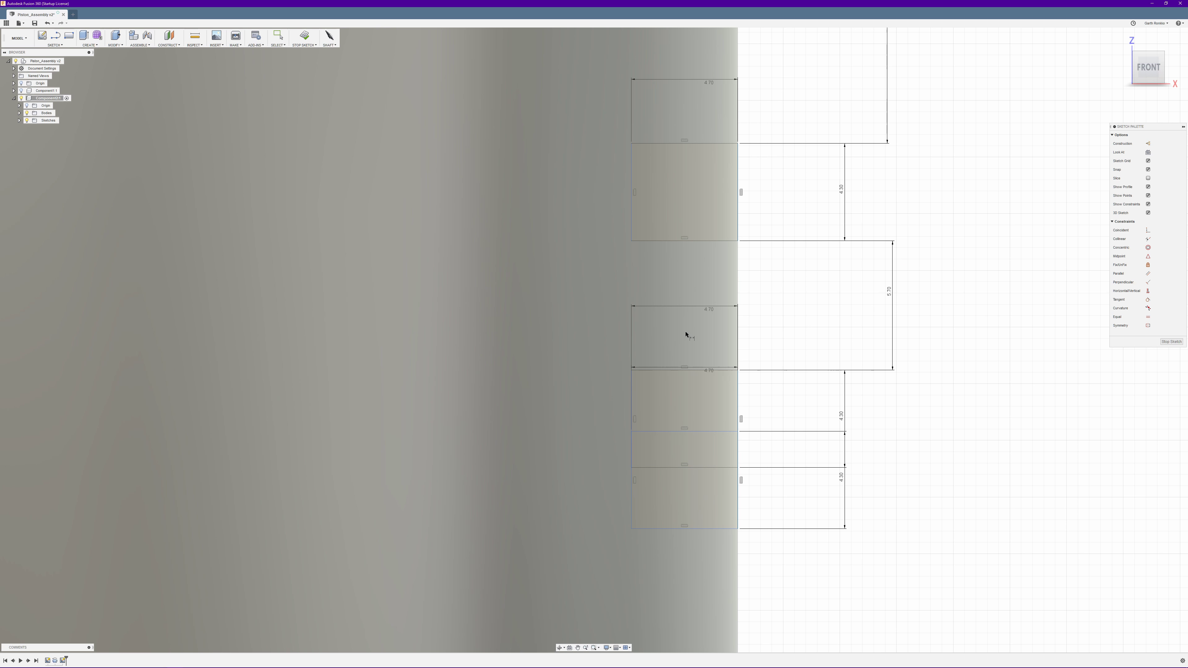
pyautogui.moveTo(754, 316); pyautogui.dragTo(731, 236, button='middle')
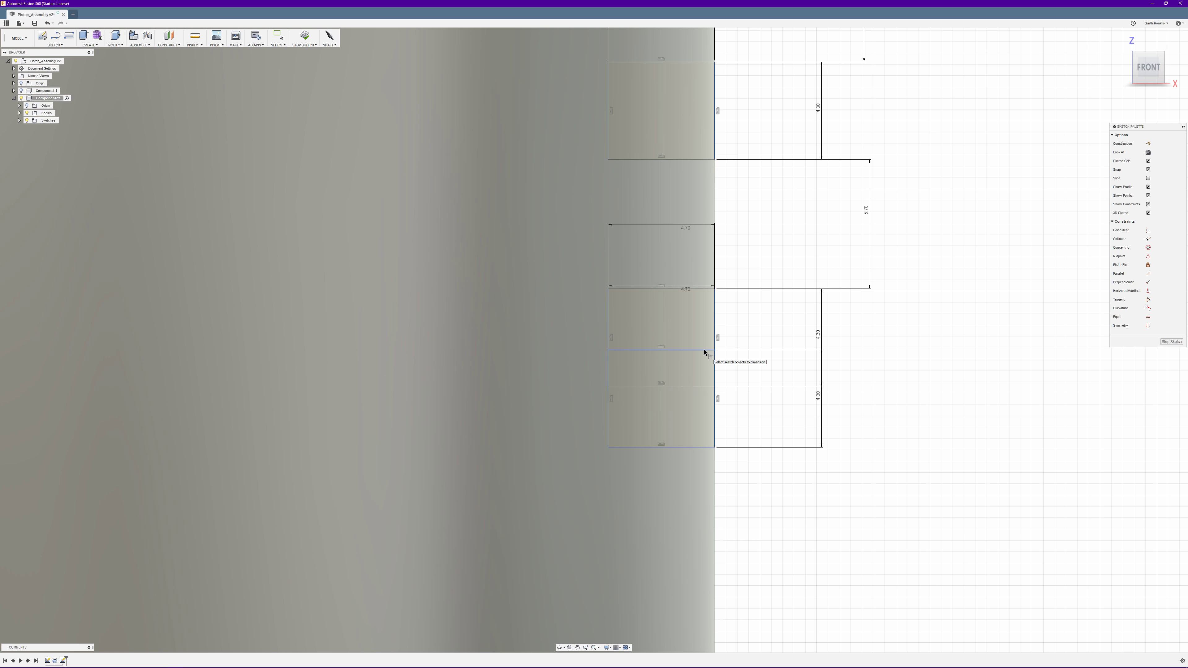
pyautogui.press('Escape')
# Move the two lower groove rectangles down 2.50 mm.
pyautogui.click(677, 352)
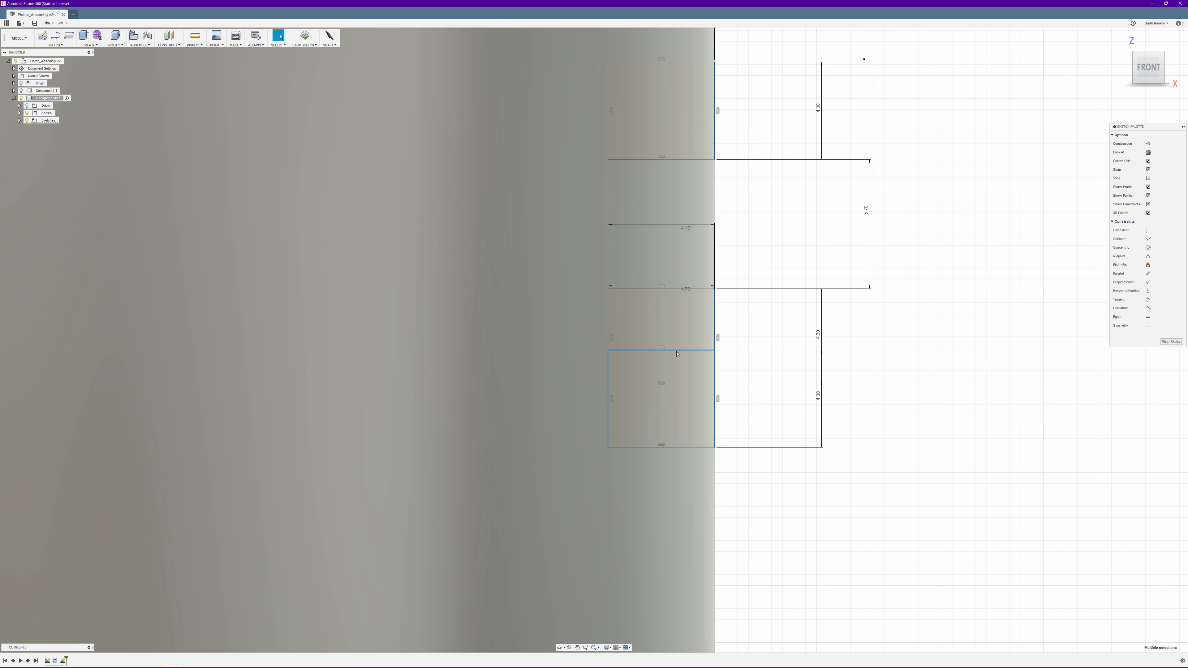
pyautogui.press('m')
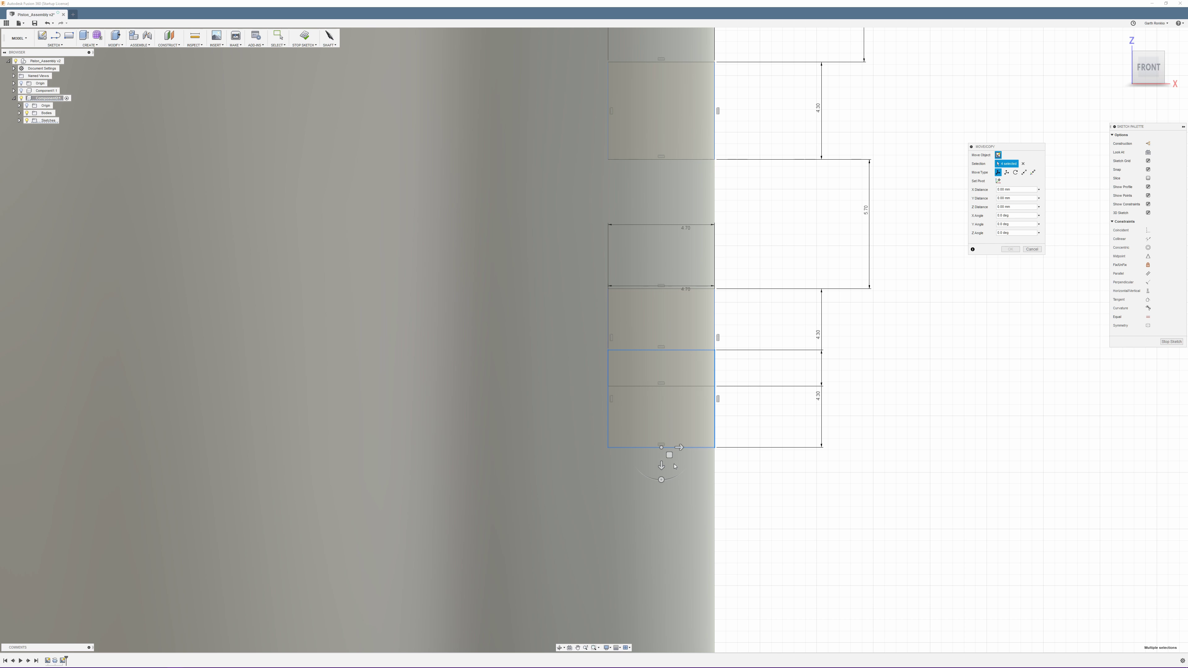
pyautogui.moveTo(661, 466); pyautogui.dragTo(660, 522)
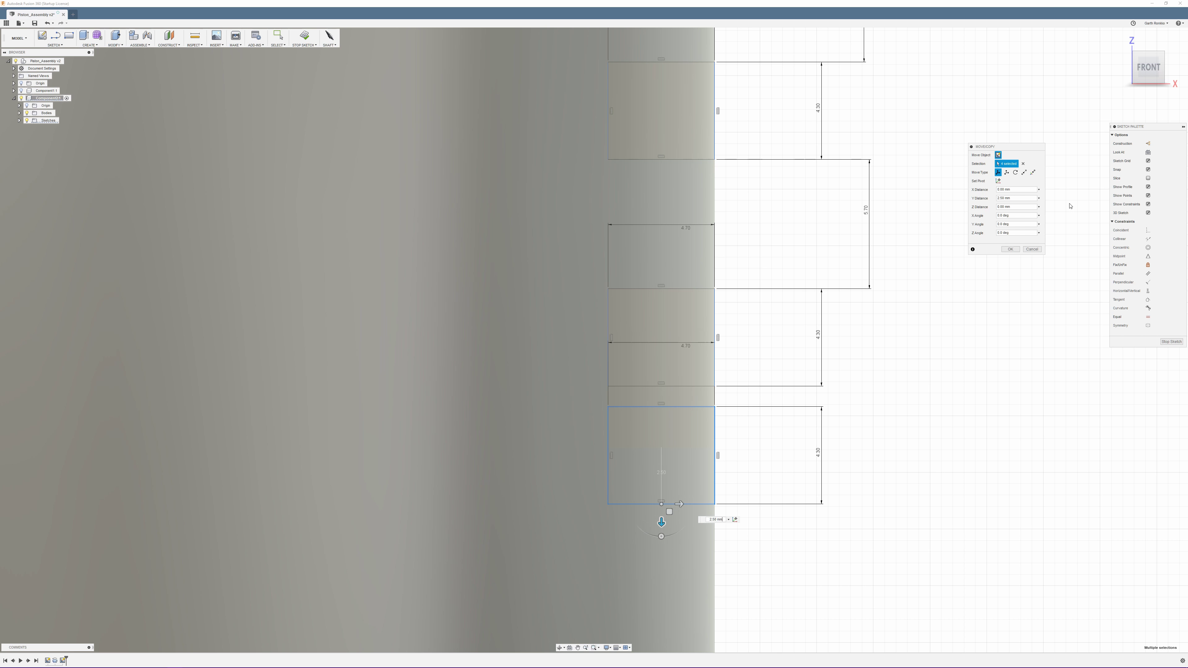
pyautogui.click(1010, 250)
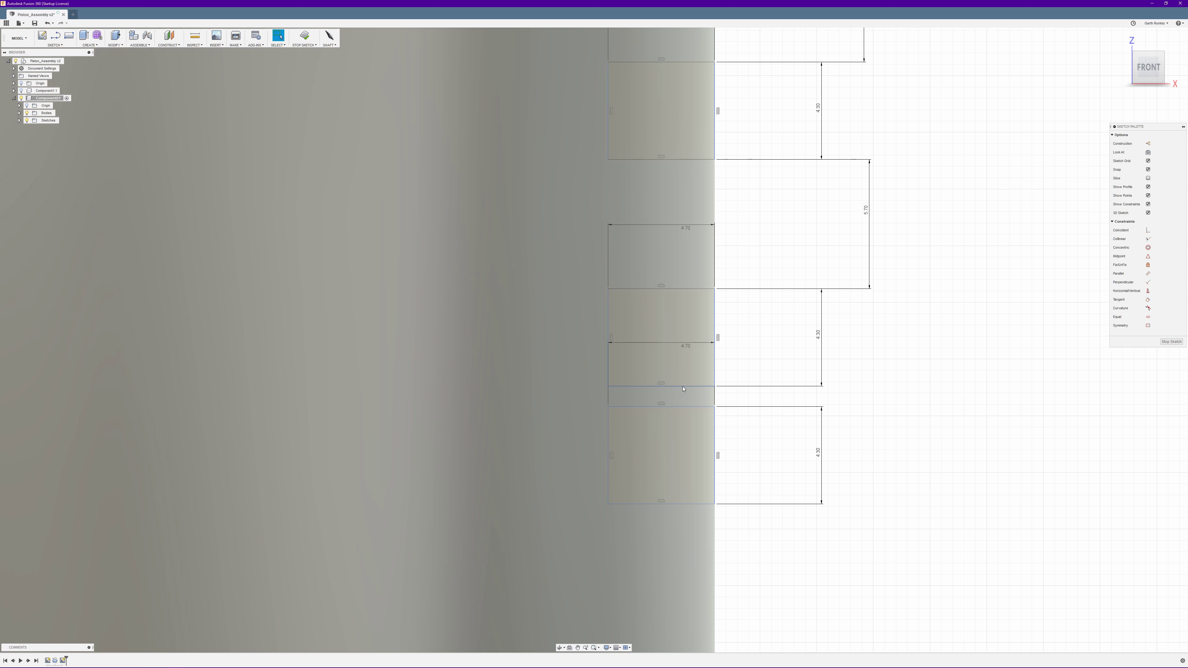
# Dimension the gap between the middle and bottom grooves to 5.70 mm.
pyautogui.press('d')
pyautogui.click(692, 387)
pyautogui.click(697, 407)
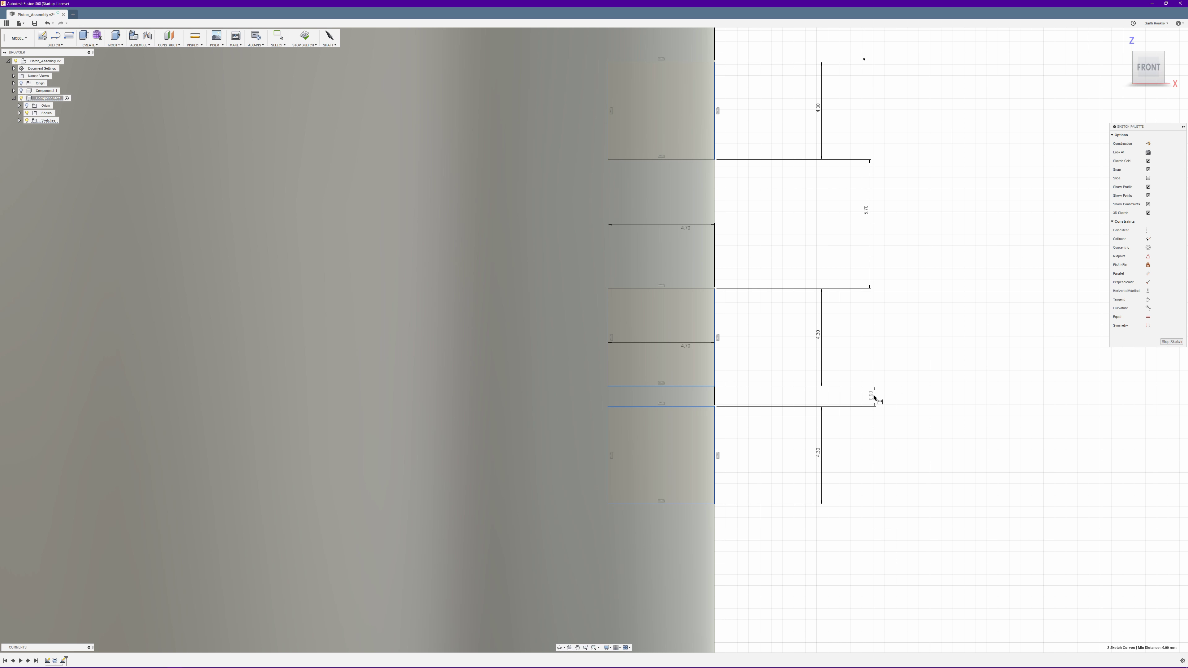
pyautogui.click(873, 396)
pyautogui.write('5')
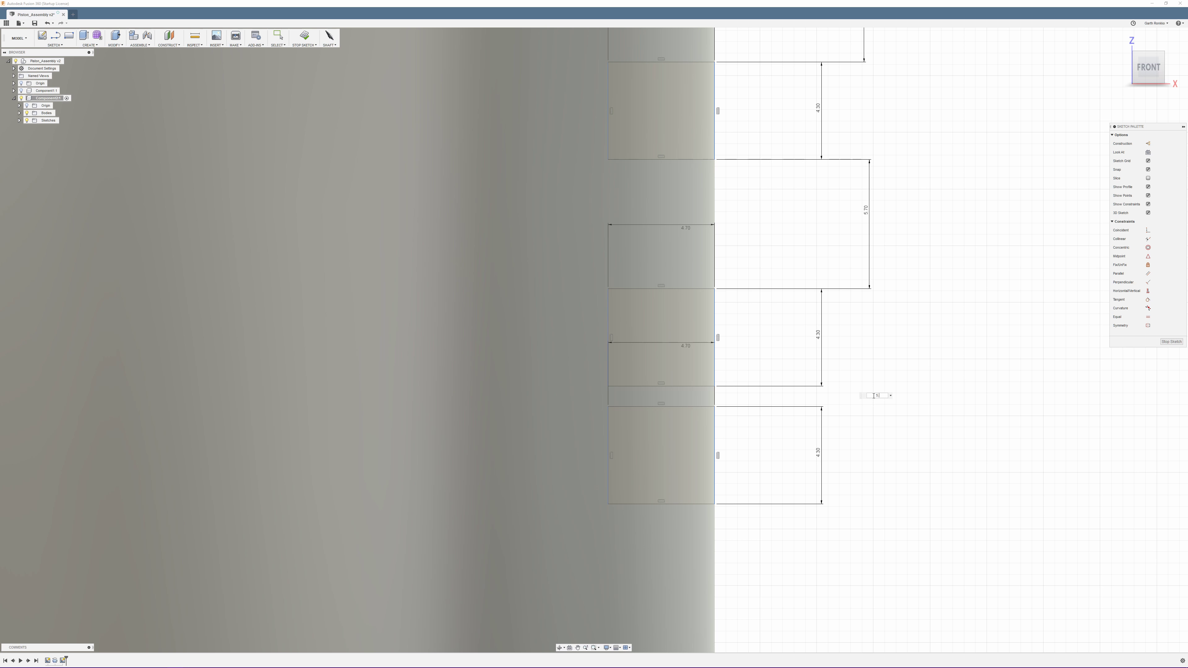
pyautogui.write('.7')
pyautogui.press('Return')
pyautogui.scroll(-3, 896, 354)
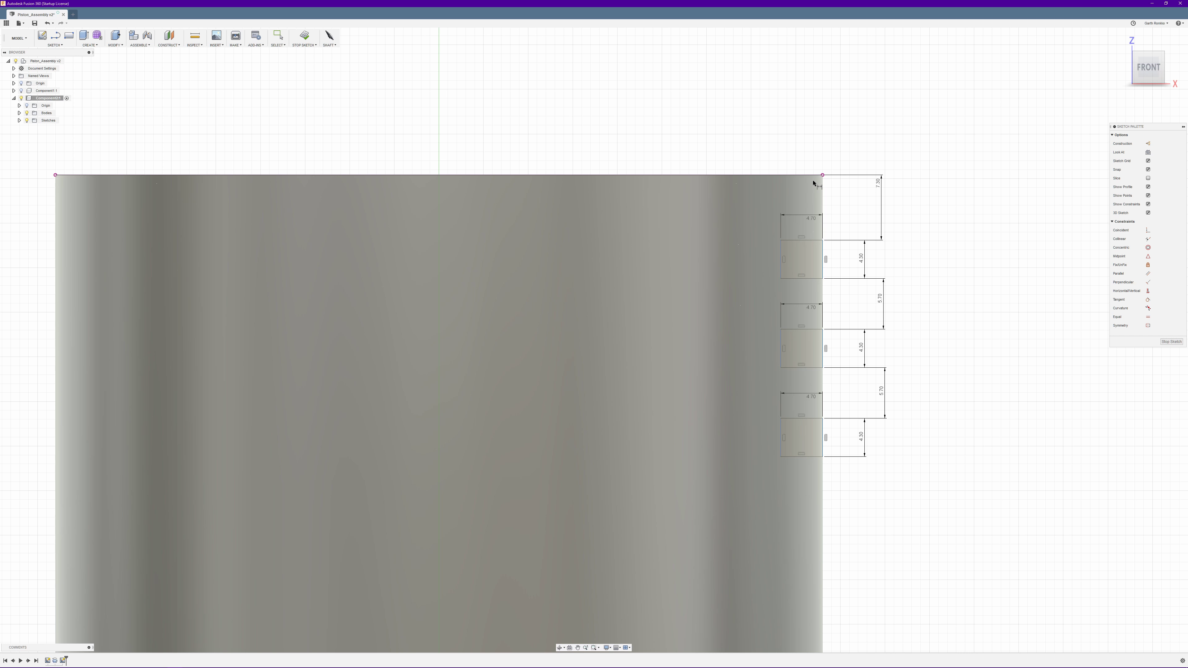
# Finish the groove sketch and hide the piston body.
pyautogui.click(1171, 341)
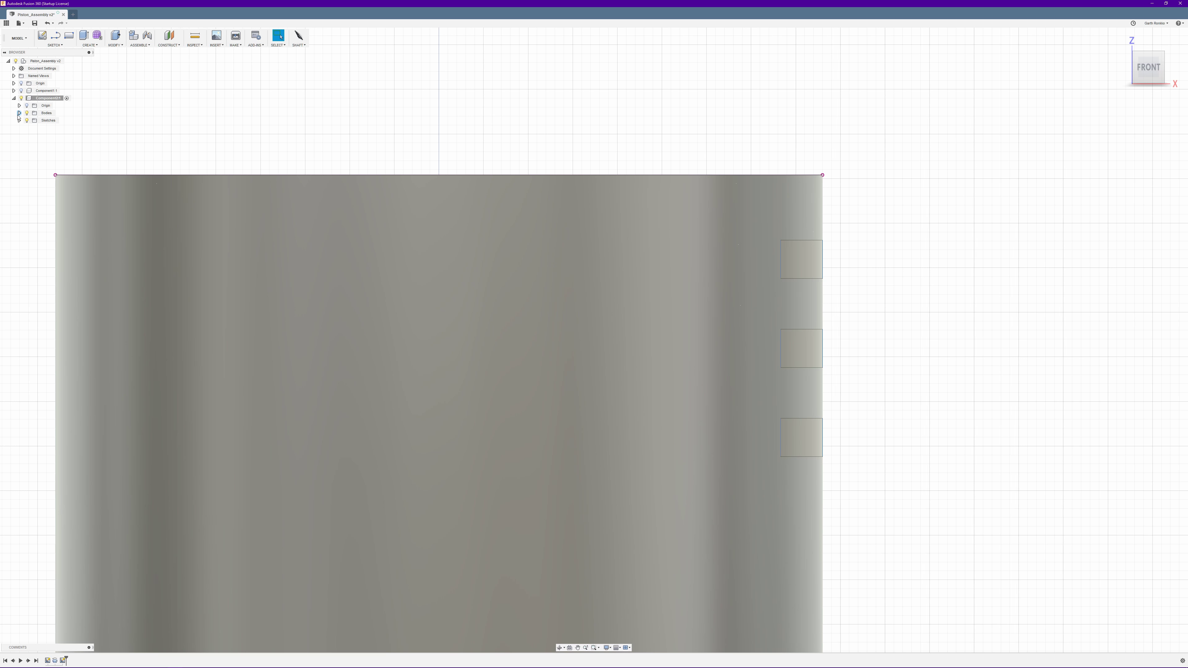
pyautogui.click(20, 100)
pyautogui.click(27, 114)
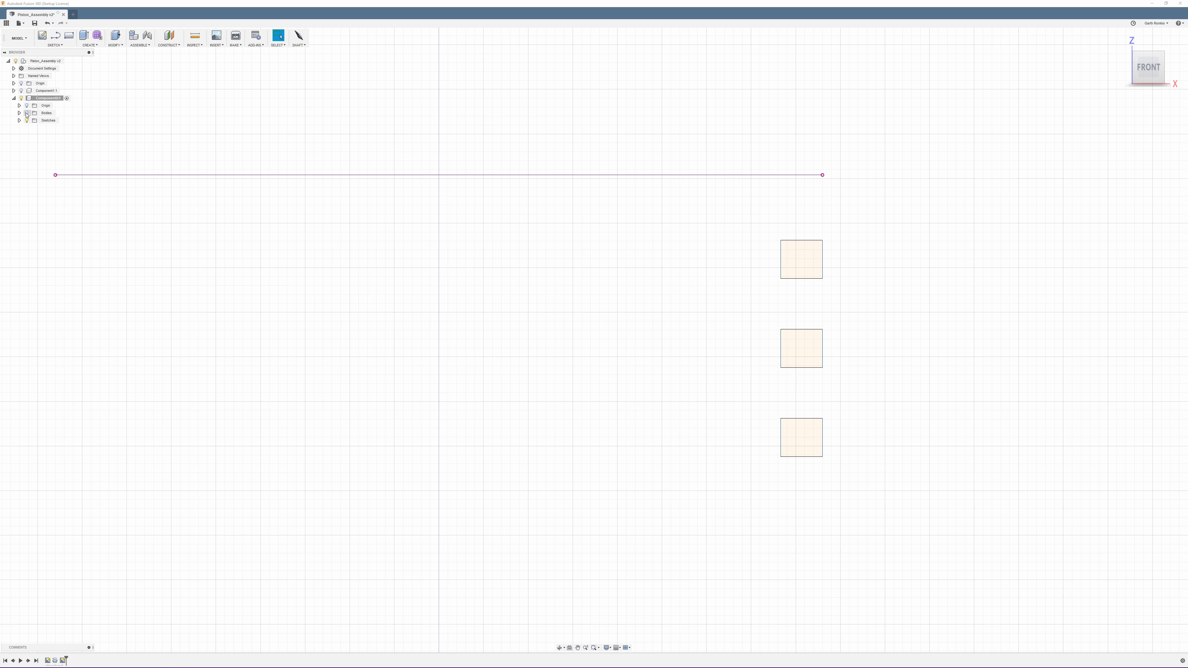
# Select the top, middle and bottom square groove profiles, then show the piston body again.
pyautogui.click(797, 254)
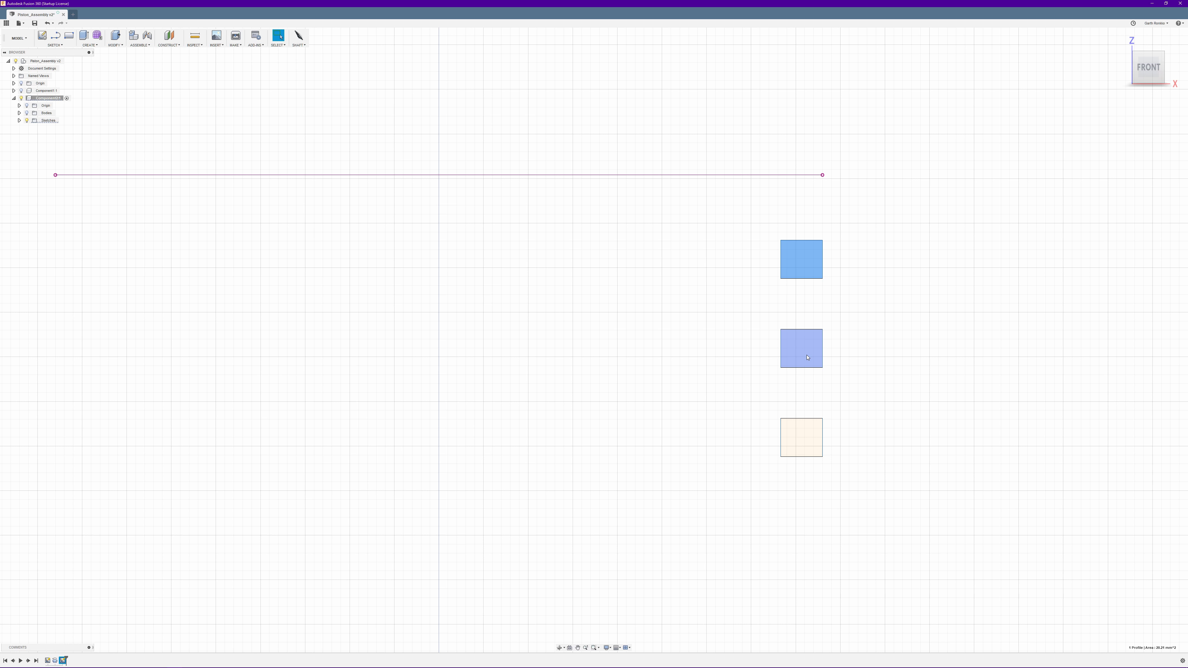
pyautogui.click(799, 349)
pyautogui.click(801, 437)
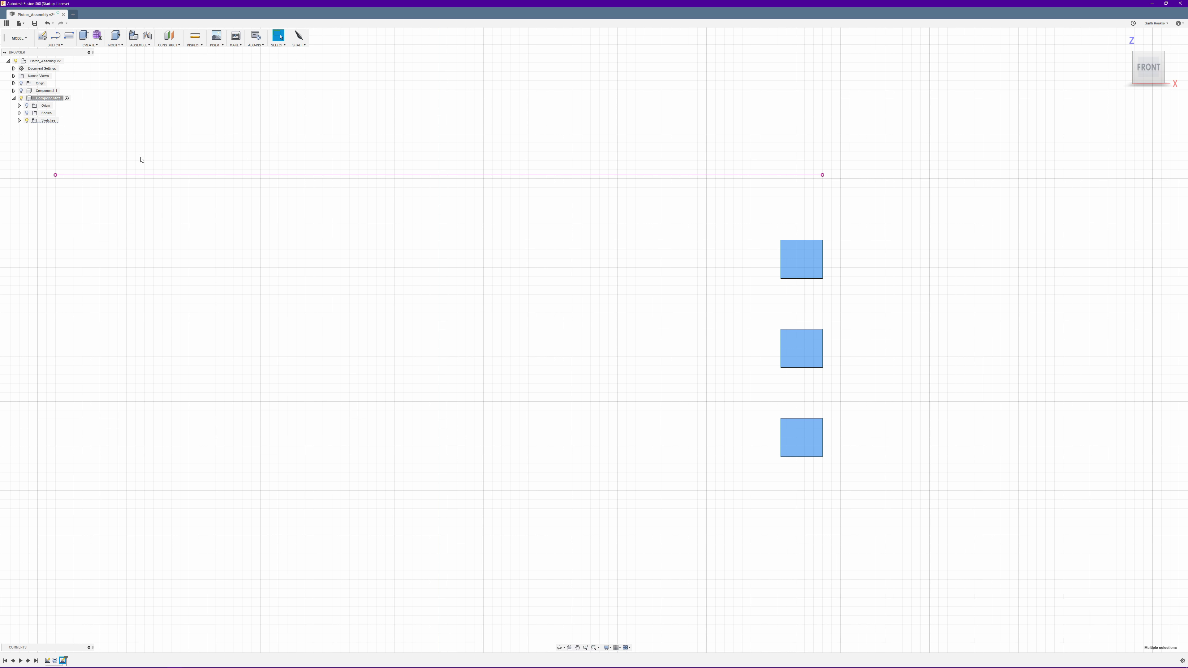
pyautogui.click(27, 113)
pyautogui.scroll(-2, 641, 164)
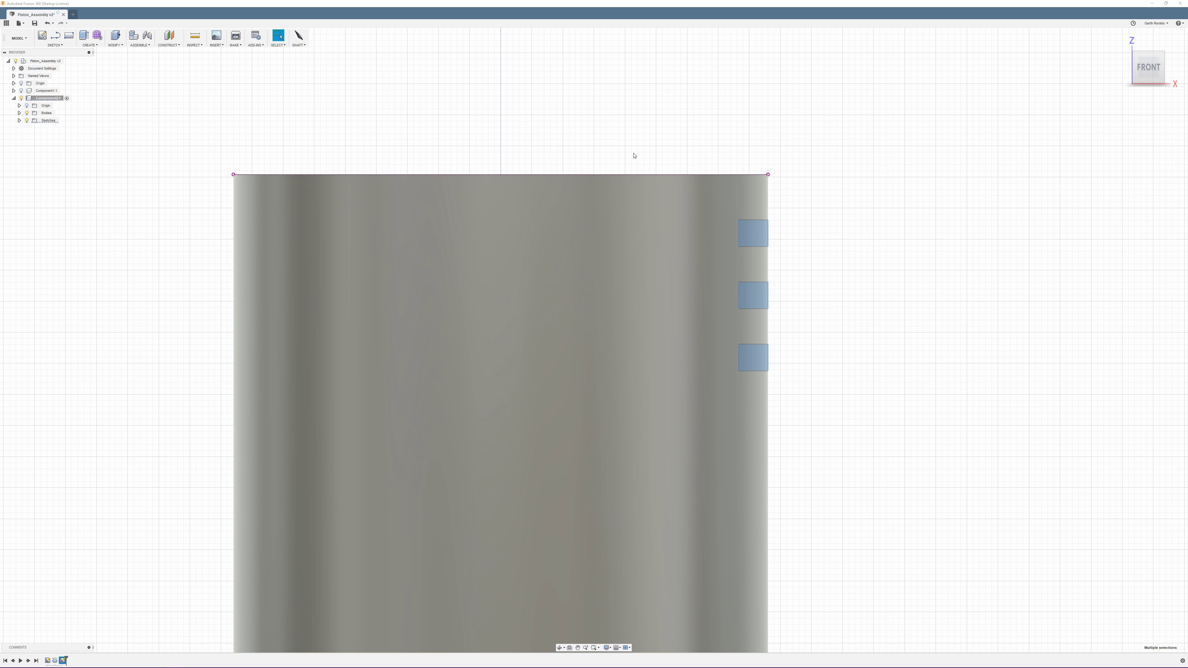
# Revolve-cut the three groove profiles 360° around the piston's central axis.
pyautogui.click(94, 46)
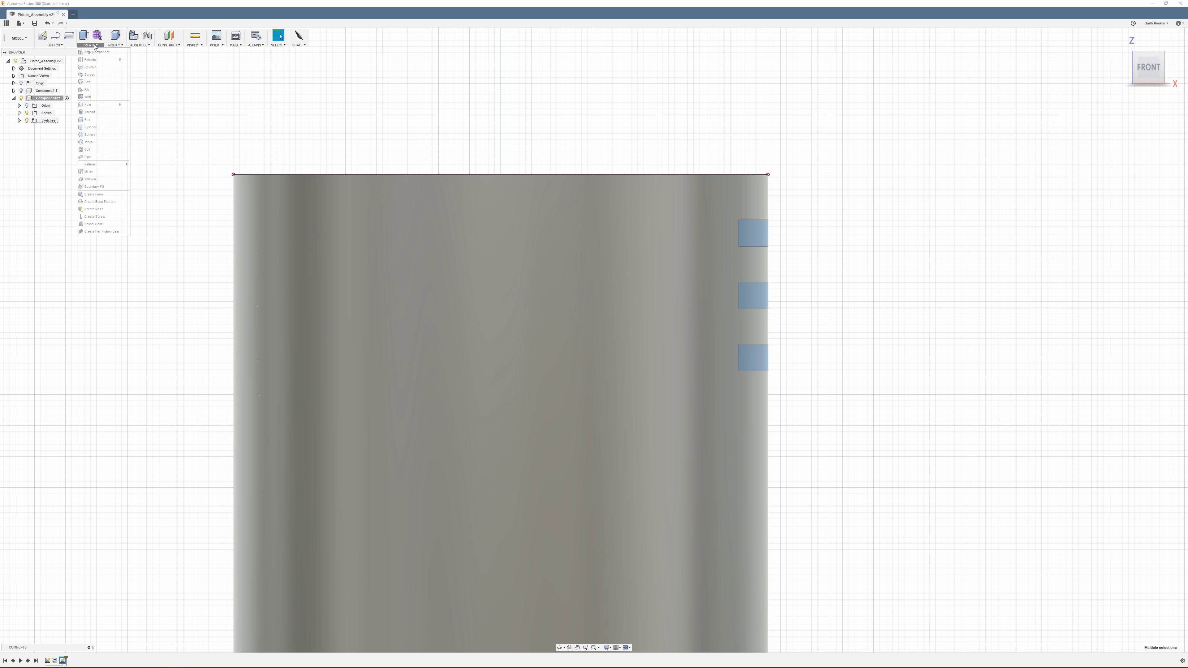
pyautogui.click(92, 68)
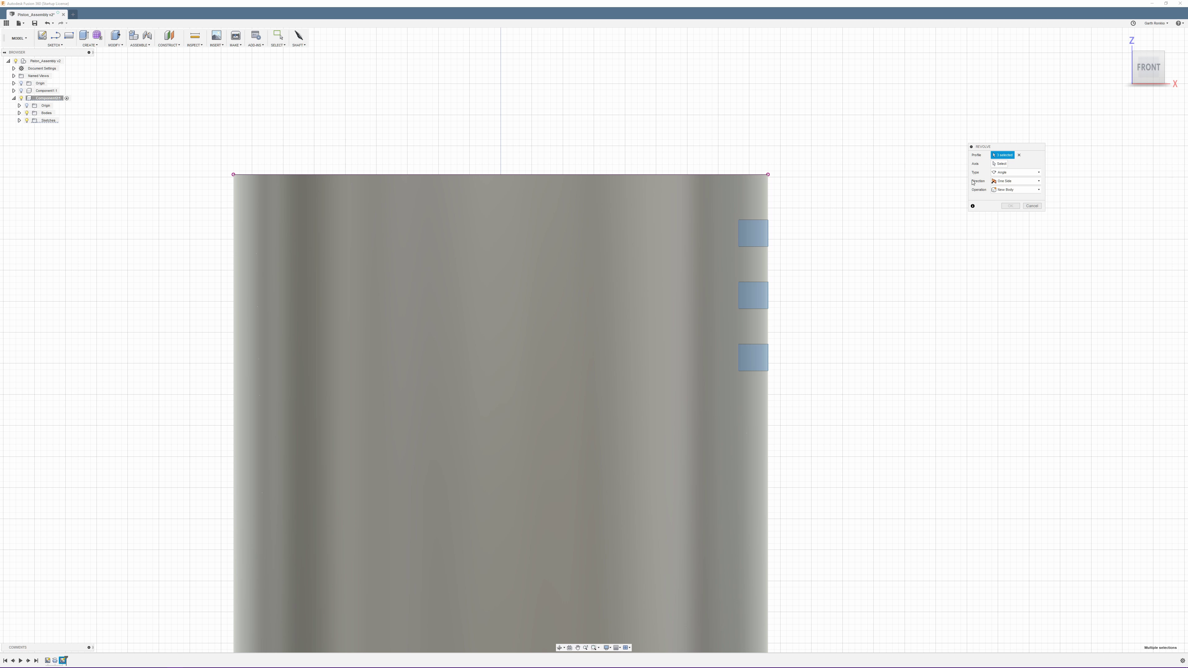
pyautogui.click(1000, 163)
pyautogui.moveTo(993, 182); pyautogui.dragTo(833, 184, button='middle')
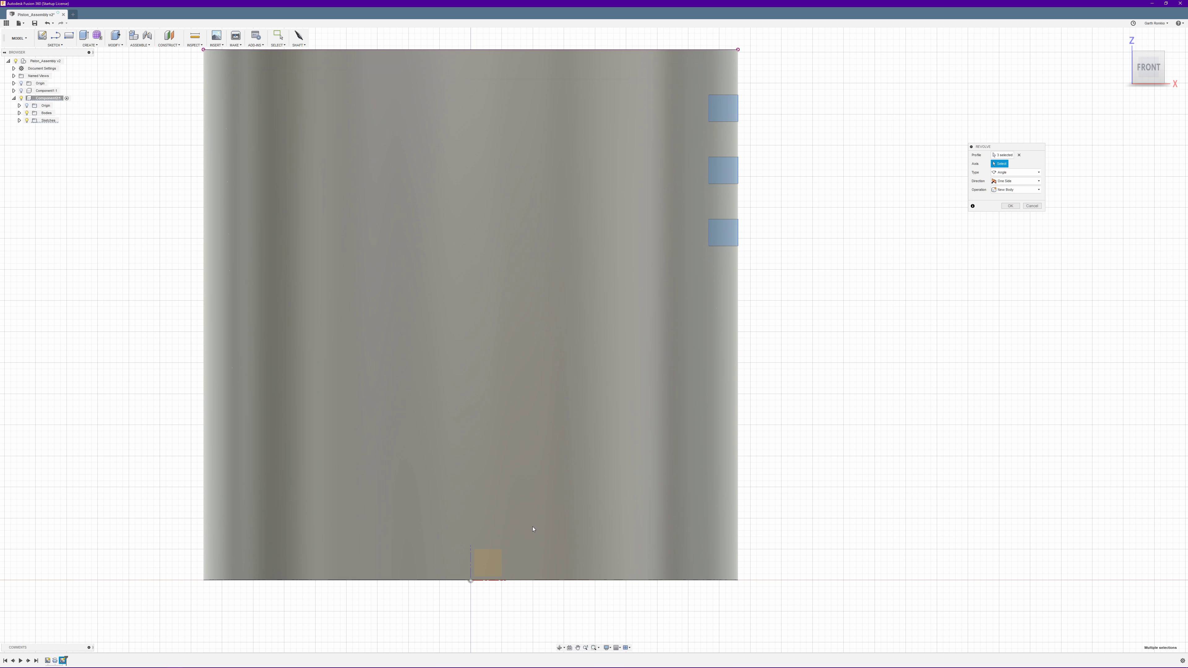
pyautogui.click(471, 556)
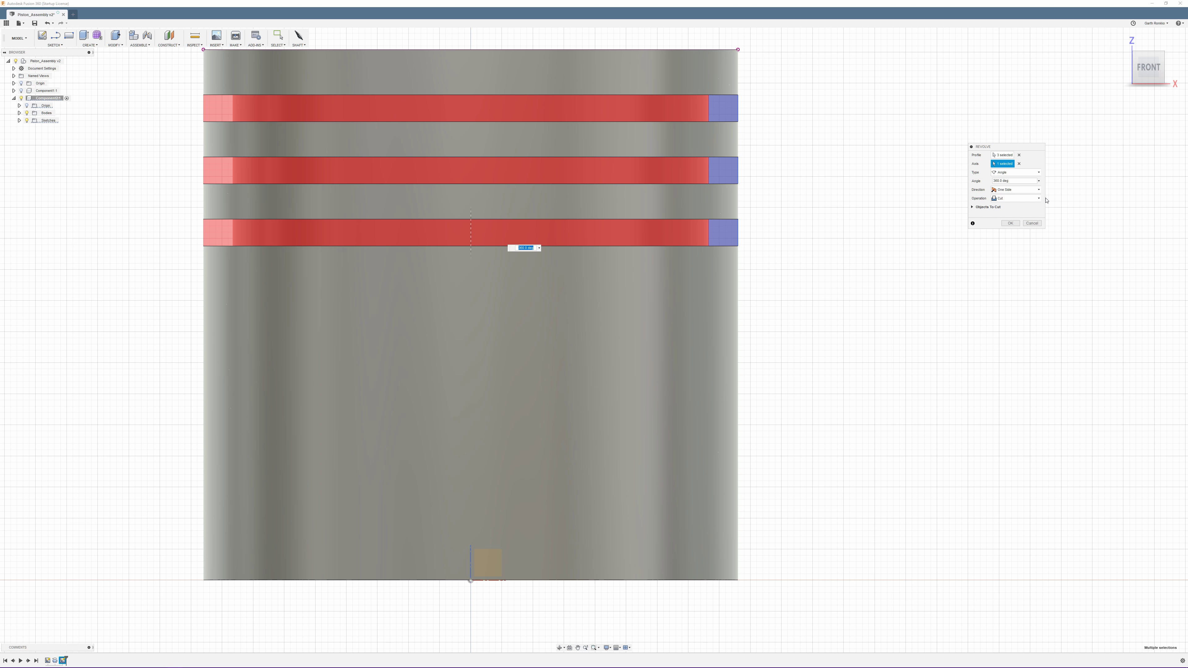
pyautogui.click(1011, 223)
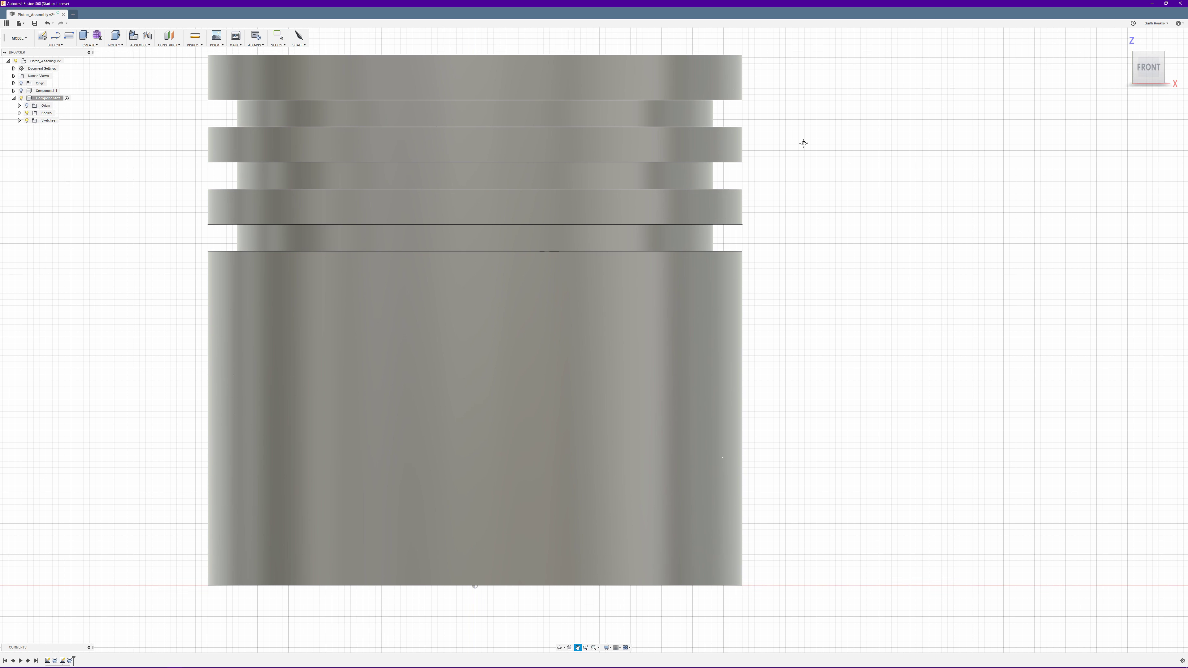
pyautogui.scroll(-1, 833, 220)
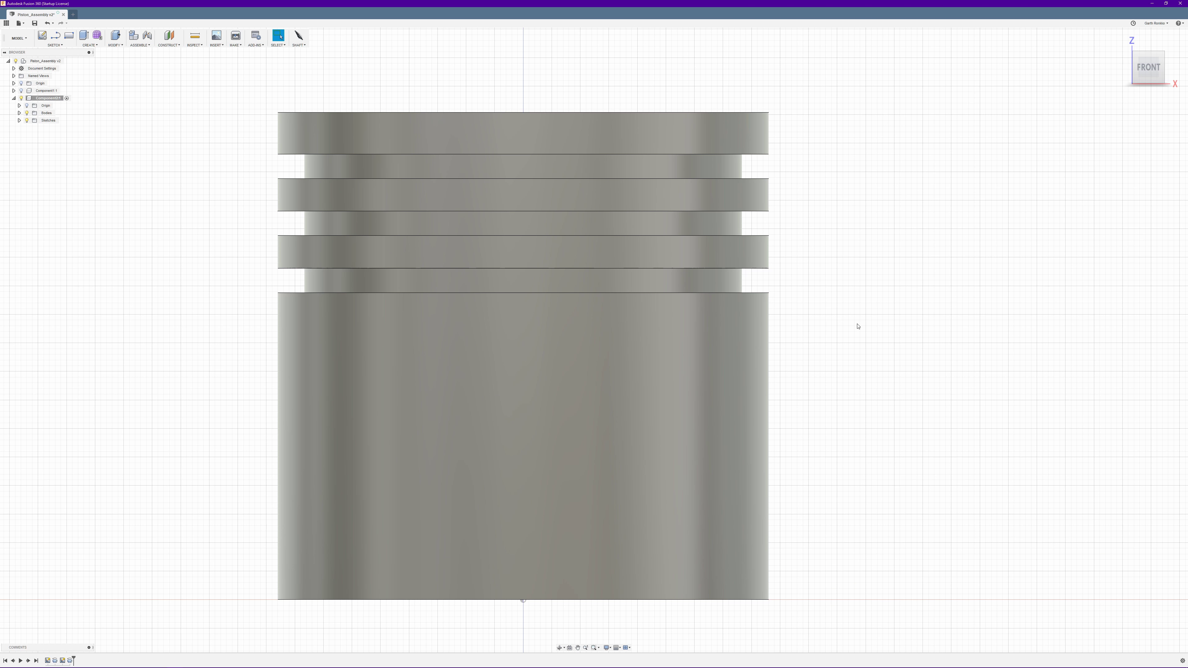
pyautogui.keyDown('shift'); pyautogui.moveTo(854, 326); pyautogui.dragTo(837, 286, button='middle'); pyautogui.keyUp('shift')
pyautogui.press('F6')
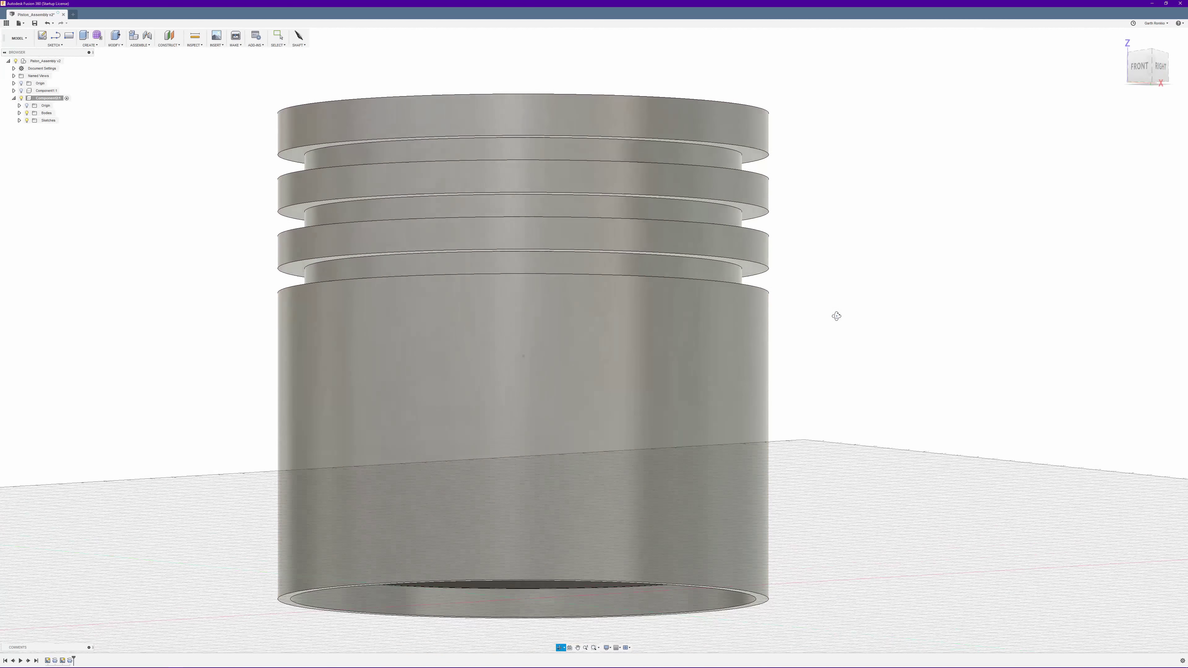
pyautogui.click(1141, 78)
pyautogui.click(20, 120)
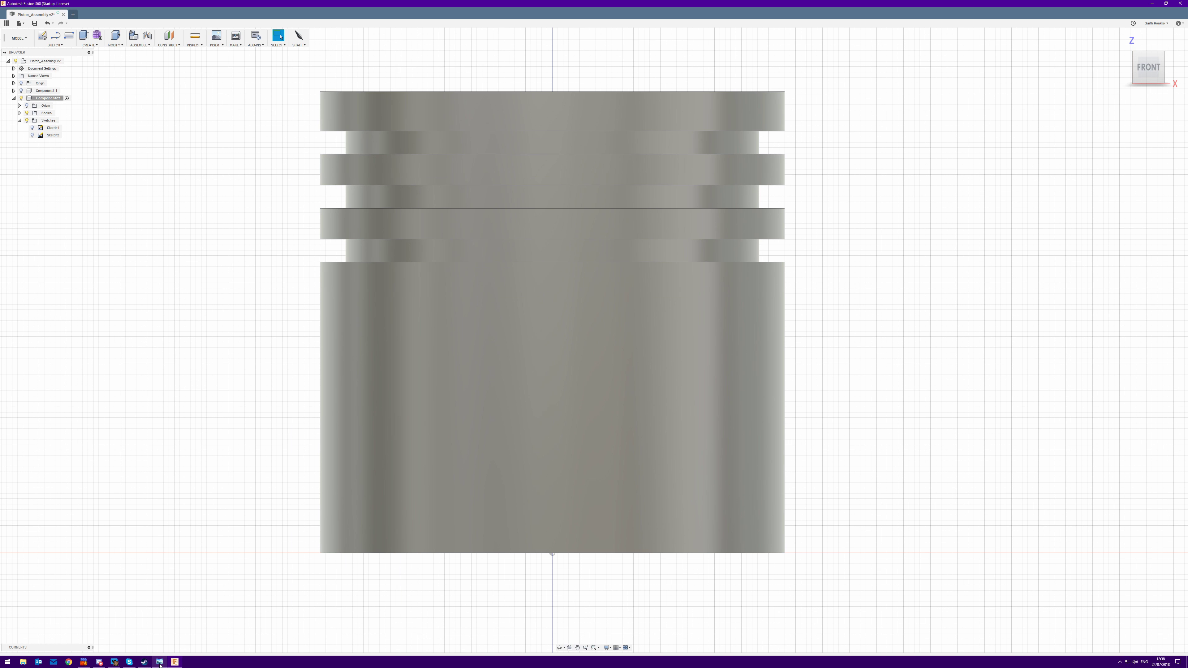
pyautogui.click(160, 662)
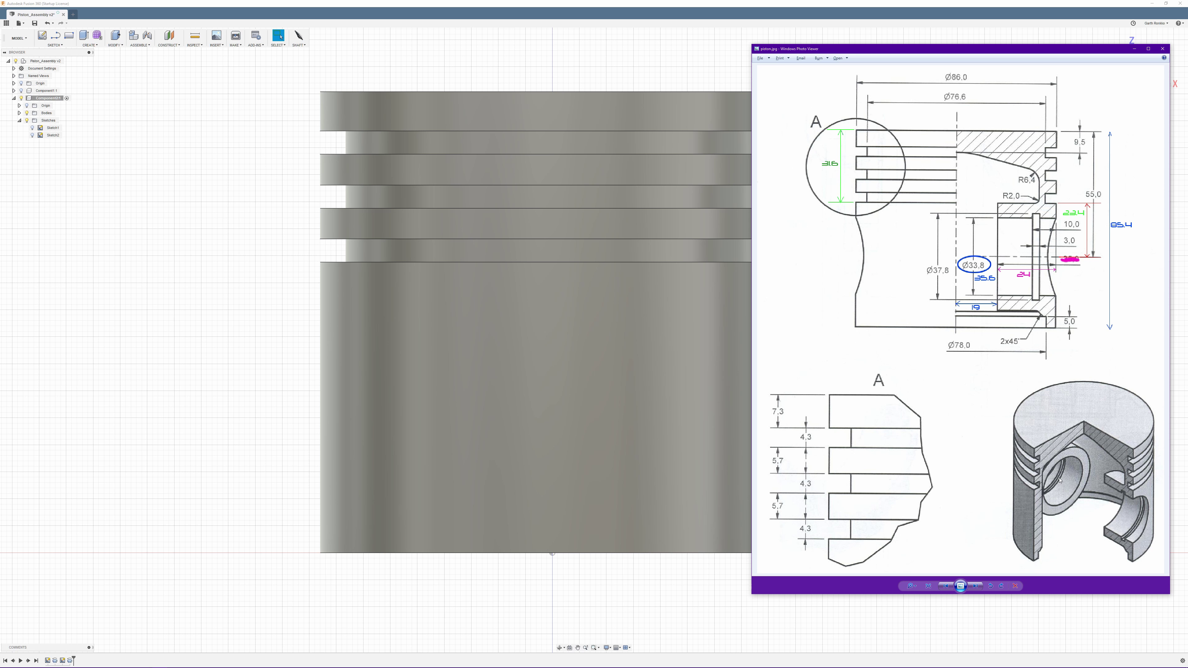
pyautogui.click(816, 2)
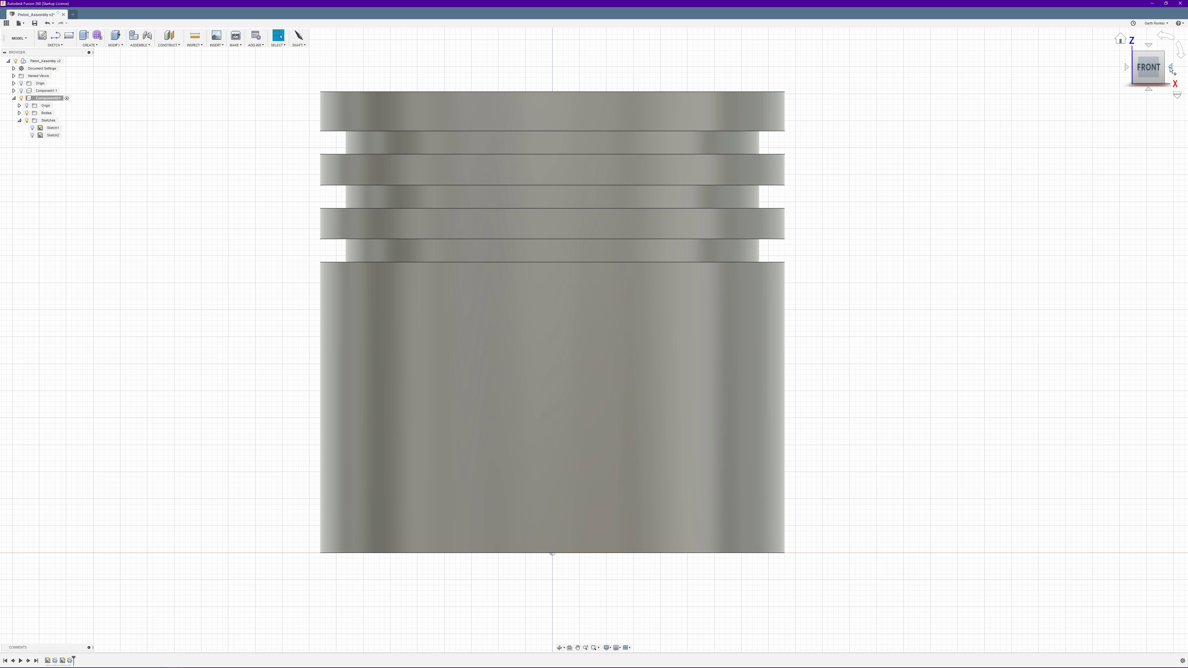
# Start a new sketch on the plane facing the piston's right-side view.
pyautogui.click(1170, 69)
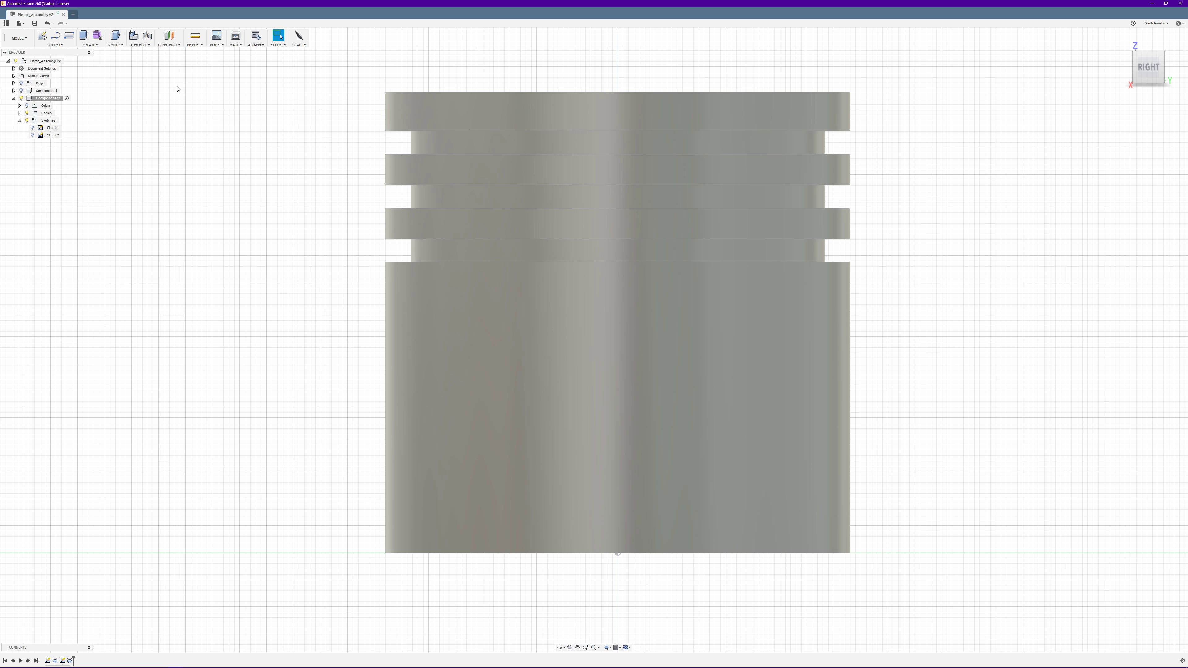
pyautogui.click(42, 35)
pyautogui.click(632, 533)
pyautogui.click(643, 533)
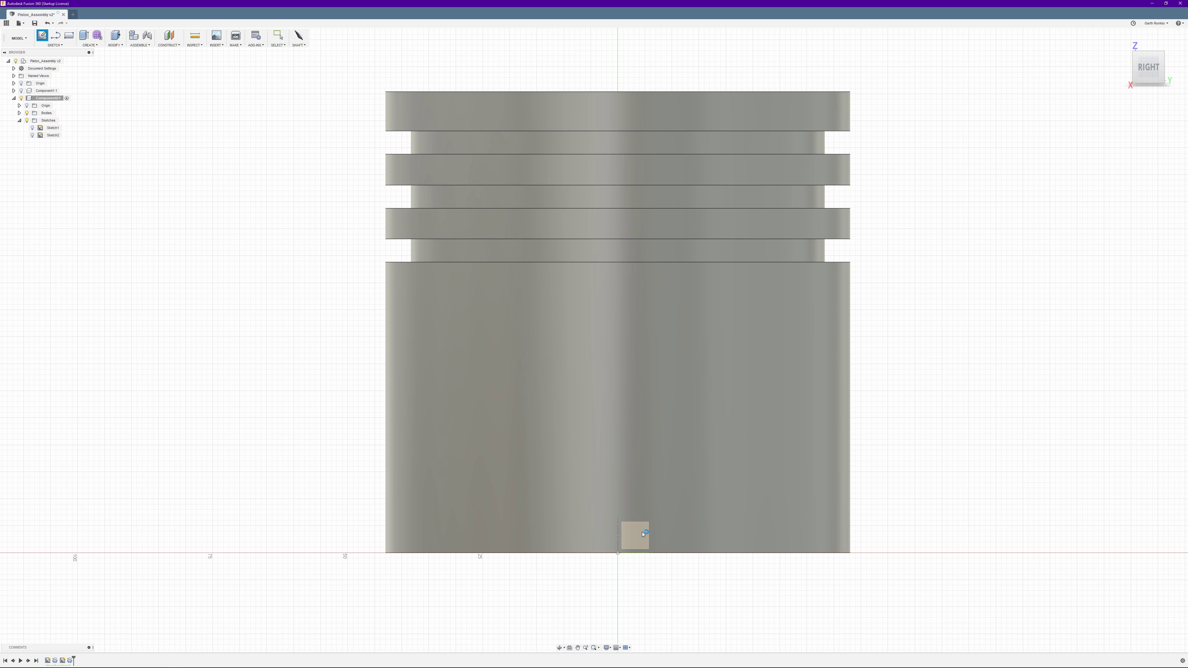
pyautogui.click(578, 647)
pyautogui.moveTo(589, 141); pyautogui.dragTo(574, 290)
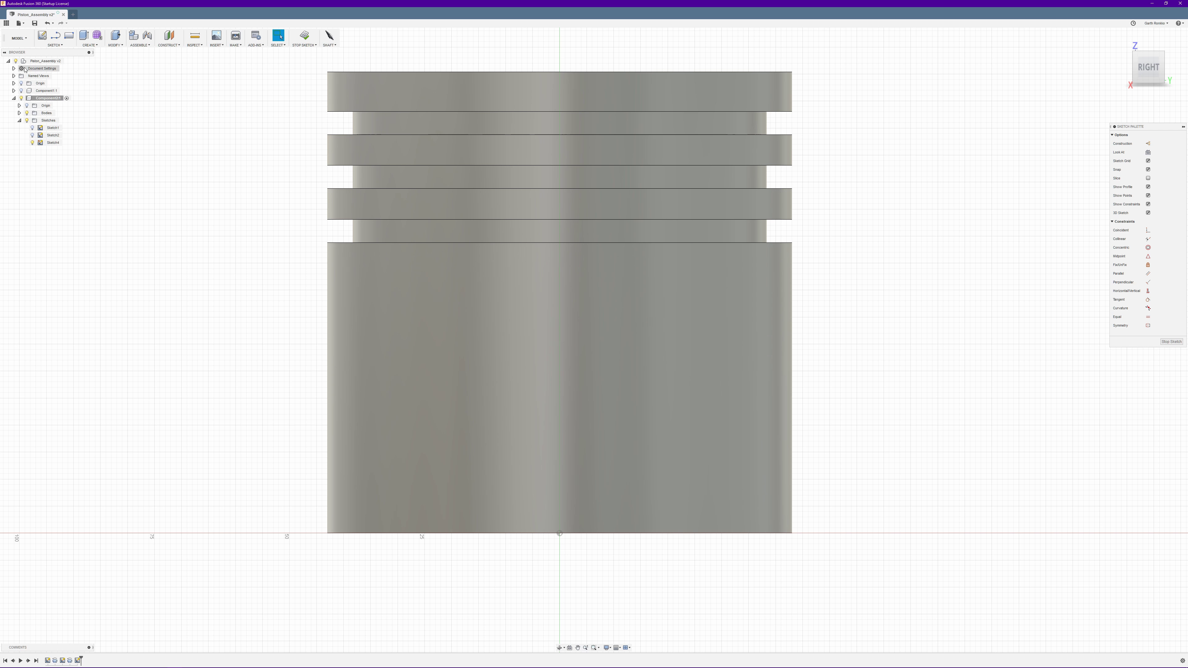
# Draw a center-diameter pin-hole circle centred on the piston axis.
pyautogui.click(55, 45)
pyautogui.moveTo(83, 69)
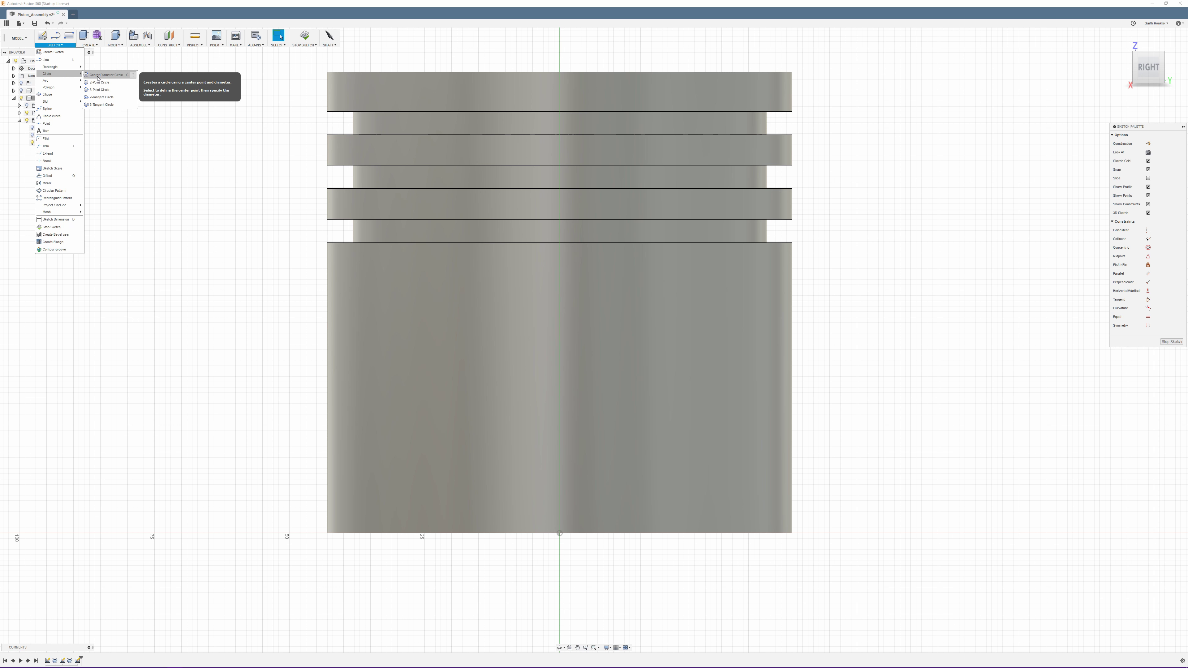
pyautogui.click(94, 75)
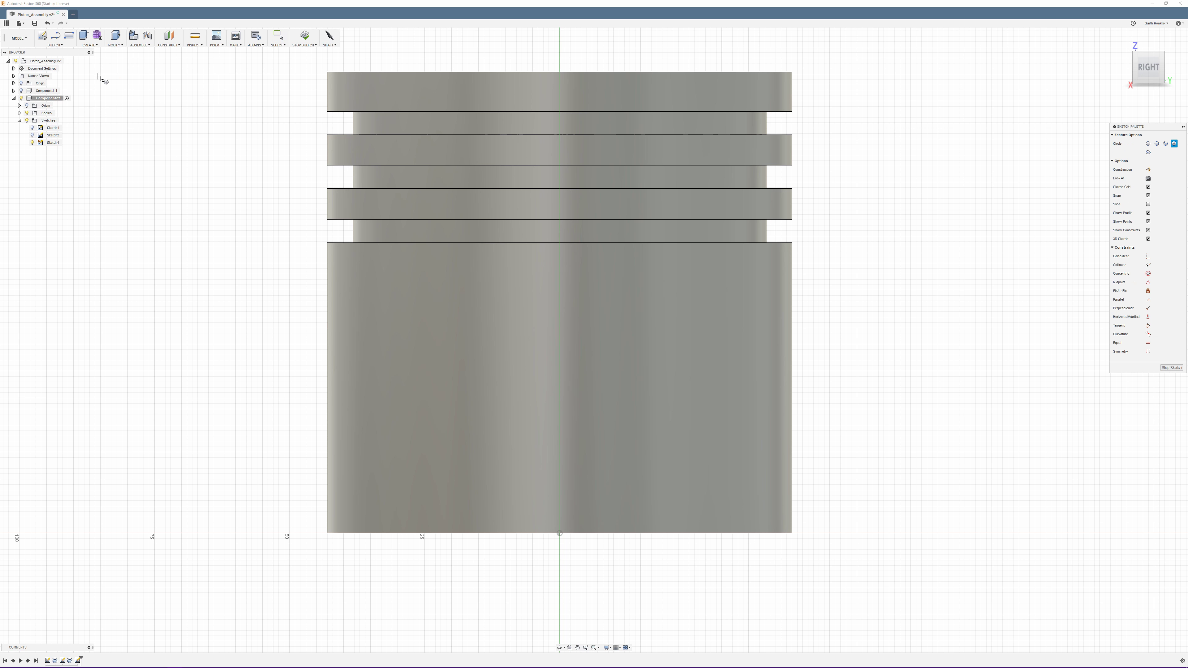
pyautogui.click(560, 393)
pyautogui.click(636, 394)
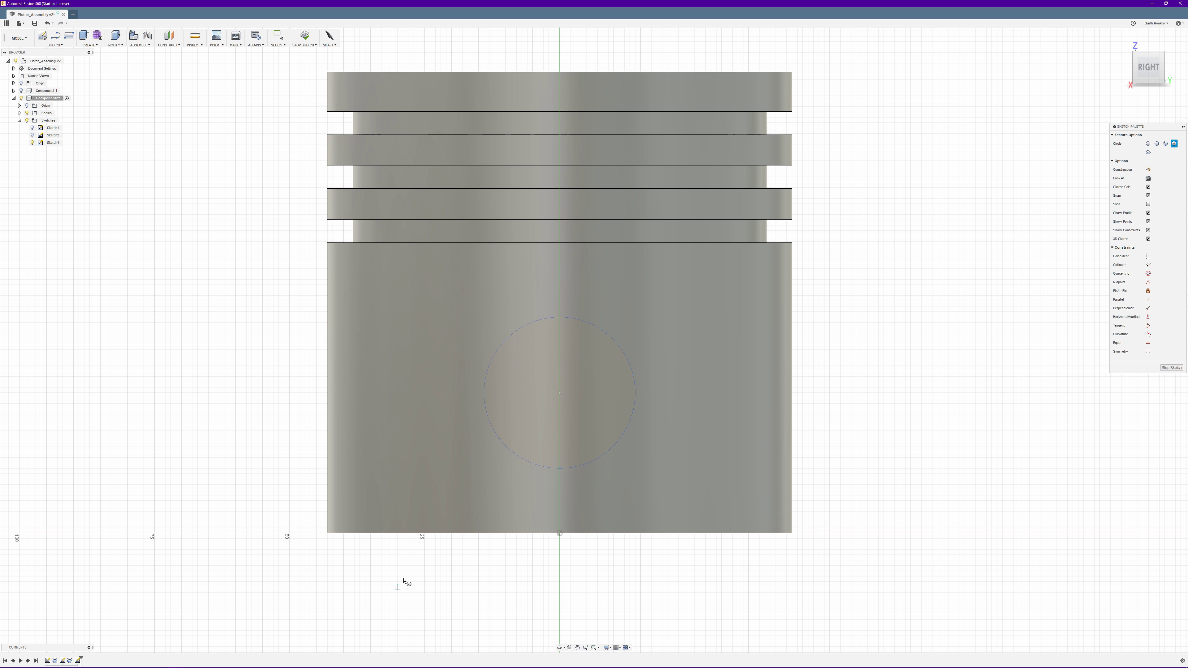
# Check the reference drawing and dimension the pin-hole circle to Ø35.6 mm.
pyautogui.moveTo(108, 662)
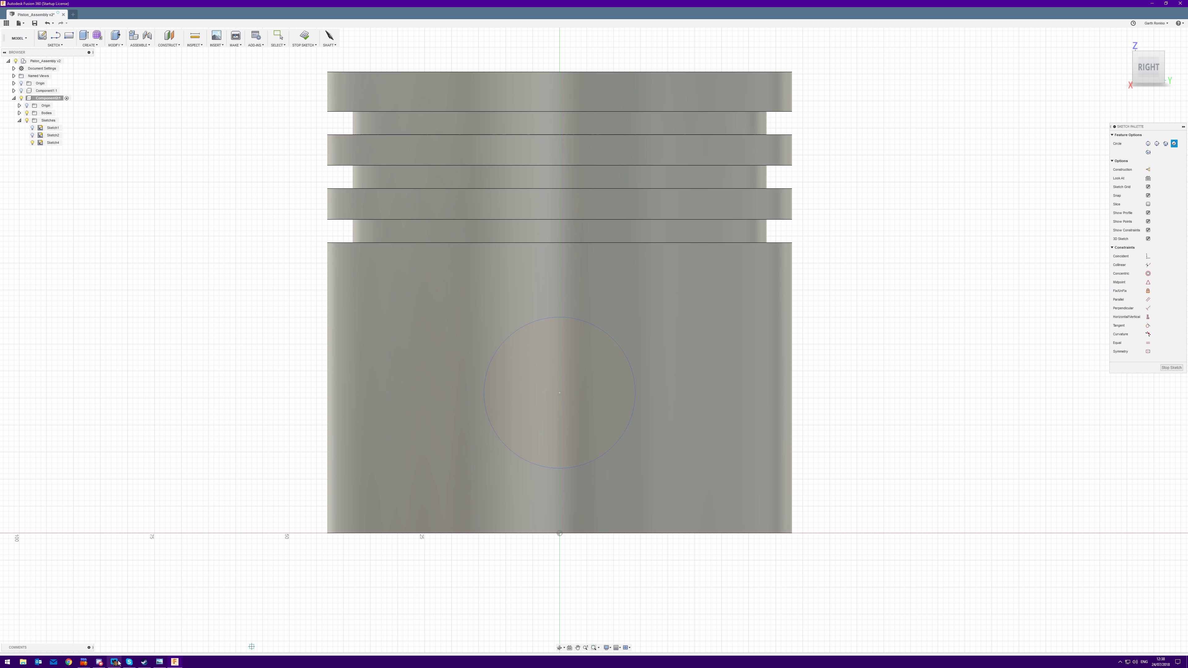
pyautogui.click(160, 662)
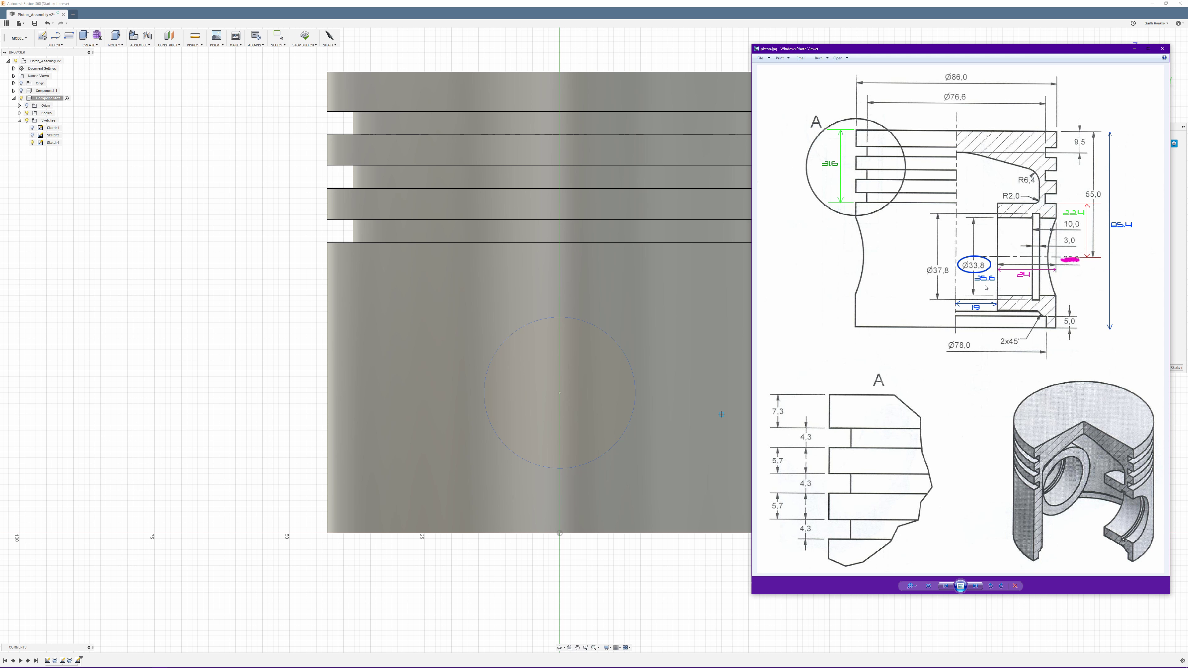
pyautogui.click(830, 42)
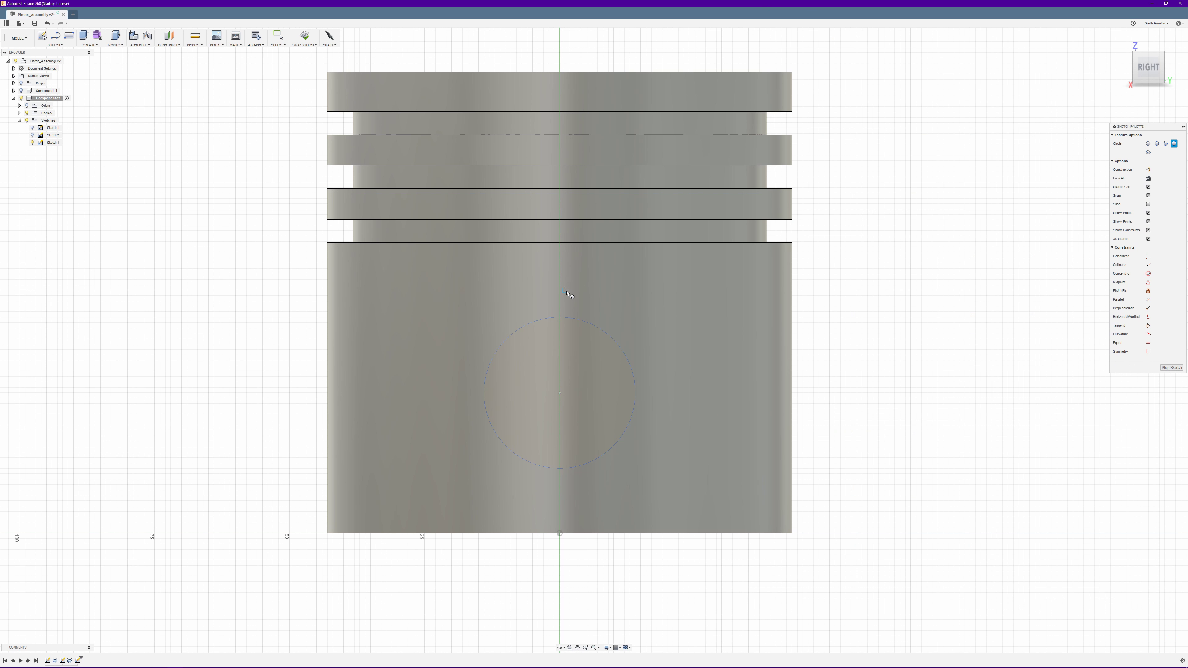
pyautogui.press('Escape')
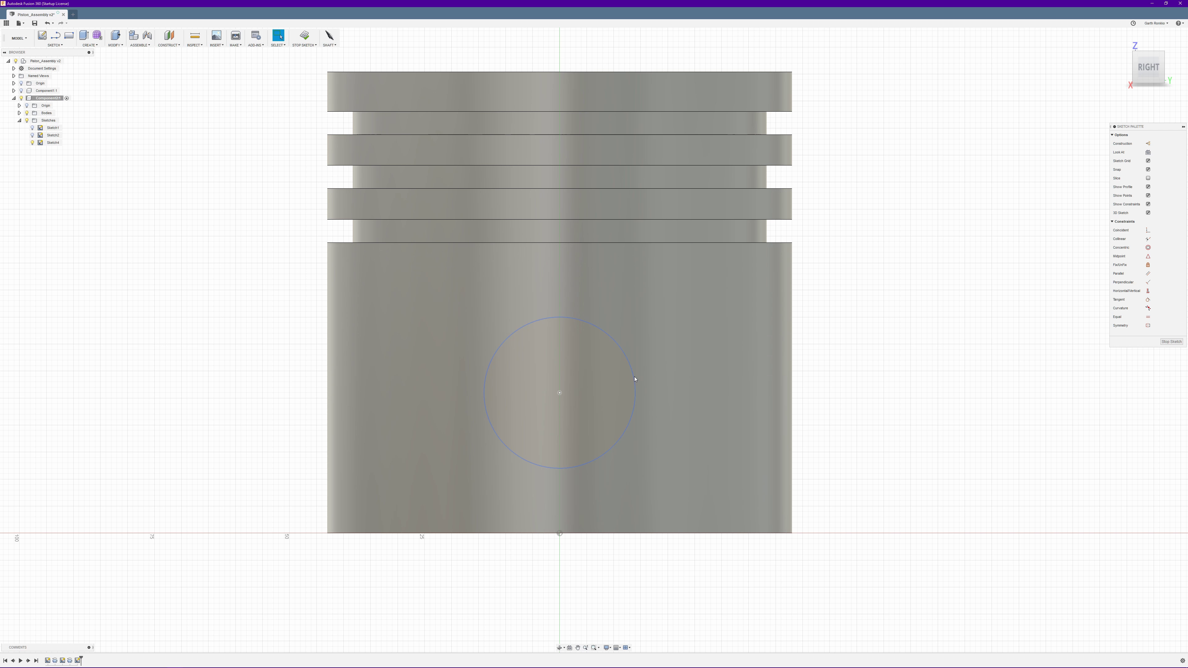
pyautogui.click(635, 381)
pyautogui.press('d')
pyautogui.click(825, 349)
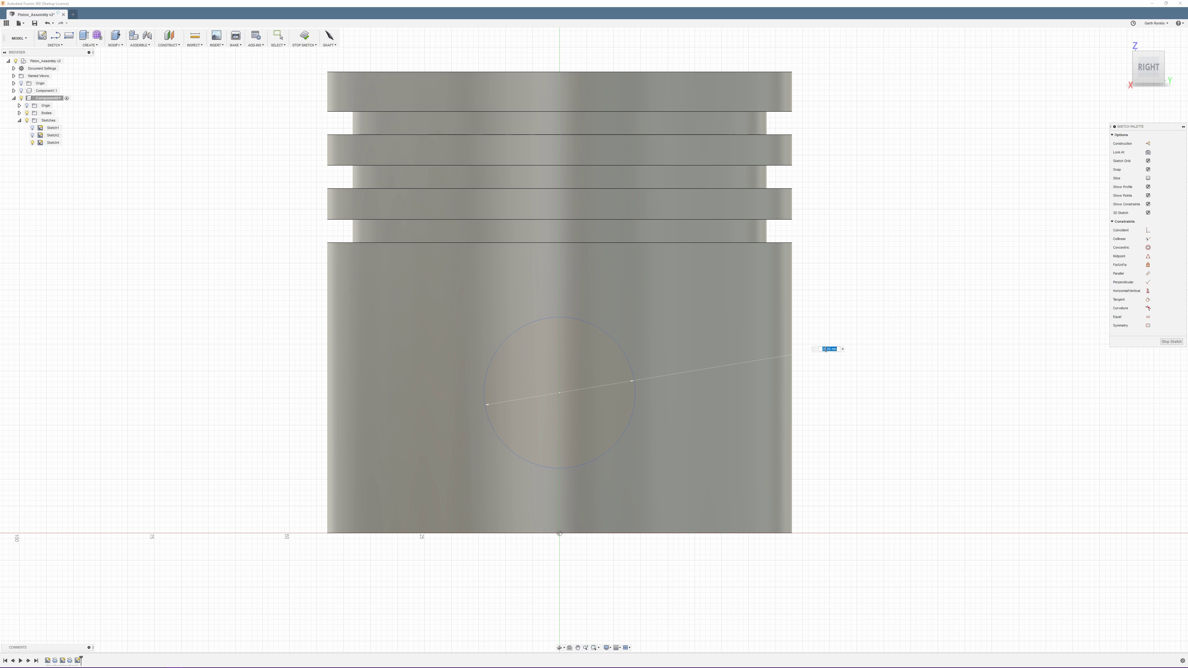
pyautogui.write('35.6')
pyautogui.press('Return')
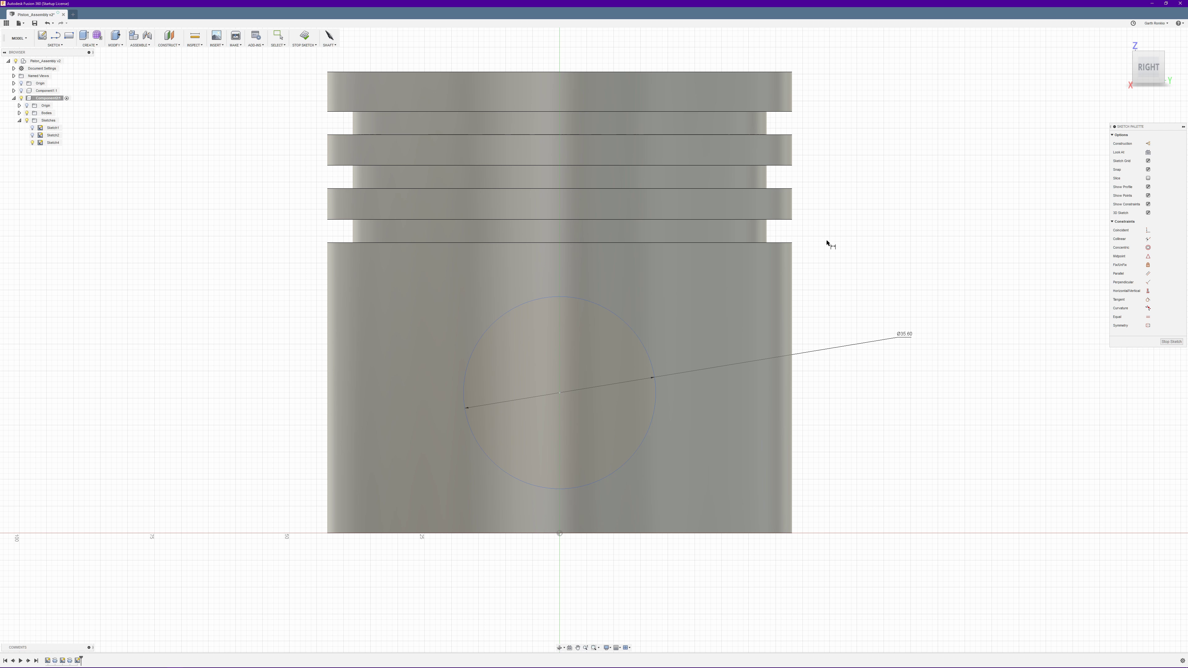
# Dimension the pin-hole circle's centre 55 mm below the piston's top edge.
pyautogui.moveTo(95, 663)
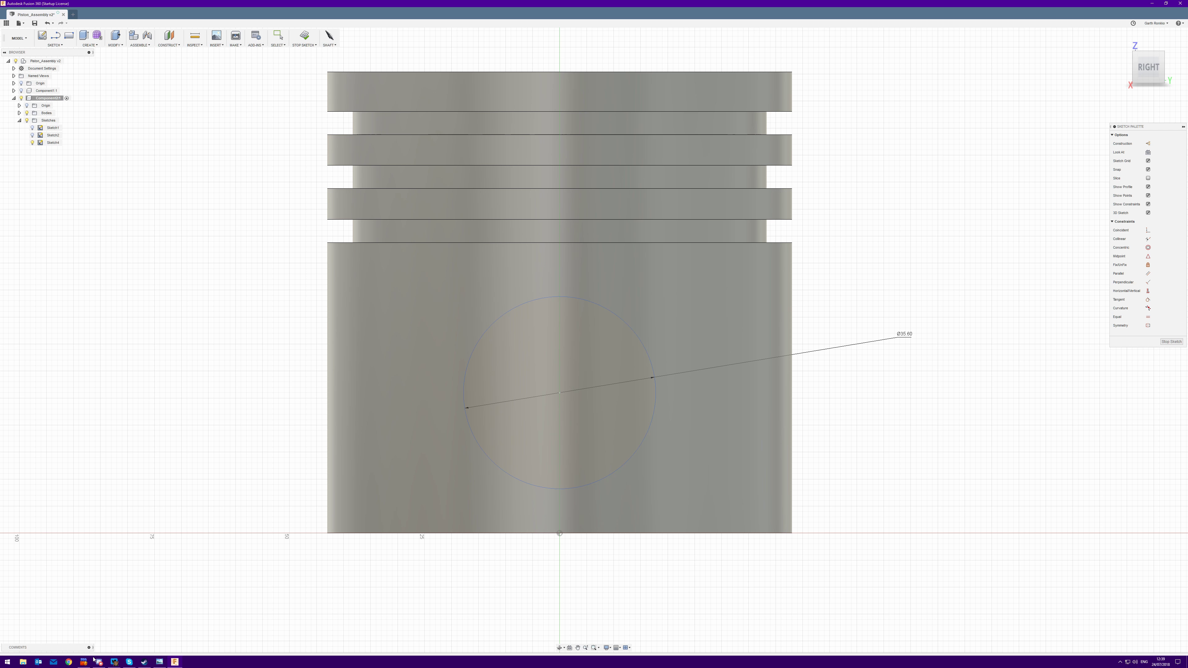
pyautogui.click(160, 662)
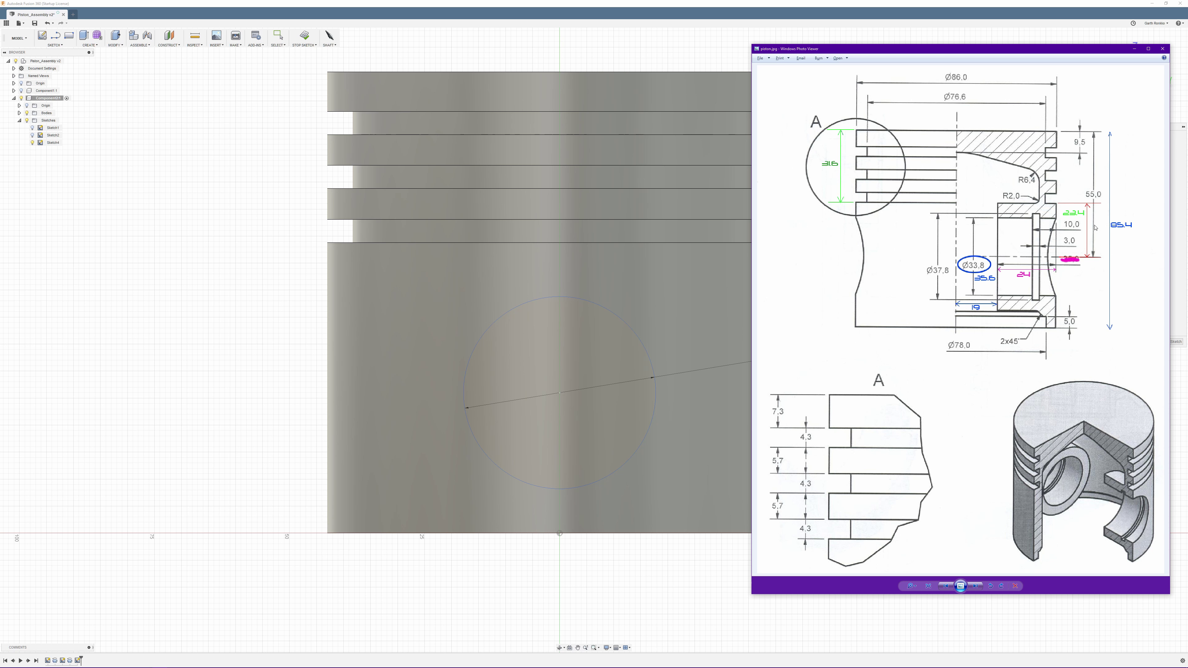
pyautogui.click(568, 2)
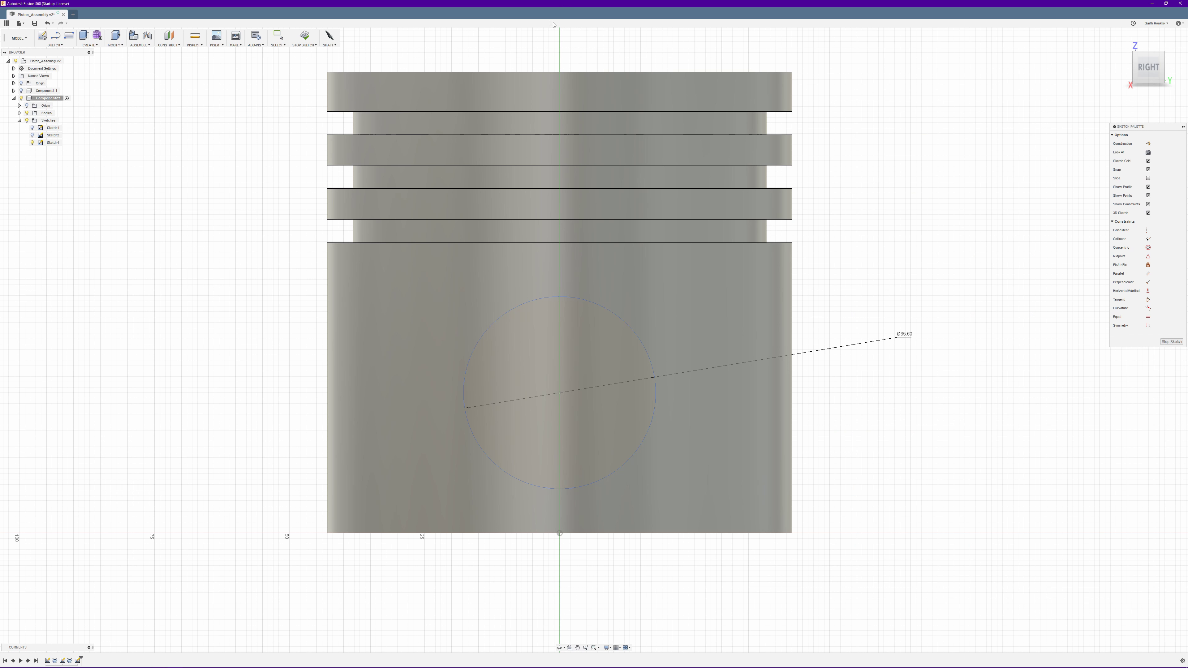
pyautogui.click(560, 394)
pyautogui.click(559, 72)
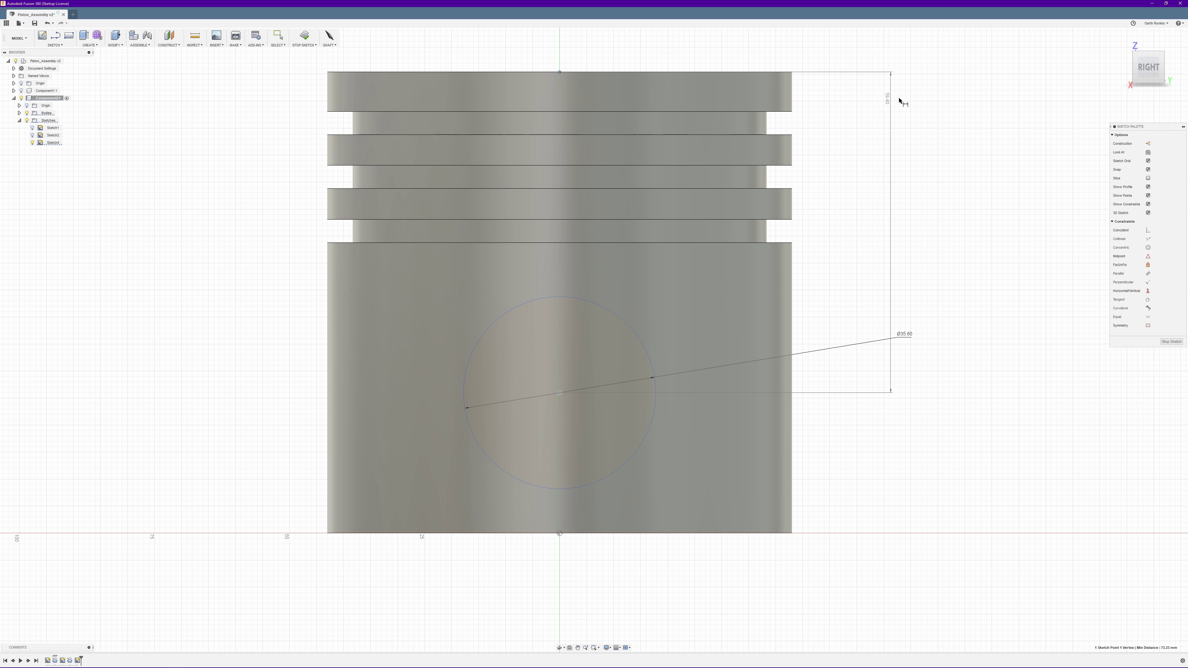
pyautogui.click(947, 99)
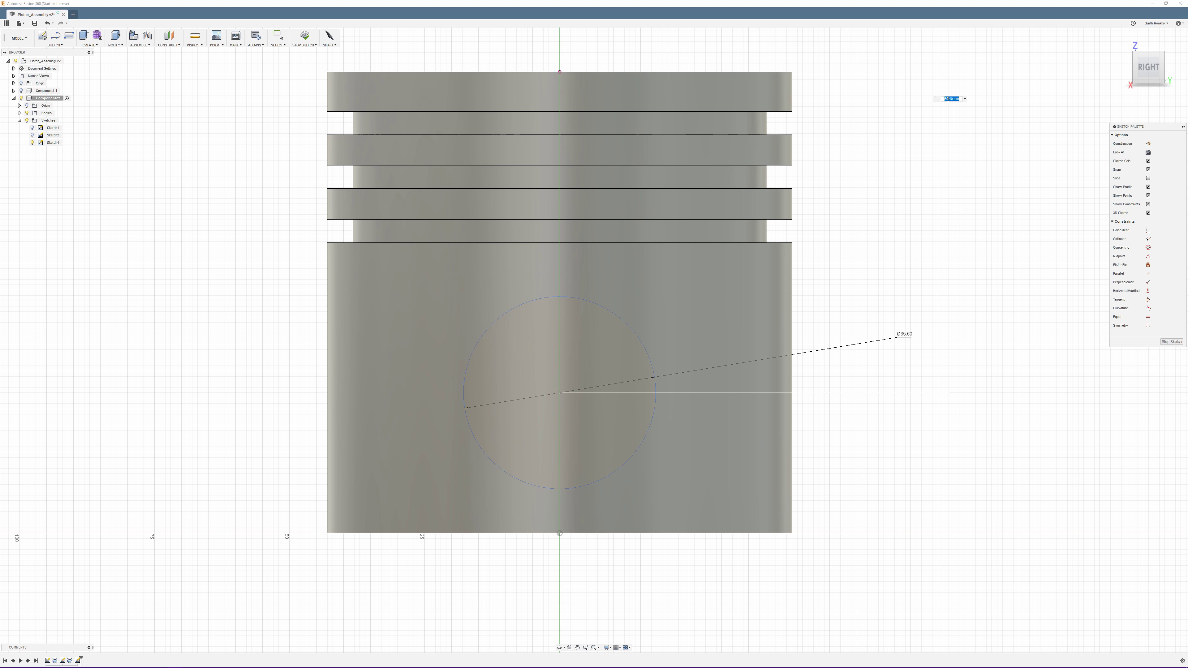
pyautogui.write('55')
pyautogui.press('Return')
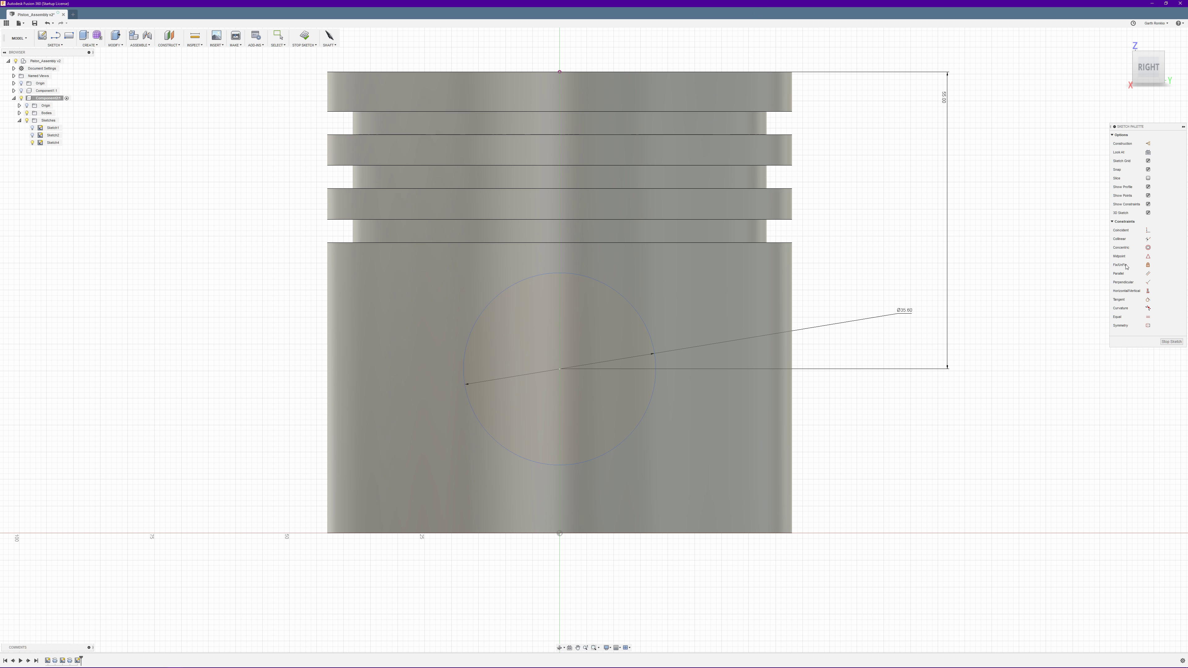
# Finish the pin-hole sketch and select its circle profile.
pyautogui.click(1164, 342)
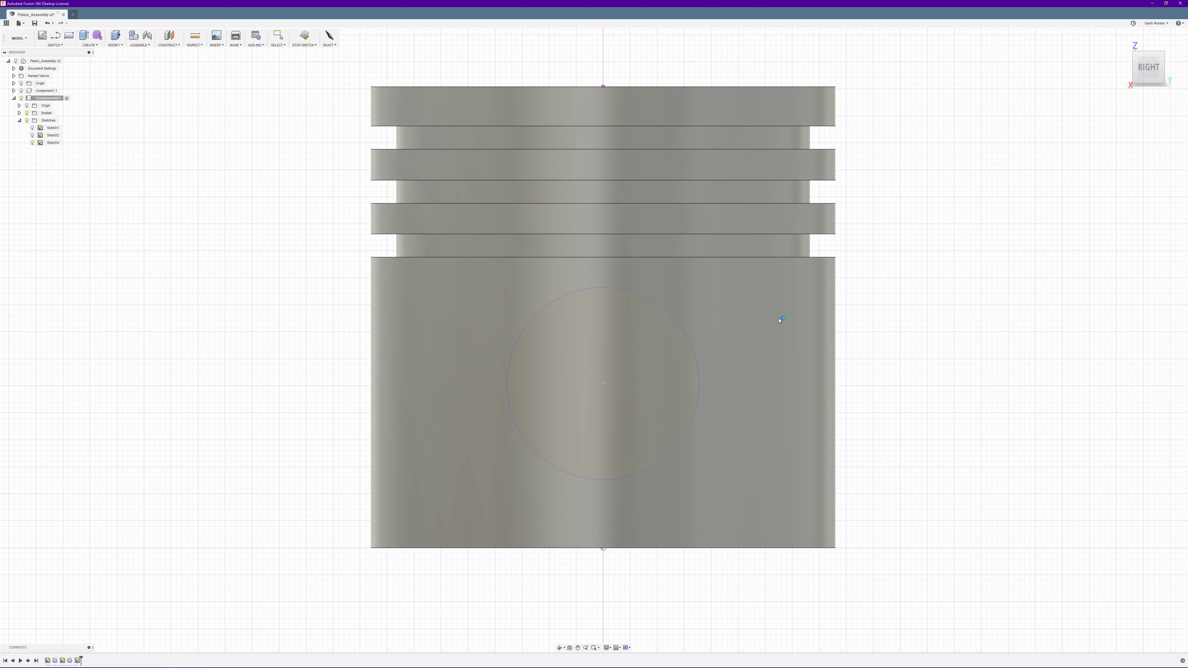
pyautogui.keyDown('shift'); pyautogui.moveTo(262, 324); pyautogui.dragTo(294, 294, button='middle'); pyautogui.keyUp('shift')
pyautogui.click(607, 396)
# Extrude-cut the circle symmetrically from an offset plane, 43 mm through the piston walls.
pyautogui.click(92, 45)
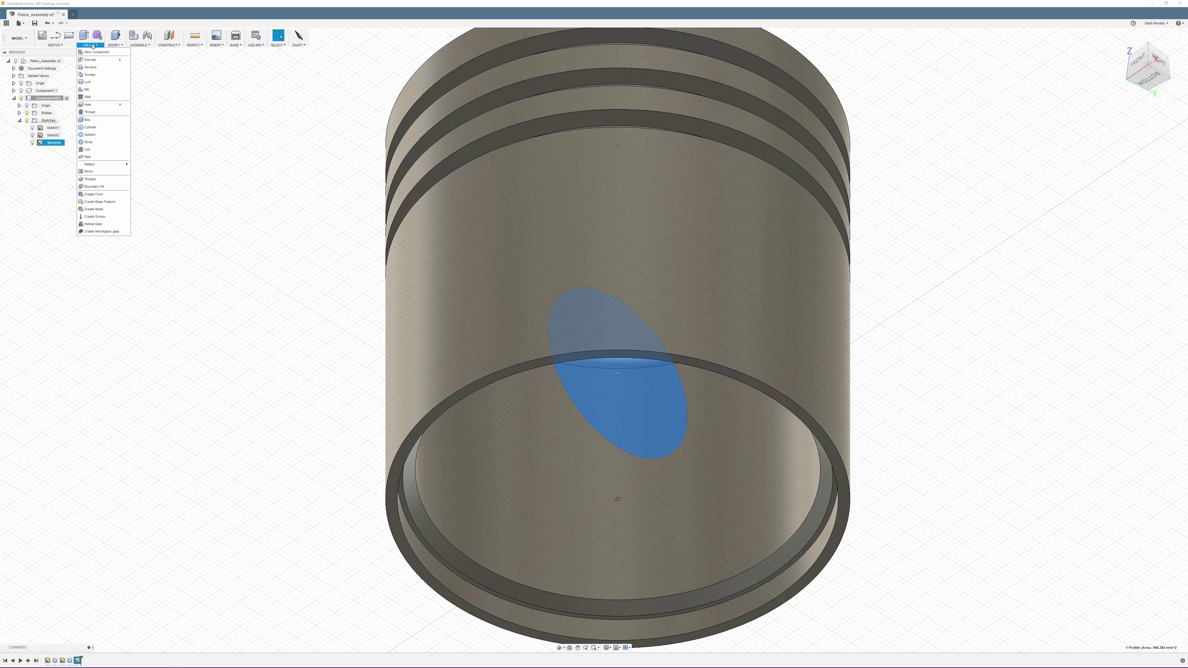
pyautogui.click(90, 60)
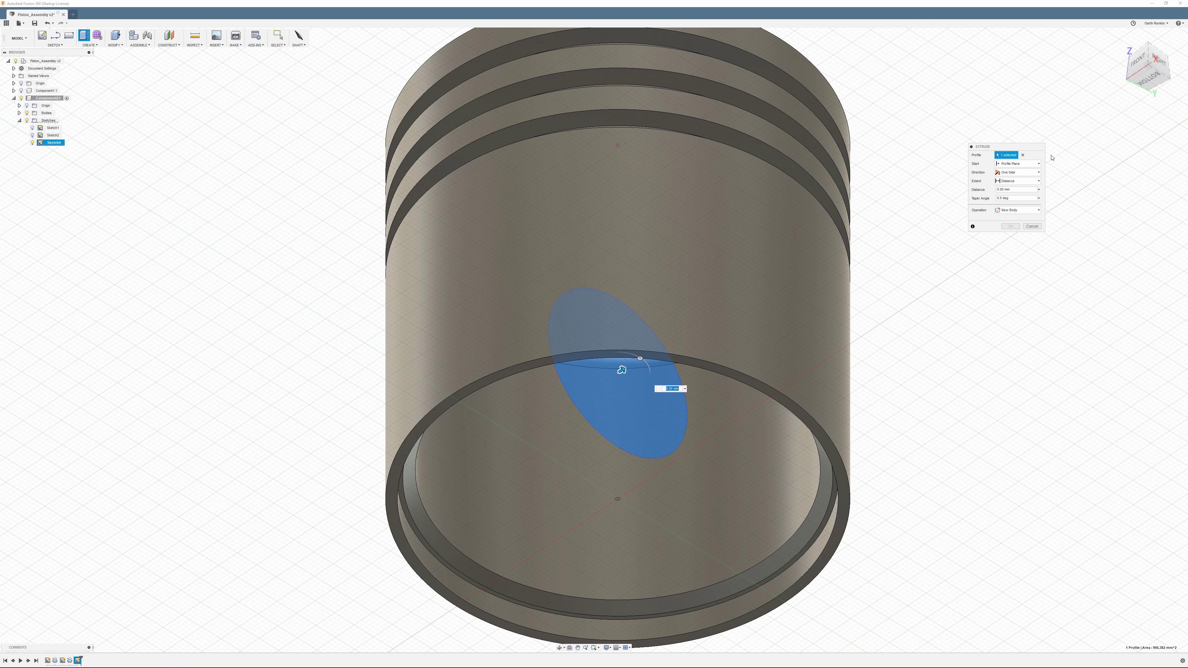
pyautogui.click(1026, 173)
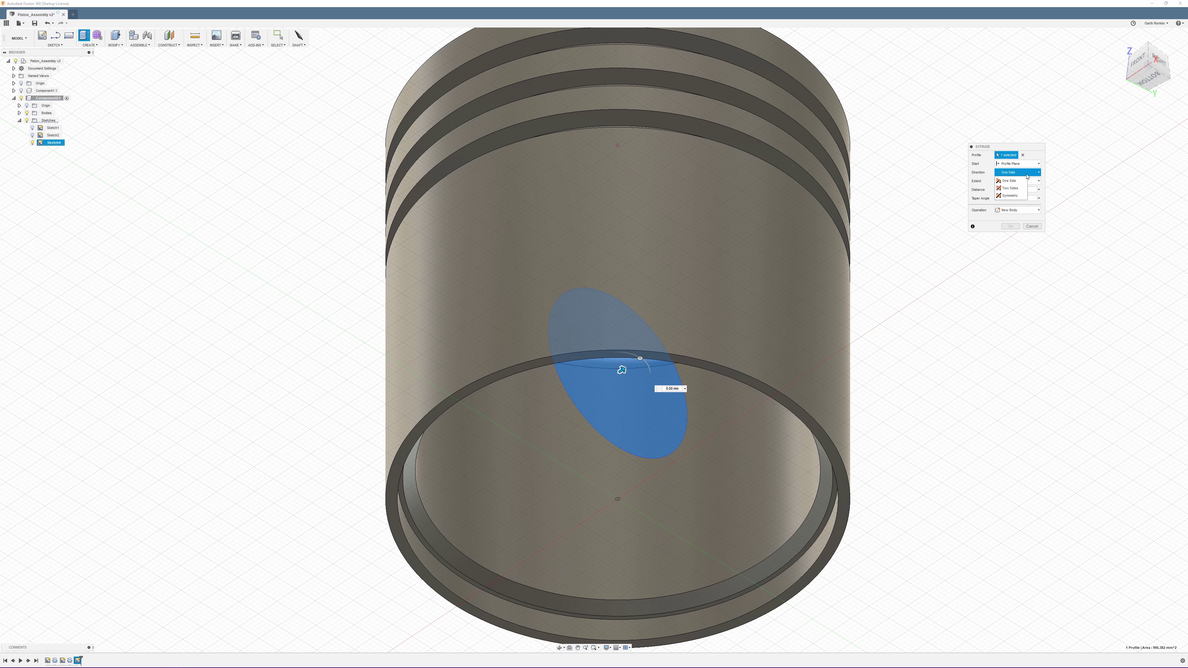
pyautogui.click(1015, 195)
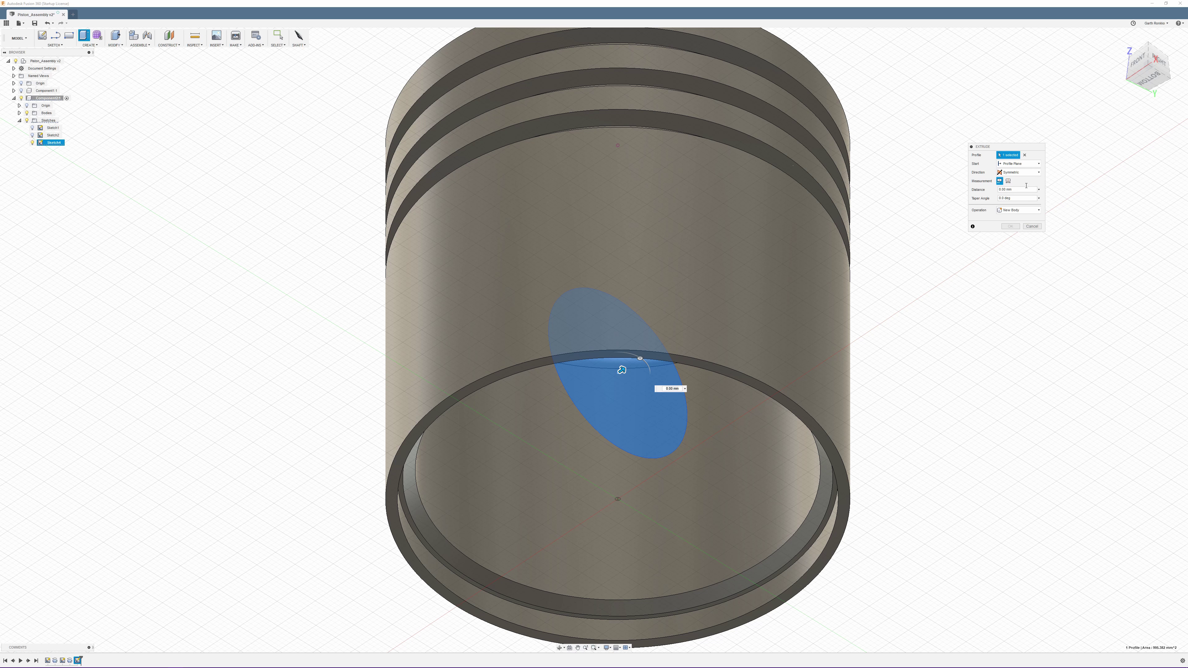
pyautogui.click(1037, 172)
pyautogui.click(1038, 164)
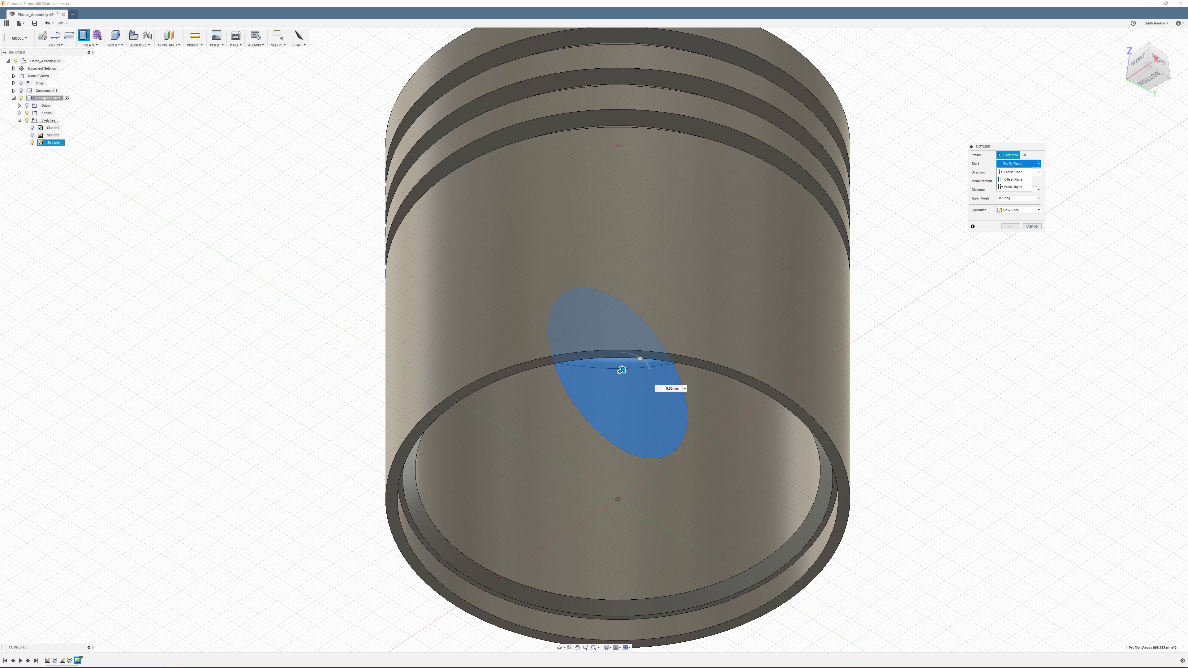
pyautogui.click(1021, 180)
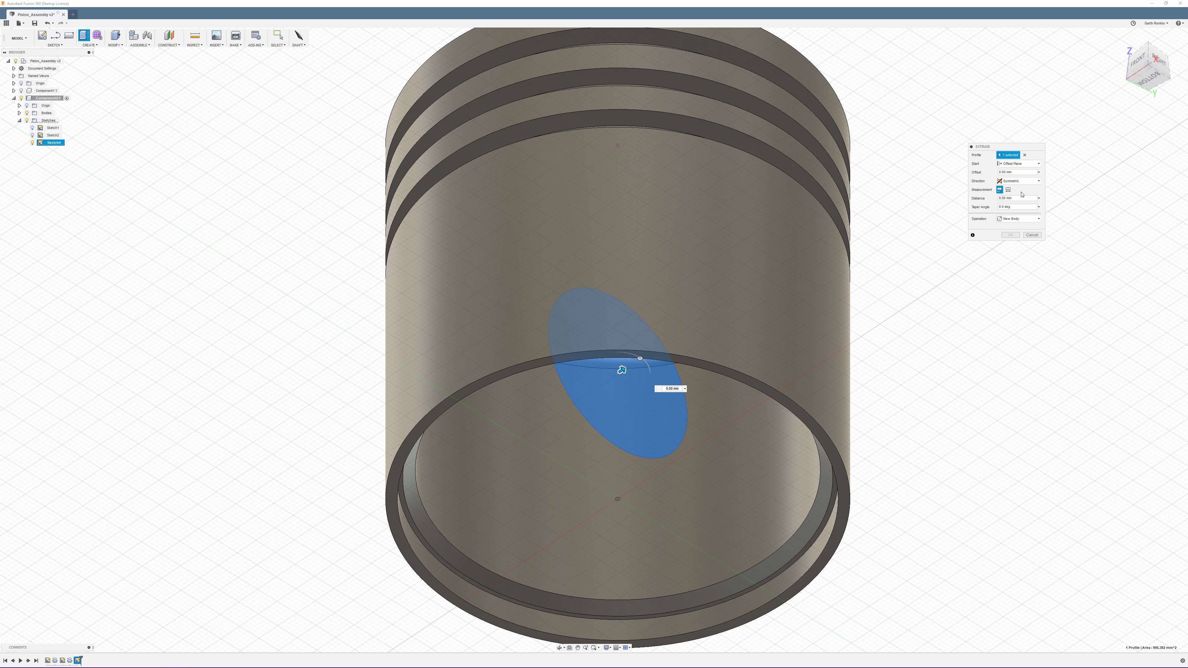
pyautogui.click(1028, 182)
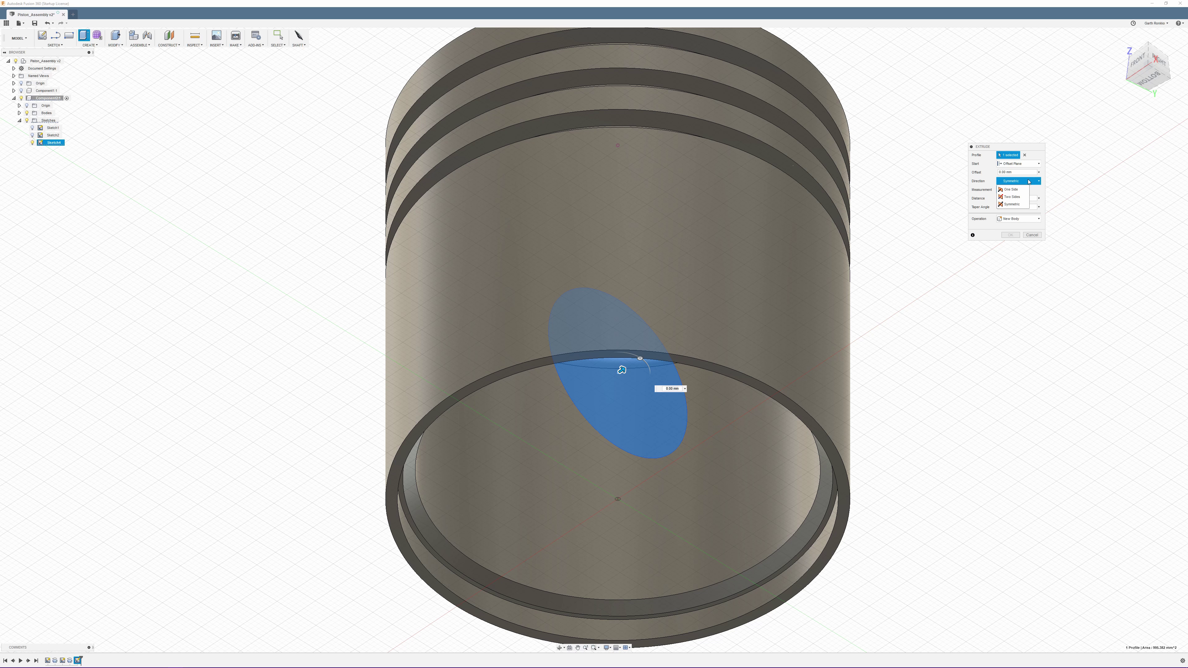
pyautogui.click(1028, 181)
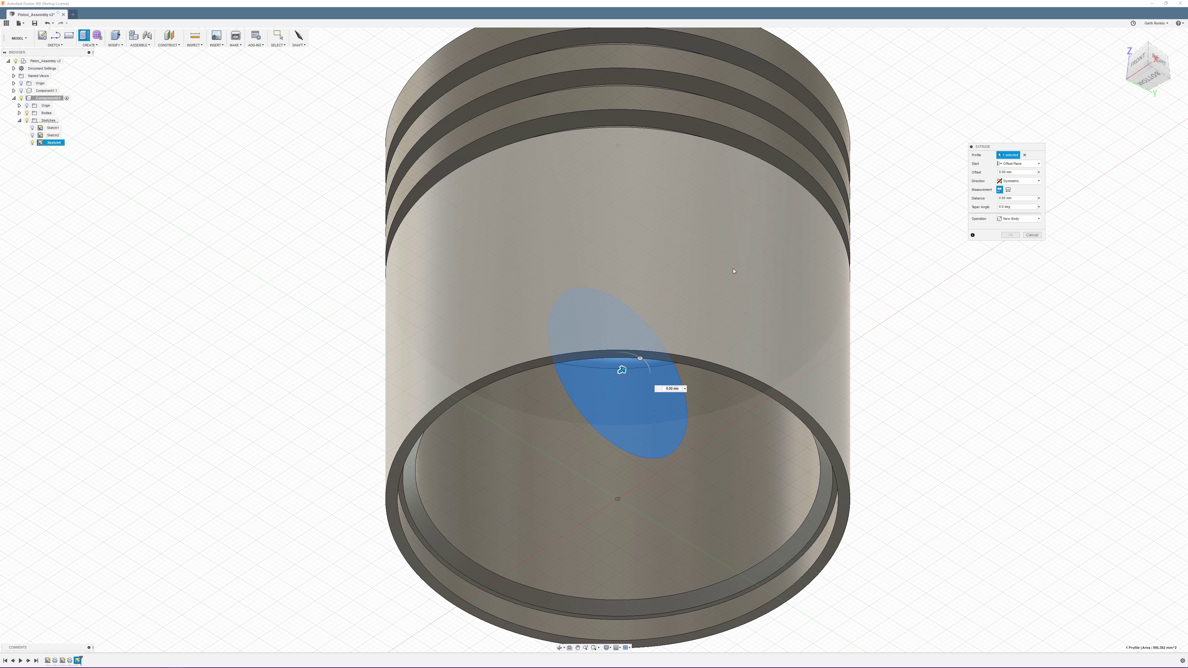
pyautogui.moveTo(621, 369); pyautogui.dragTo(789, 271)
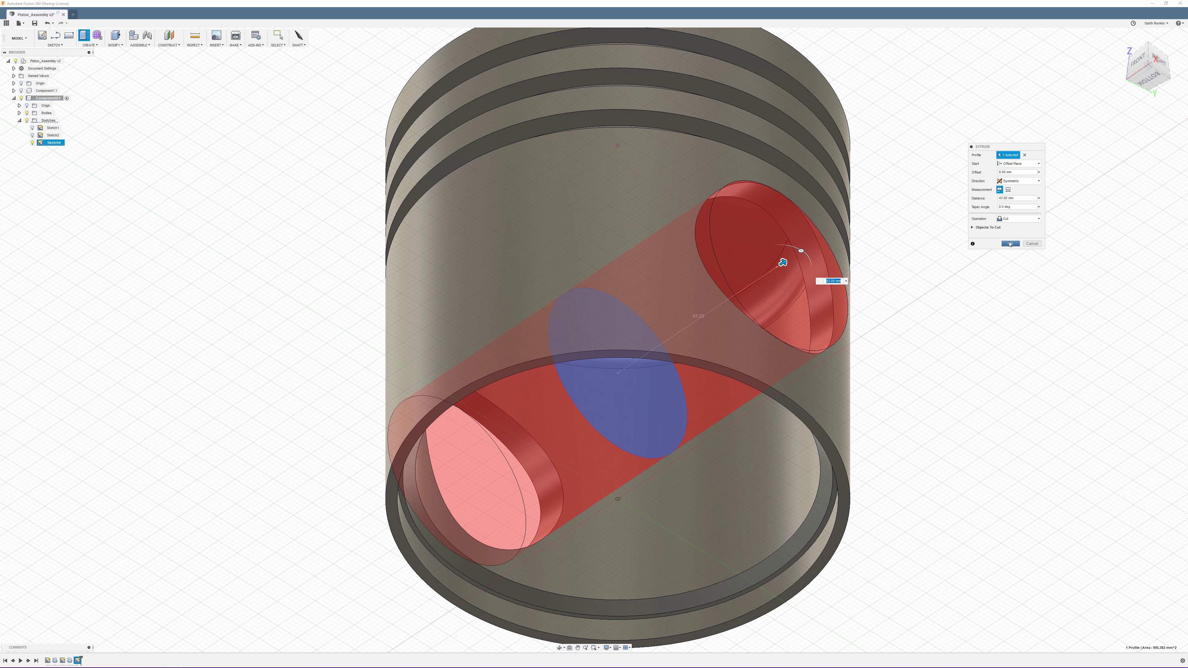
pyautogui.click(1010, 243)
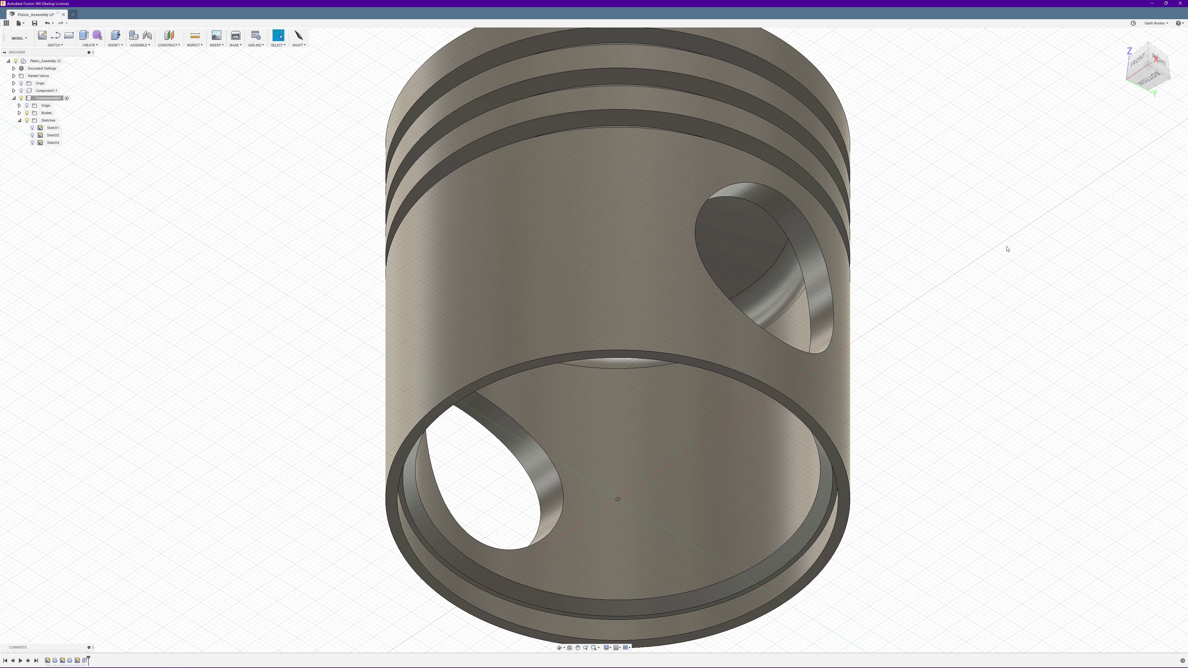
# Compare the pierced piston with the reference drawing, then show the pin-hole sketch again.
pyautogui.keyDown('shift'); pyautogui.moveTo(1007, 247); pyautogui.dragTo(945, 286, button='middle'); pyautogui.keyUp('shift')
pyautogui.press('Escape')
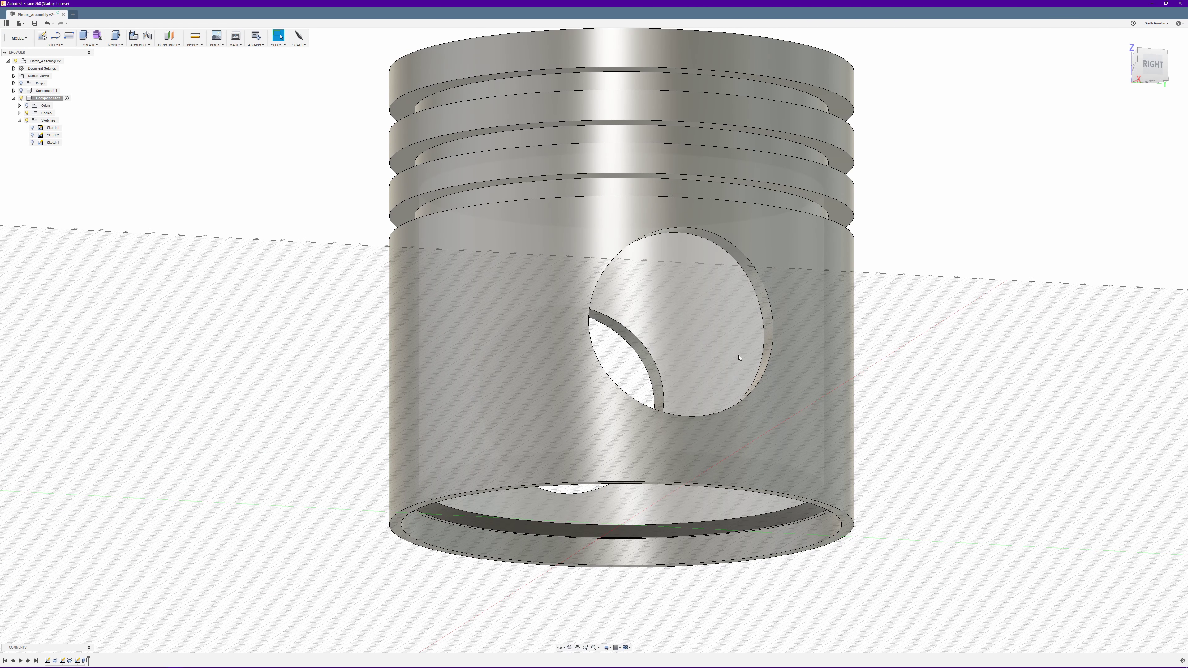
pyautogui.moveTo(417, 651)
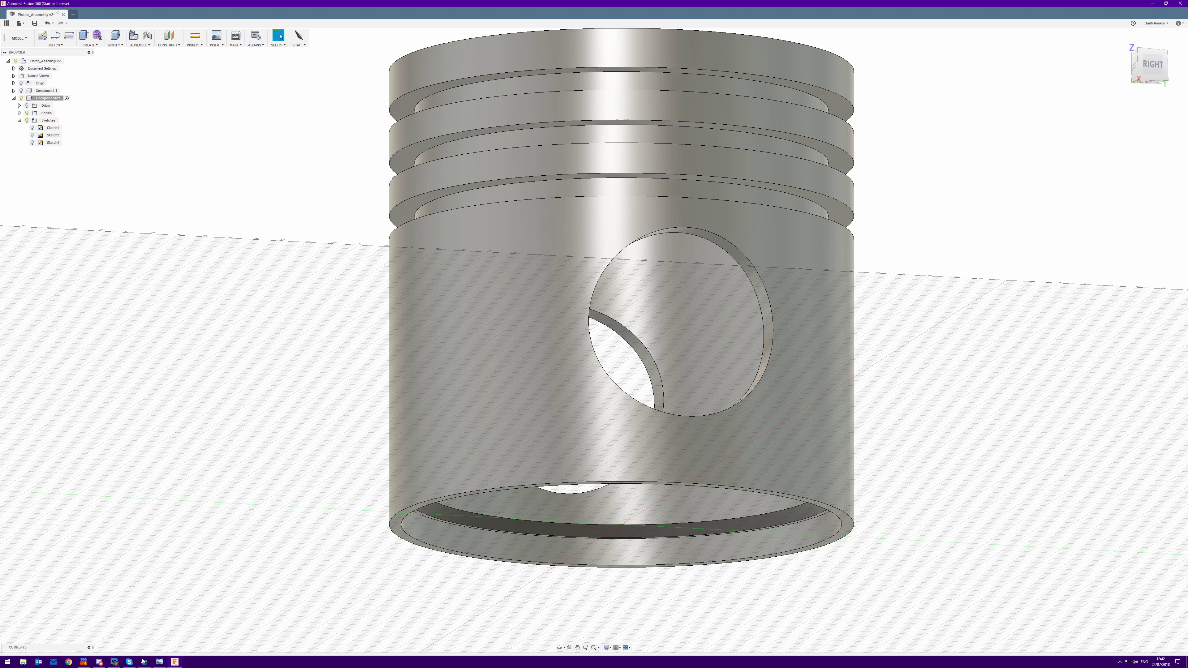
pyautogui.click(160, 661)
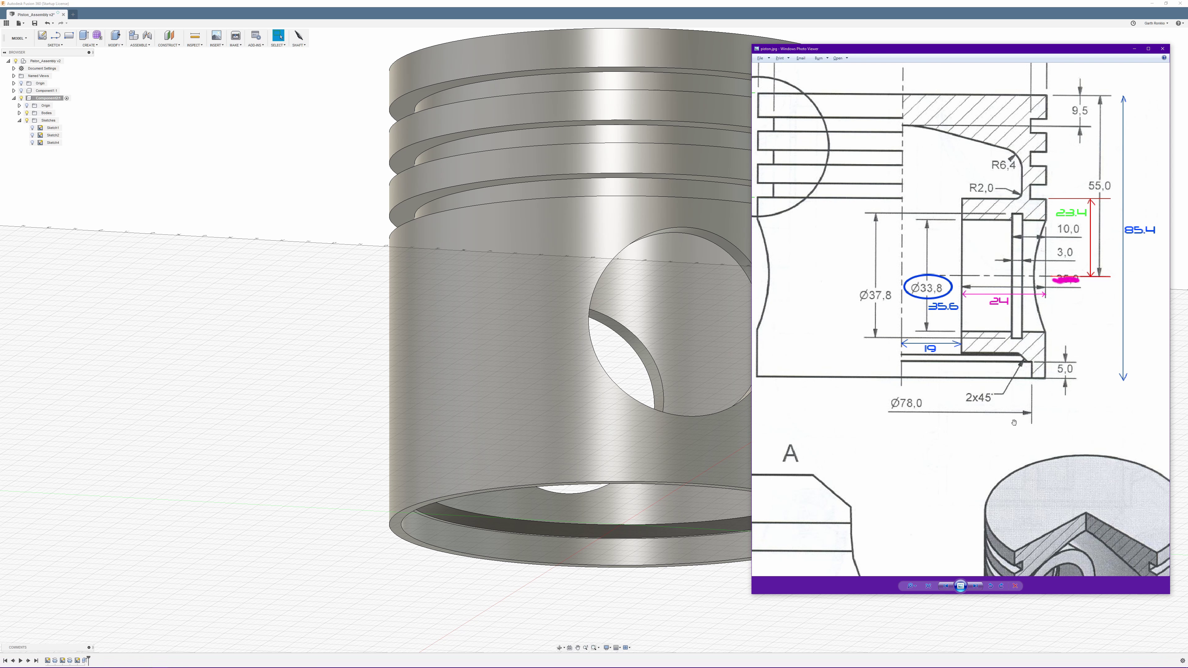
pyautogui.scroll(-4, 1015, 419)
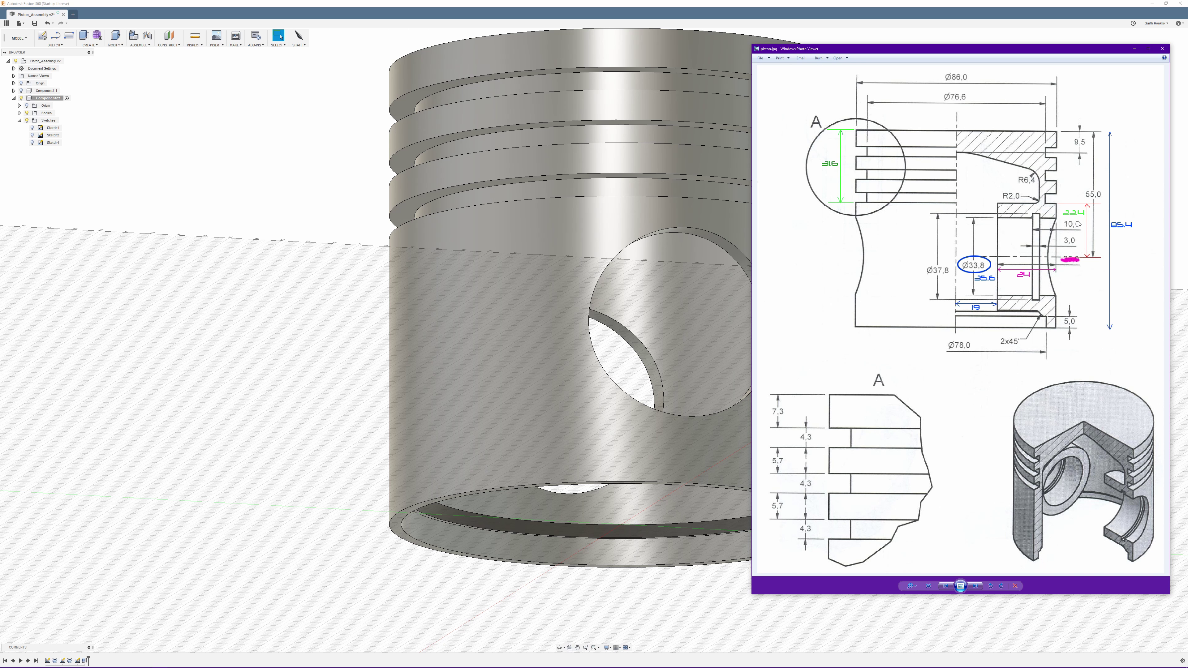
pyautogui.click(881, 2)
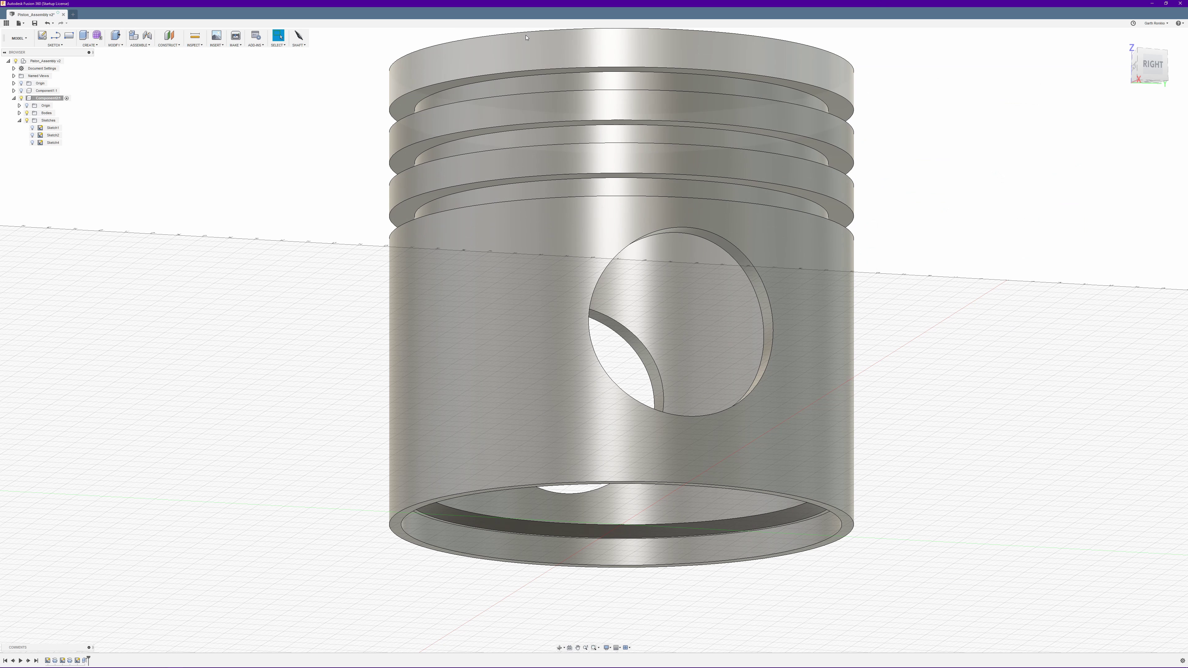
pyautogui.click(32, 142)
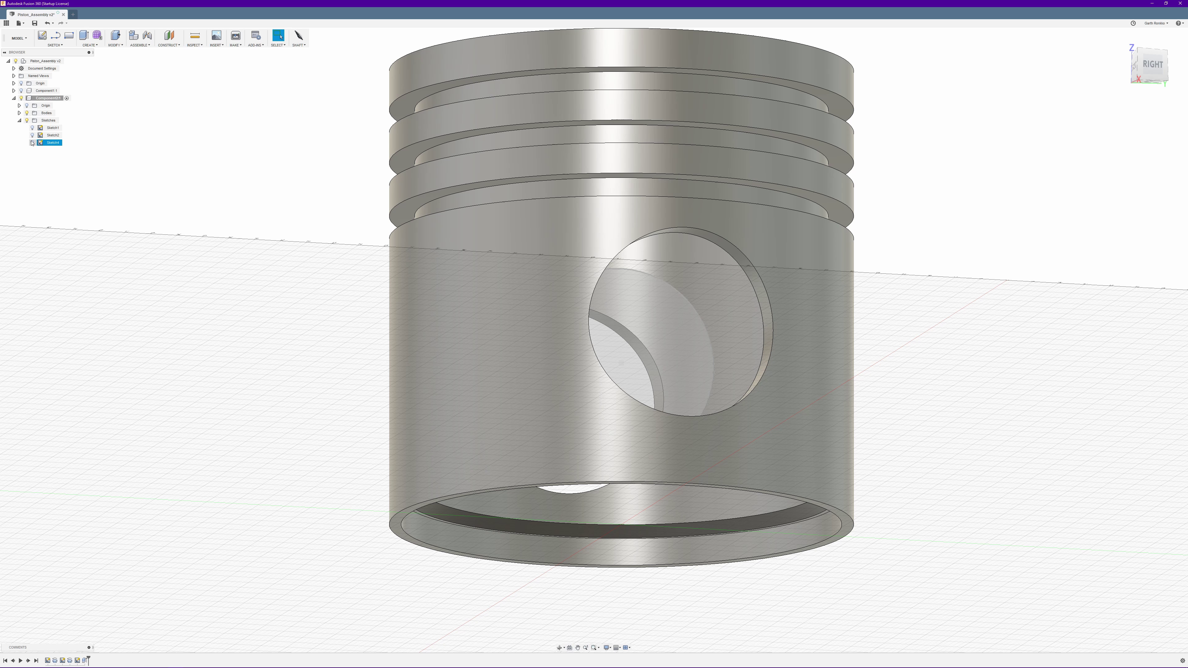
# Reopen Sketch4 and draw a larger circle concentric with the pin-hole centre.
pyautogui.rightClick(51, 143)
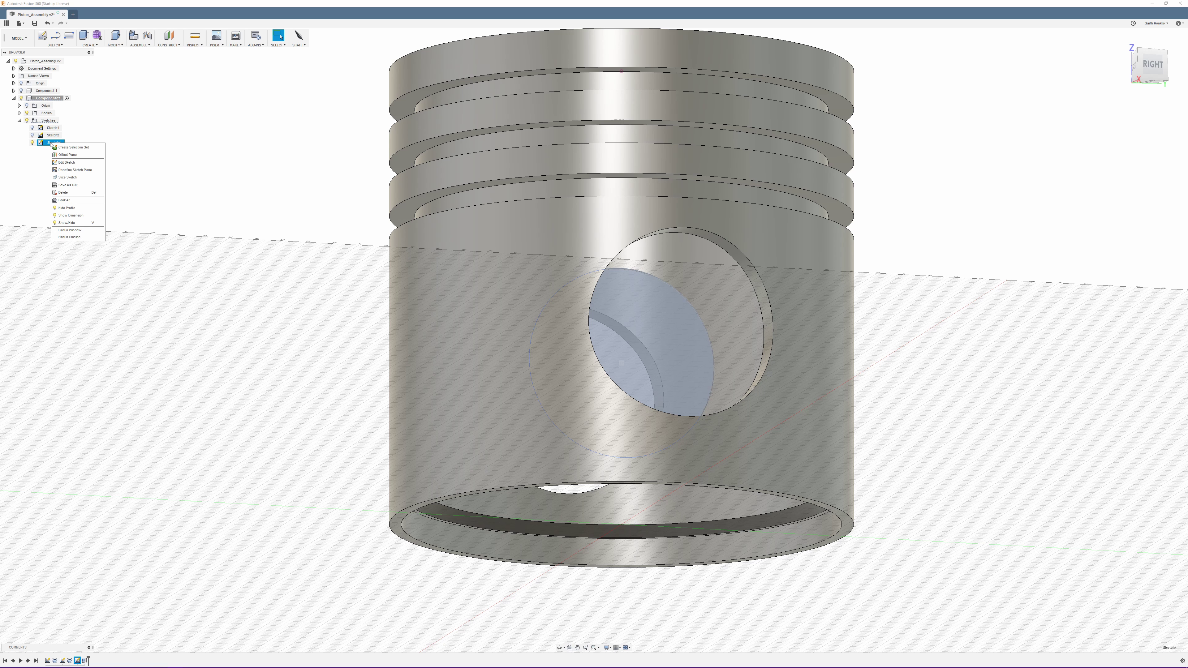
pyautogui.click(66, 162)
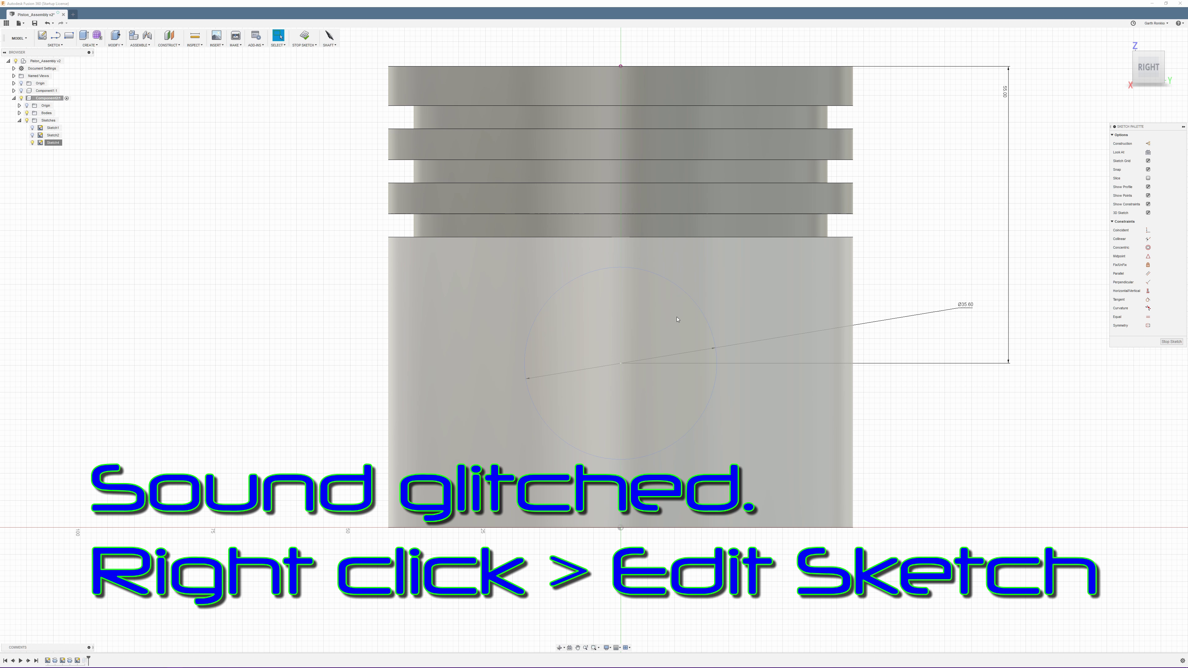
pyautogui.click(55, 44)
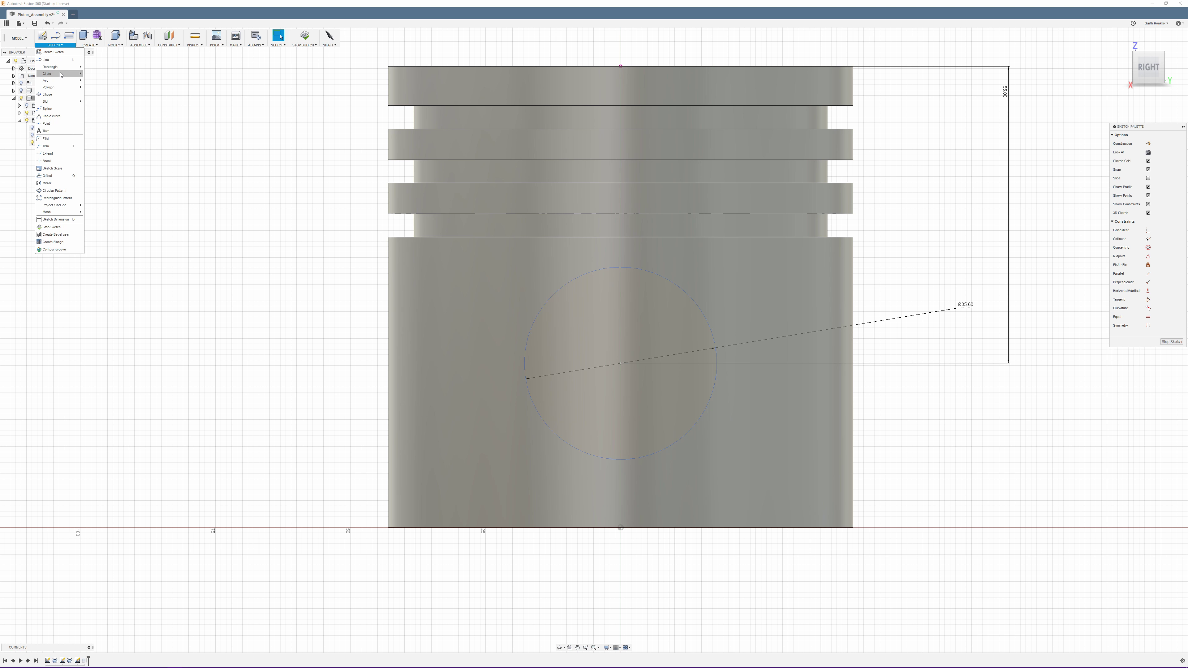
pyautogui.moveTo(63, 74)
pyautogui.click(102, 76)
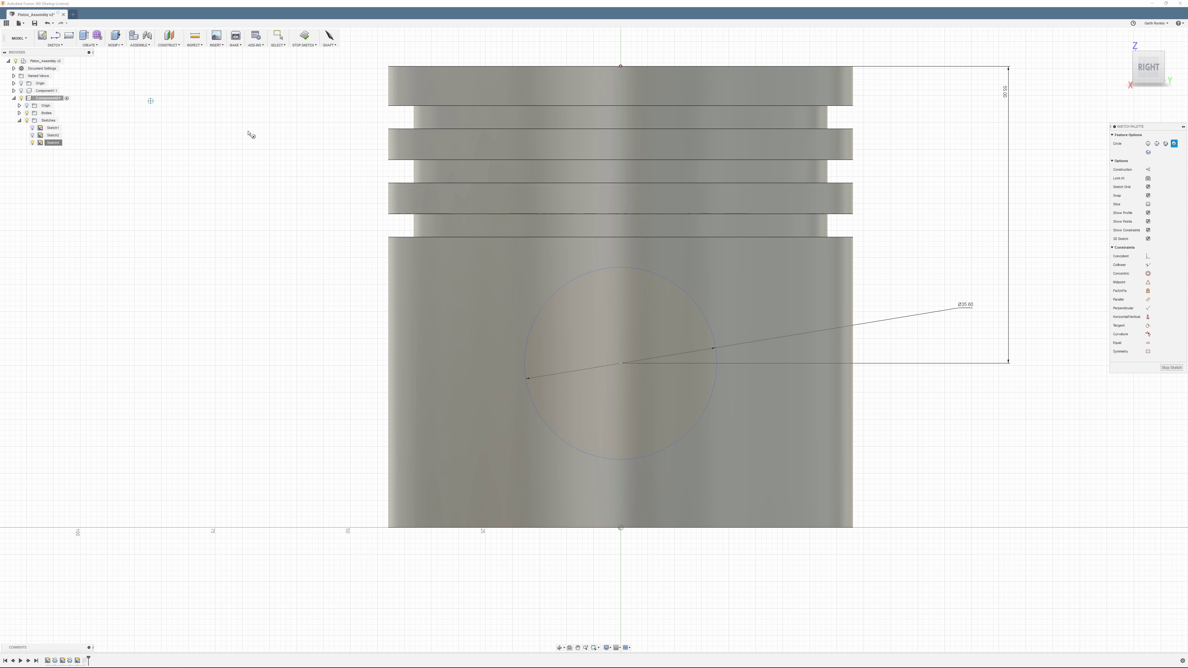
pyautogui.click(622, 364)
pyautogui.click(739, 368)
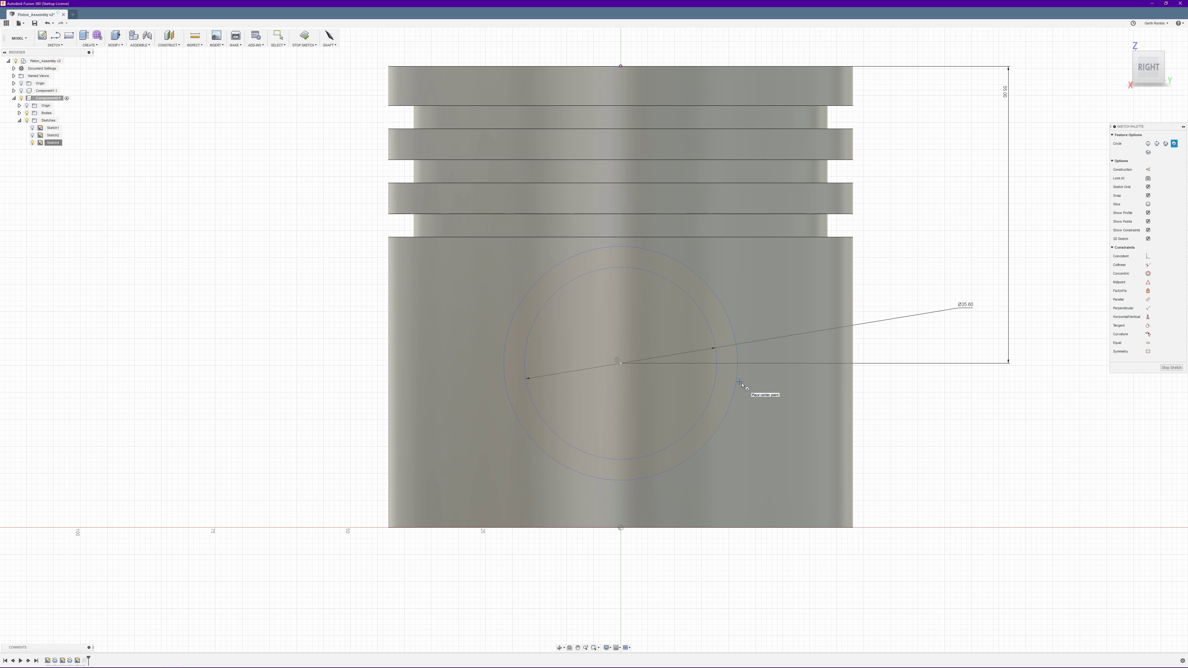
# Dimension the new outer circle to Ø46.80 mm.
pyautogui.press('Escape')
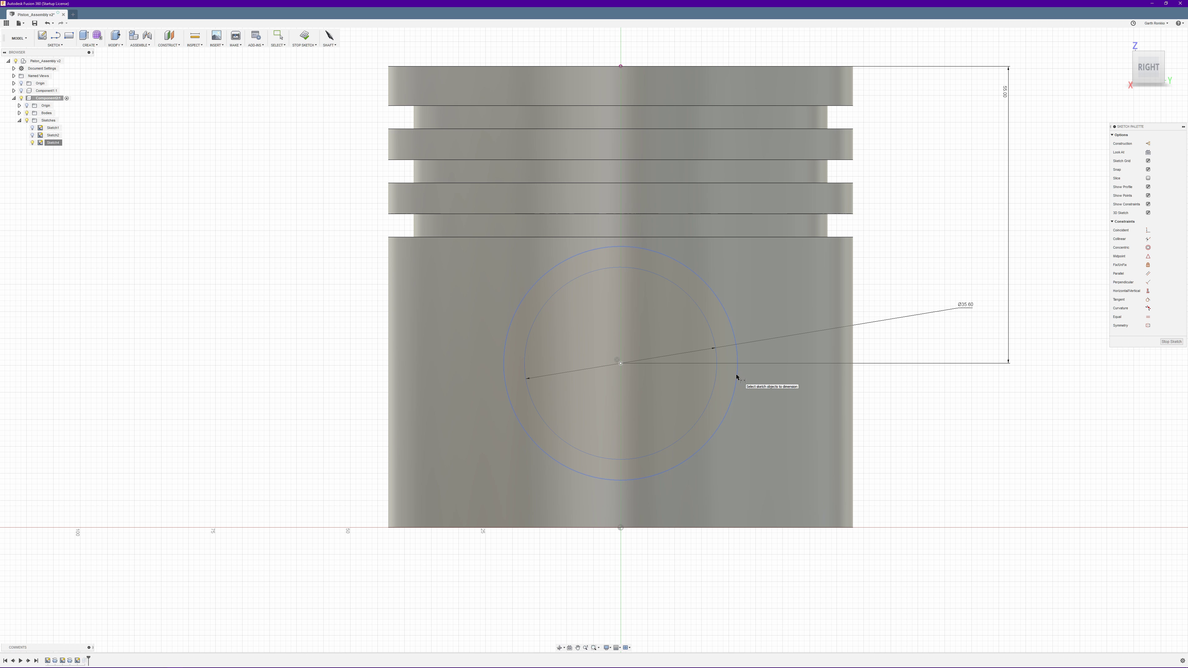
pyautogui.click(737, 378)
pyautogui.click(925, 343)
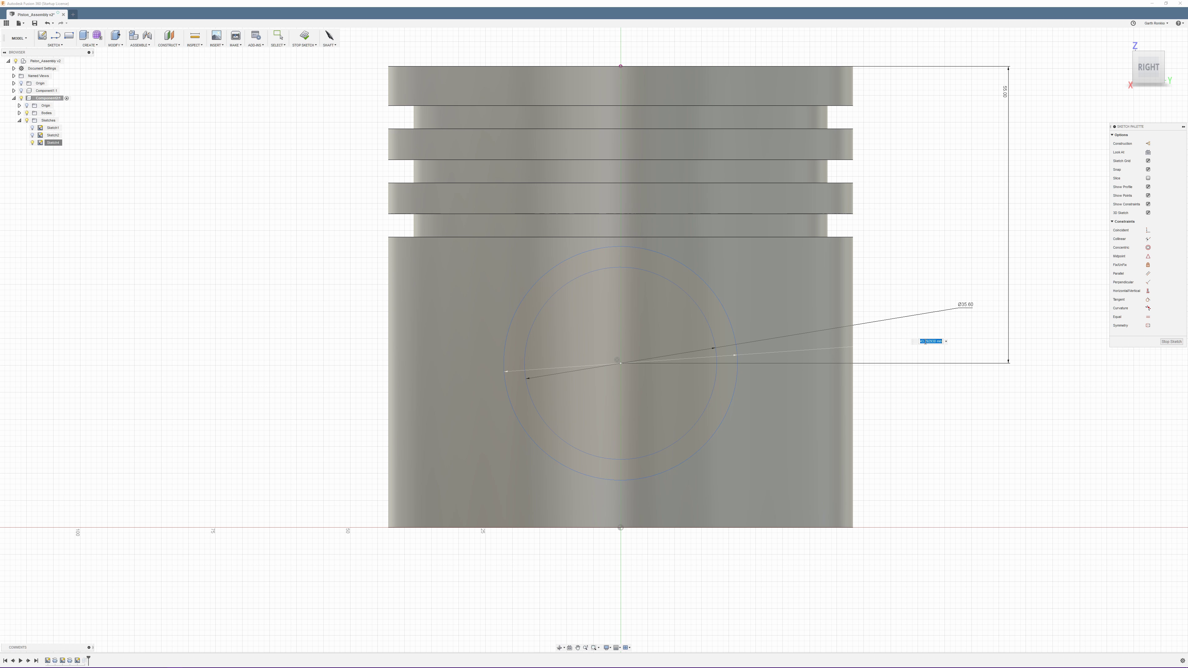
pyautogui.write('23.4*2')
pyautogui.press('Return')
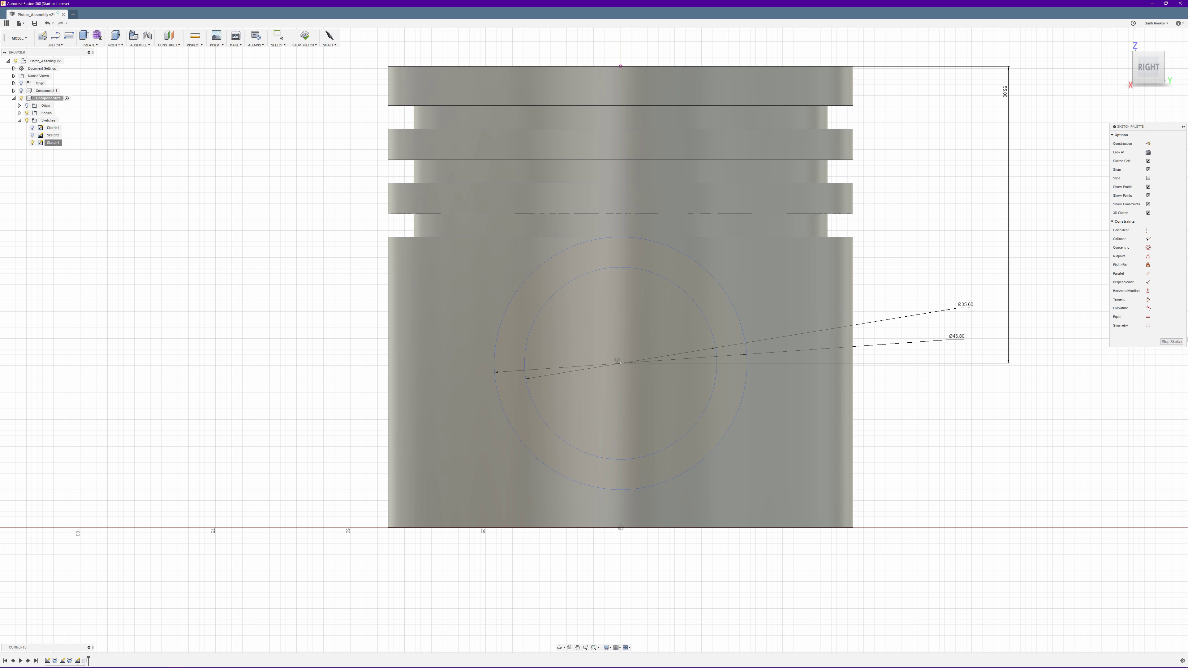
# Finish the sketch and extrude the ring-shaped profile between the two circles.
pyautogui.click(1171, 342)
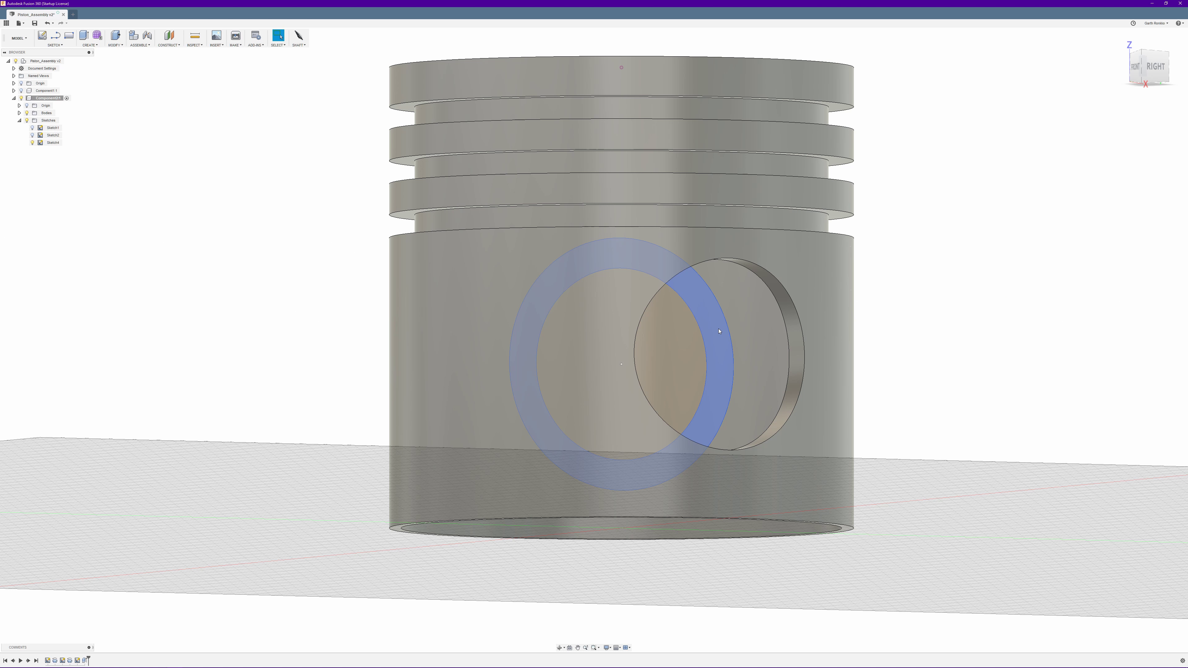
pyautogui.click(719, 330)
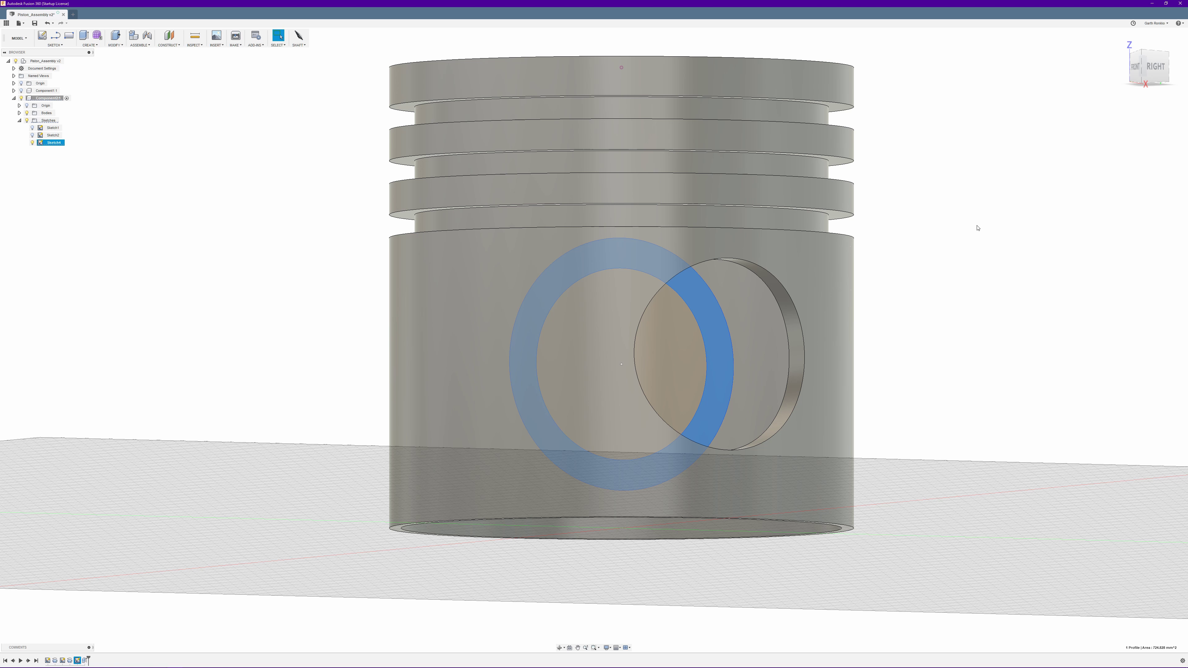
pyautogui.keyDown('shift'); pyautogui.moveTo(979, 228); pyautogui.dragTo(987, 201, button='middle'); pyautogui.keyUp('shift')
pyautogui.press('Escape')
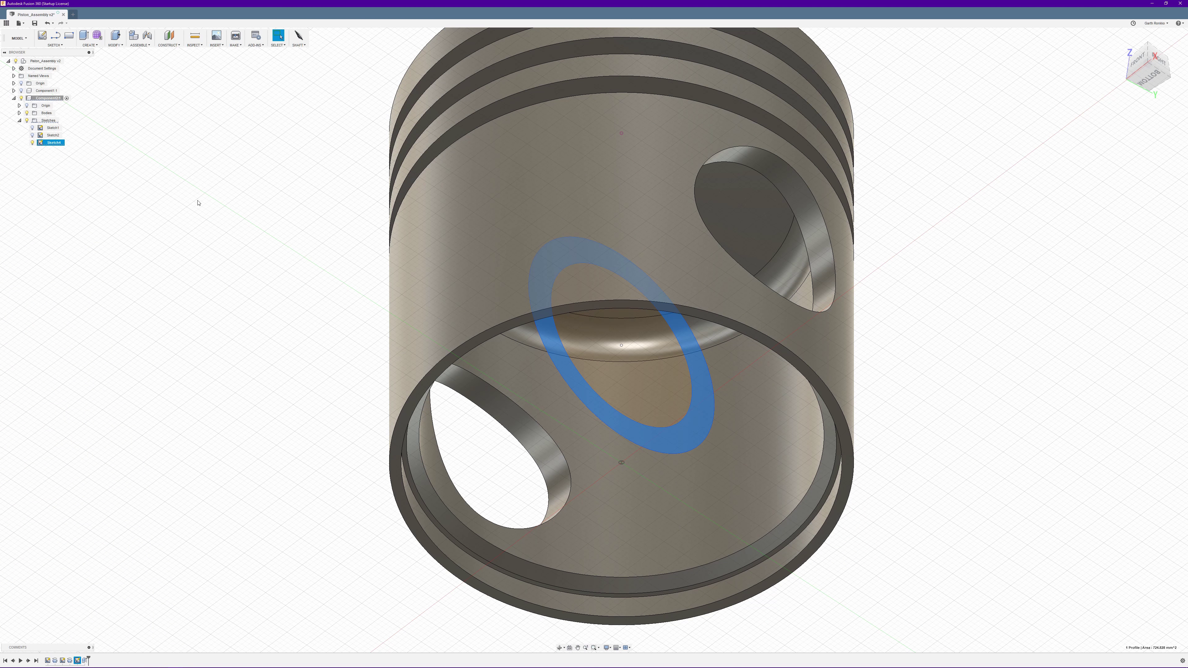
pyautogui.click(90, 45)
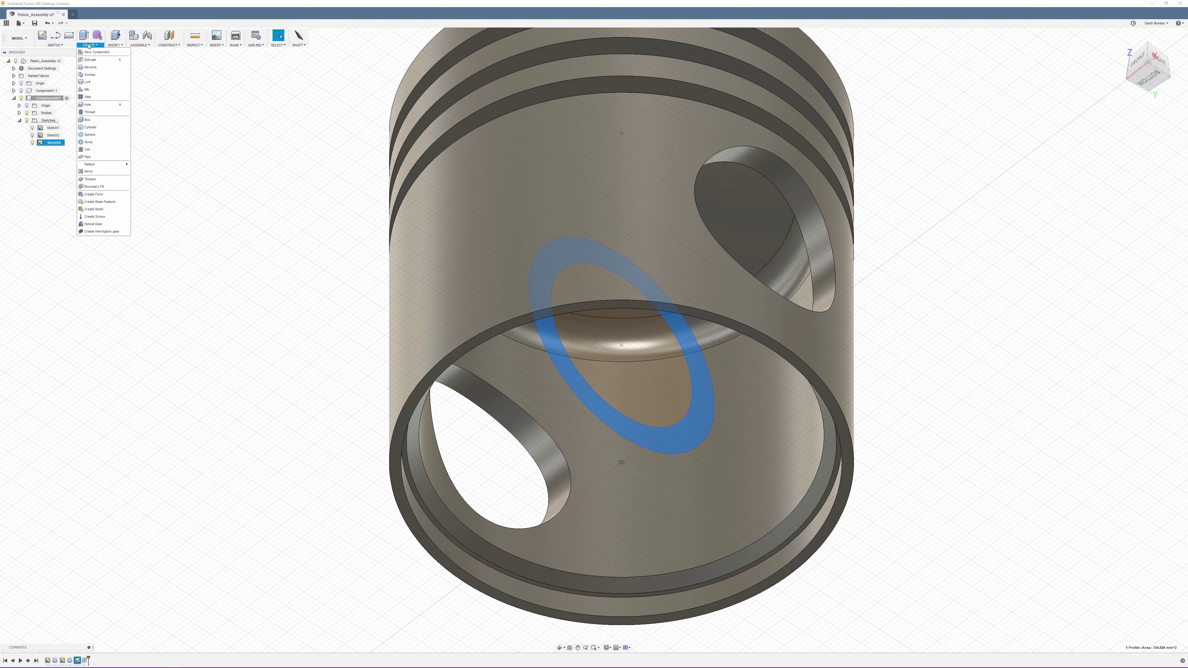
pyautogui.click(93, 60)
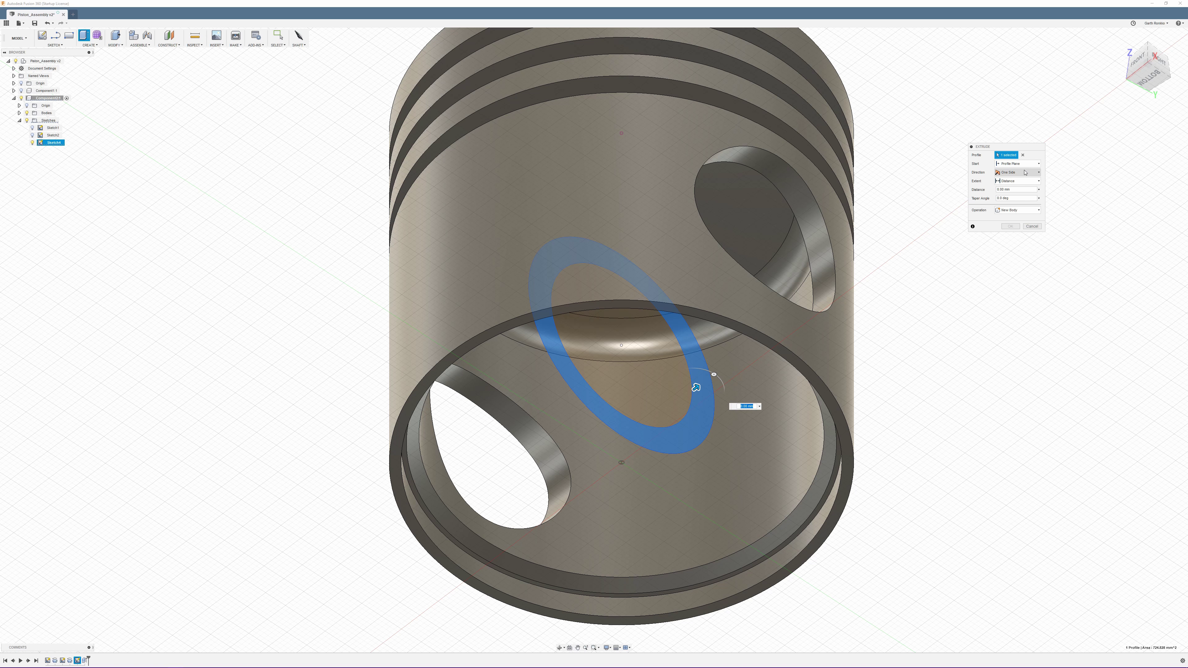
# Start the ring extrusion from an offset plane of 19 mm, checked against the drawing.
pyautogui.click(1031, 163)
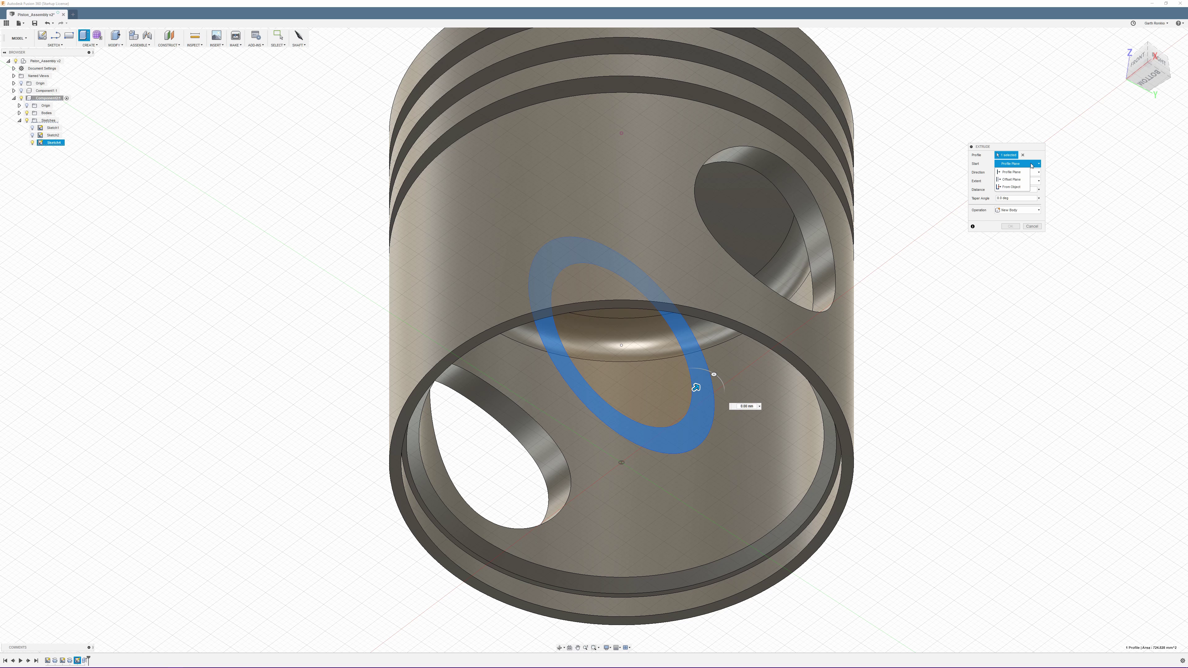
pyautogui.click(1012, 179)
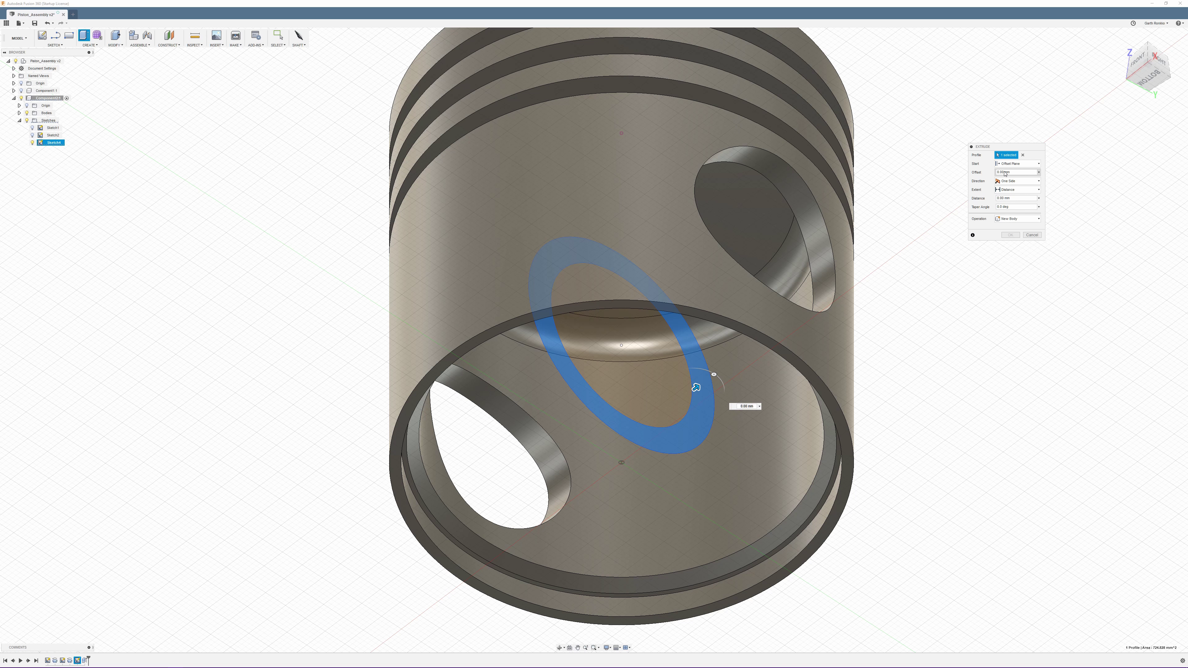
pyautogui.doubleClick(1004, 173)
pyautogui.moveTo(161, 665)
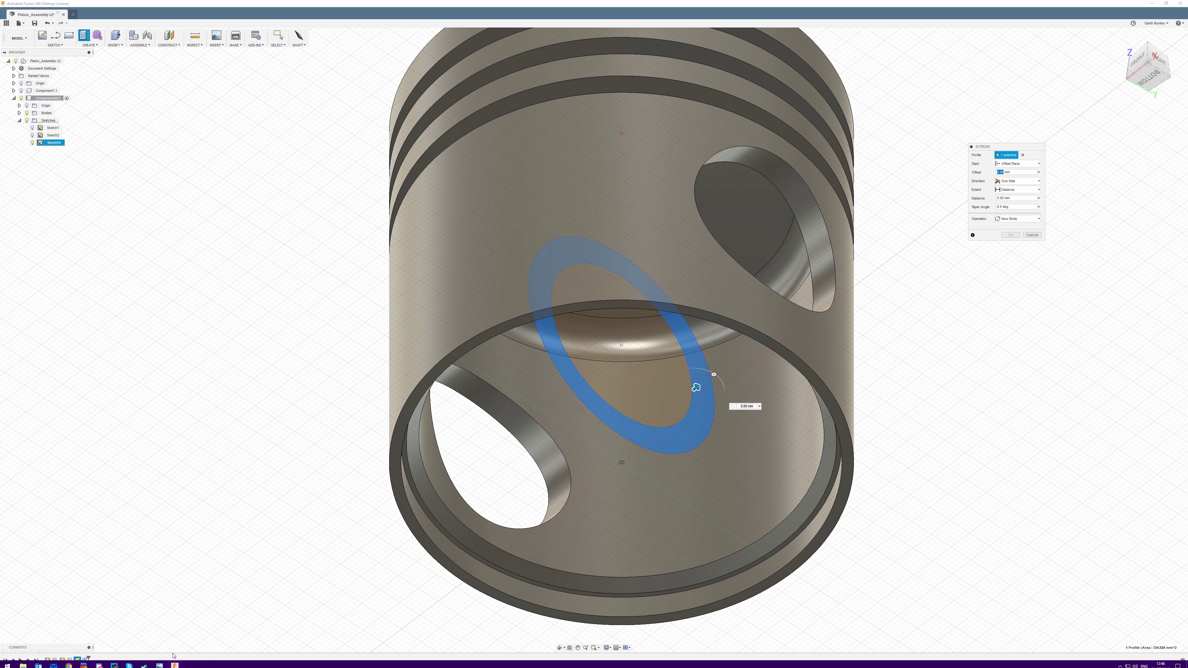
pyautogui.click(160, 662)
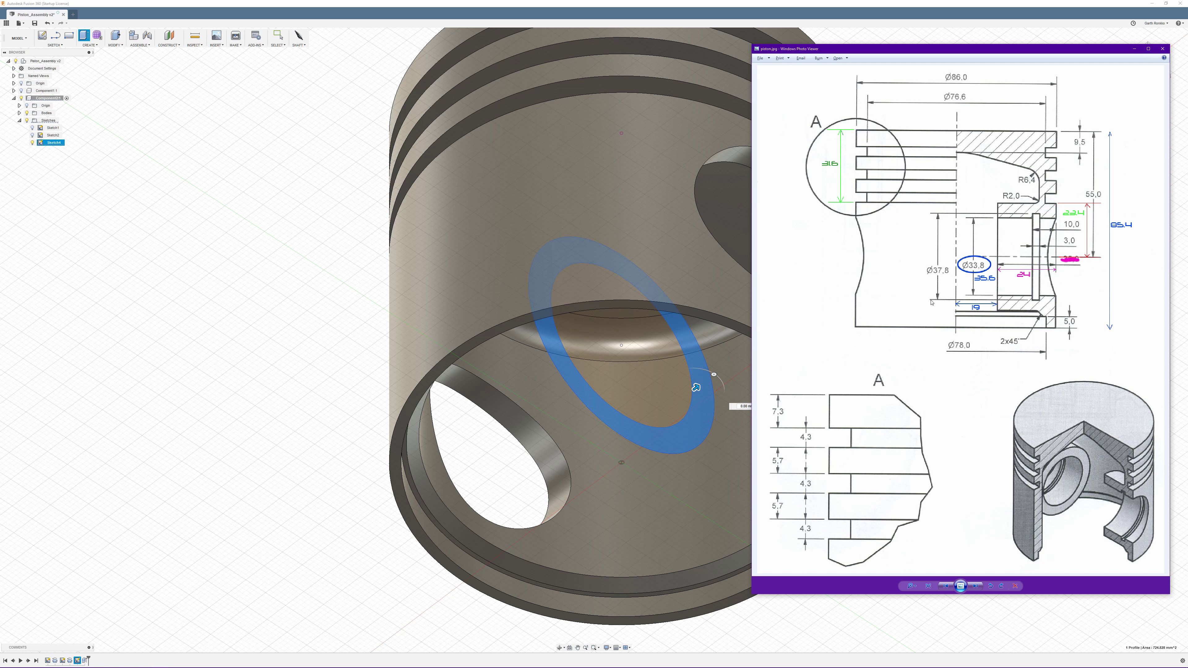
pyautogui.click(650, 3)
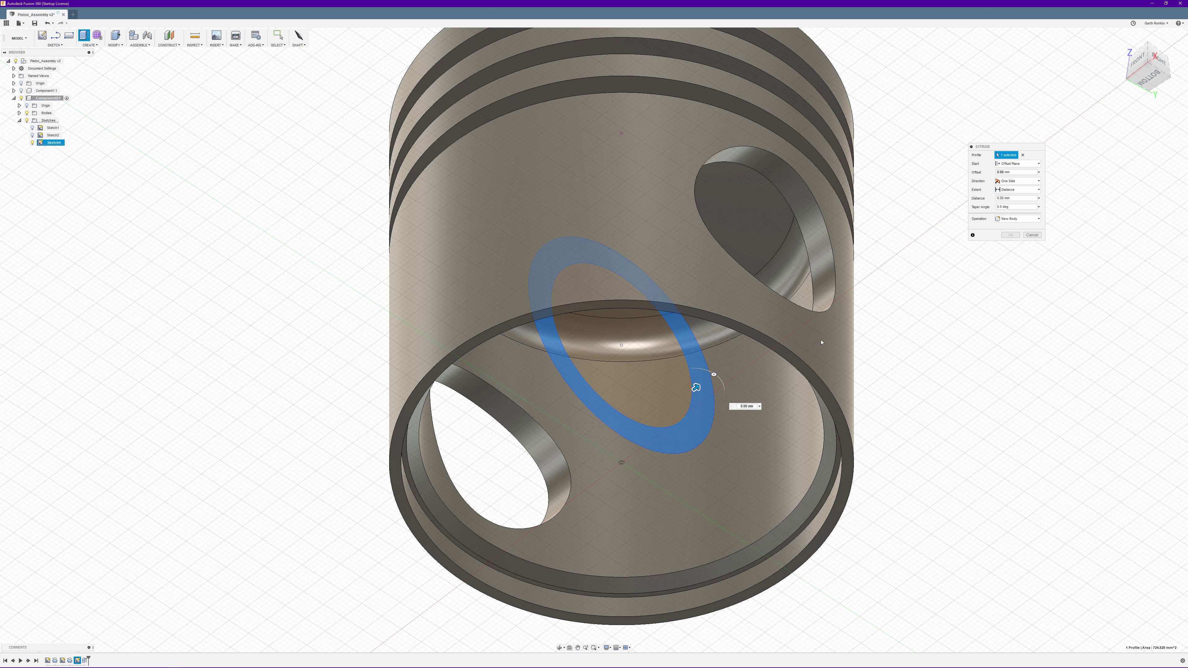
pyautogui.click(1003, 172)
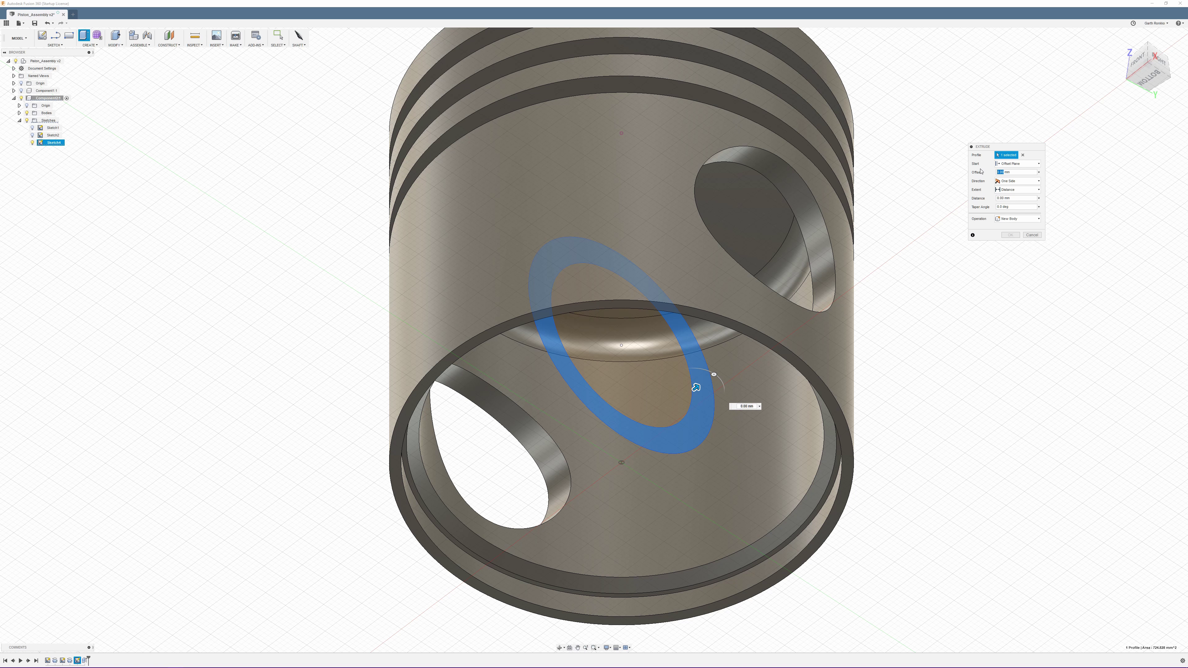
pyautogui.write('19')
pyautogui.keyDown('shift'); pyautogui.moveTo(896, 286); pyautogui.dragTo(919, 215, button='middle'); pyautogui.keyUp('shift')
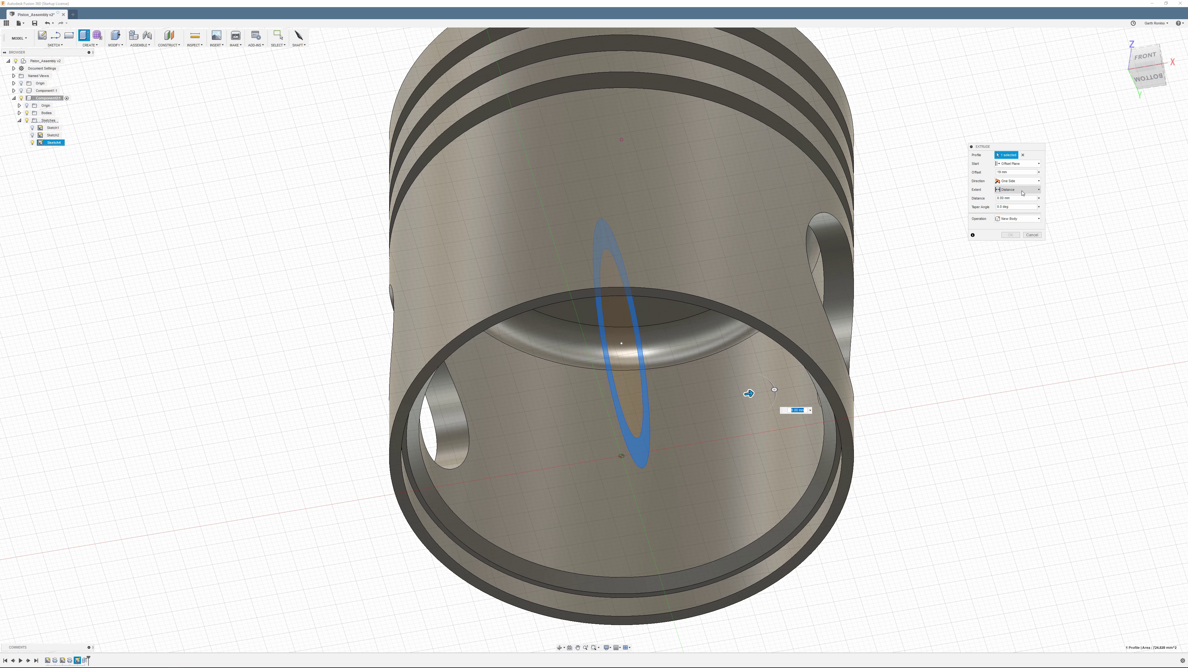
# Extend the ring extrusion to the piston's inner wall face as a Join.
pyautogui.click(1022, 190)
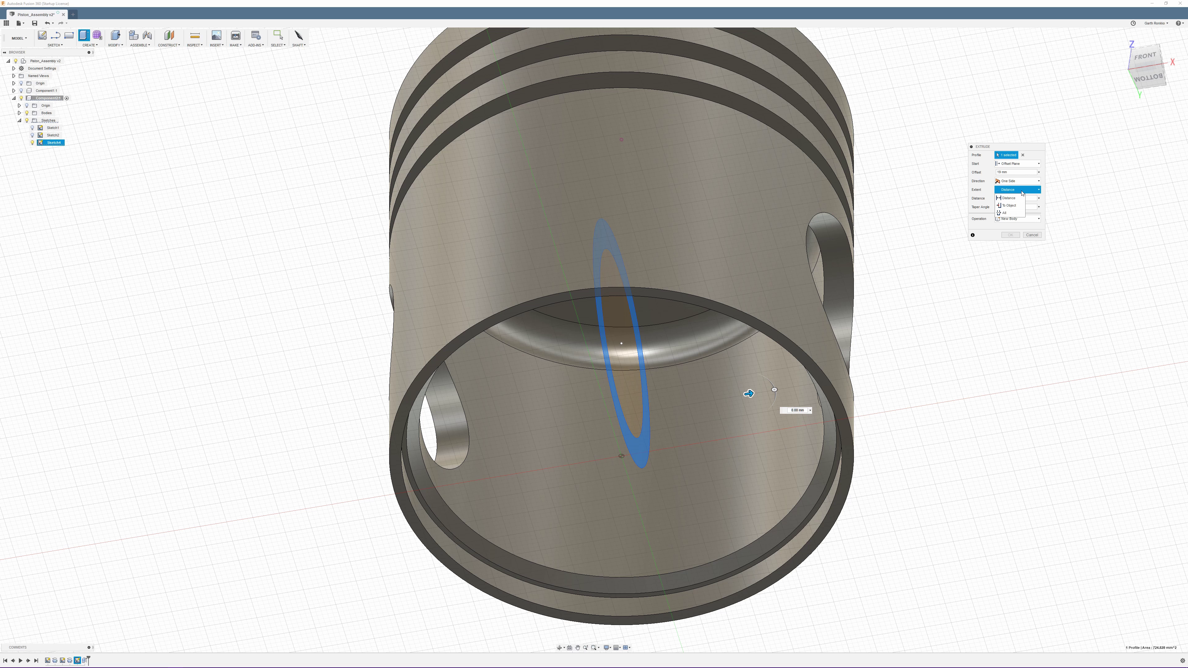
pyautogui.click(1010, 205)
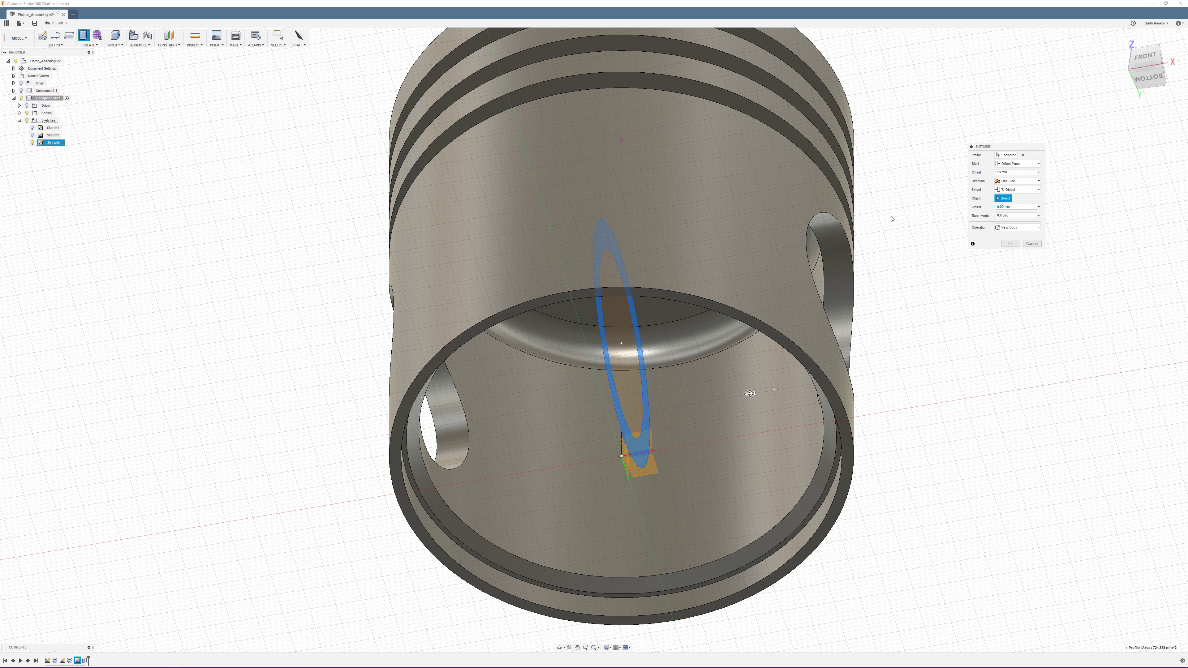
pyautogui.keyDown('shift'); pyautogui.moveTo(823, 299); pyautogui.dragTo(739, 363, button='middle'); pyautogui.keyUp('shift')
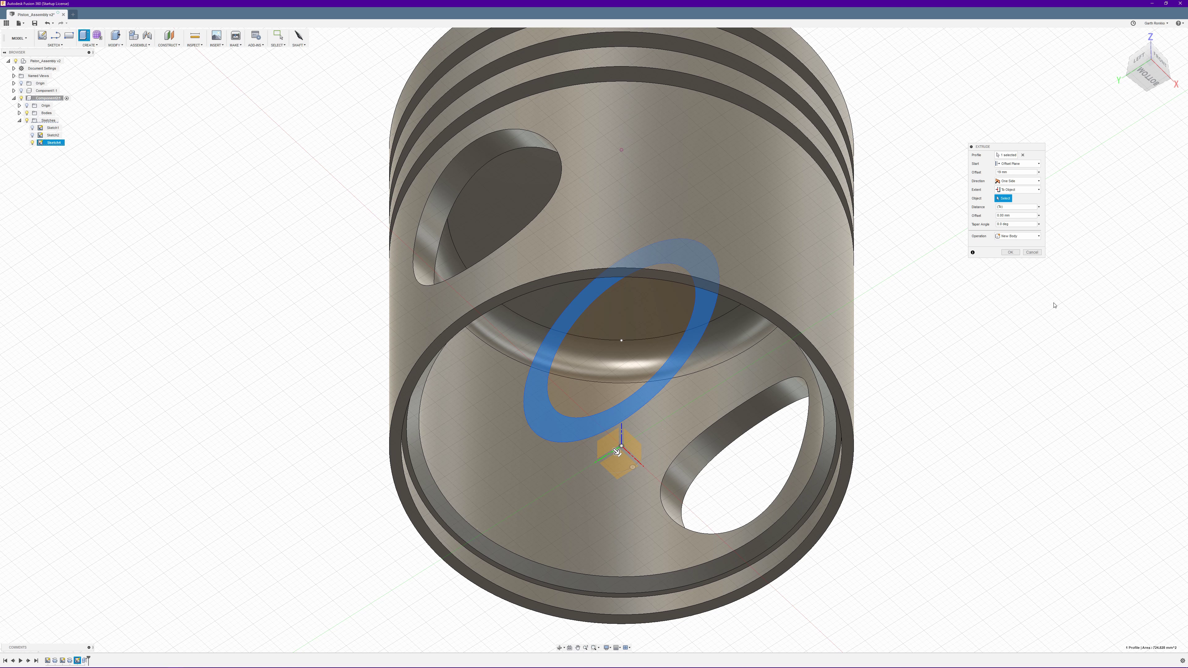
pyautogui.keyDown('shift'); pyautogui.moveTo(1056, 306); pyautogui.dragTo(991, 311, button='middle'); pyautogui.keyUp('shift')
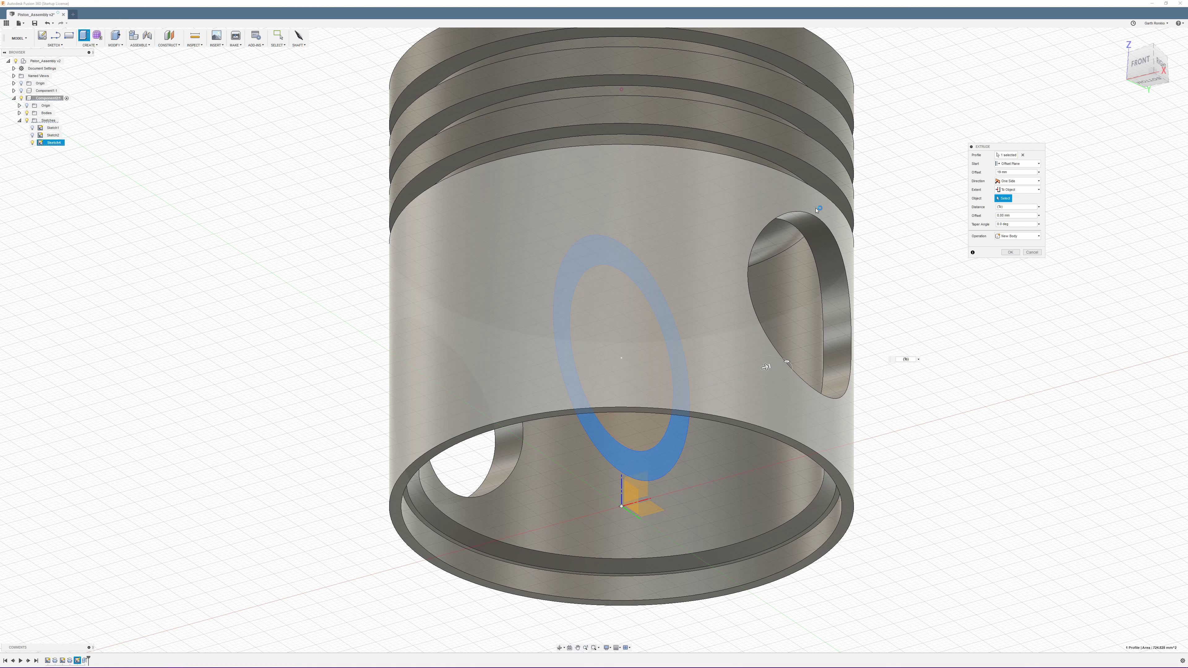
pyautogui.click(816, 211)
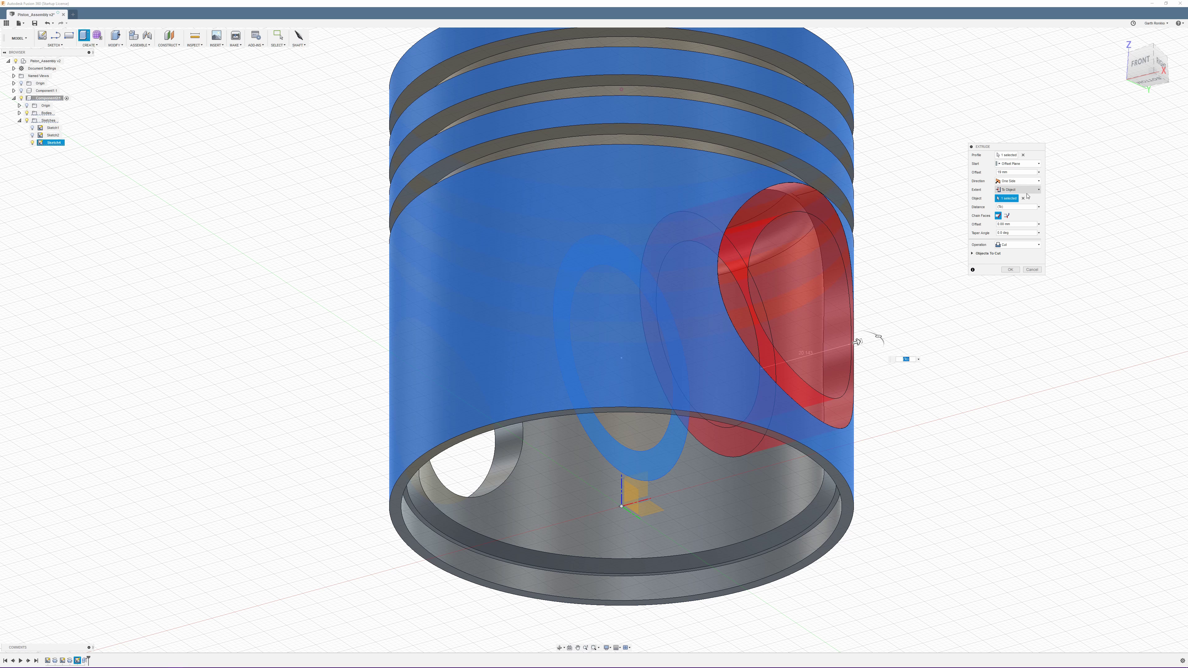
pyautogui.click(1013, 247)
pyautogui.click(1013, 255)
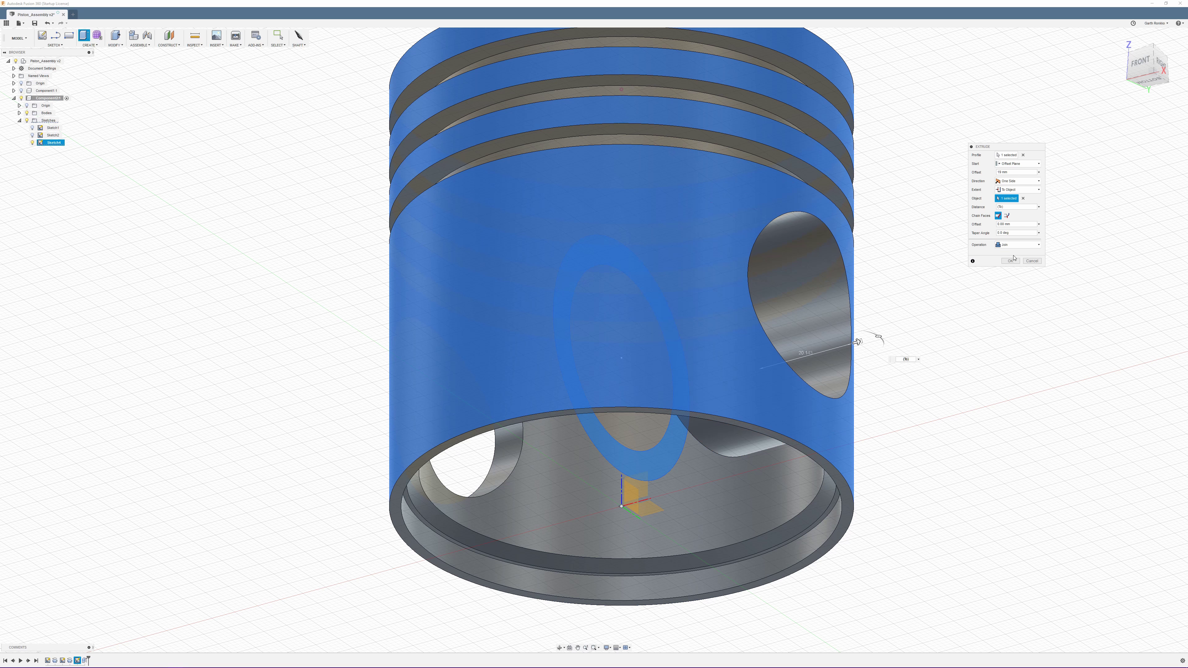
pyautogui.keyDown('shift'); pyautogui.moveTo(912, 244); pyautogui.dragTo(940, 241, button='middle'); pyautogui.keyUp('shift')
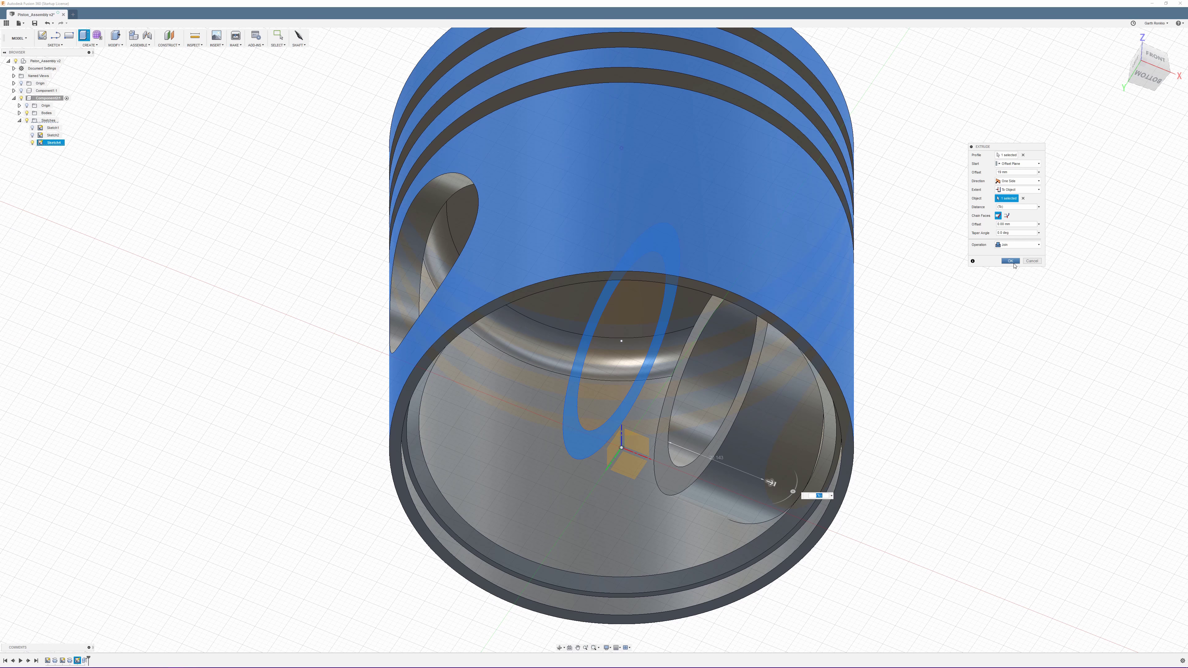
# Commit the joined pin-boss extrusion, inspect it, and open the Create menu.
pyautogui.click(1010, 262)
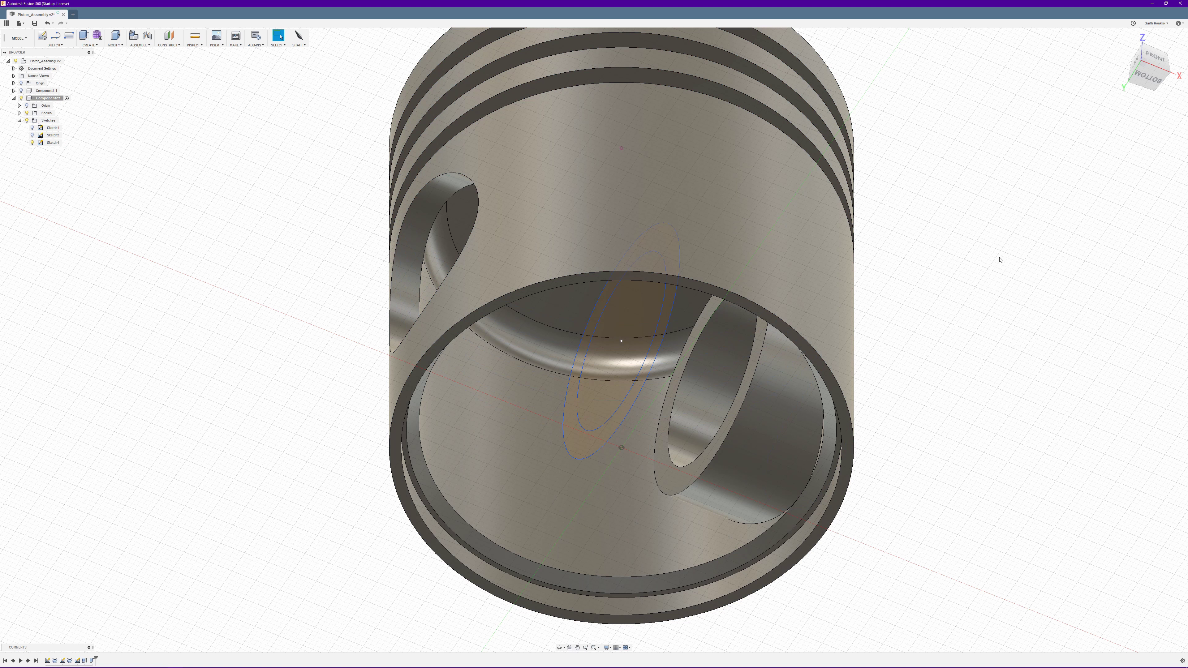
pyautogui.keyDown('shift'); pyautogui.moveTo(986, 250); pyautogui.dragTo(940, 245, button='middle'); pyautogui.keyUp('shift')
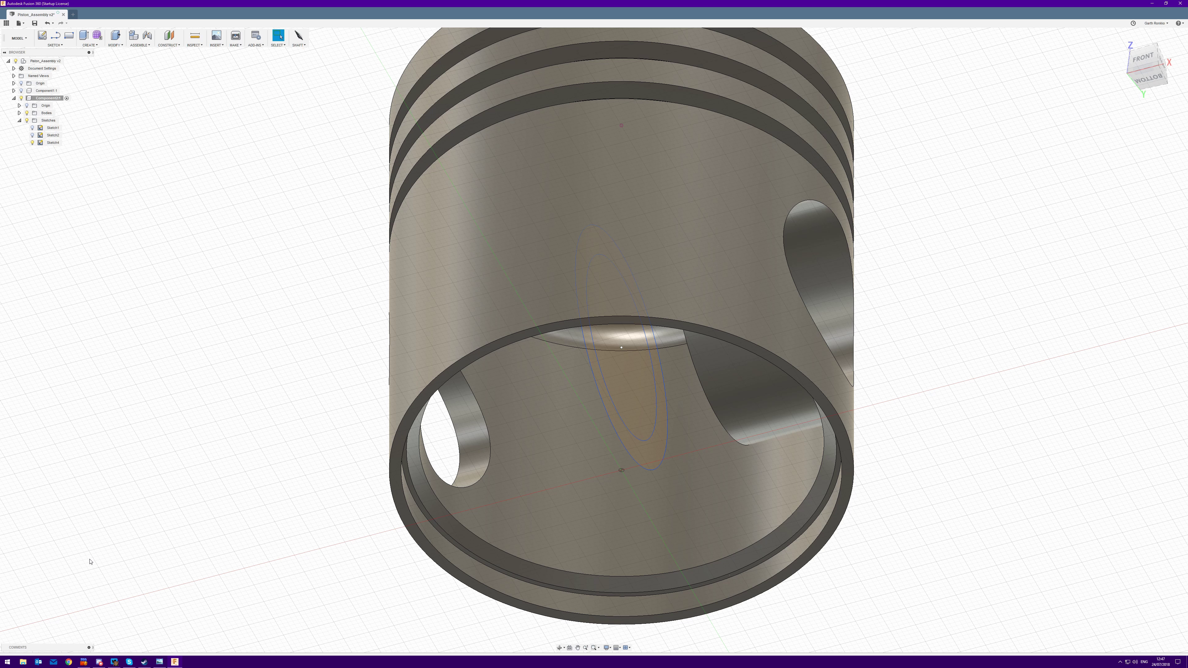
pyautogui.click(88, 45)
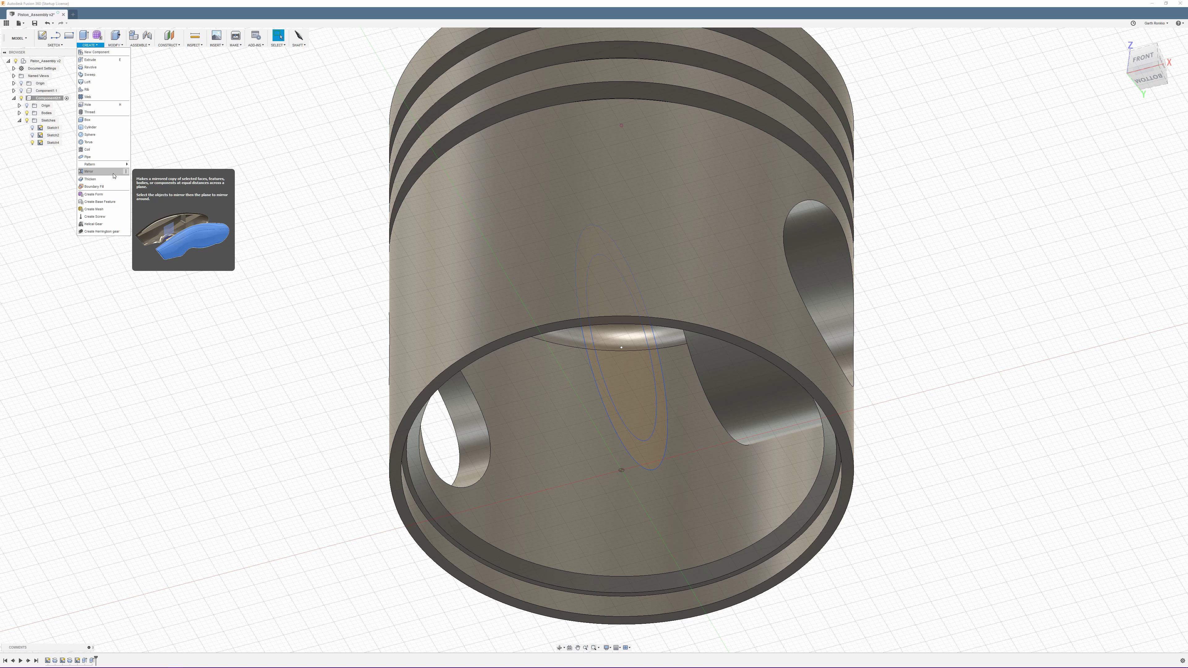
# Mirror the Extrude2 pin boss feature across the central origin plane with the Identical compute option.
pyautogui.press('Escape')
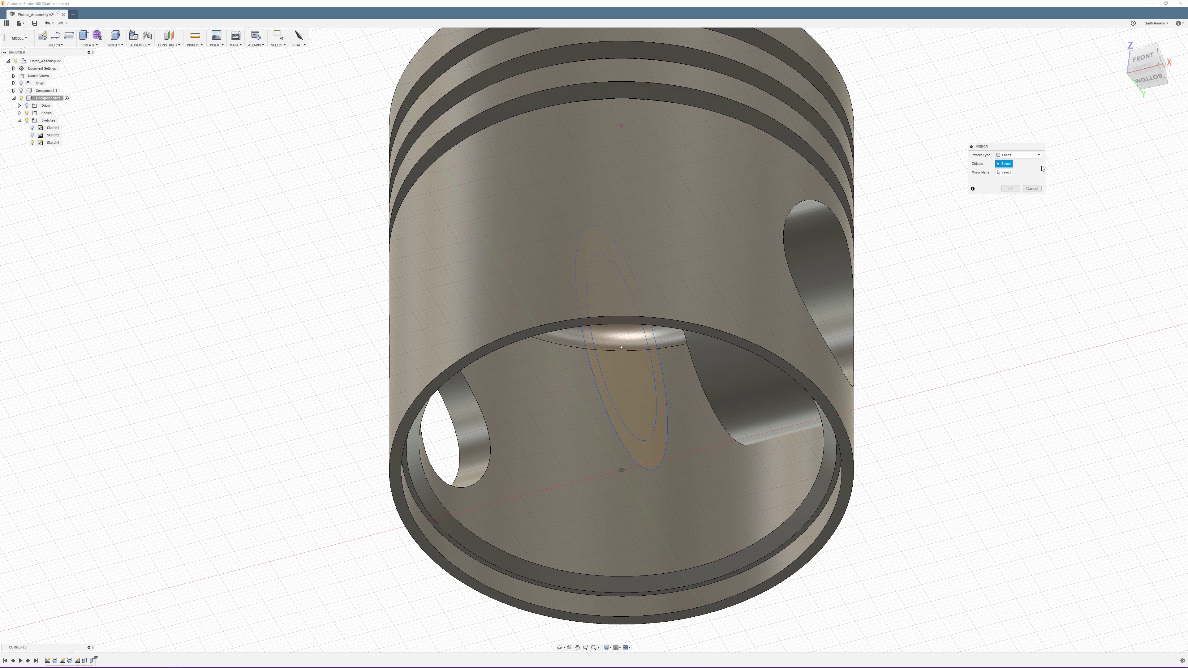
pyautogui.click(1027, 155)
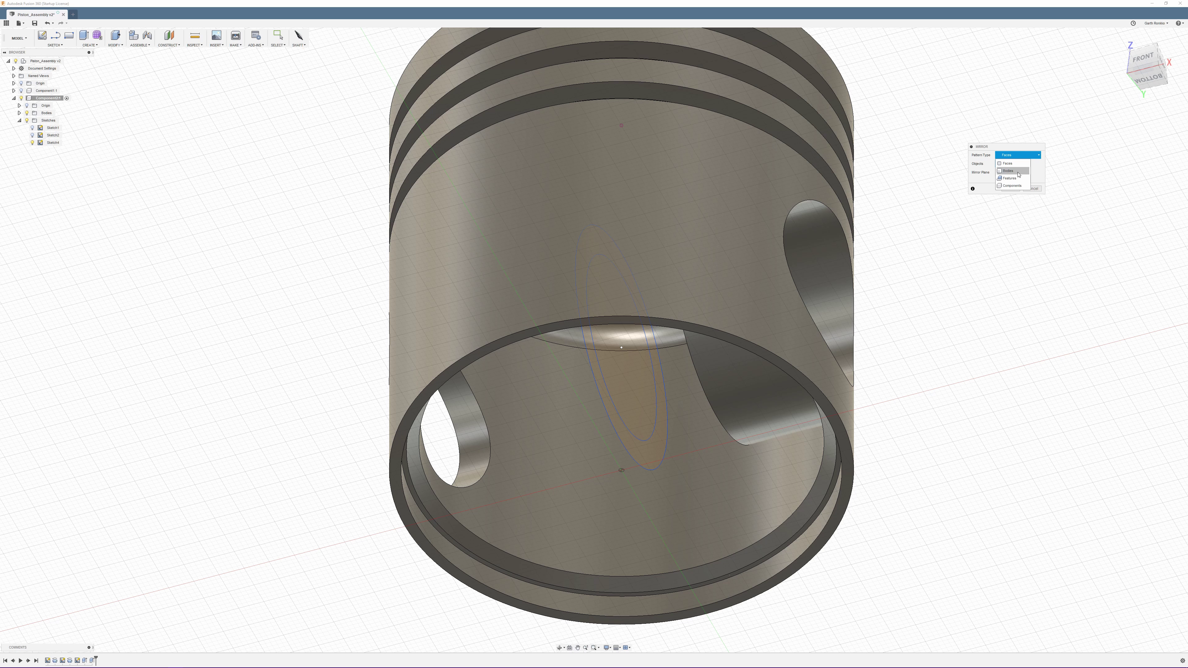
pyautogui.click(1017, 178)
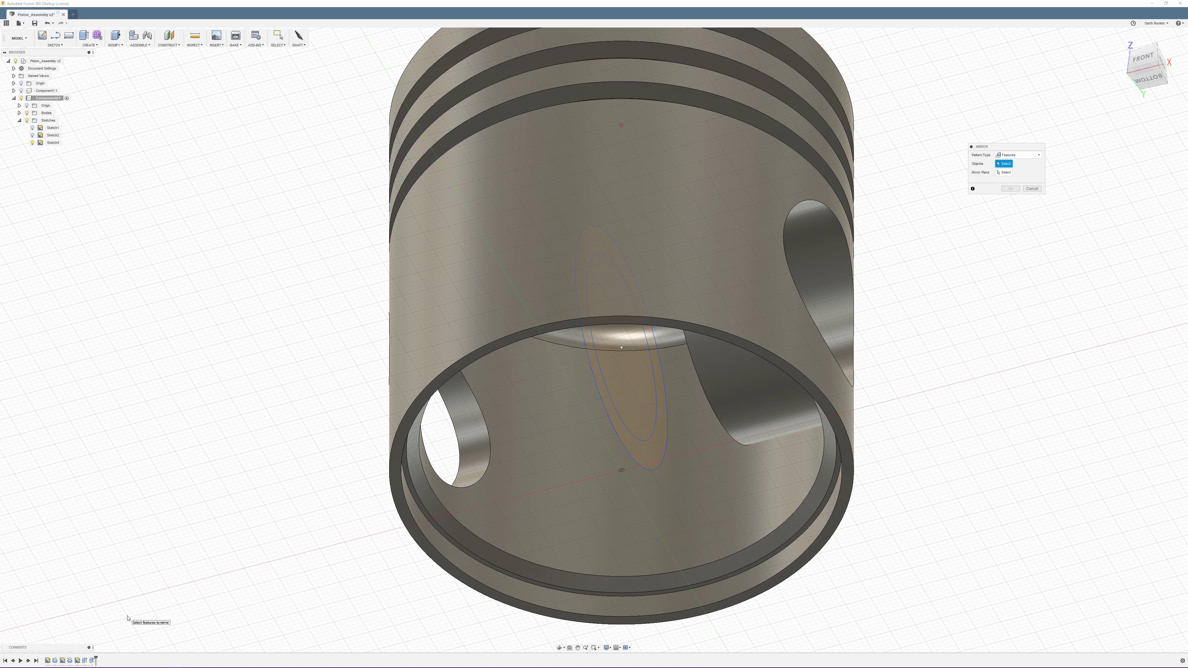
pyautogui.click(93, 661)
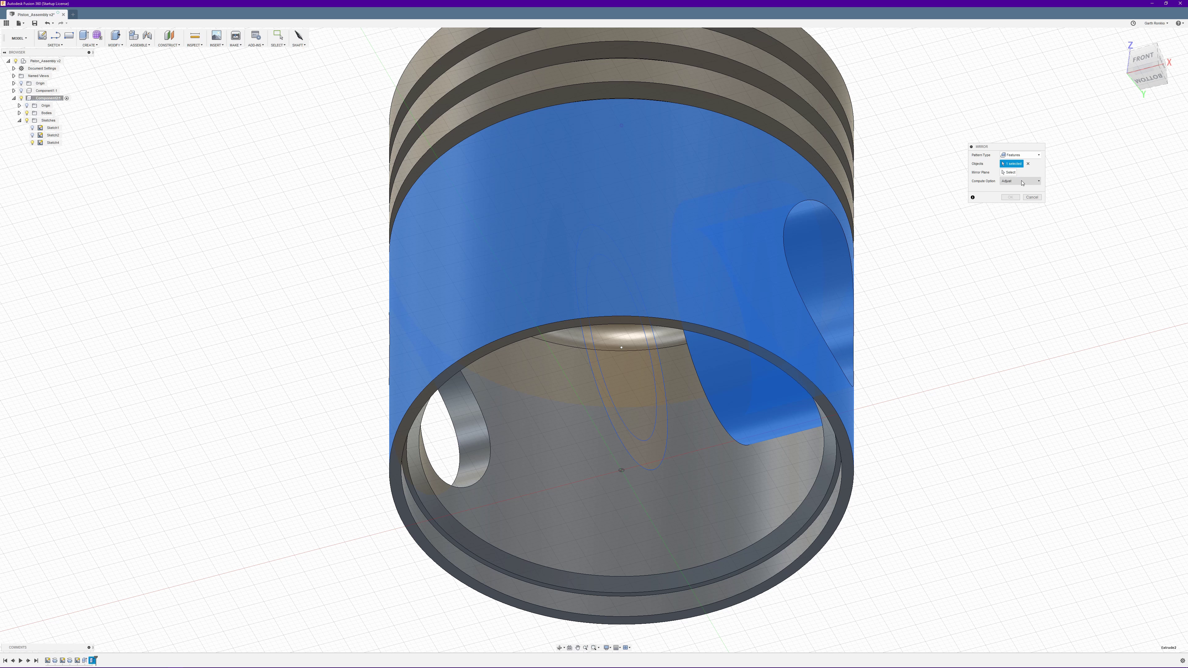
pyautogui.click(1009, 173)
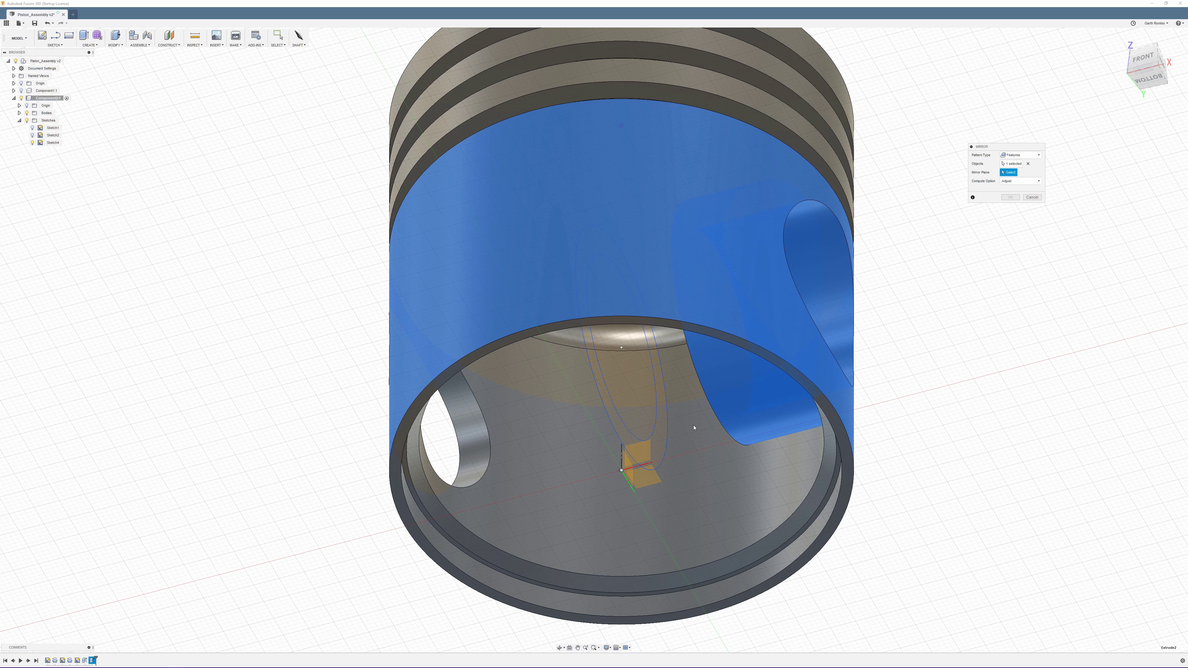
pyautogui.keyDown('shift'); pyautogui.moveTo(664, 454); pyautogui.dragTo(653, 482, button='middle'); pyautogui.keyUp('shift')
pyautogui.click(639, 497)
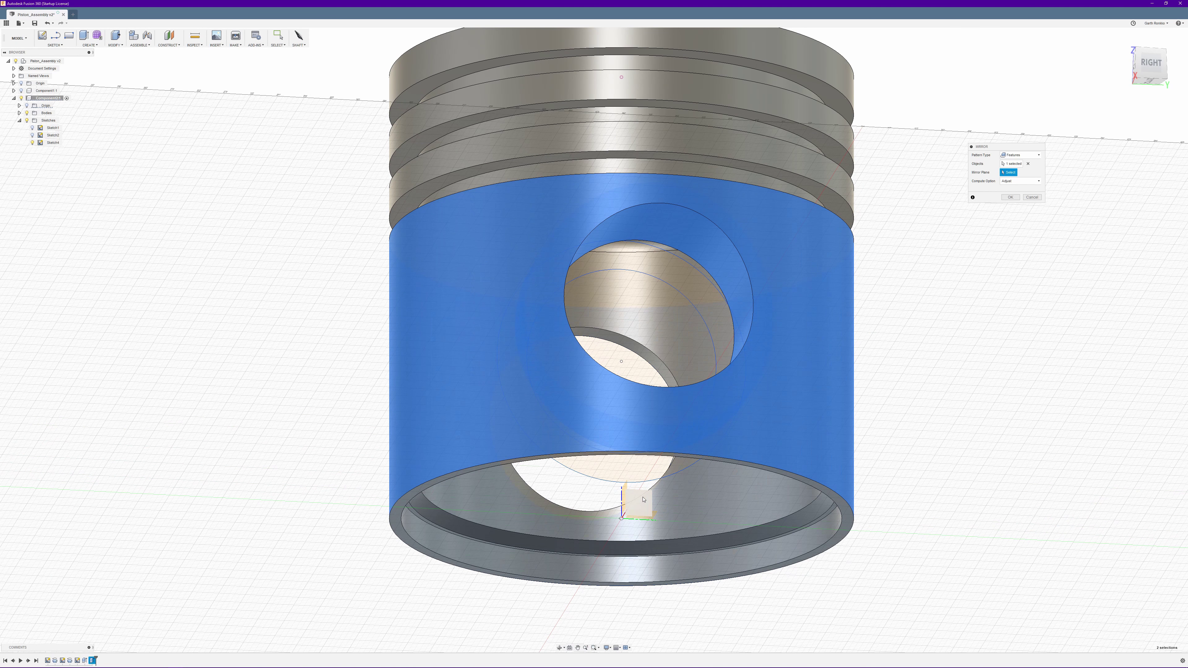
pyautogui.click(1017, 183)
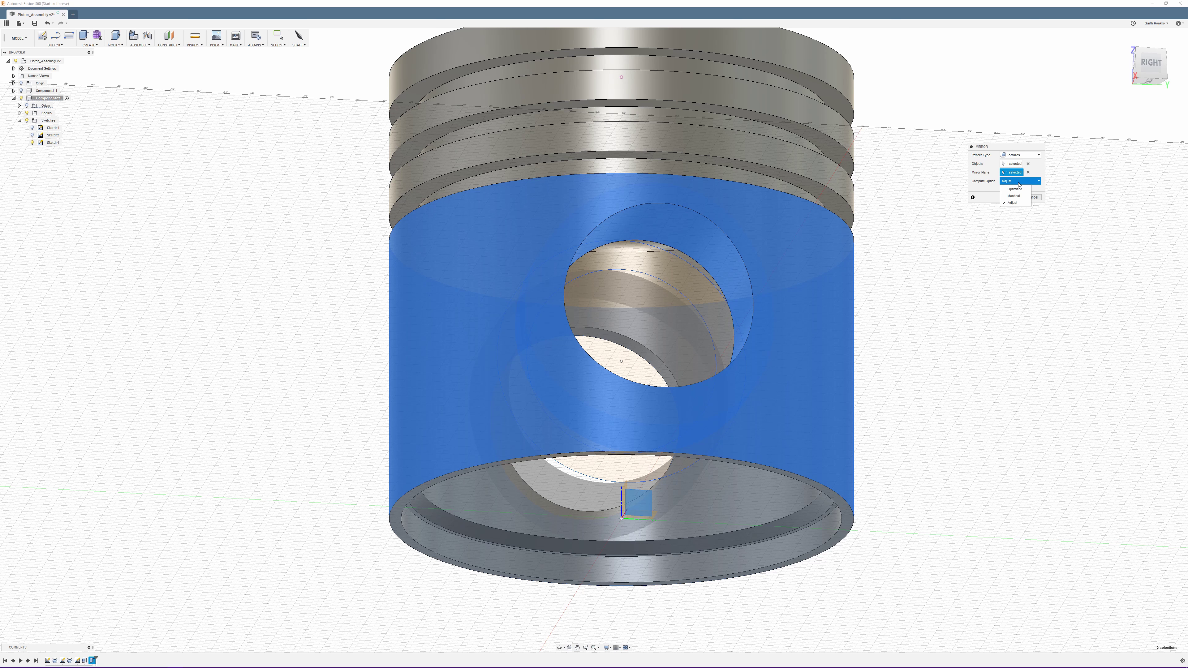
pyautogui.click(1015, 195)
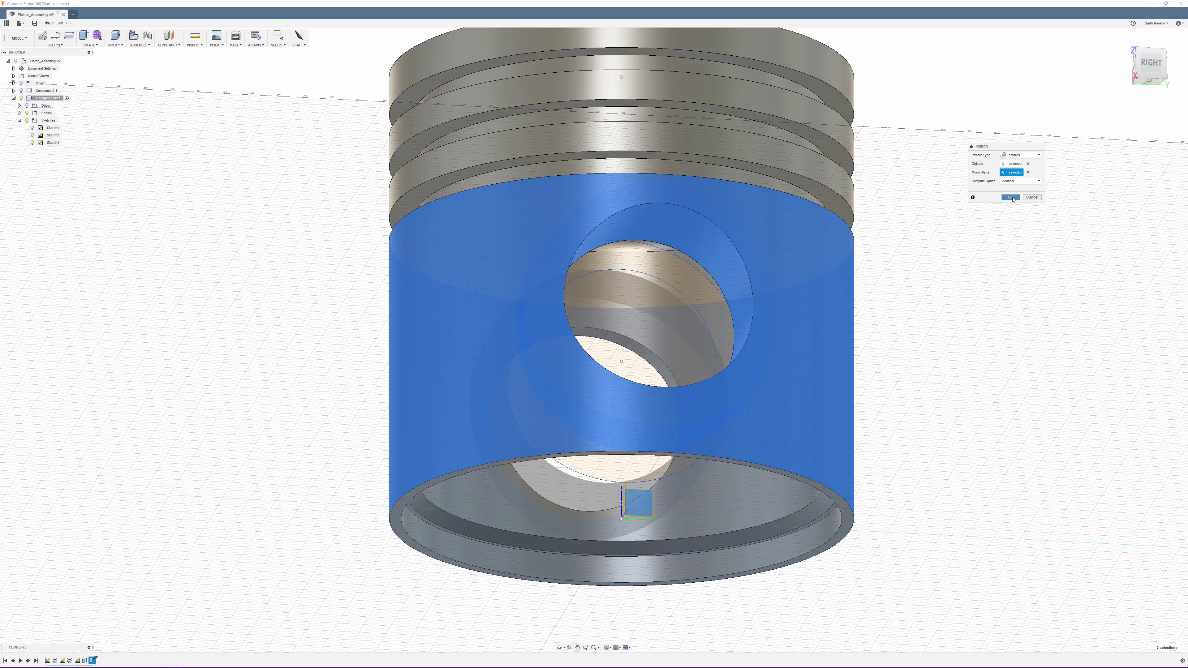
pyautogui.click(1012, 198)
pyautogui.keyDown('shift'); pyautogui.moveTo(954, 231); pyautogui.dragTo(1001, 238, button='middle'); pyautogui.keyUp('shift')
# Return to a front view, leave Sketch4 hidden, collapse the Sketches folder and open the Inspect menu.
pyautogui.press('F6')
pyautogui.click(278, 35)
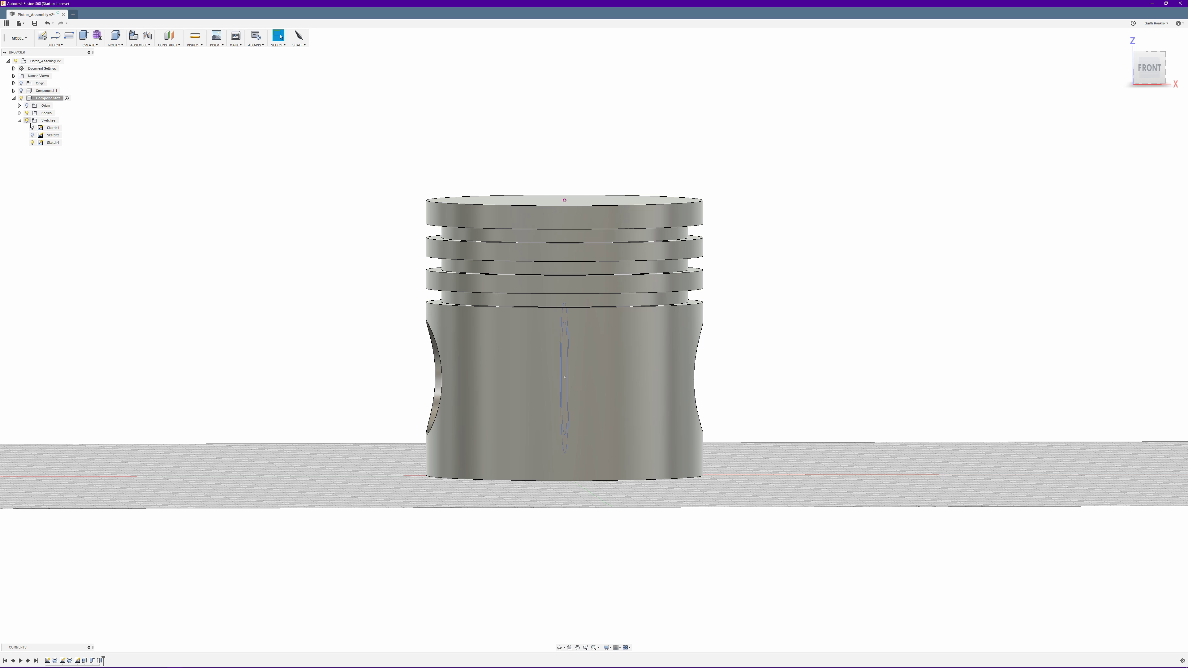
pyautogui.click(33, 143)
pyautogui.click(33, 143)
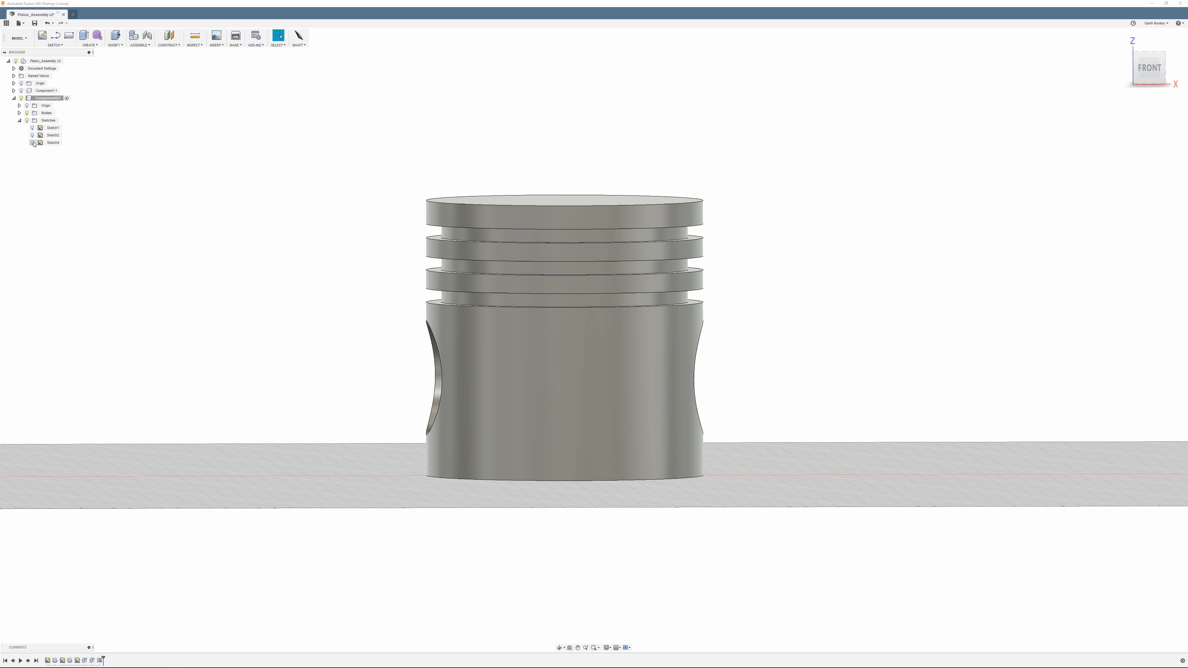
pyautogui.click(19, 121)
pyautogui.click(200, 45)
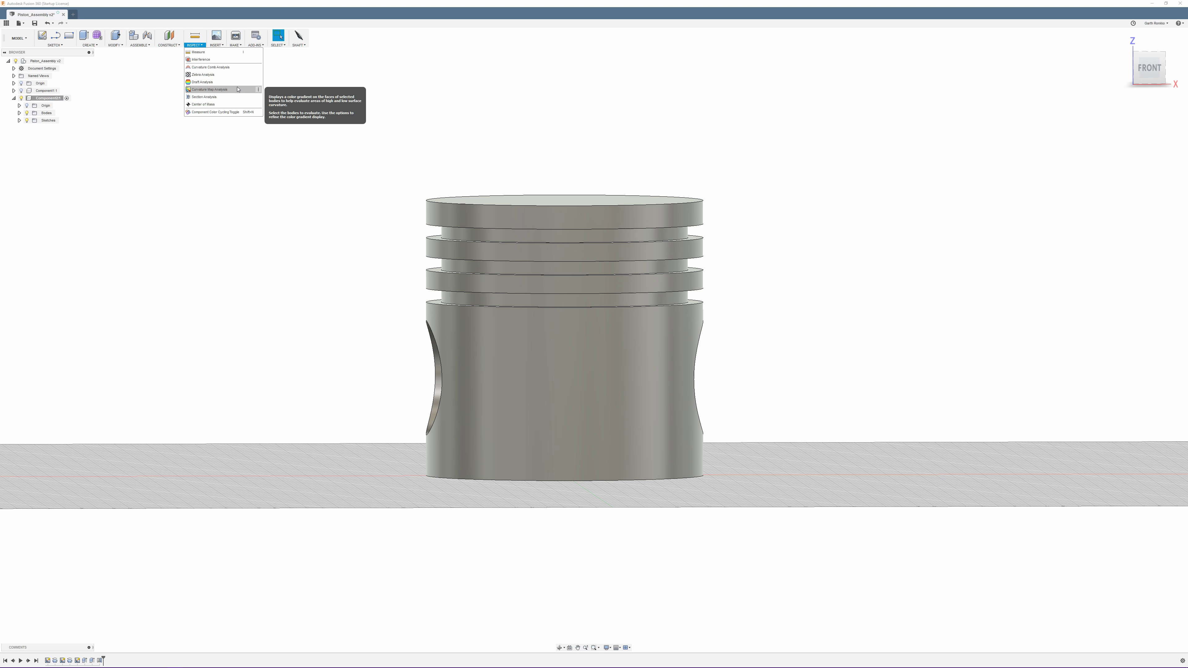
# Add a section analysis on the piston's top face, rotated 90° and offset -9.00 mm.
pyautogui.click(207, 98)
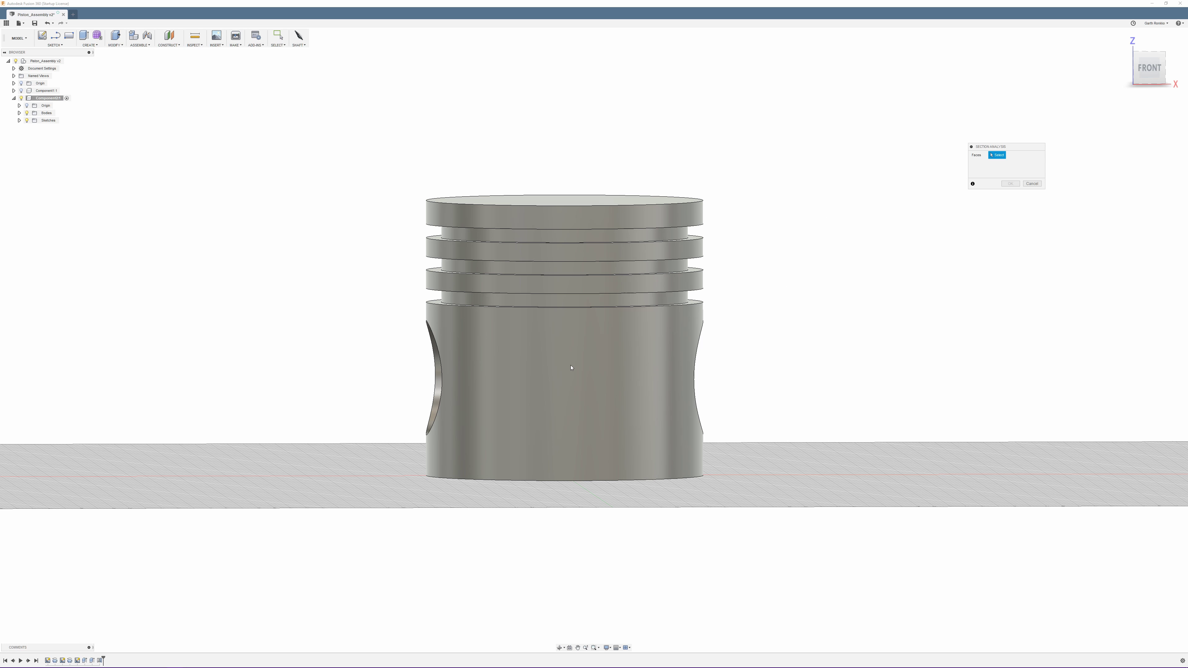
pyautogui.click(615, 250)
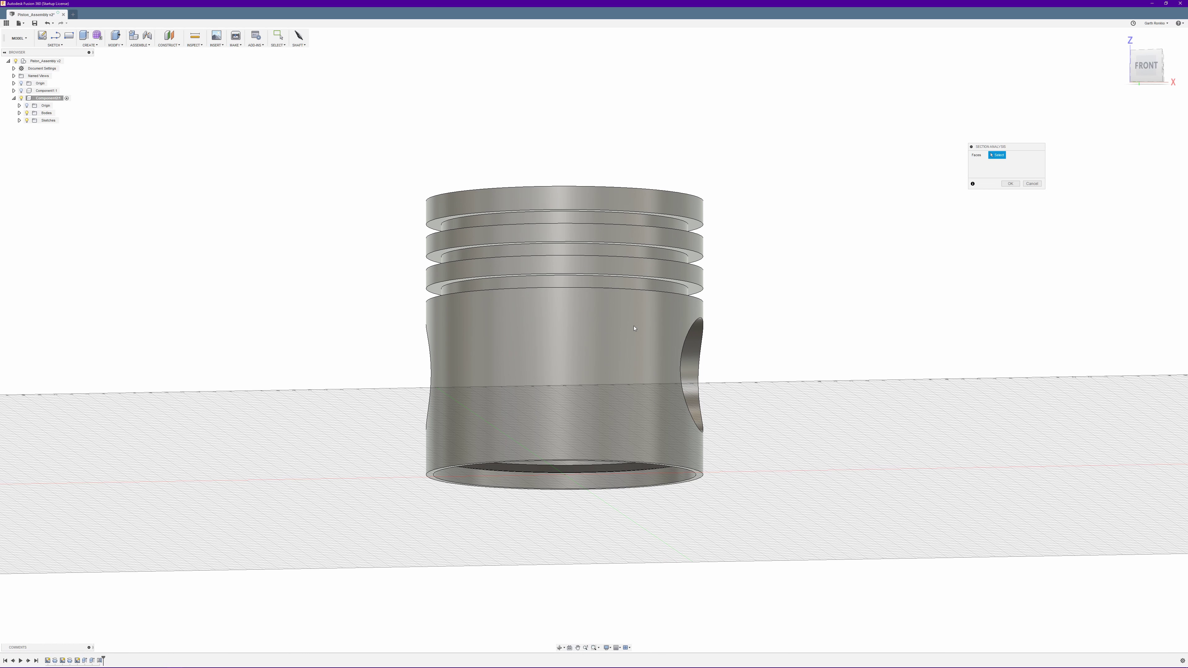
pyautogui.click(687, 317)
pyautogui.click(545, 193)
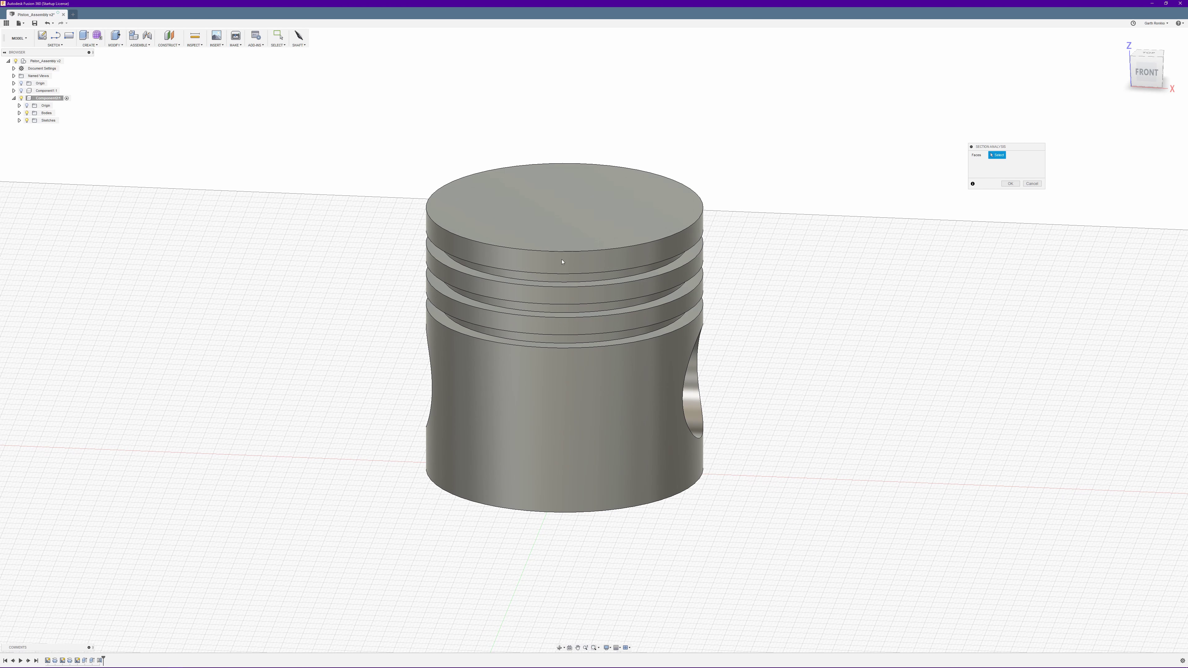
pyautogui.click(548, 206)
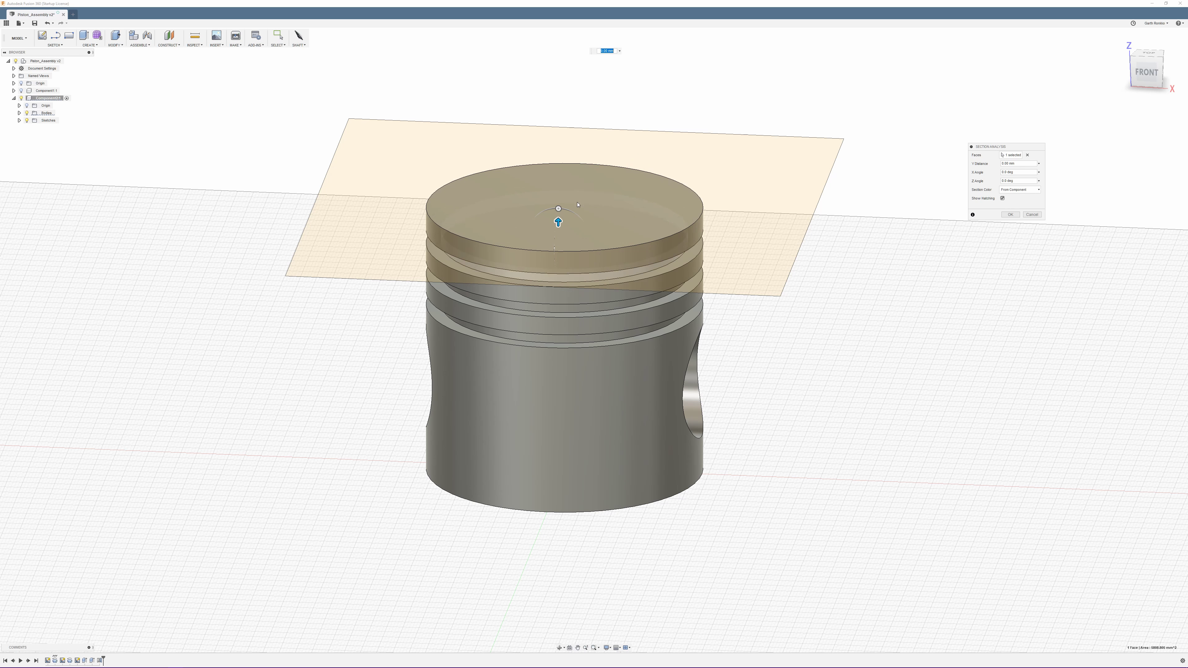
pyautogui.keyDown('shift'); pyautogui.moveTo(582, 163); pyautogui.dragTo(509, 250, button='middle'); pyautogui.keyUp('shift')
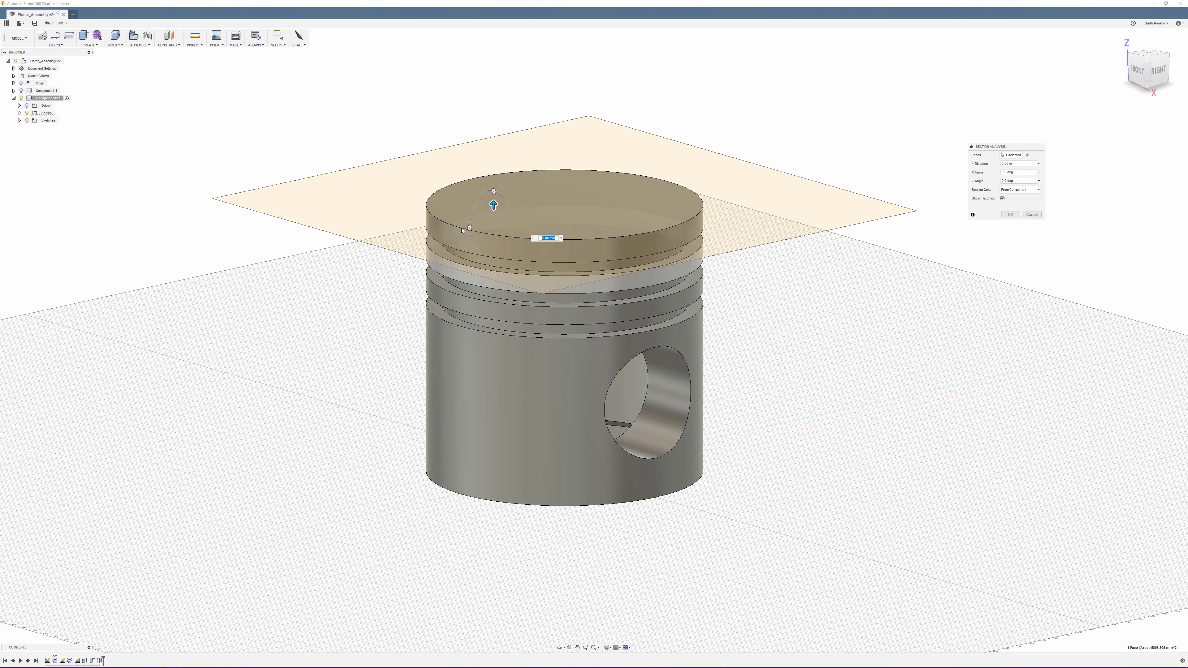
pyautogui.moveTo(493, 192)
pyautogui.mouseDown()
pyautogui.moveTo(472, 265)
pyautogui.moveTo(506, 354)
pyautogui.moveTo(460, 306)
pyautogui.moveTo(475, 328)
pyautogui.moveTo(500, 324)
pyautogui.mouseUp()
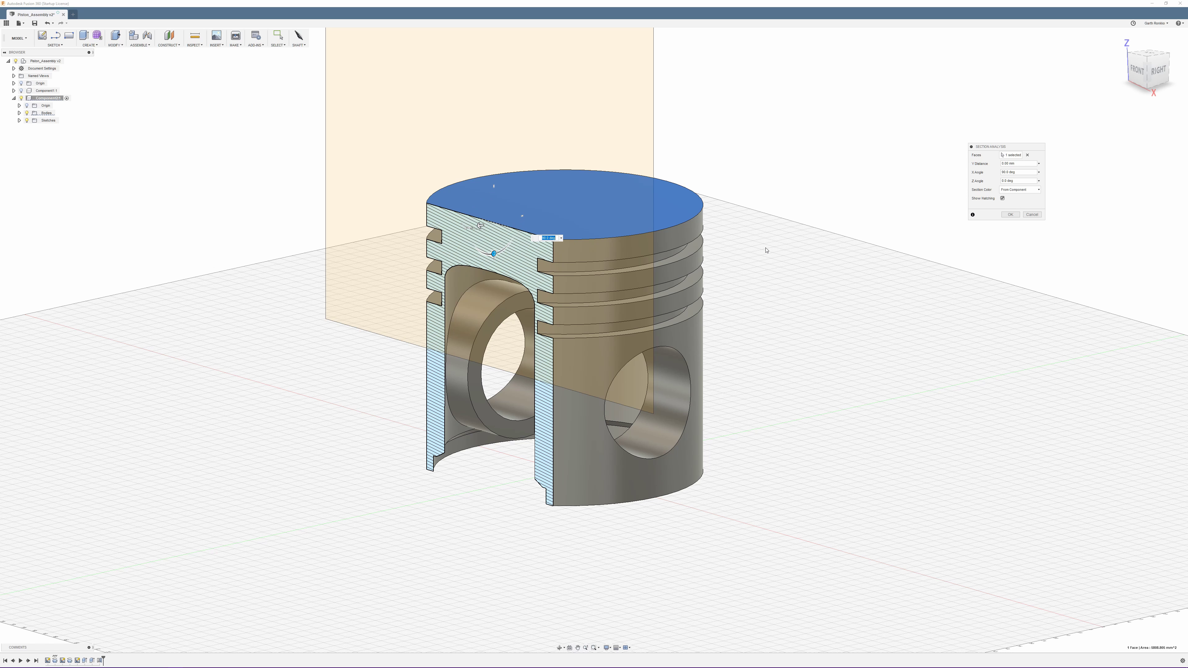
pyautogui.keyDown('shift'); pyautogui.moveTo(766, 252); pyautogui.dragTo(779, 242, button='middle'); pyautogui.keyUp('shift')
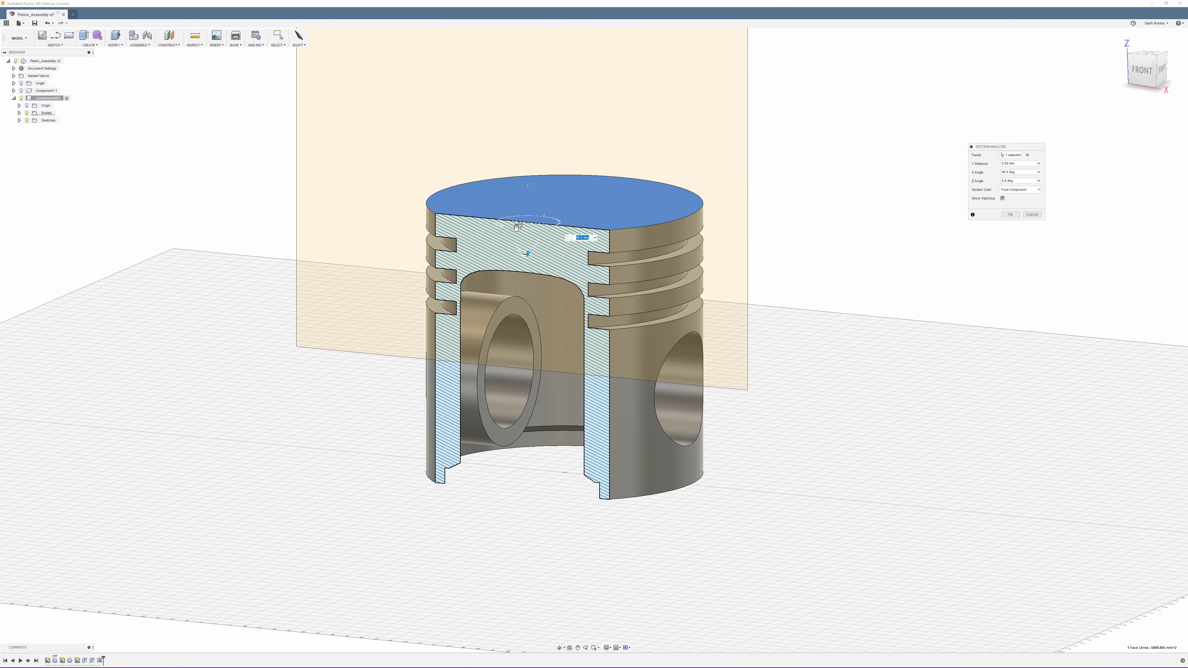
pyautogui.moveTo(520, 225); pyautogui.dragTo(556, 210)
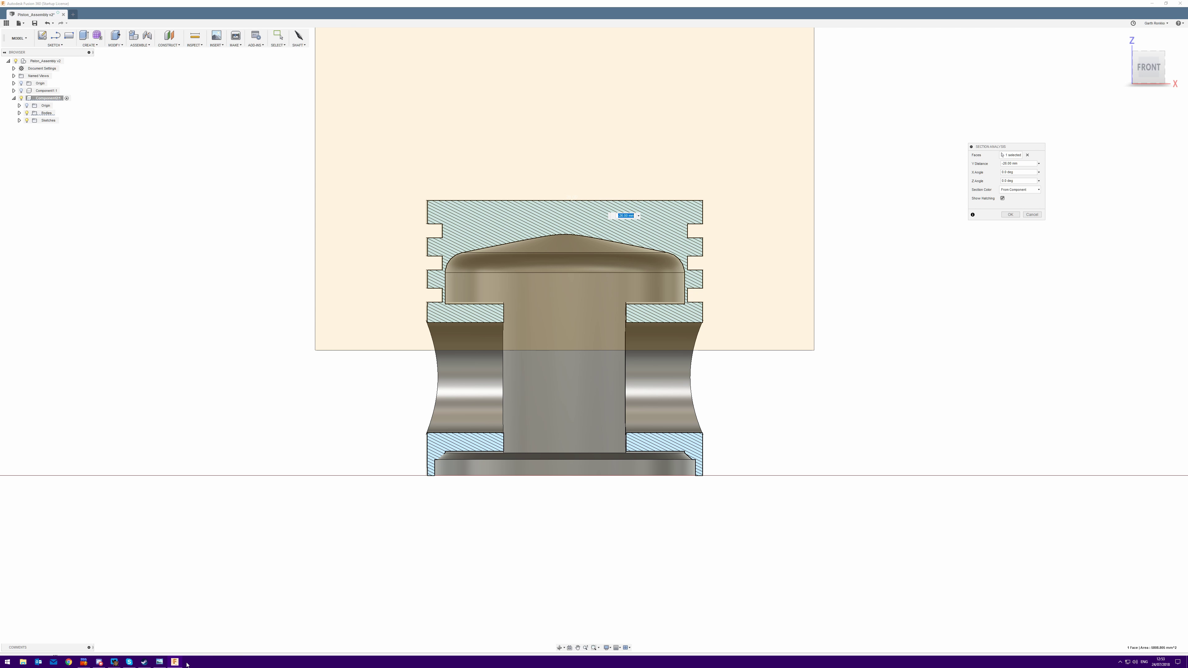
# Open the piston drawing and zoom in on its Ø33.8 and Ø37.8 pin-bore dimensions.
pyautogui.click(159, 661)
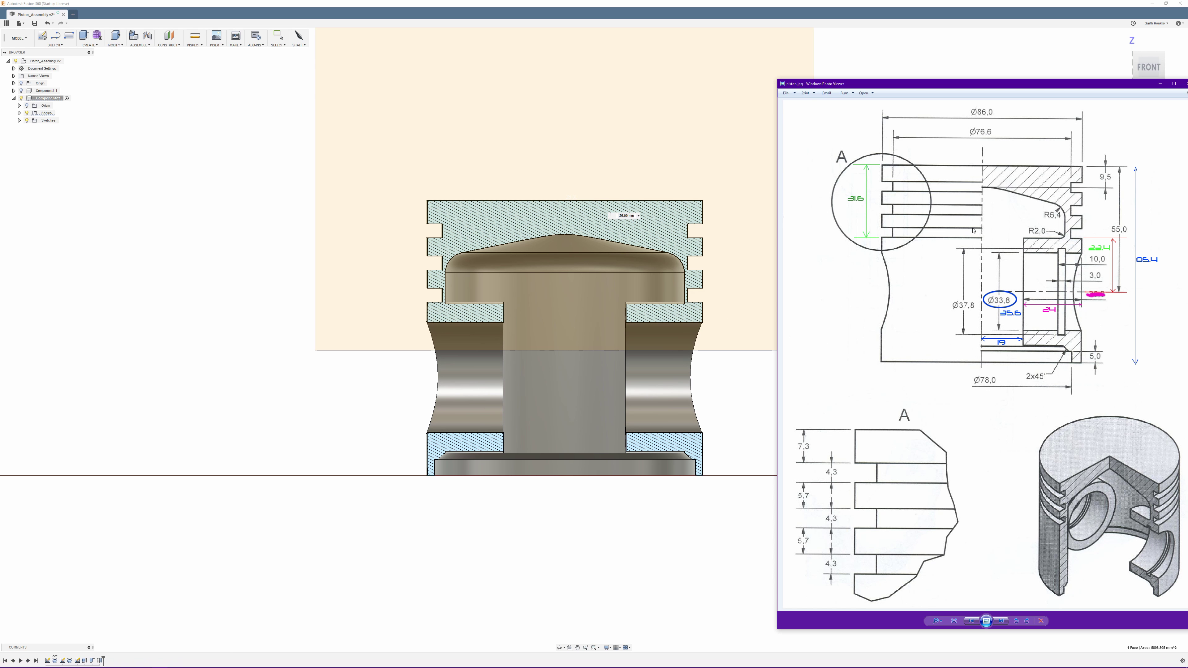
pyautogui.scroll(3, 989, 246)
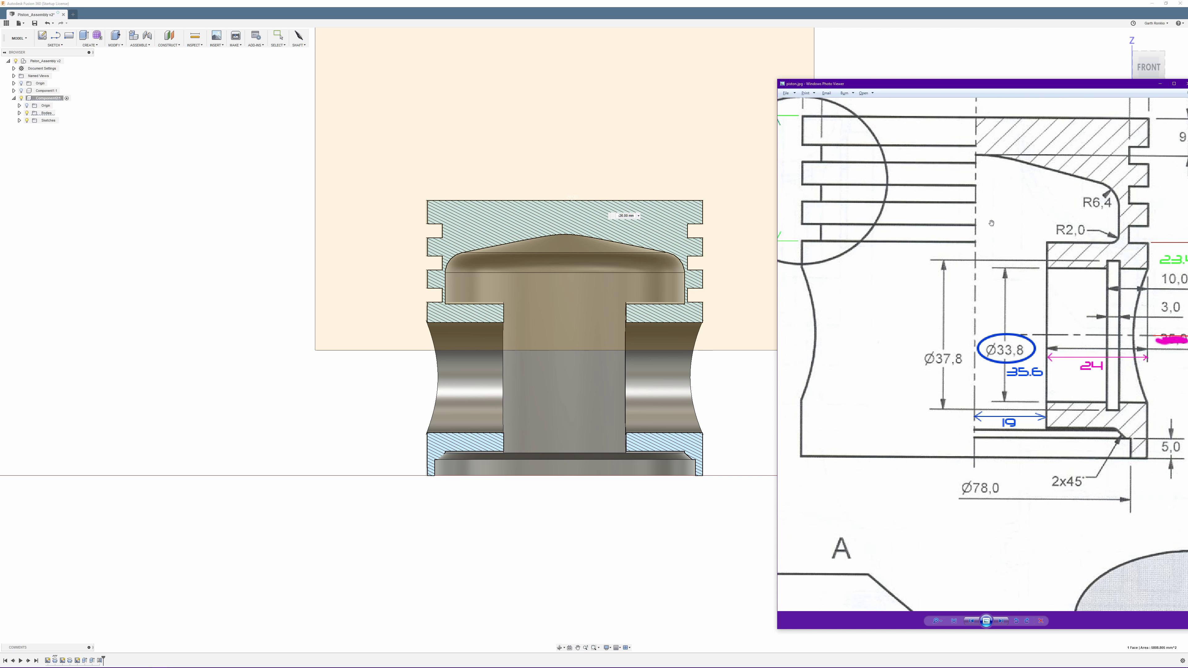
pyautogui.moveTo(995, 231); pyautogui.dragTo(1004, 284)
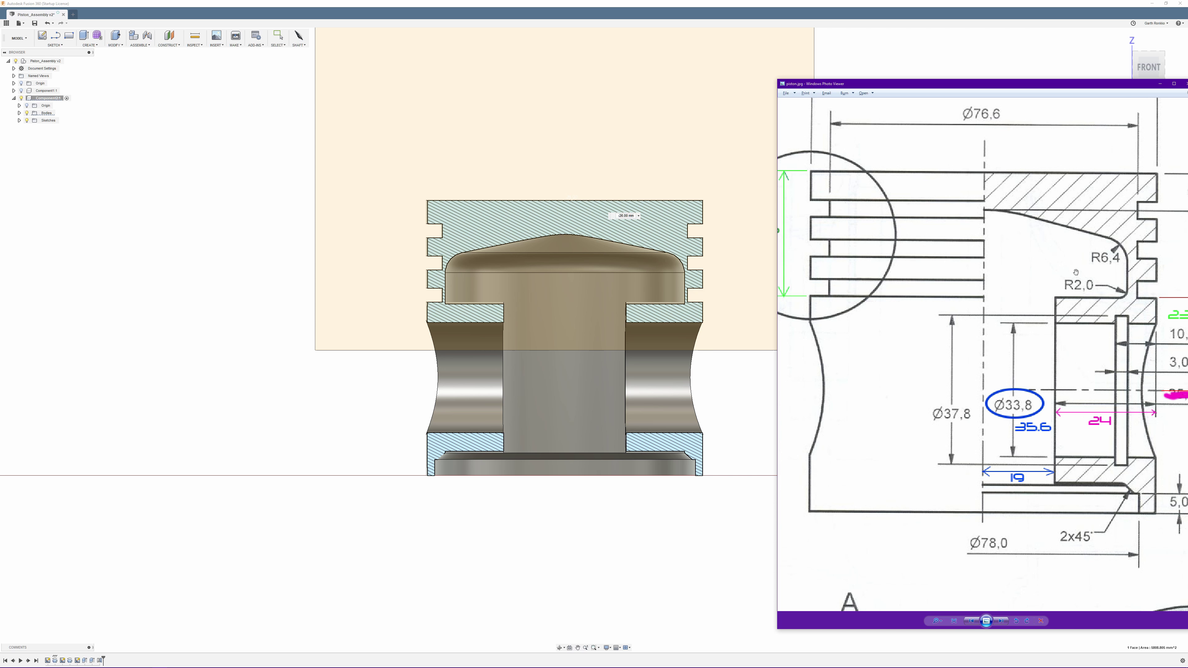
pyautogui.scroll(2, 662, 305)
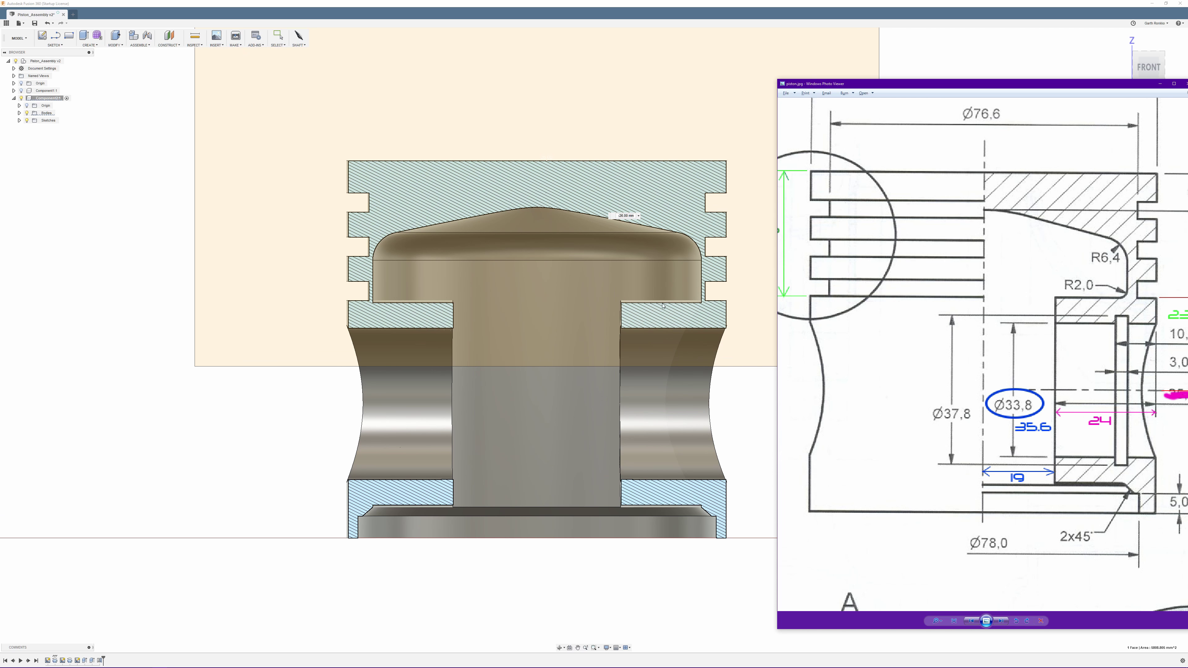